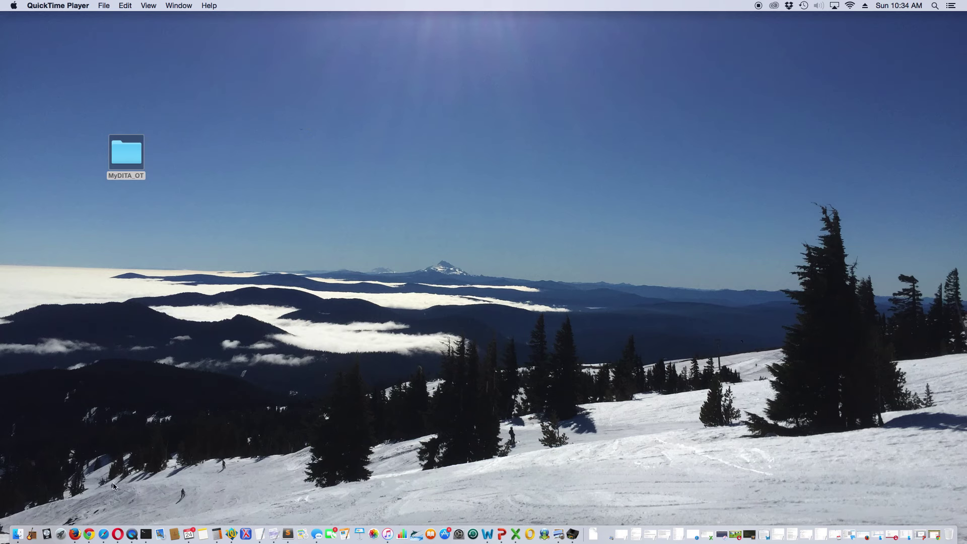
- Switch to the DITA-class_4.pptx presentation in PowerPoint and read the deliverables slides through to the [D1] easyDITA Datasheet slide
{"action": "left_click", "coordinate": [502, 534]}
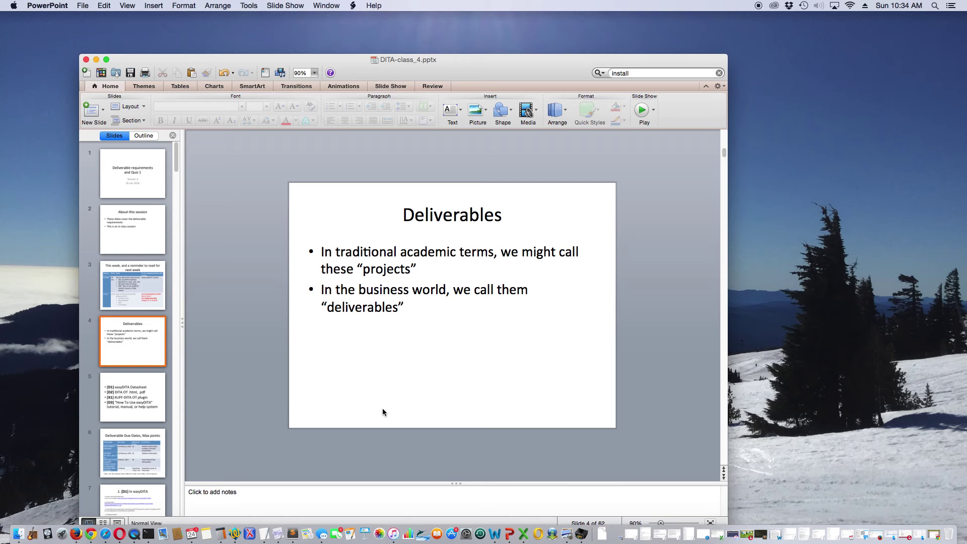
{"action": "key", "text": "Page_Down"}
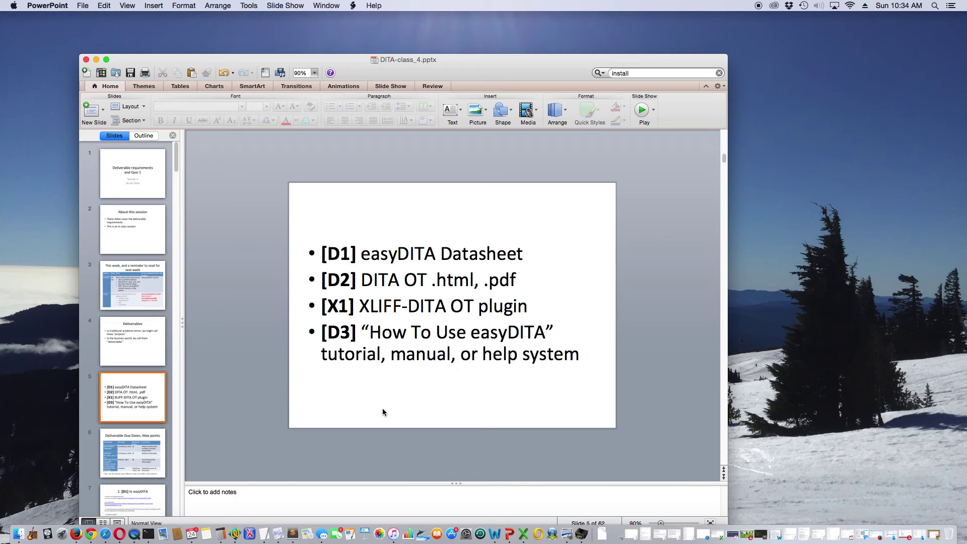
{"action": "key", "text": "Page_Down"}
{"action": "key", "text": "Page_Down"}
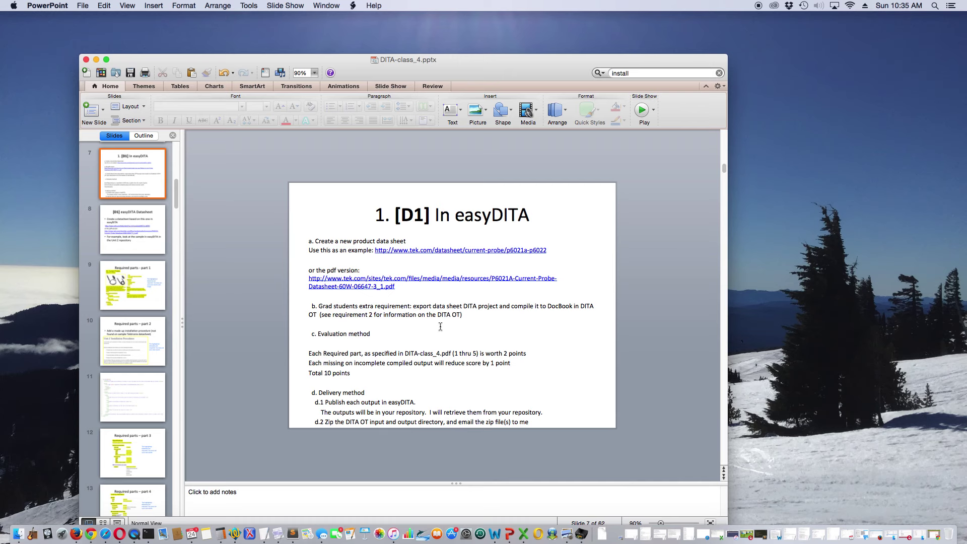
{"action": "scroll", "coordinate": [440, 326], "scroll_direction": "down", "scroll_amount": 2}
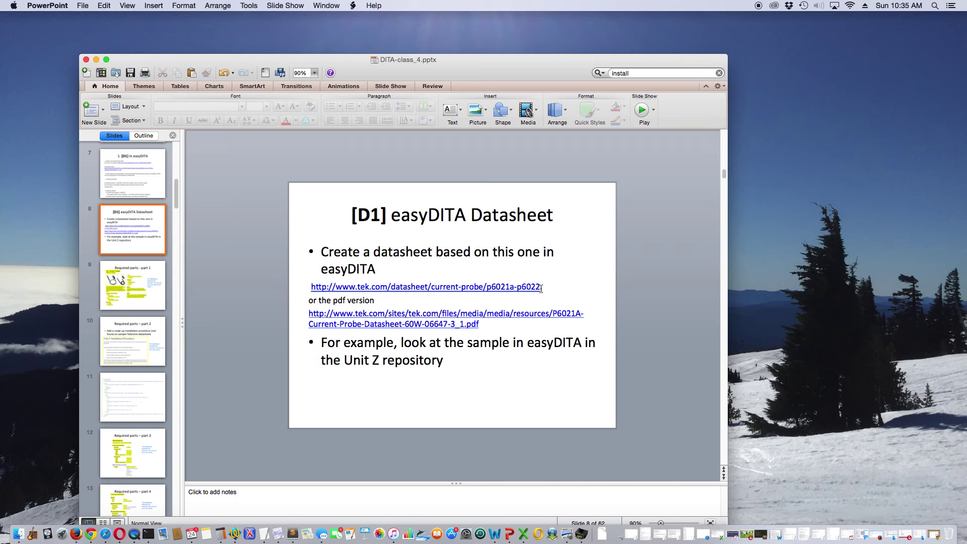
{"action": "left_click_drag", "start_coordinate": [541, 288], "coordinate": [323, 295]}
{"action": "key", "text": "super+c"}
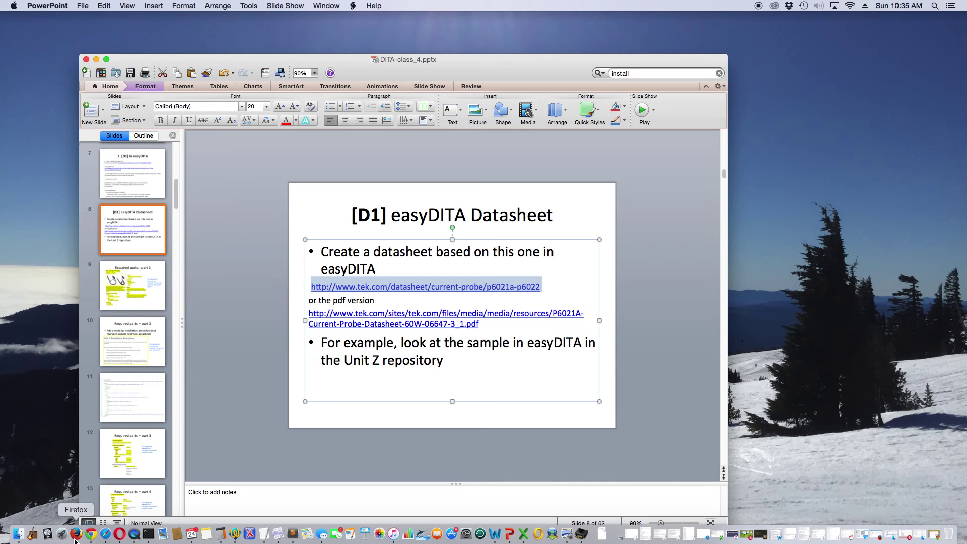
{"action": "left_click", "coordinate": [97, 540]}
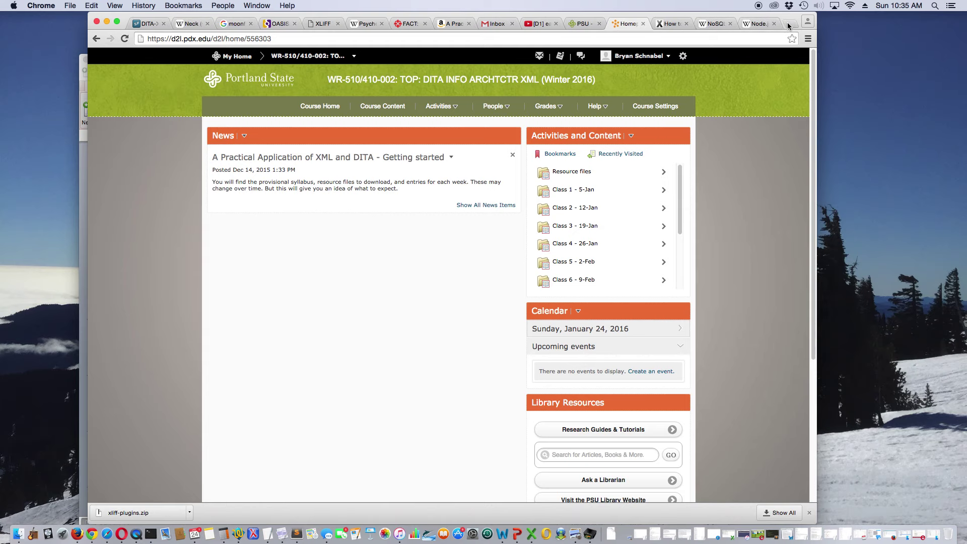
{"action": "left_click", "coordinate": [787, 23]}
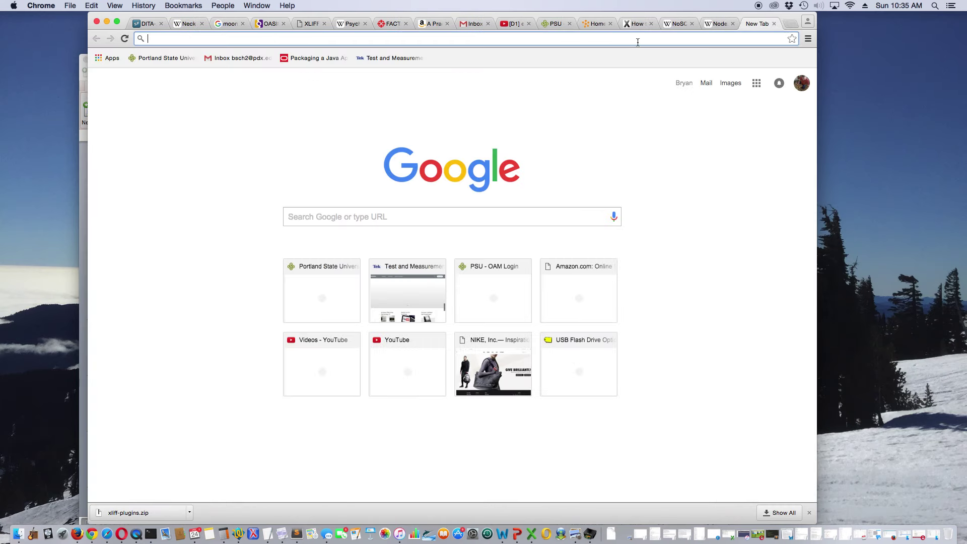
{"action": "key", "text": "super+v"}
{"action": "key", "text": "Return"}
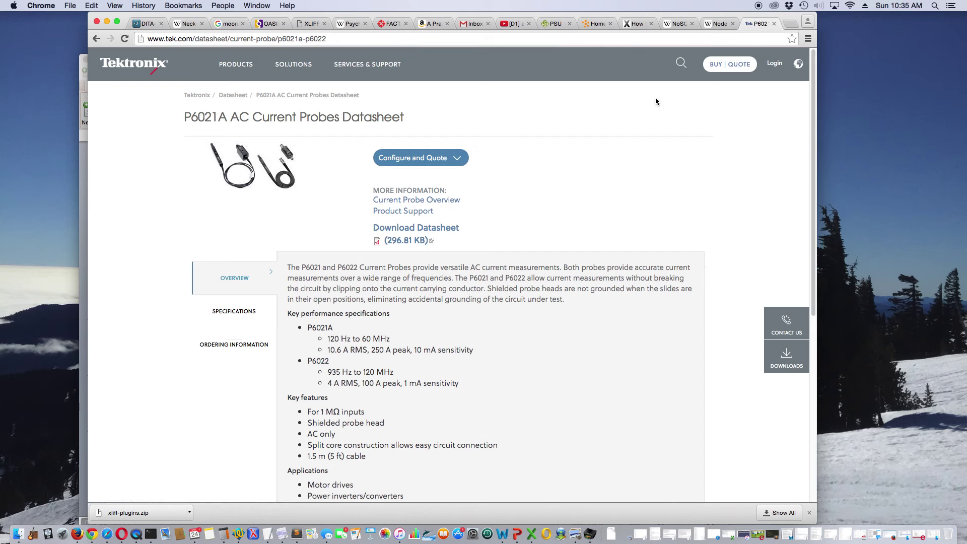
- Examine the Overview, Specifications and Ordering Information sections of the P6021A AC Current Probes datasheet
{"action": "scroll", "coordinate": [592, 185], "scroll_direction": "down", "scroll_amount": 1}
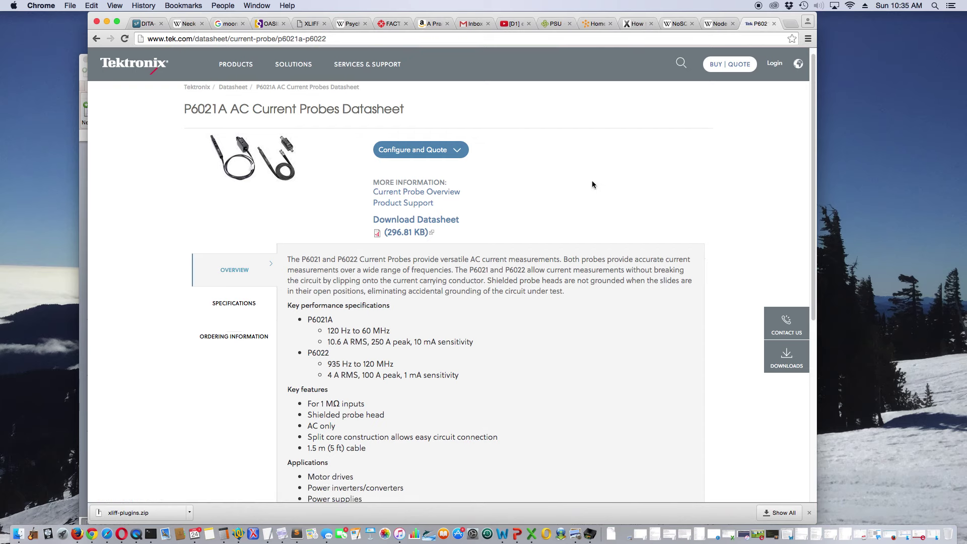
{"action": "scroll", "coordinate": [592, 185], "scroll_direction": "up", "scroll_amount": 1}
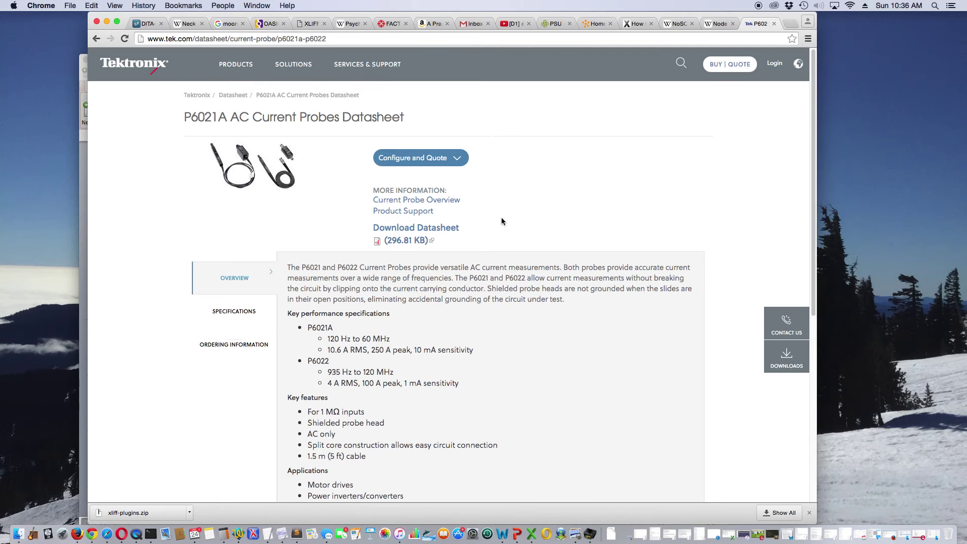
{"action": "scroll", "coordinate": [502, 220], "scroll_direction": "down", "scroll_amount": 3}
{"action": "scroll", "coordinate": [502, 224], "scroll_direction": "down", "scroll_amount": 3}
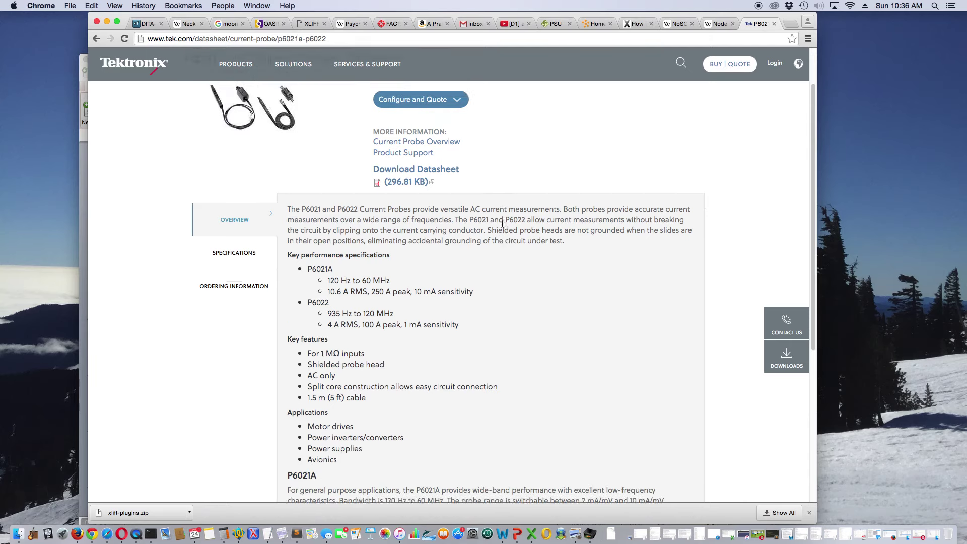
{"action": "scroll", "coordinate": [502, 224], "scroll_direction": "up", "scroll_amount": 5}
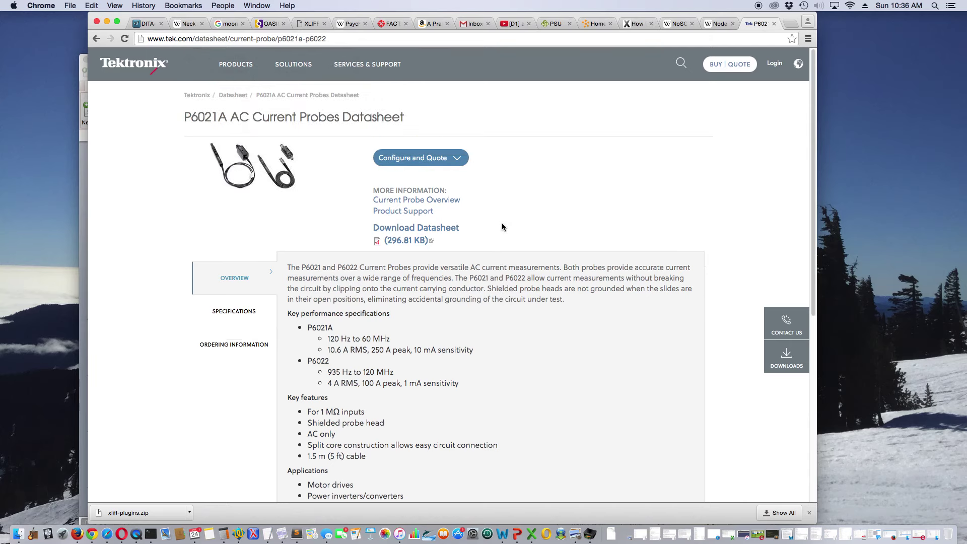
{"action": "left_click", "coordinate": [247, 321]}
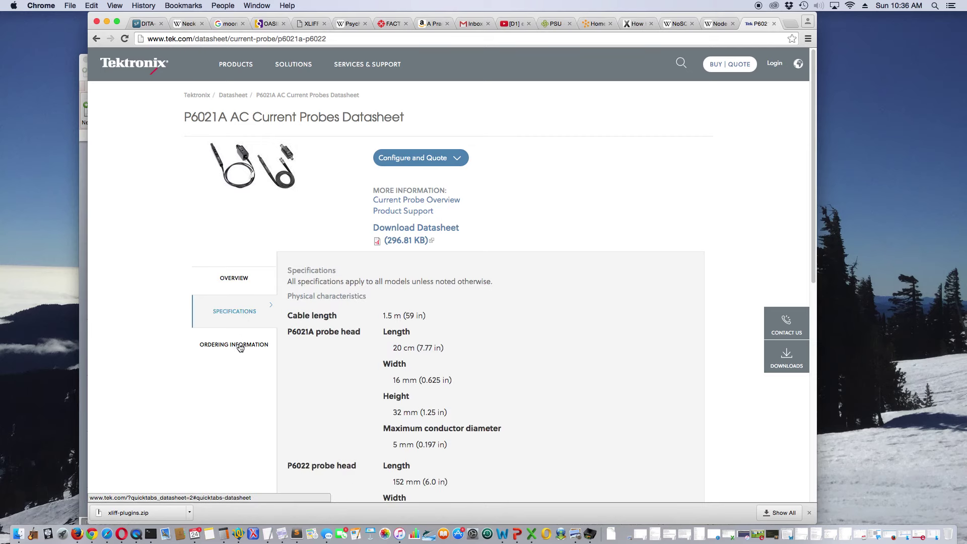
{"action": "left_click", "coordinate": [240, 346]}
{"action": "left_click", "coordinate": [235, 309]}
{"action": "left_click", "coordinate": [236, 280]}
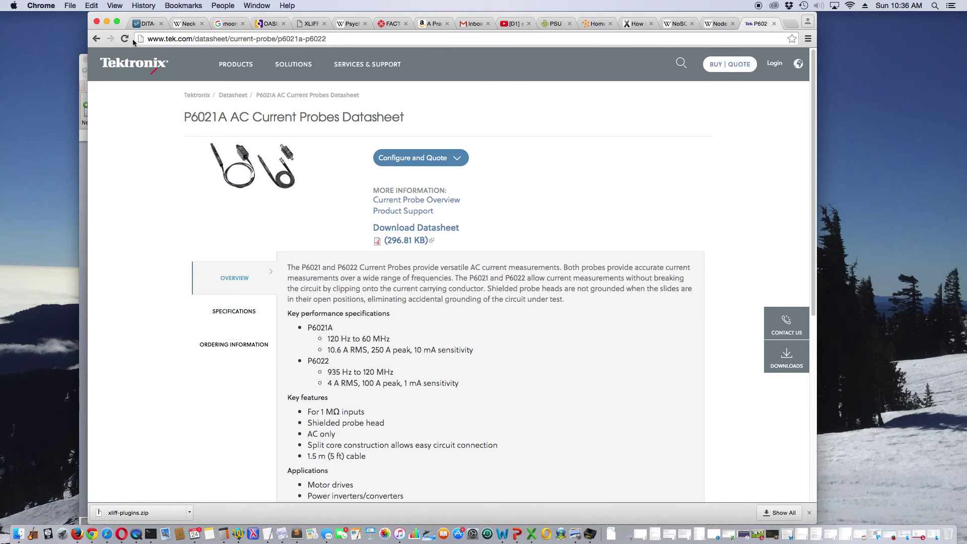
- Minimize the Chrome window and return to the [D1] easyDITA Datasheet slide in PowerPoint, checking the note about the Unit Z sample
{"action": "left_click", "coordinate": [107, 22]}
{"action": "left_click", "coordinate": [242, 297]}
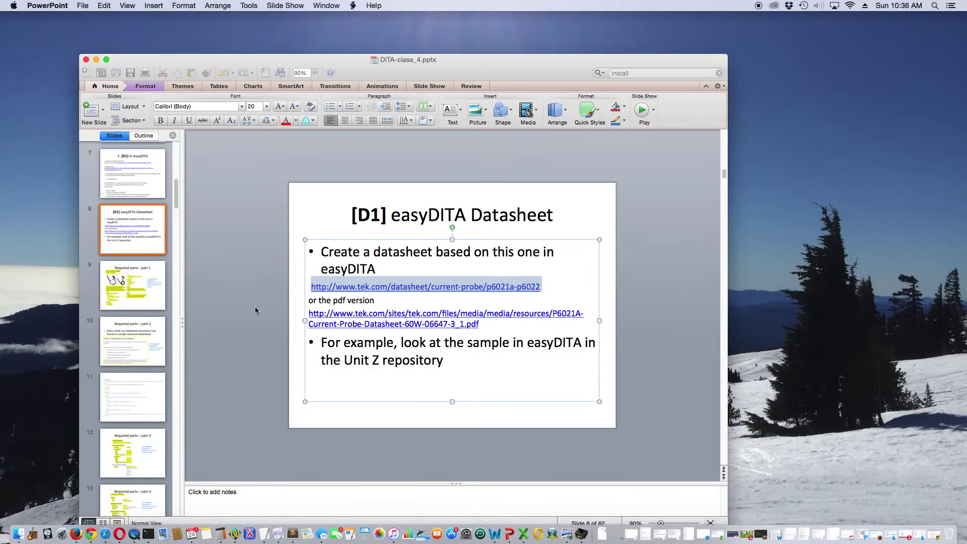
{"action": "left_click", "coordinate": [336, 380]}
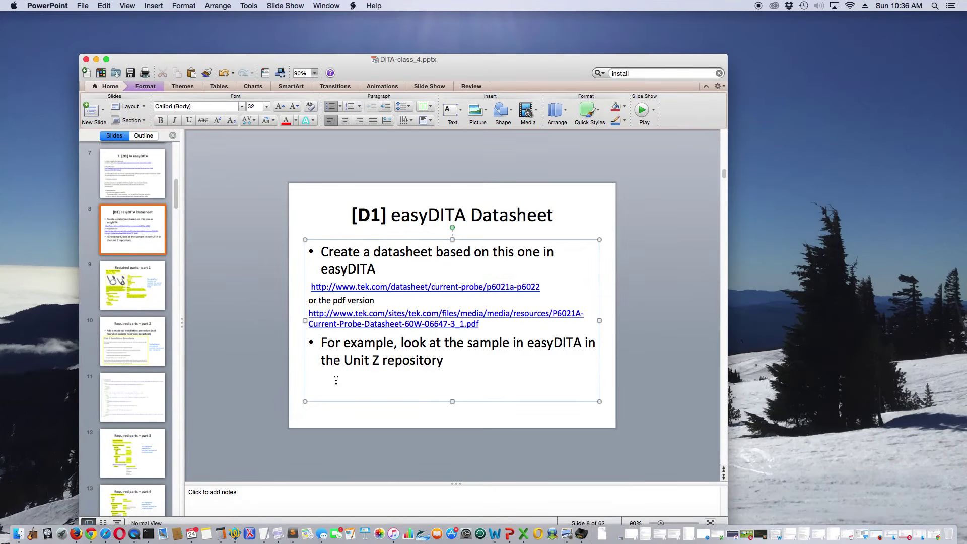
{"action": "left_click", "coordinate": [353, 361]}
- Review the Required parts slides from part 1 through part 3 for the elements the datasheet must contain
{"action": "scroll", "coordinate": [353, 388], "scroll_direction": "down", "scroll_amount": 2}
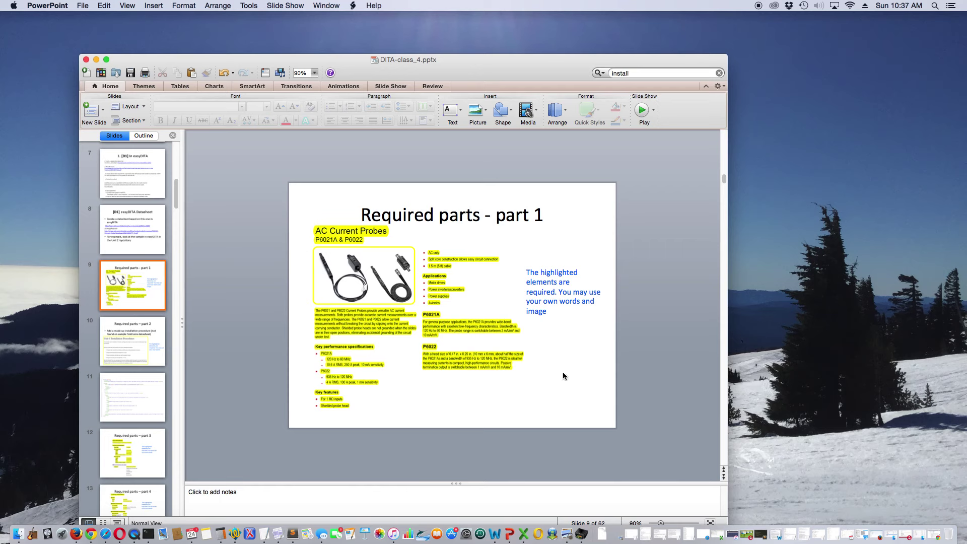
{"action": "key", "text": "Page_Down"}
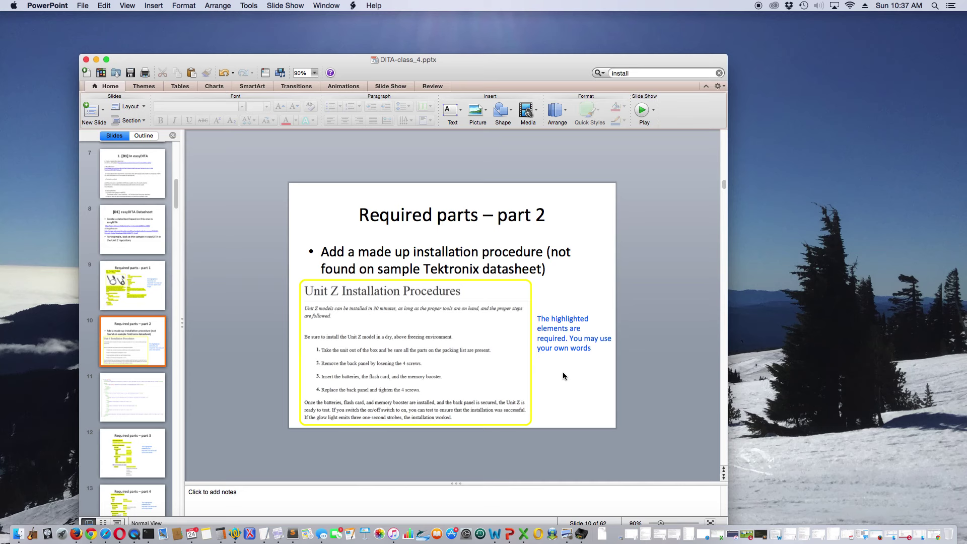
{"action": "key", "text": "Down"}
{"action": "key", "text": "Down"}
{"action": "key", "text": "Down"}
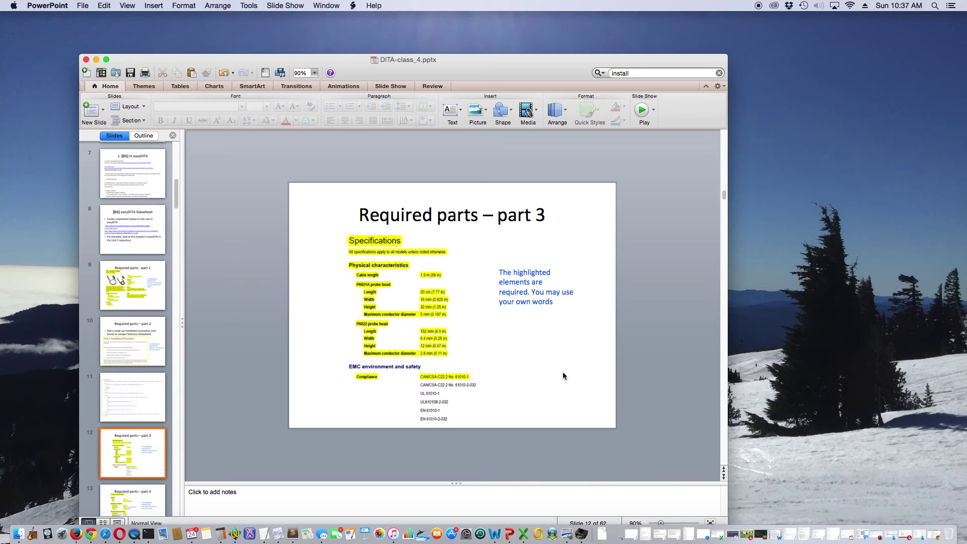
{"action": "key", "text": "Down"}
{"action": "key", "text": "Up"}
{"action": "key", "text": "Up"}
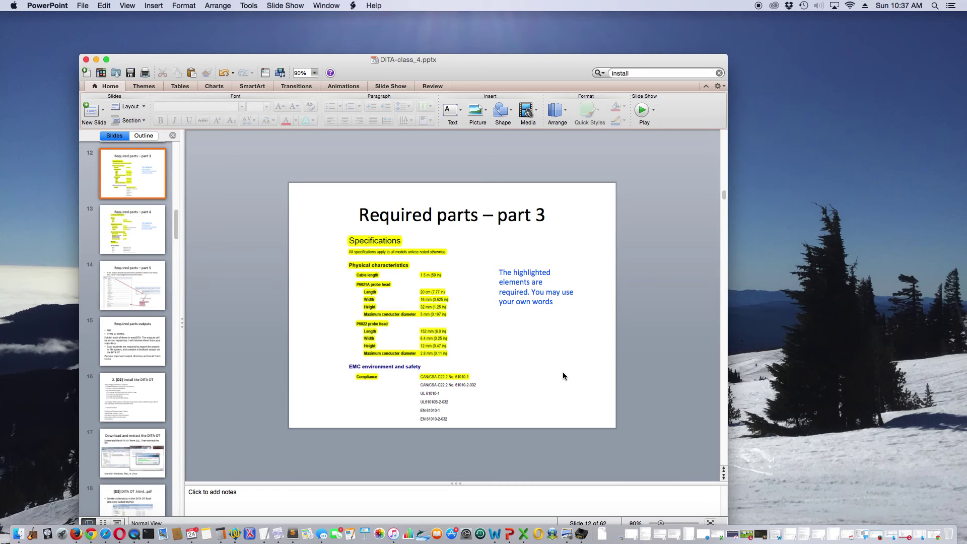
- Review the Required parts slides 4 and 5 and the required outputs slide, and return to the part 1 slide
{"action": "scroll", "coordinate": [439, 296], "scroll_direction": "down", "scroll_amount": 2}
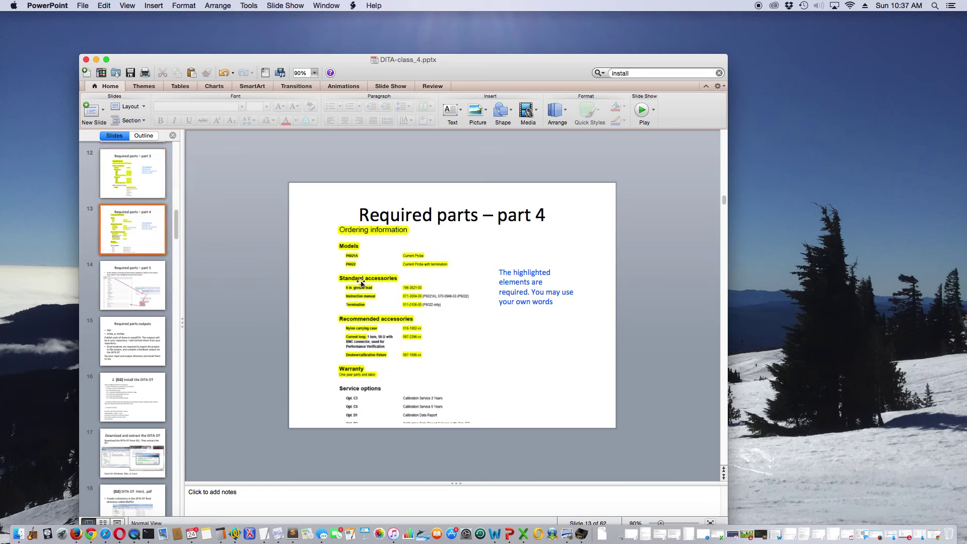
{"action": "scroll", "coordinate": [361, 283], "scroll_direction": "up", "scroll_amount": 1}
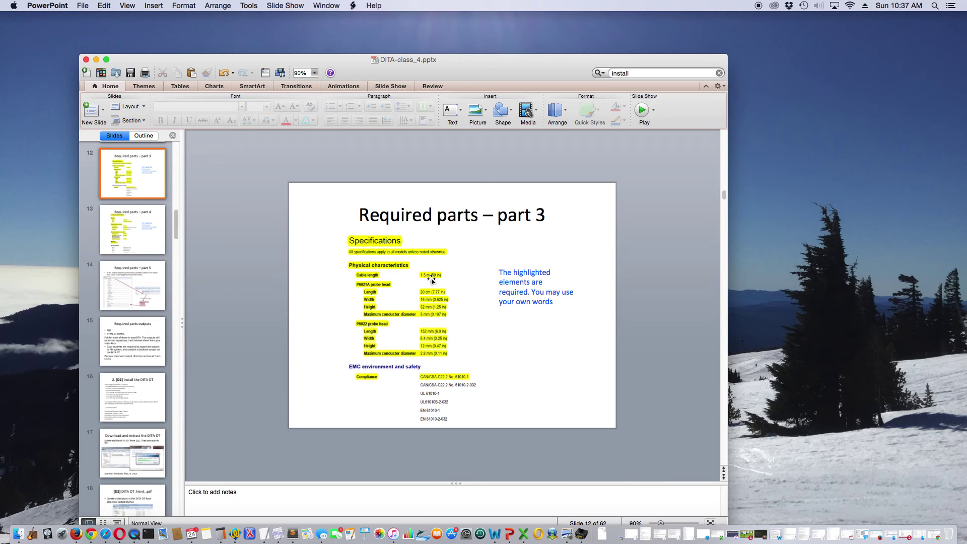
{"action": "scroll", "coordinate": [432, 281], "scroll_direction": "down", "scroll_amount": 1}
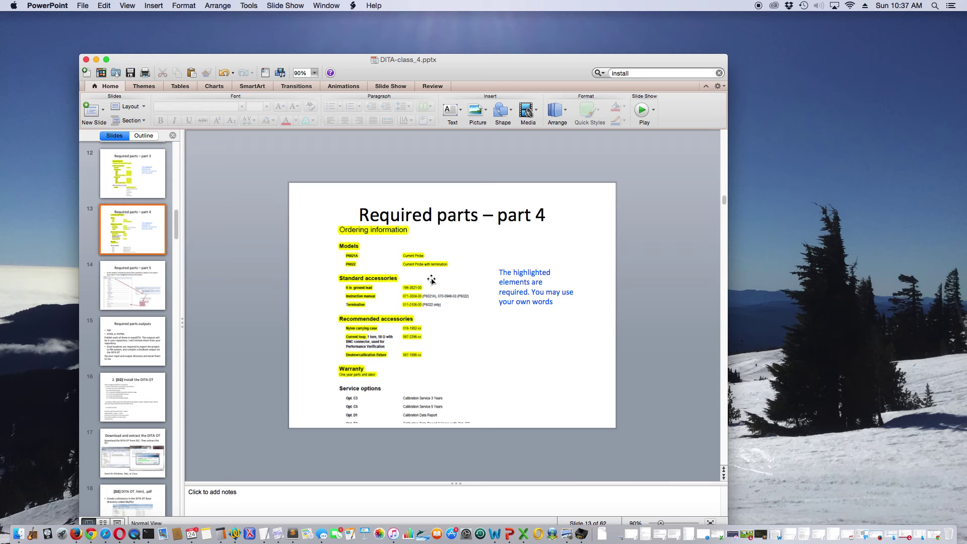
{"action": "scroll", "coordinate": [432, 281], "scroll_direction": "down", "scroll_amount": 1}
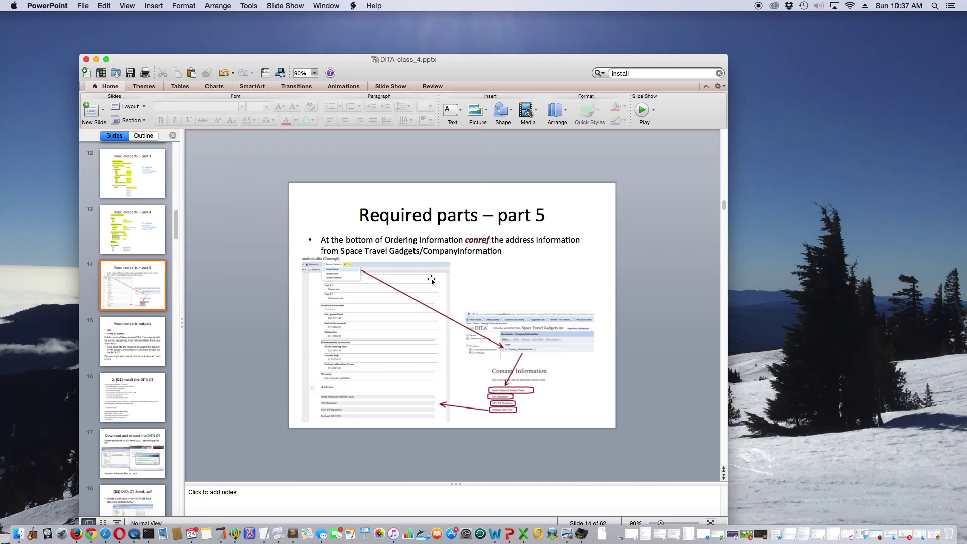
{"action": "scroll", "coordinate": [432, 280], "scroll_direction": "down", "scroll_amount": 2}
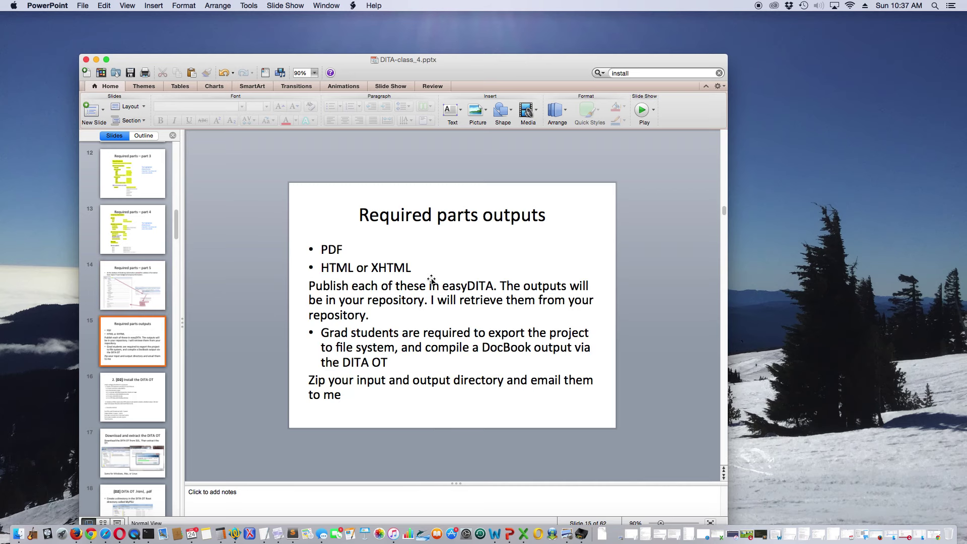
{"action": "scroll", "coordinate": [431, 280], "scroll_direction": "up", "scroll_amount": 4}
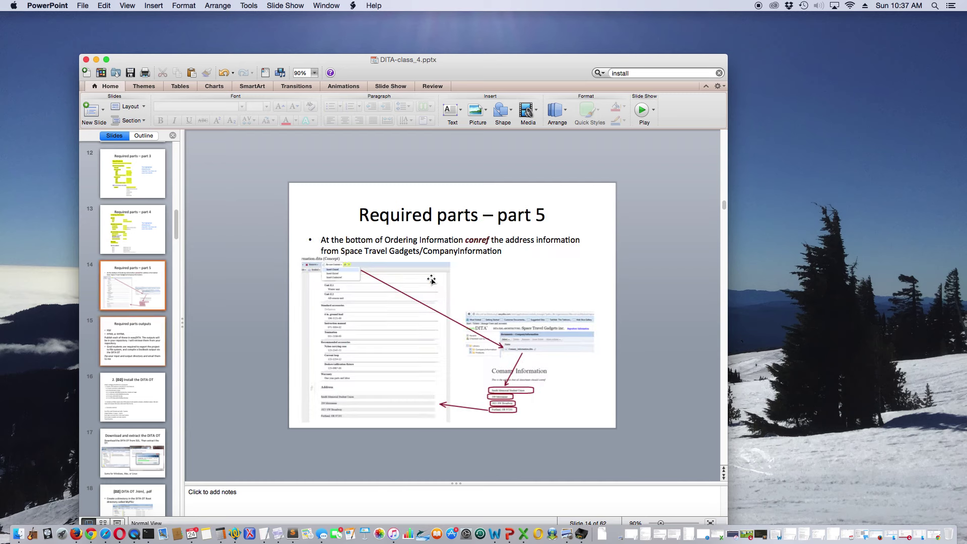
{"action": "scroll", "coordinate": [432, 280], "scroll_direction": "up", "scroll_amount": 2}
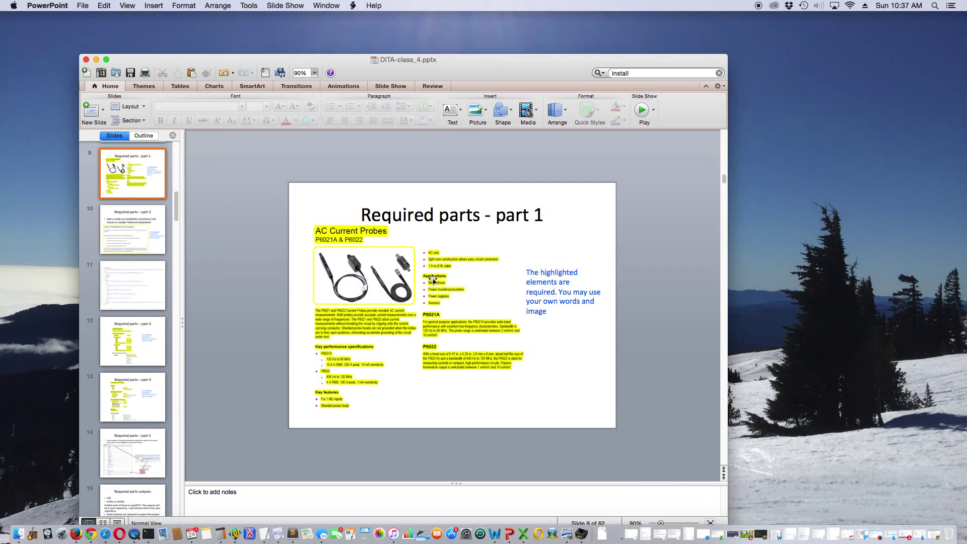
- Switch to easyDITA in Firefox and create a folder named PSU_datasheet inside the Unit-12 folder
{"action": "left_click", "coordinate": [76, 534]}
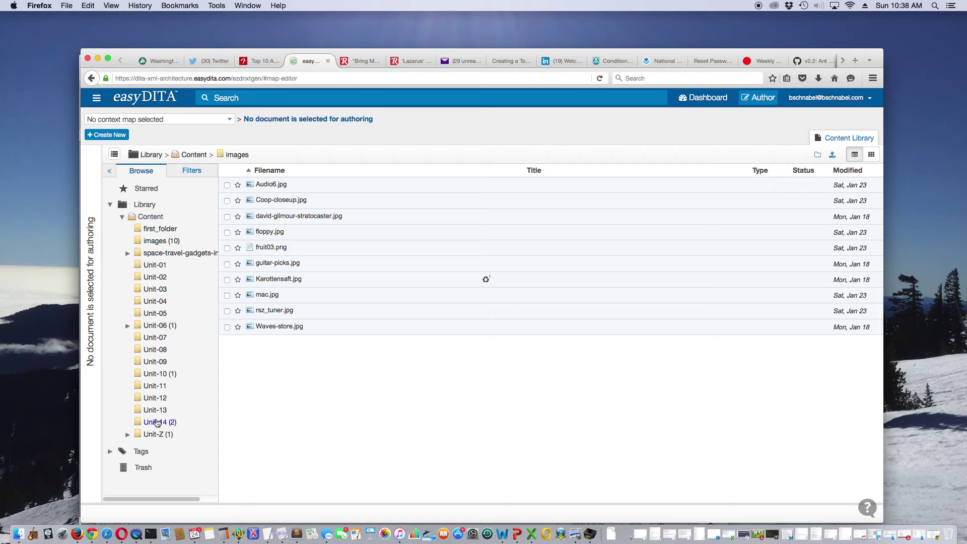
{"action": "left_click", "coordinate": [154, 398]}
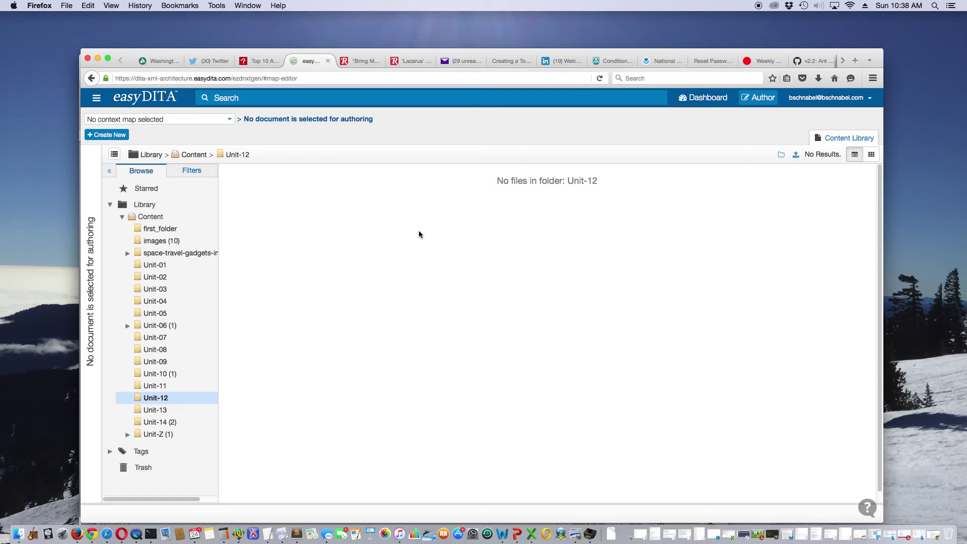
{"action": "left_click", "coordinate": [781, 156]}
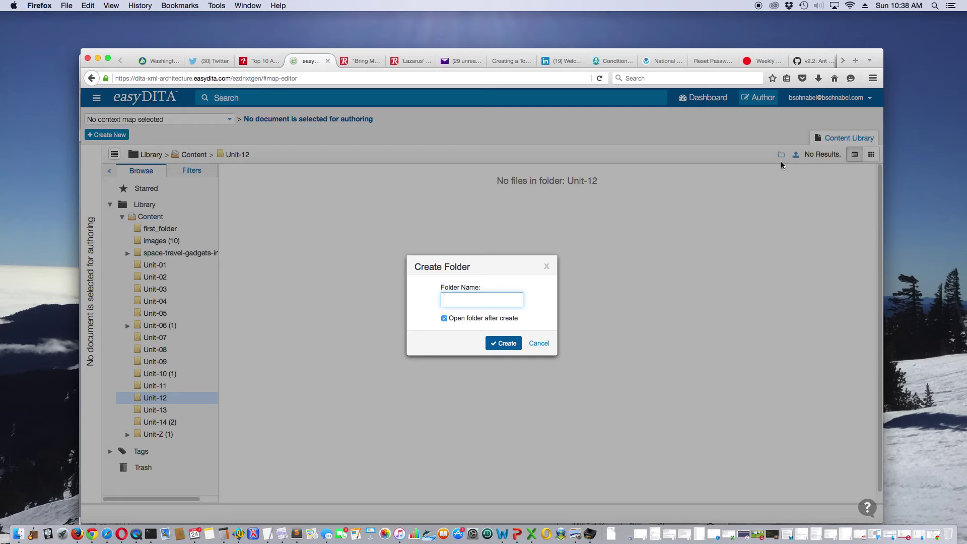
{"action": "type", "text": "PSU_datasheet"}
{"action": "left_click", "coordinate": [504, 345]}
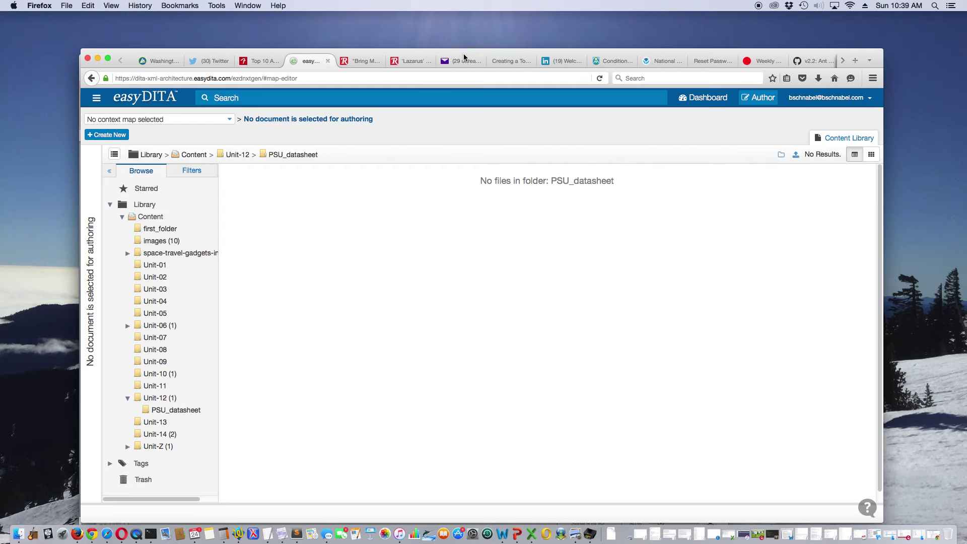
- Move the Firefox window aside to expose the presentation and bring the Required parts - part 1 slide to the front
{"action": "left_click_drag", "start_coordinate": [462, 53], "coordinate": [515, 59]}
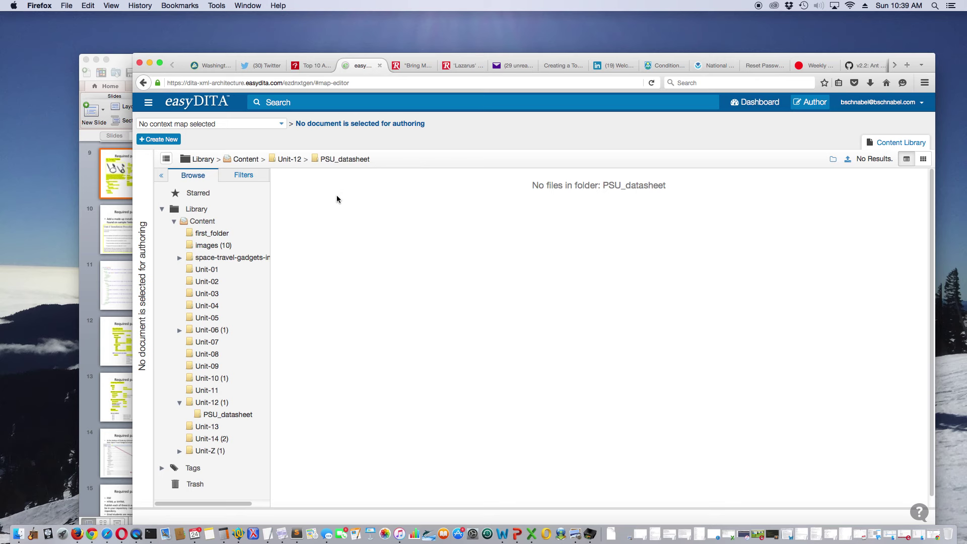
{"action": "left_click", "coordinate": [117, 189]}
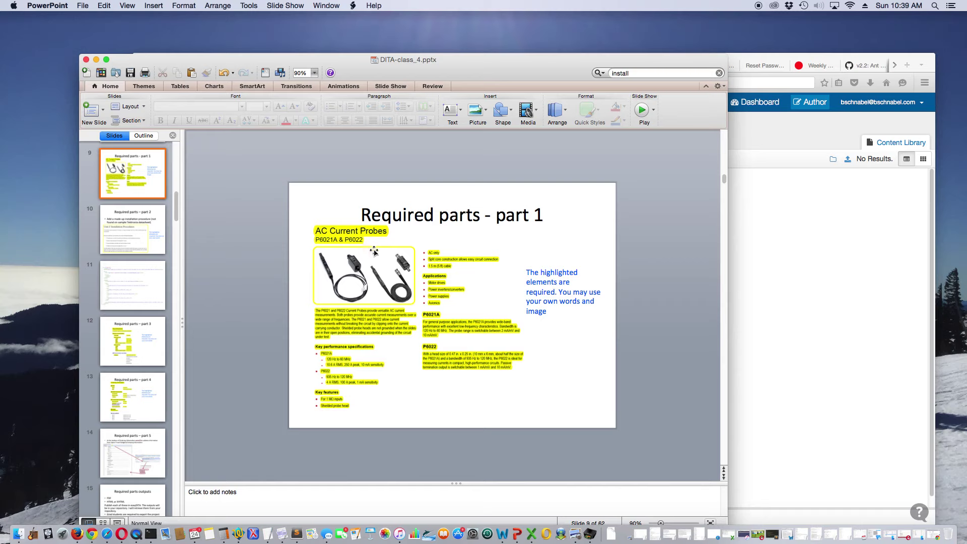
- Switch to easyDITA, create a Default Concept titled Intro in the PSU_datasheet folder, open it for editing and start deleting its title text
{"action": "left_click", "coordinate": [754, 246]}
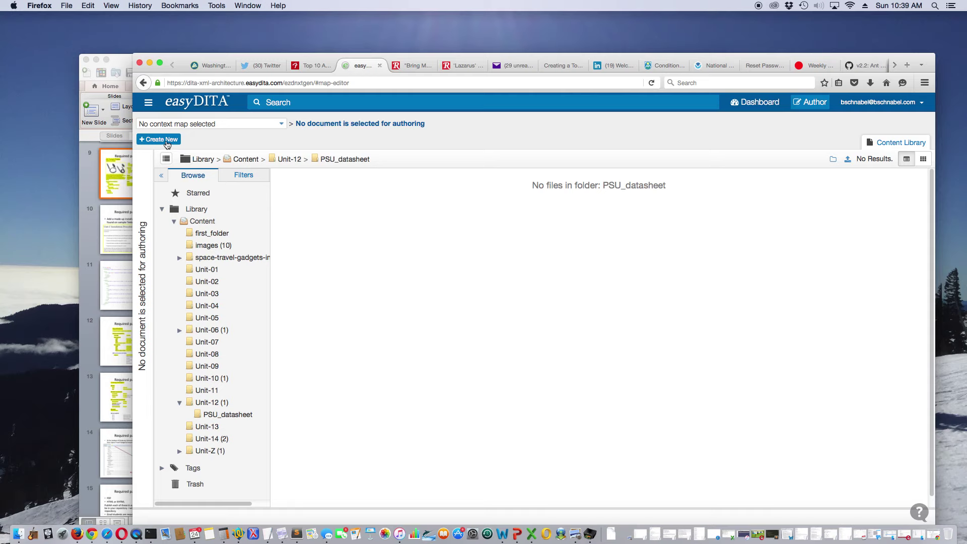
{"action": "left_click", "coordinate": [167, 139]}
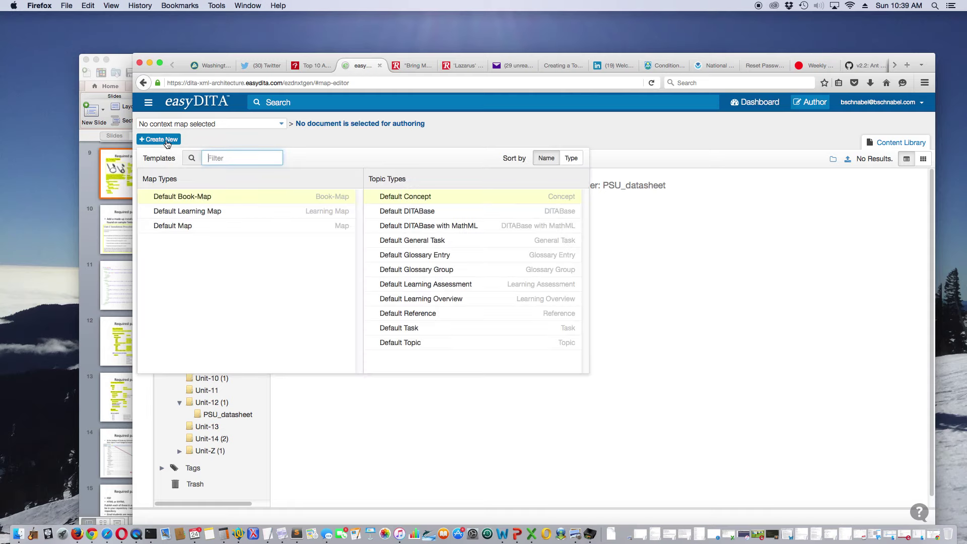
{"action": "left_click", "coordinate": [387, 197]}
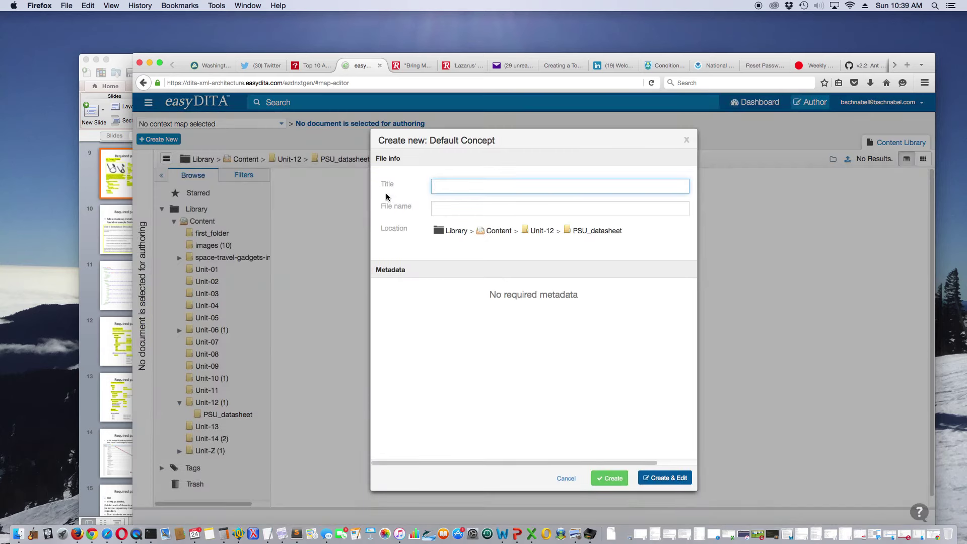
{"action": "type", "text": "Intro"}
{"action": "left_click", "coordinate": [654, 479]}
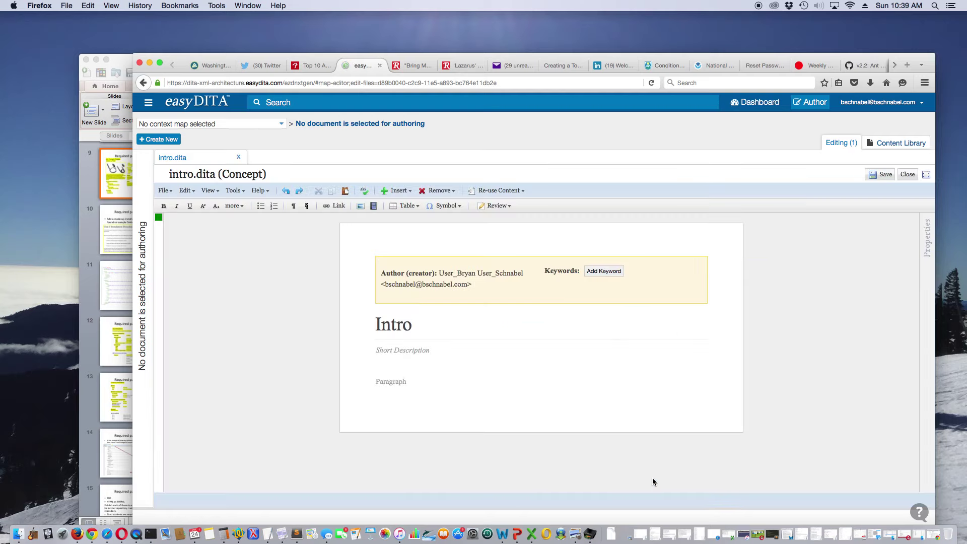
{"action": "left_click", "coordinate": [411, 326]}
{"action": "key", "text": "BackSpace"}
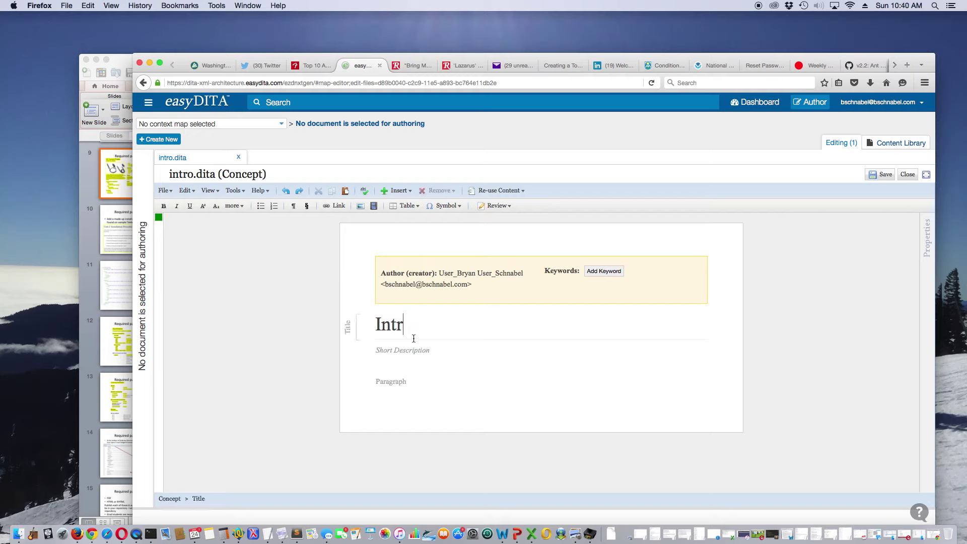
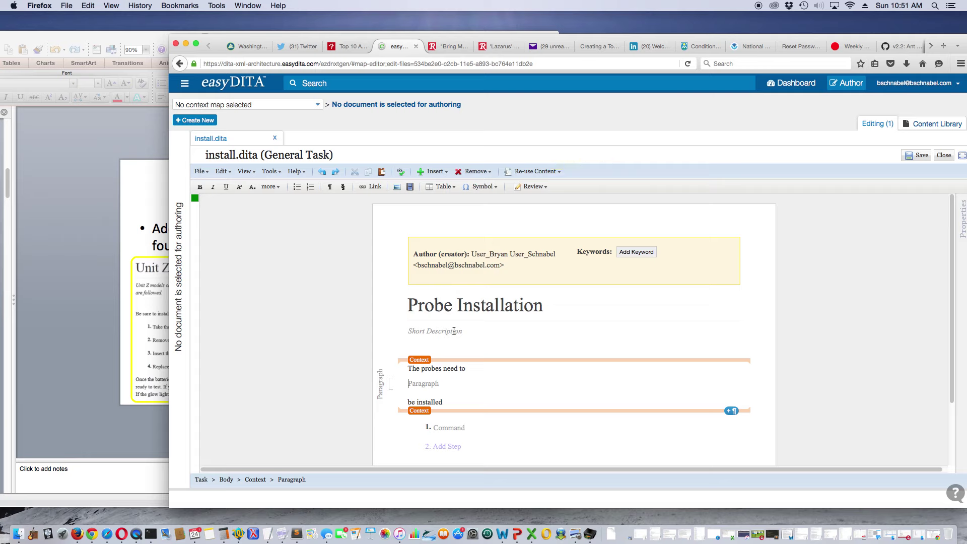
- Undo the paragraph break splitting the context sentence of install.dita, and insert an empty paragraph after "The probes need to be installed."
{"action": "key", "text": "super+z"}
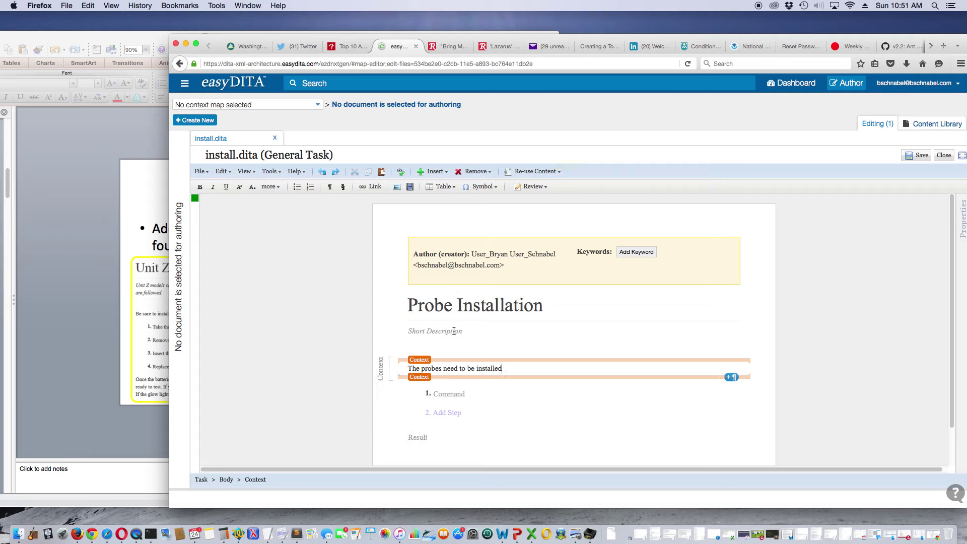
{"action": "left_click", "coordinate": [460, 382]}
{"action": "left_click", "coordinate": [507, 373]}
{"action": "left_click", "coordinate": [442, 174]}
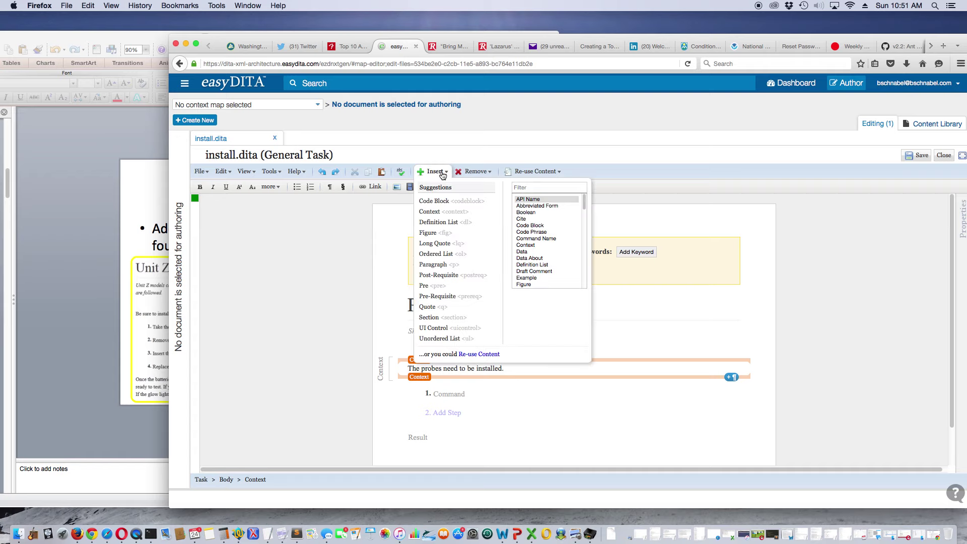
{"action": "left_click", "coordinate": [433, 264]}
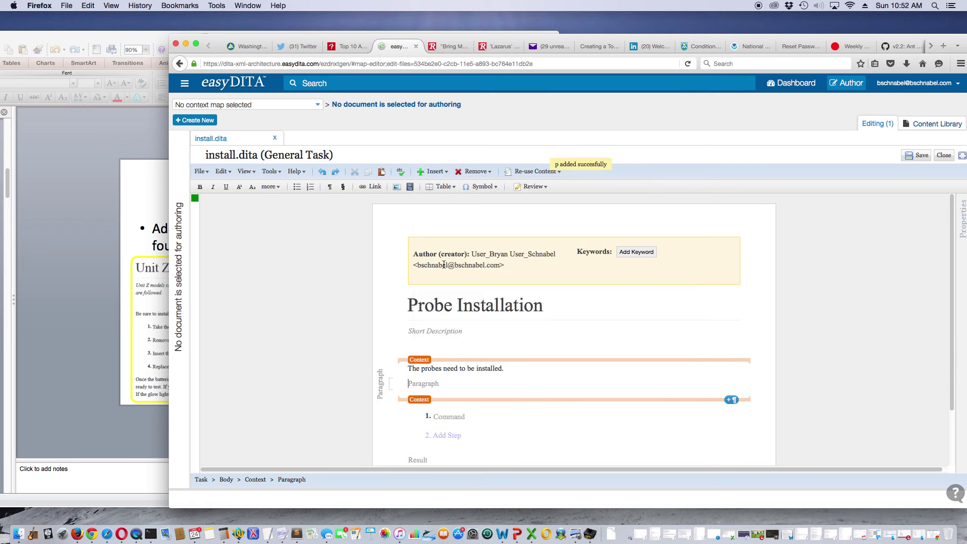
- Consult the sample installation slide and fill the new context paragraph with "Be sure to have all the tools on hand that you will need"
{"action": "left_click", "coordinate": [139, 325]}
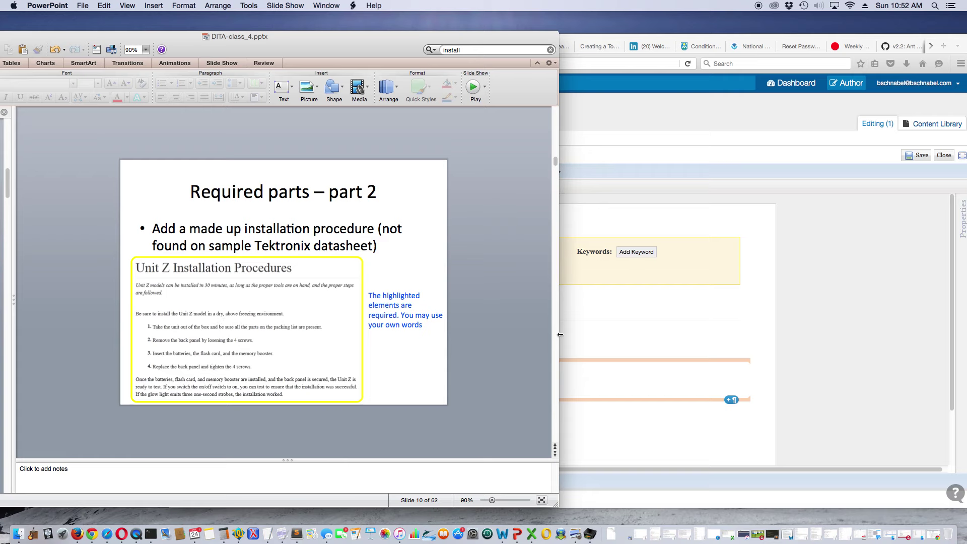
{"action": "left_click", "coordinate": [585, 330]}
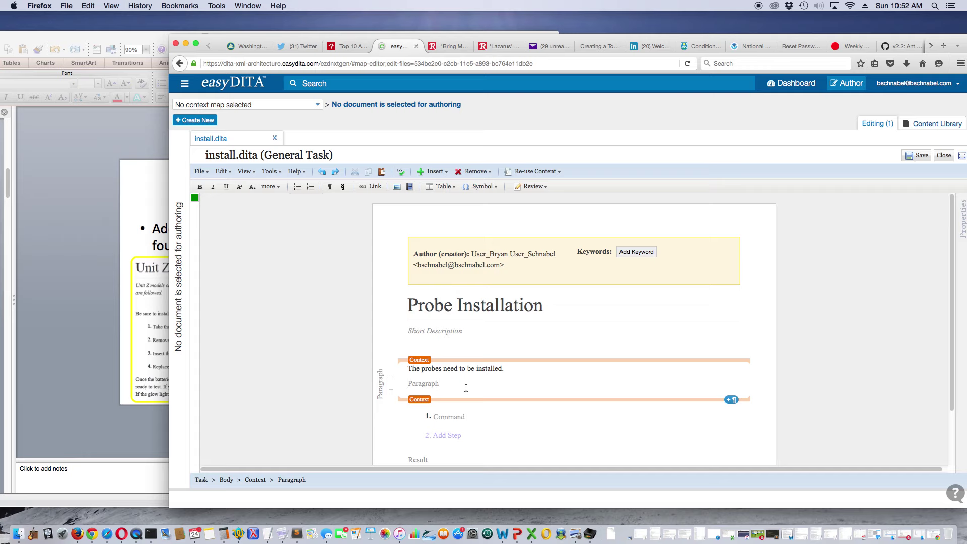
{"action": "type", "text": "Be sure to have all the tools on hand that your"}
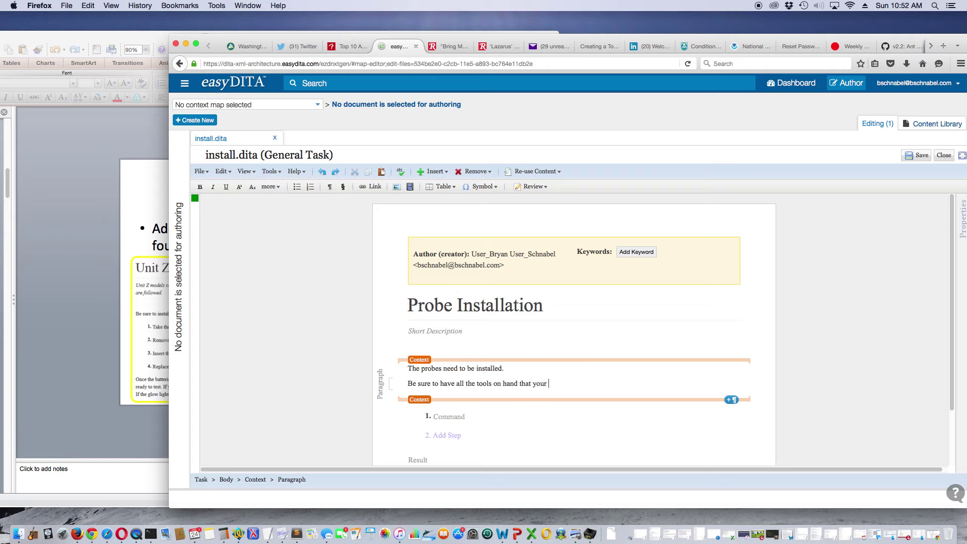
{"action": "key", "text": "BackSpace"}
{"action": "key", "text": "BackSpace"}
{"action": "type", "text": "wuj"}
{"action": "key", "text": "BackSpace"}
{"action": "key", "text": "BackSpace"}
{"action": "type", "text": "ill bee"}
{"action": "key", "text": "BackSpace"}
{"action": "key", "text": "BackSpace"}
{"action": "key", "text": "BackSpace"}
{"action": "type", "text": "need"}
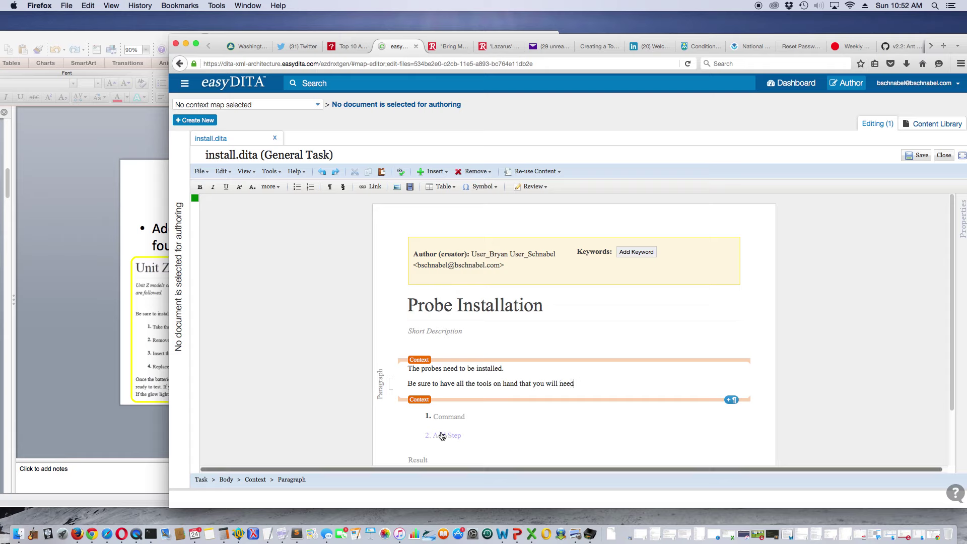
- Following the sample slide, enter "Take the probe out of the box" as the first command and add a second step
{"action": "left_click", "coordinate": [449, 418]}
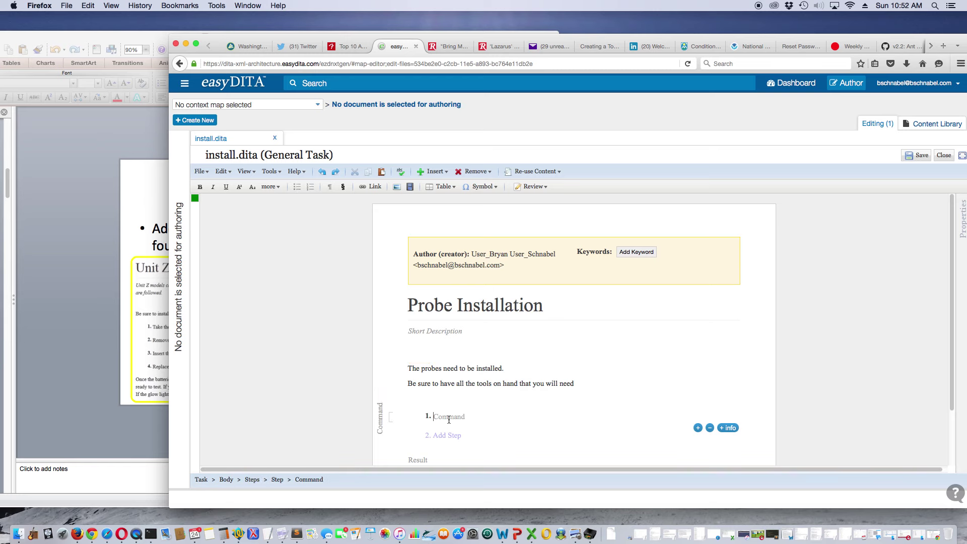
{"action": "left_click", "coordinate": [135, 356]}
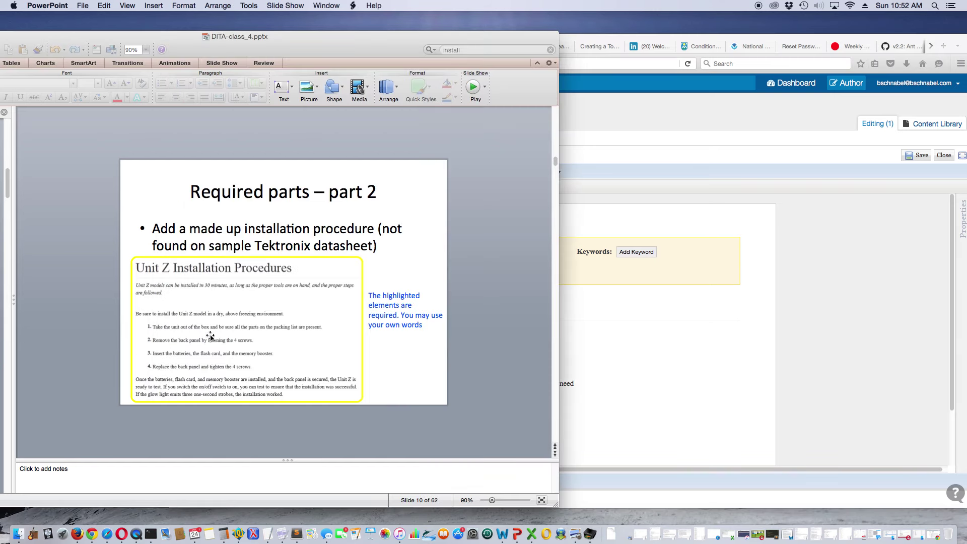
{"action": "left_click", "coordinate": [630, 349]}
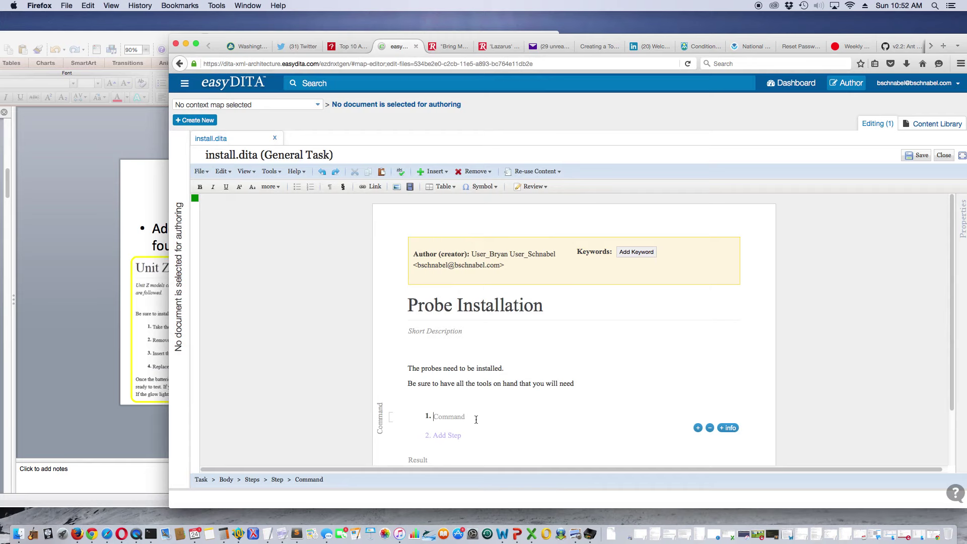
{"action": "type", "text": "Take the probe out of the bod"}
{"action": "key", "text": "BackSpace"}
{"action": "type", "text": "x"}
{"action": "key", "text": "Return"}
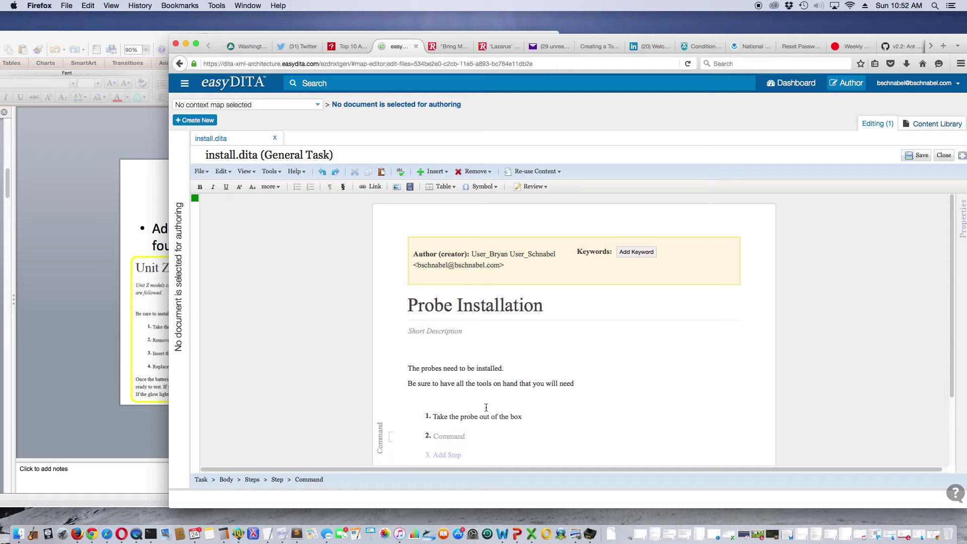
- Recheck the Required parts – part 2 slide, enter "Remove the back pannel" as the second command and add a third step
{"action": "scroll", "coordinate": [486, 407], "scroll_direction": "down", "scroll_amount": 2}
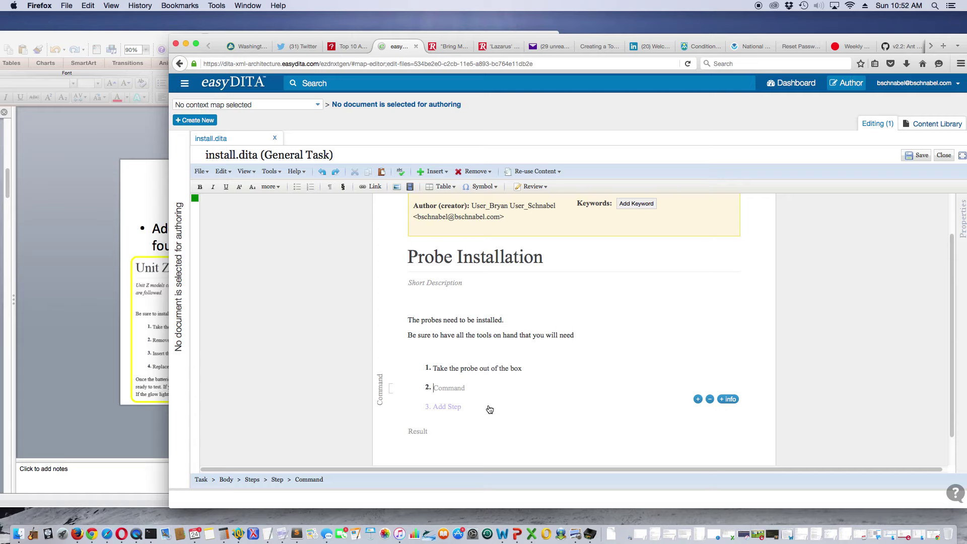
{"action": "scroll", "coordinate": [164, 391], "scroll_direction": "down", "scroll_amount": 2}
{"action": "left_click", "coordinate": [160, 375]}
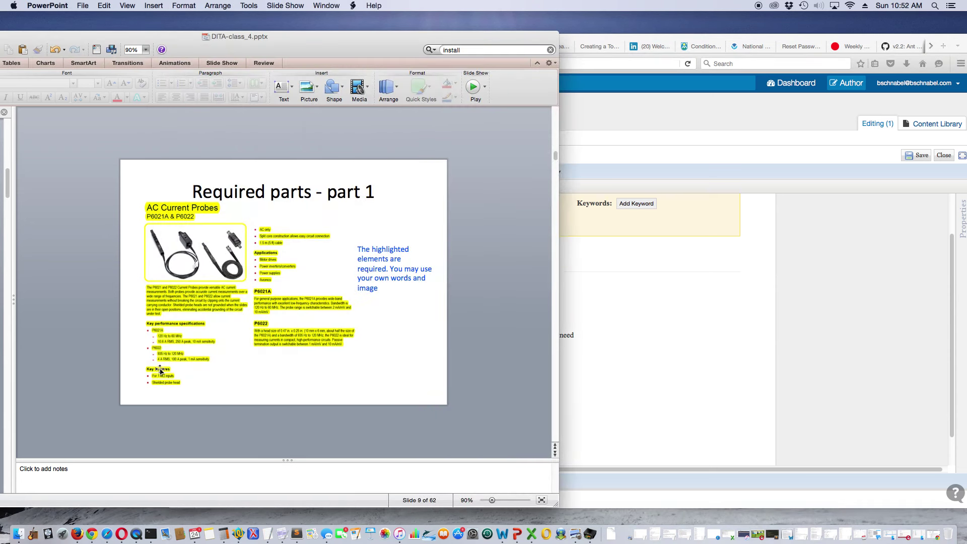
{"action": "scroll", "coordinate": [172, 365], "scroll_direction": "down", "scroll_amount": 2}
{"action": "scroll", "coordinate": [171, 365], "scroll_direction": "down", "scroll_amount": 3}
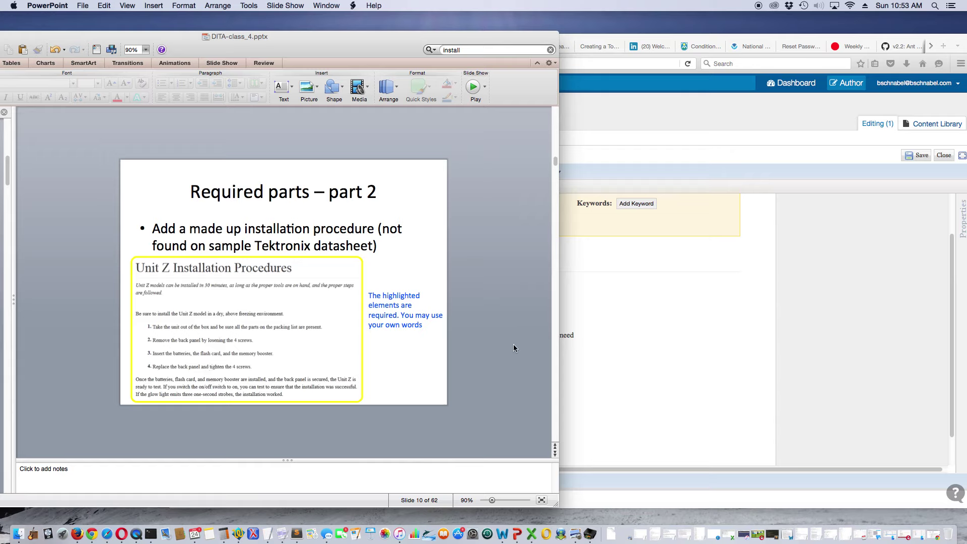
{"action": "left_click", "coordinate": [583, 362]}
{"action": "left_click", "coordinate": [457, 389]}
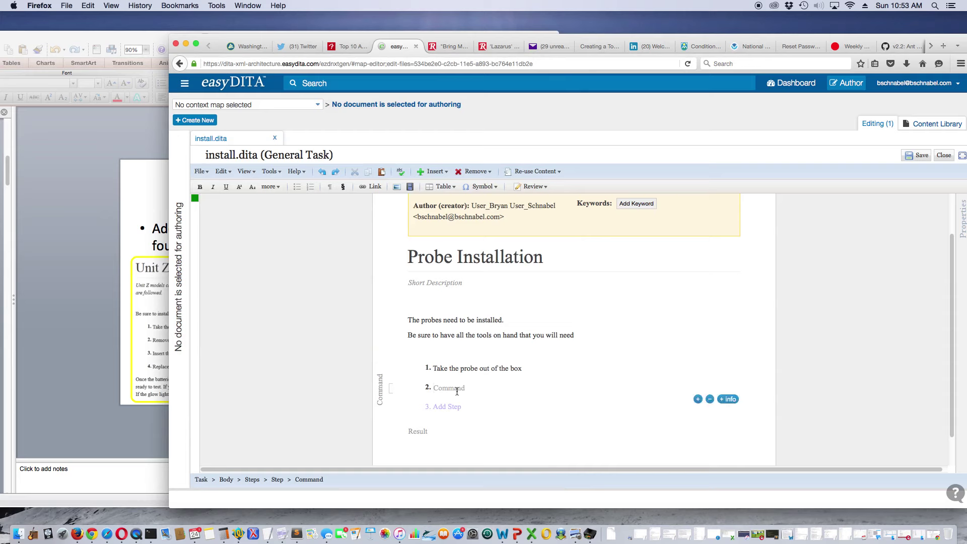
{"action": "type", "text": "Remove the back pannel"}
{"action": "key", "text": "Return"}
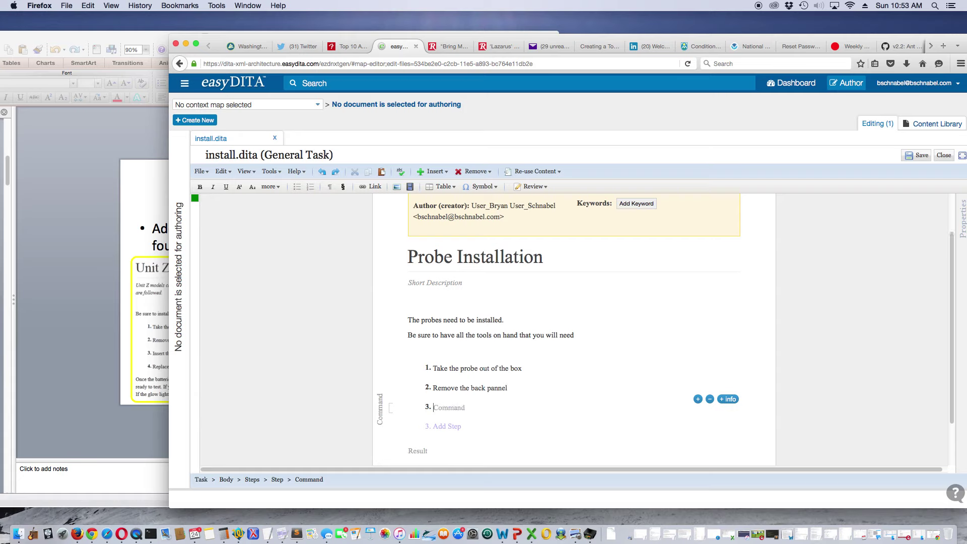
- Enter "Insert the battery, flash card, and memory booster" as the third command and "Replace the back panel" as the fourth
{"action": "type", "text": "Insert the battery, flash card, and memory boose"}
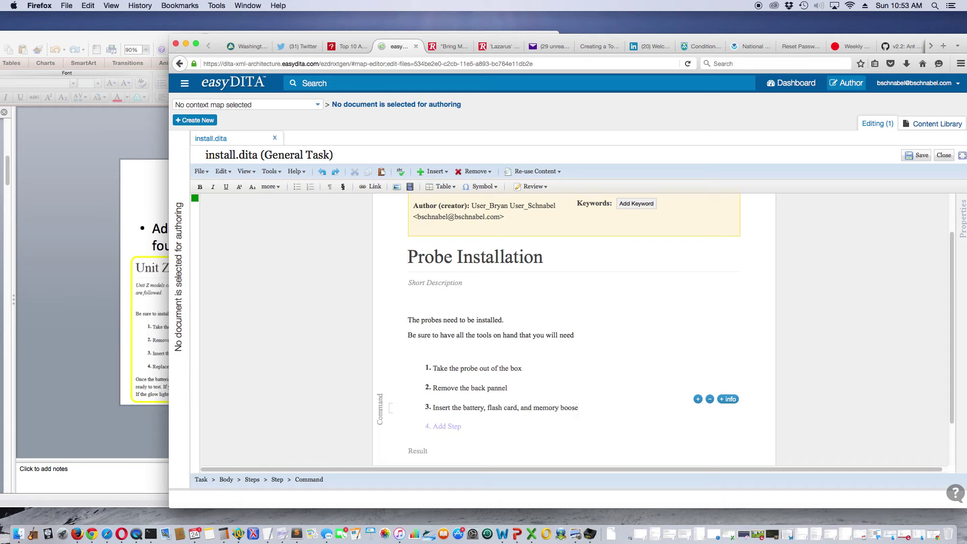
{"action": "key", "text": "BackSpace"}
{"action": "type", "text": "ter"}
{"action": "key", "text": "Return"}
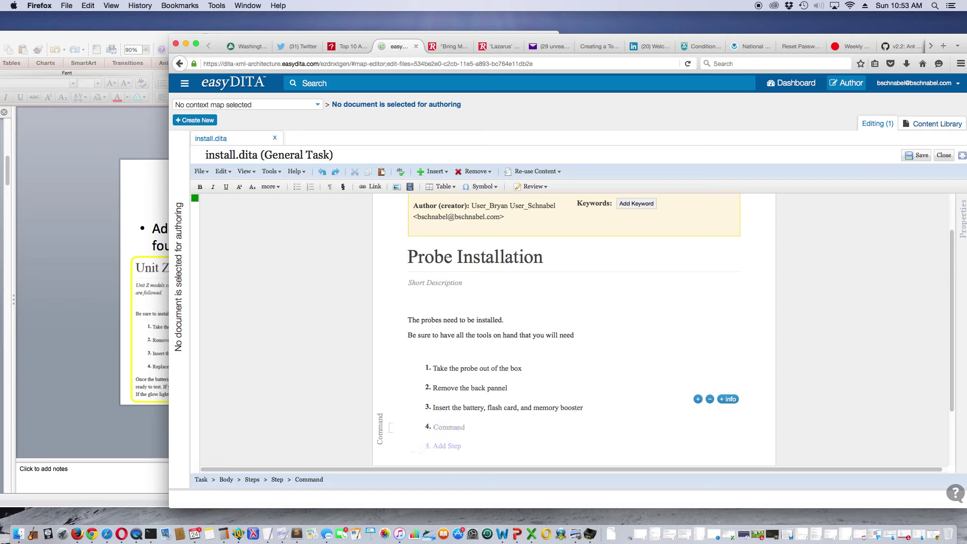
{"action": "type", "text": "Replace the back panel"}
- Enter "Once the installation is complete the probe will operatate as expected." as the task result, and save and close install.dita
{"action": "scroll", "coordinate": [460, 386], "scroll_direction": "down", "scroll_amount": 2}
{"action": "left_click", "coordinate": [150, 390]}
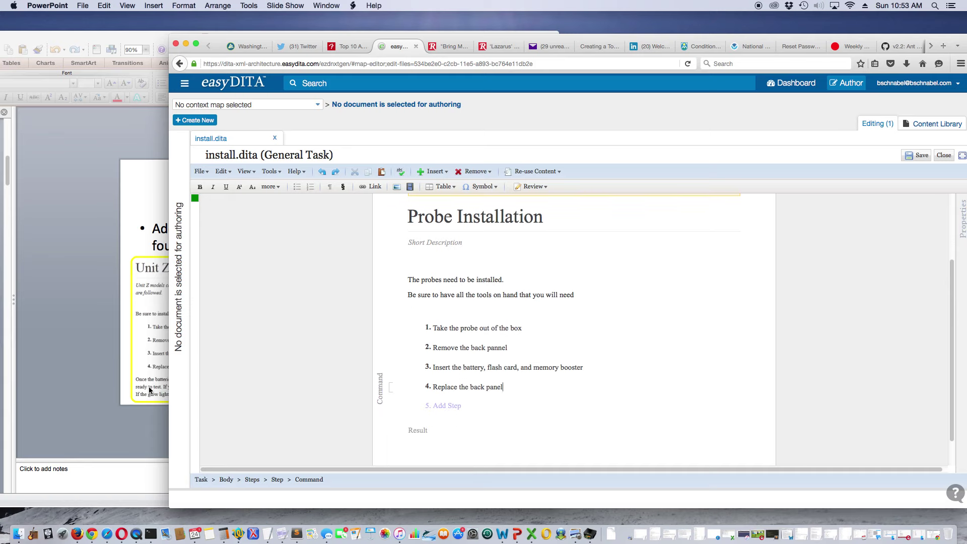
{"action": "left_click", "coordinate": [574, 400]}
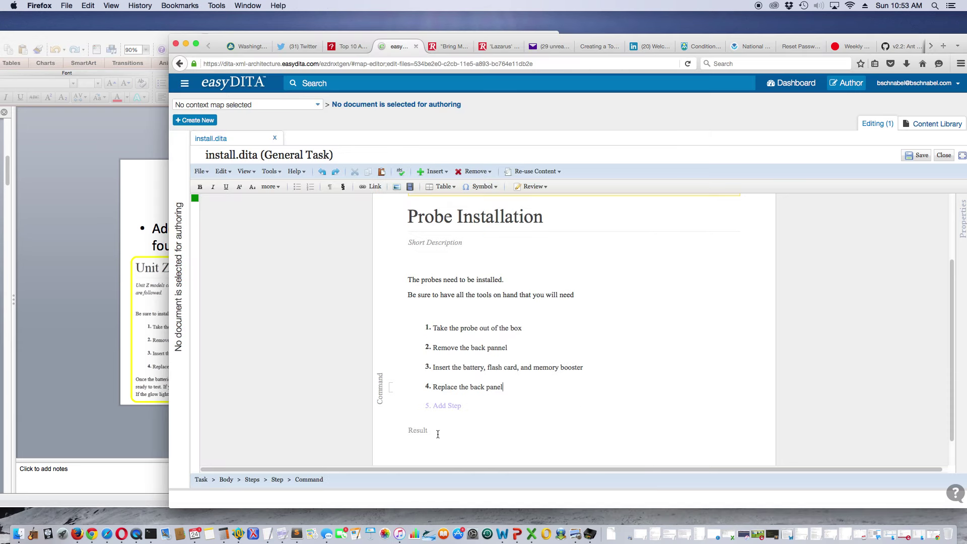
{"action": "left_click", "coordinate": [435, 432]}
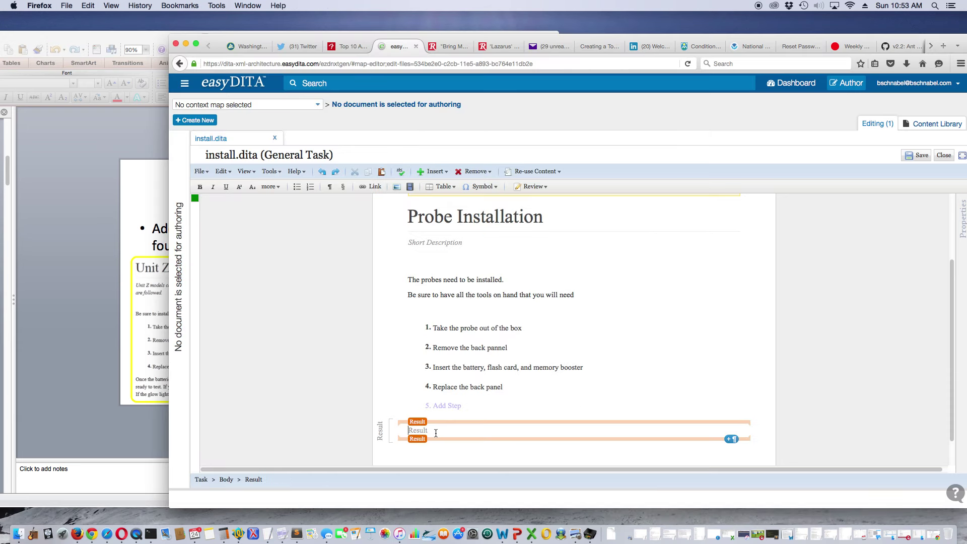
{"action": "type", "text": "Once the installation is complete the probe"}
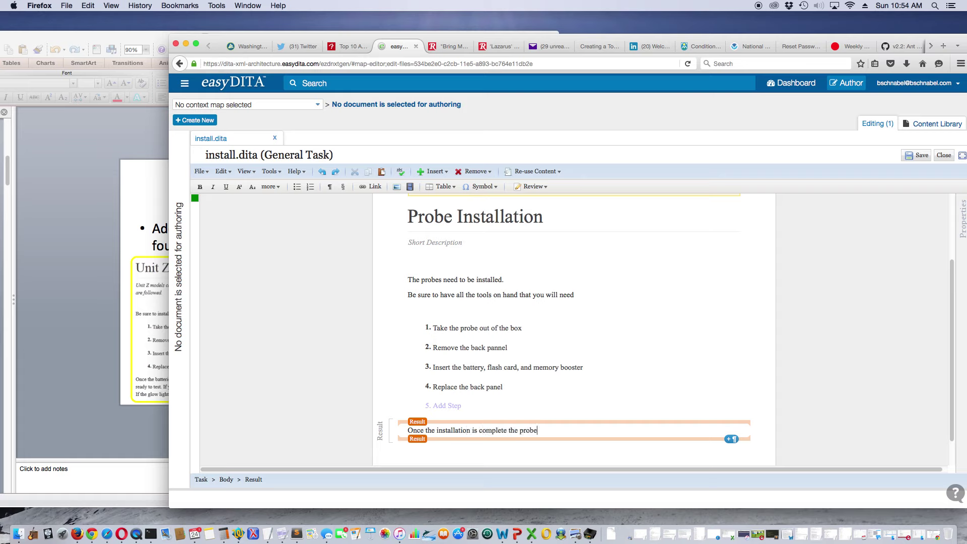
{"action": "type", "text": " will operatate as expected."}
{"action": "left_click", "coordinate": [915, 156]}
{"action": "left_click", "coordinate": [942, 157]}
- Review the Required parts – part 3 slide in PowerPoint for the specifications the datasheet must contain, and return to easyDITA
{"action": "left_click", "coordinate": [104, 315]}
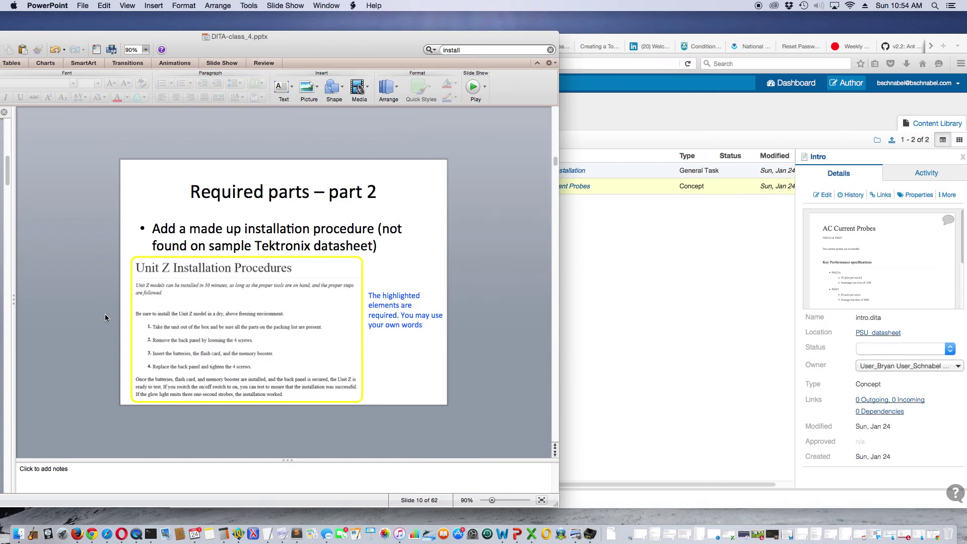
{"action": "key", "text": "Down"}
{"action": "key", "text": "Down"}
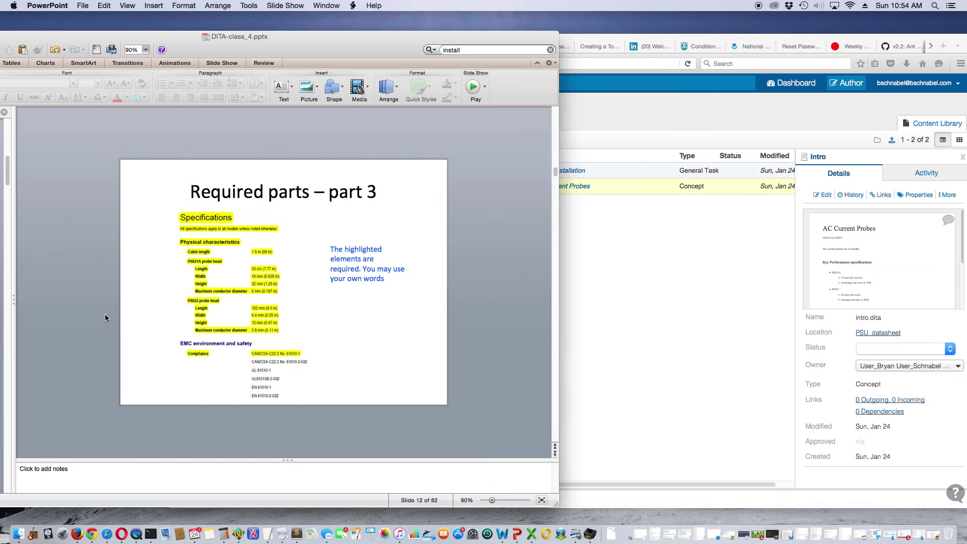
{"action": "key", "text": "Down"}
{"action": "key", "text": "Up"}
{"action": "left_click", "coordinate": [594, 273]}
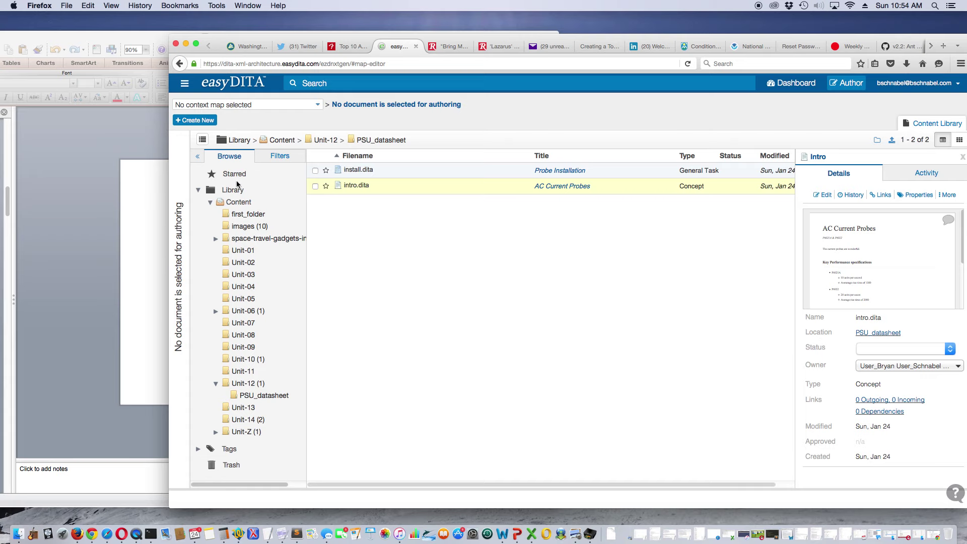
{"action": "left_click", "coordinate": [137, 255]}
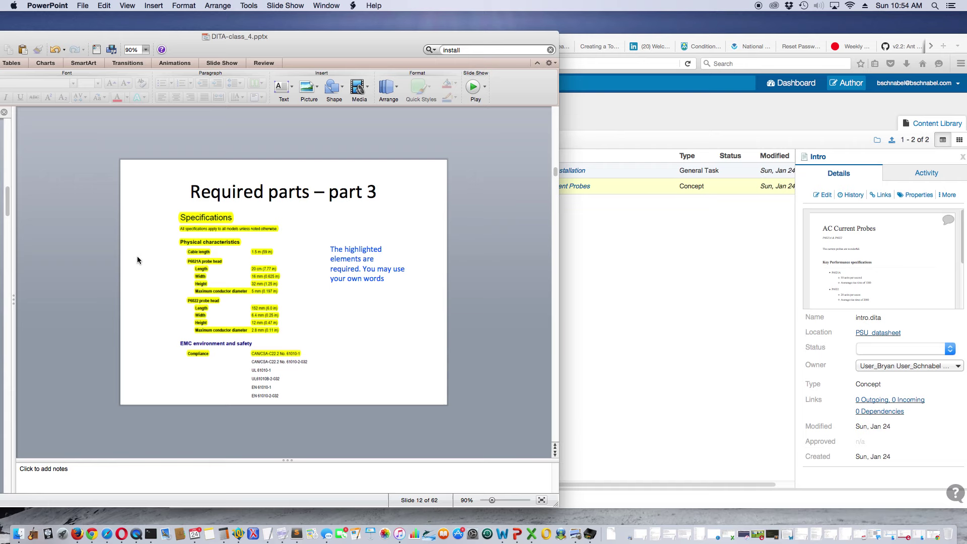
{"action": "left_click", "coordinate": [617, 259]}
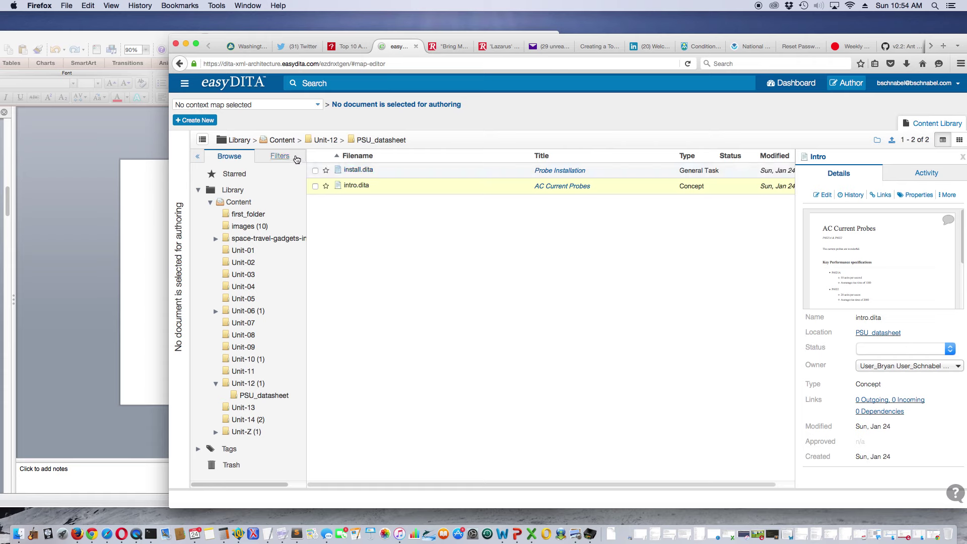
- Create a Default Reference topic titled "Specifications" with file name specifications.dita in the PSU_datasheet folder and open it for editing
{"action": "left_click", "coordinate": [198, 120]}
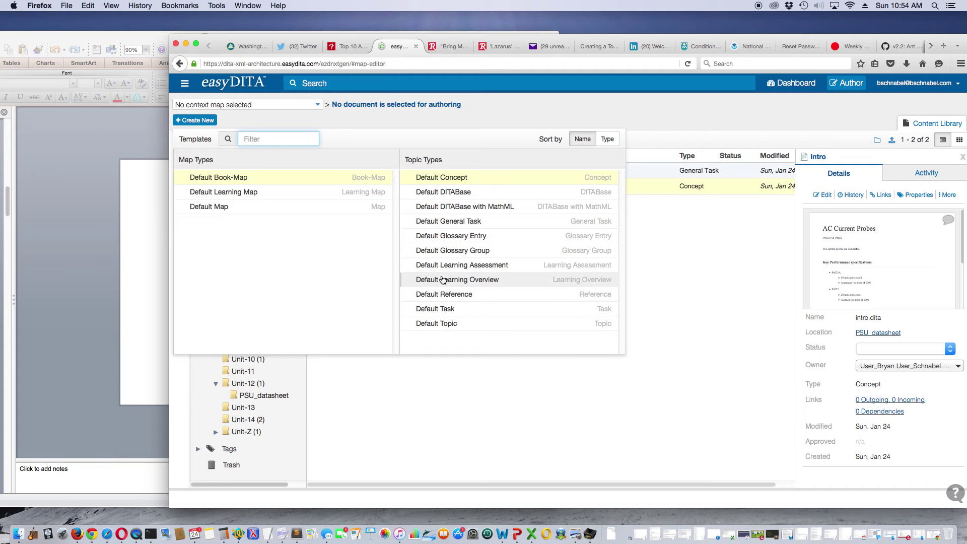
{"action": "left_click", "coordinate": [446, 298]}
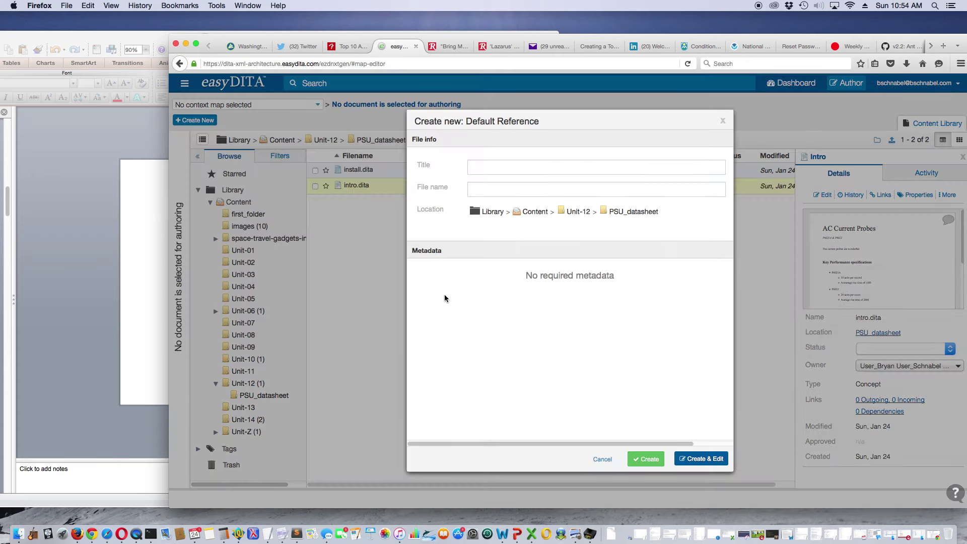
{"action": "left_click", "coordinate": [132, 230]}
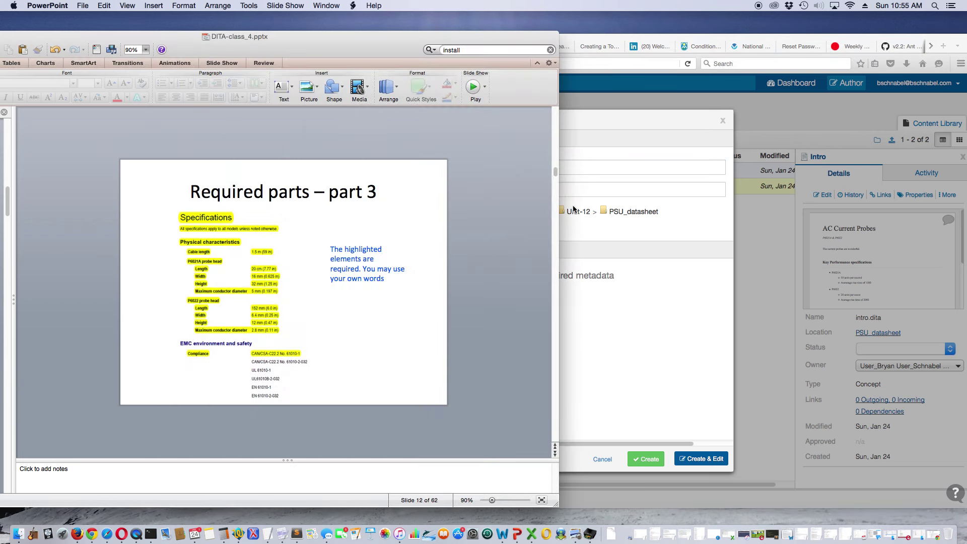
{"action": "left_click", "coordinate": [579, 164]}
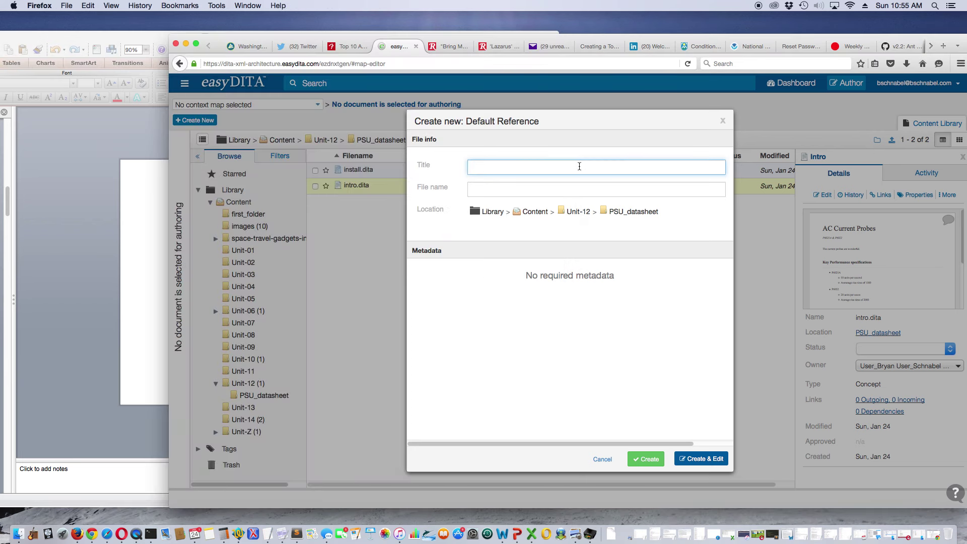
{"action": "type", "text": "Specifications"}
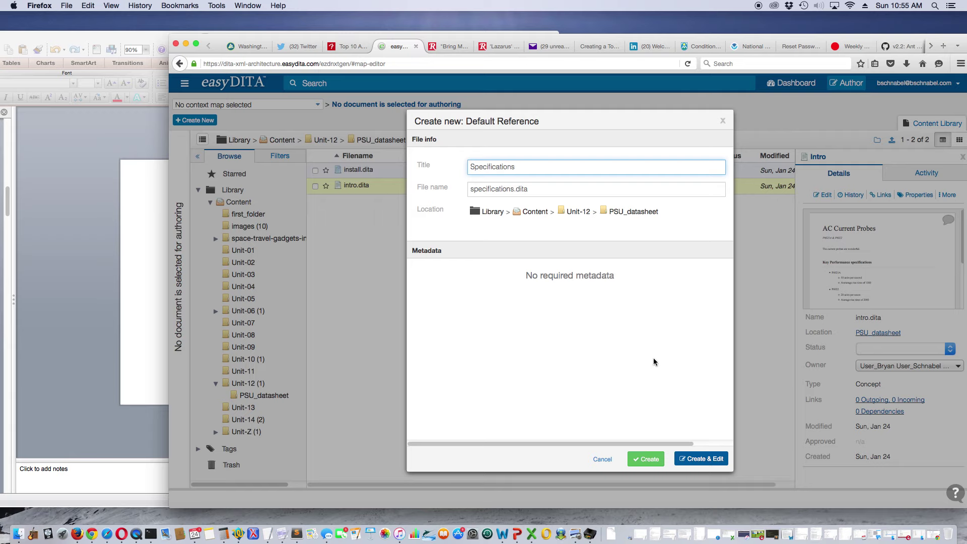
{"action": "left_click", "coordinate": [695, 462]}
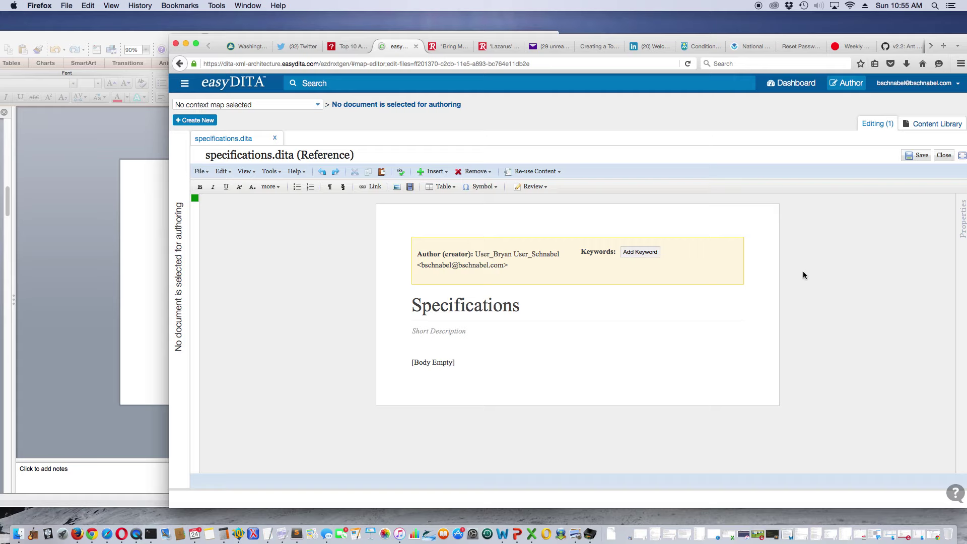
- Check the Required parts – part 3 slide, insert a section into the empty body and title it "Specifications"
{"action": "left_click", "coordinate": [125, 328]}
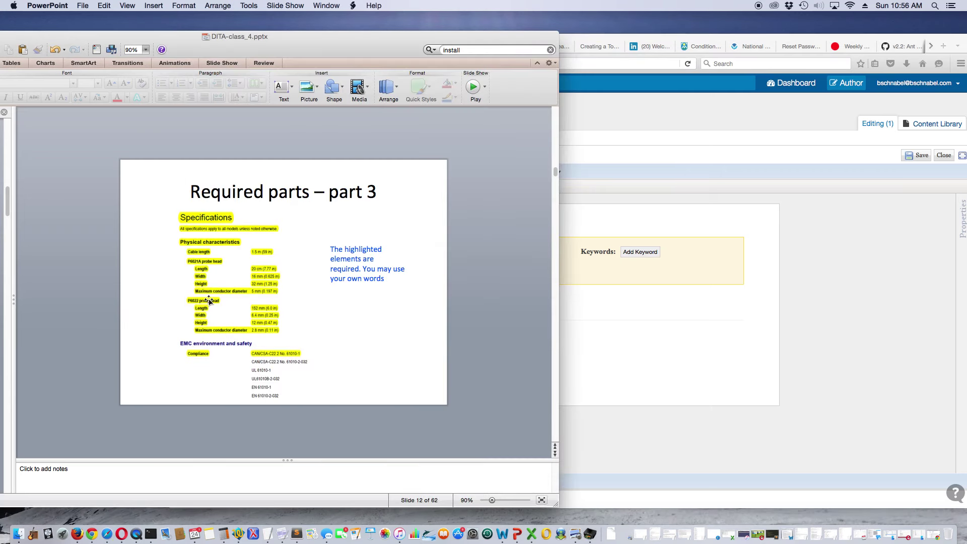
{"action": "left_click", "coordinate": [639, 324]}
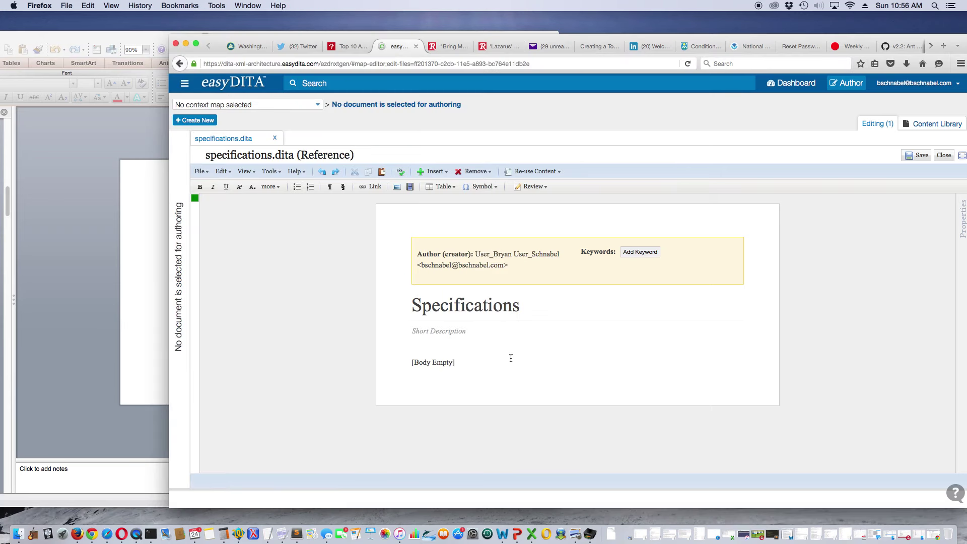
{"action": "left_click", "coordinate": [446, 362]}
{"action": "left_click", "coordinate": [439, 172]}
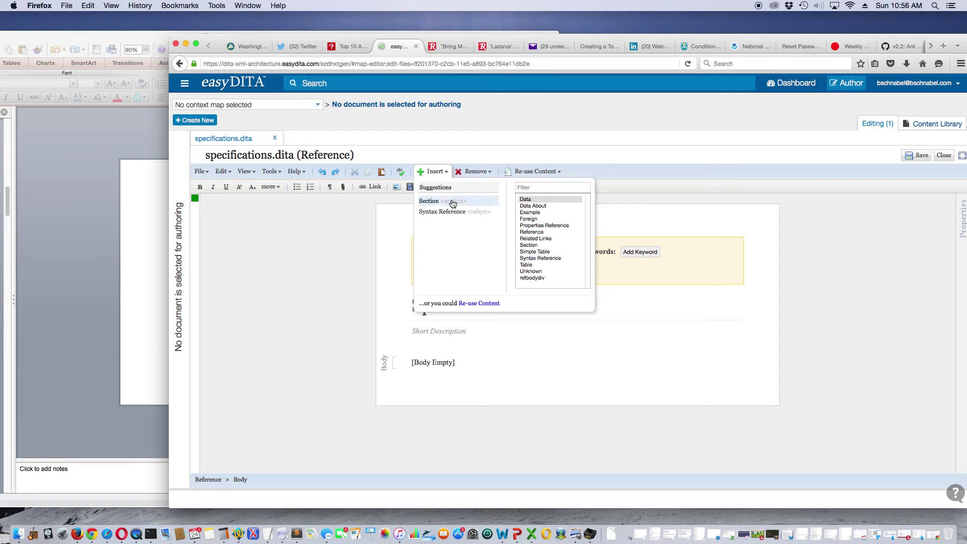
{"action": "left_click", "coordinate": [428, 201]}
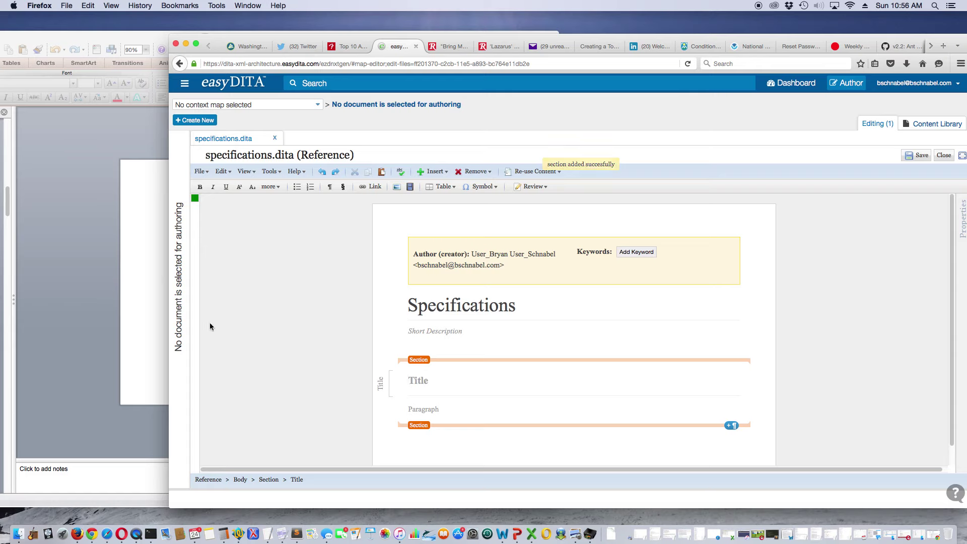
{"action": "type", "text": "Spe"}
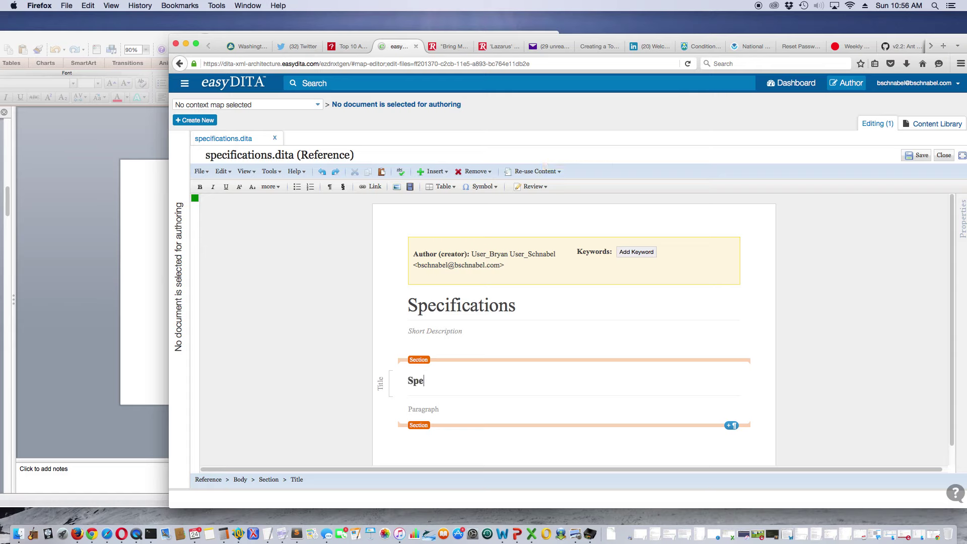
{"action": "type", "text": "cifications"}
- Enter "These are the specifications for the probes" as the topic's short description and recheck the Required parts – part 3 slide
{"action": "left_click", "coordinate": [430, 409]}
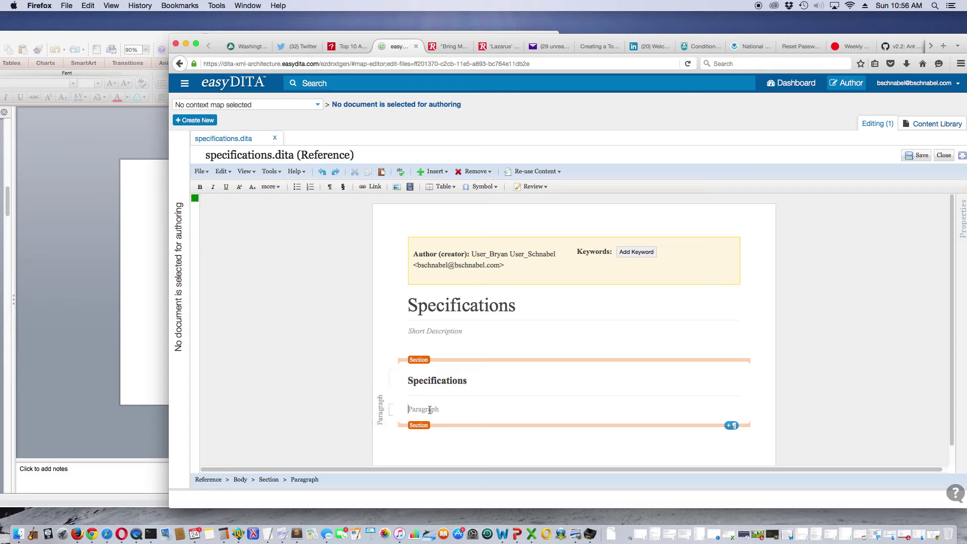
{"action": "type", "text": "These ar"}
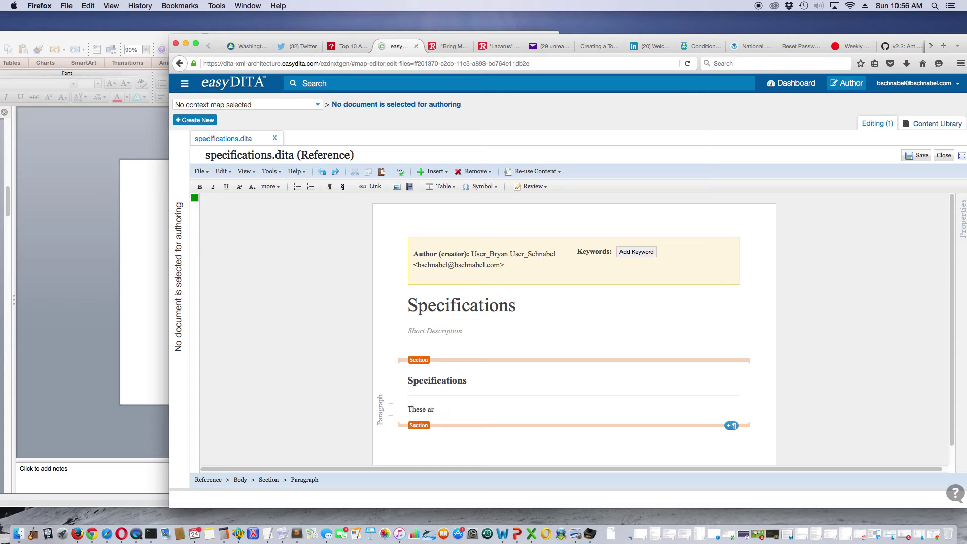
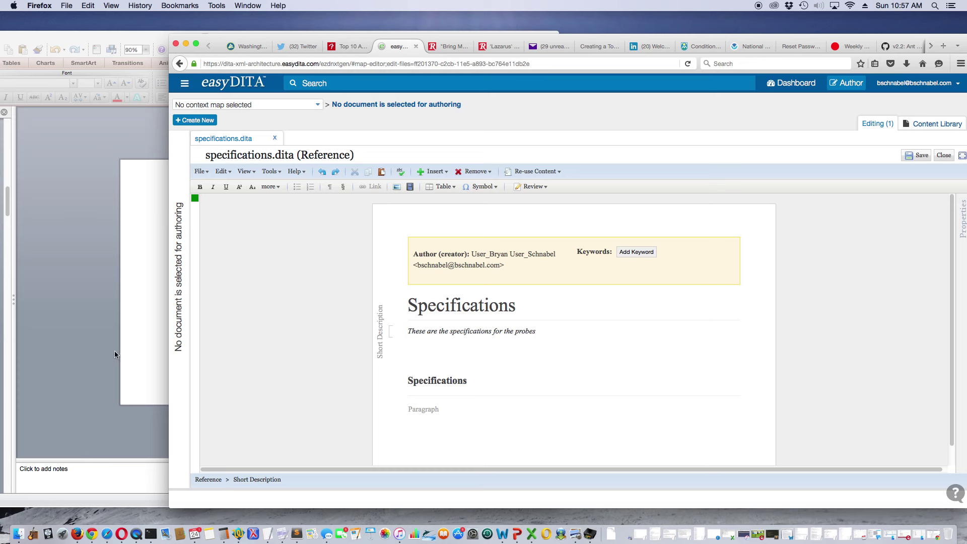
{"action": "left_click", "coordinate": [115, 353]}
{"action": "left_click", "coordinate": [566, 372]}
- Replace the section's title with "Physical characteristics"
{"action": "left_click", "coordinate": [466, 384]}
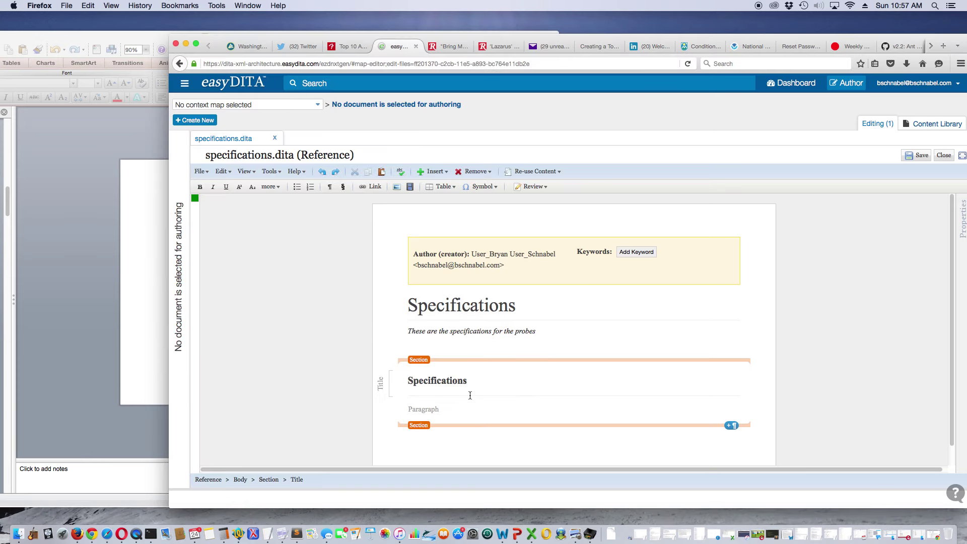
{"action": "key", "text": "BackSpace"}
{"action": "key", "text": "BackSpace"}
{"action": "key", "text": "BackSpace"}
{"action": "key", "text": "BackSpace"}
{"action": "key", "text": "BackSpace"}
{"action": "key", "text": "BackSpace"}
{"action": "key", "text": "BackSpace"}
{"action": "key", "text": "BackSpace"}
{"action": "key", "text": "BackSpace"}
{"action": "key", "text": "BackSpace"}
{"action": "key", "text": "BackSpace"}
{"action": "key", "text": "BackSpace"}
{"action": "key", "text": "BackSpace"}
{"action": "key", "text": "BackSpace"}
{"action": "type", "text": "P"}
{"action": "key", "text": "BackSpace"}
{"action": "type", "text": "Physical characteristics"}
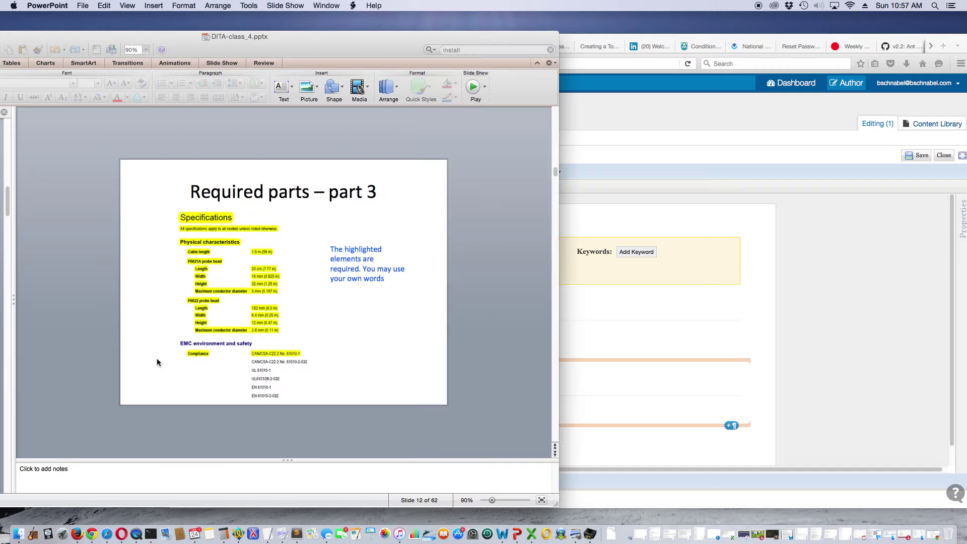
- Review the physical characteristics on the PowerPoint slide and insert a definition list into the section's empty paragraph in easyDITA
{"action": "left_click", "coordinate": [159, 364]}
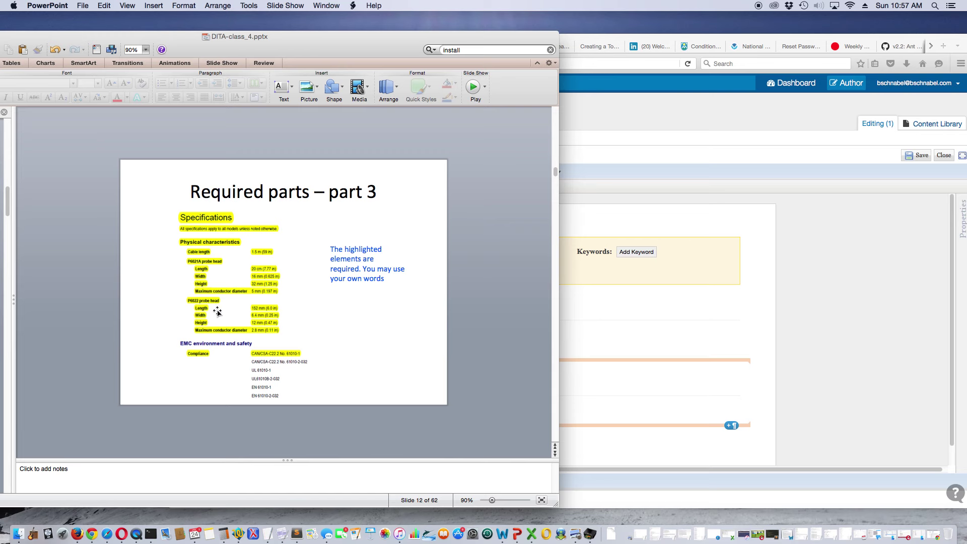
{"action": "left_click", "coordinate": [594, 332]}
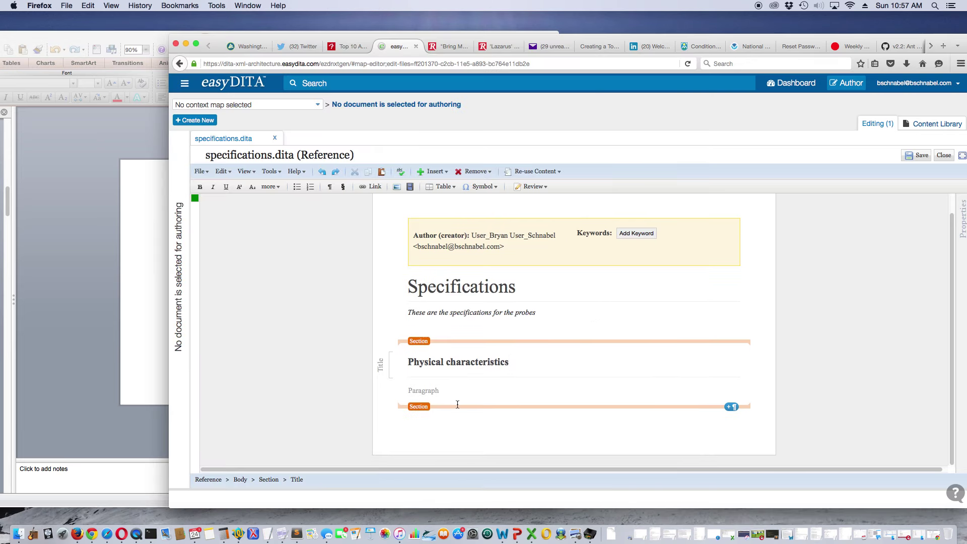
{"action": "left_click", "coordinate": [451, 394]}
{"action": "left_click", "coordinate": [436, 174]}
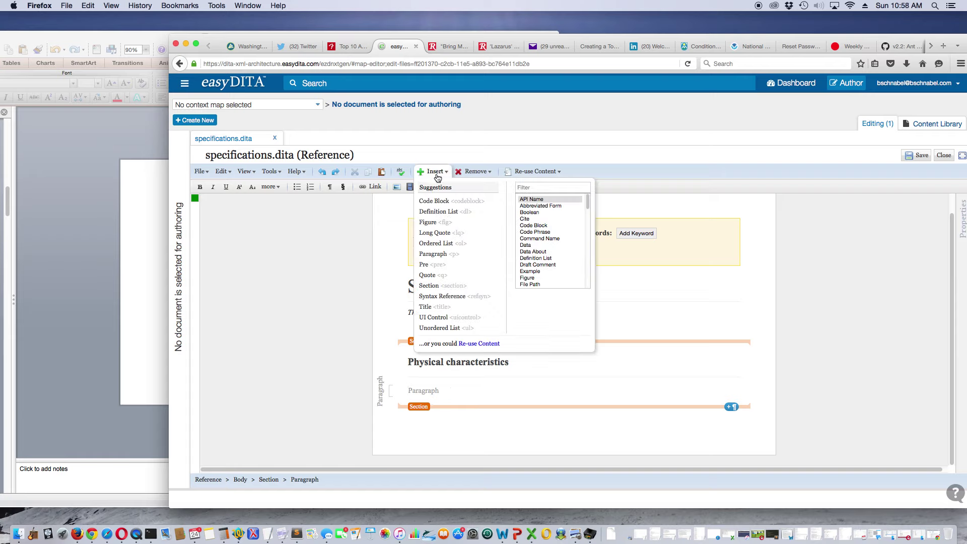
{"action": "left_click", "coordinate": [440, 212]}
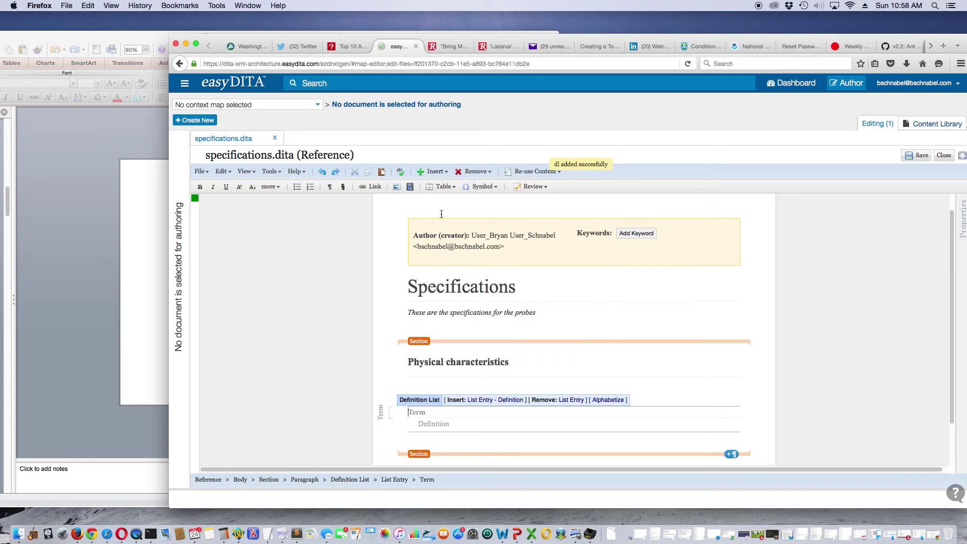
- Consult the slide for the cable entry, and enter "Cabel Length" as the list's term and "7 inches" as its definition
{"action": "left_click", "coordinate": [128, 264]}
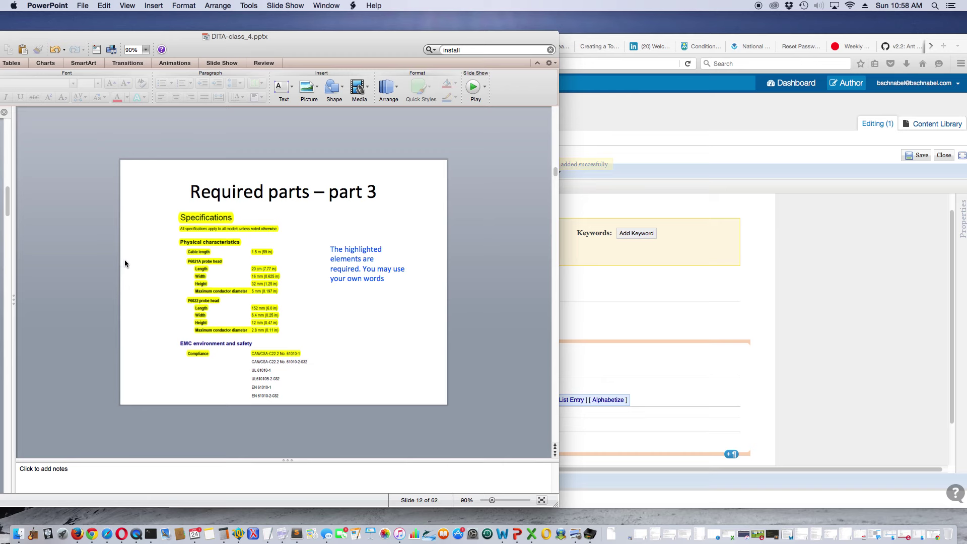
{"action": "left_click", "coordinate": [567, 365]}
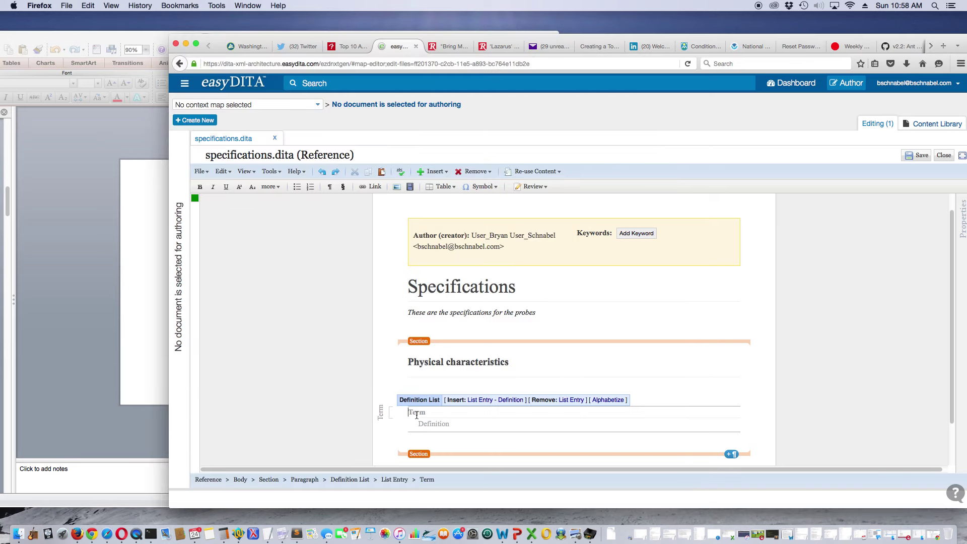
{"action": "type", "text": "Cabel Length"}
{"action": "left_click", "coordinate": [445, 426]}
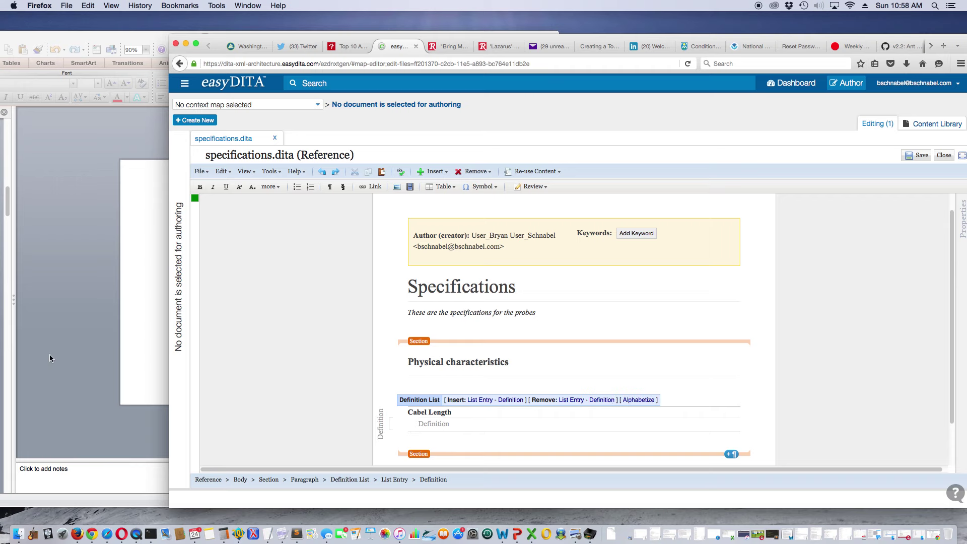
{"action": "left_click", "coordinate": [132, 340]}
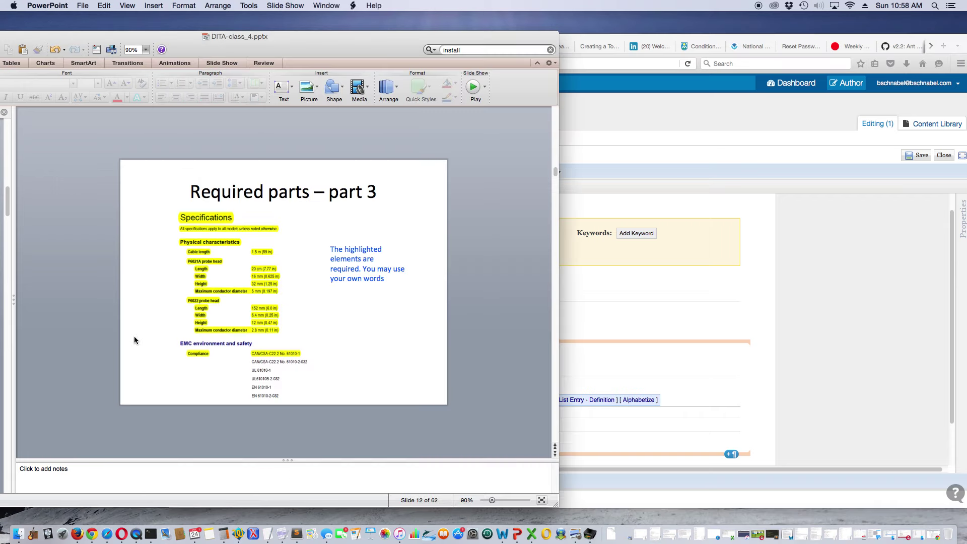
{"action": "left_click", "coordinate": [578, 360]}
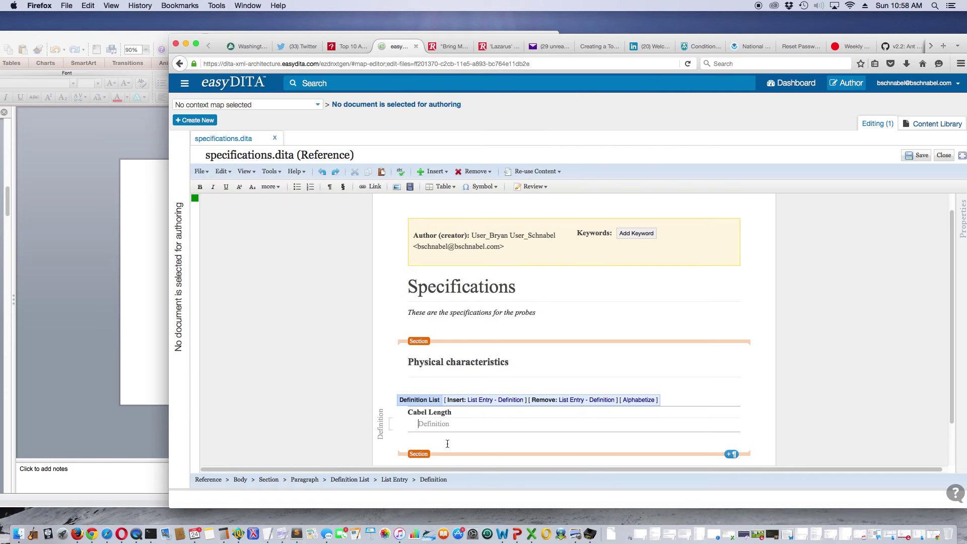
{"action": "left_click", "coordinate": [440, 424]}
{"action": "type", "text": "7 inches"}
- Check the slide for the first probe head, insert a second definition list below Cabel Length and enter "P6021A" as its term
{"action": "left_click", "coordinate": [154, 331]}
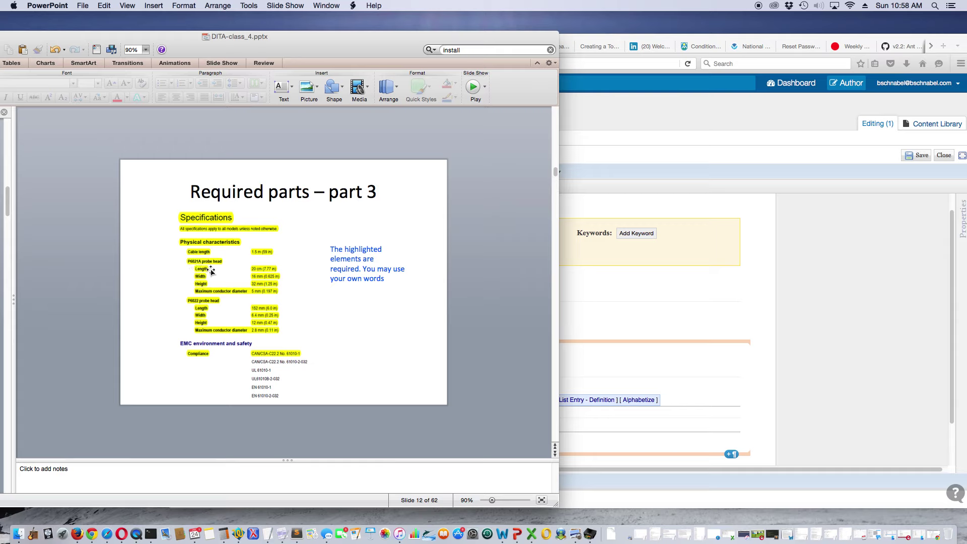
{"action": "left_click", "coordinate": [575, 352]}
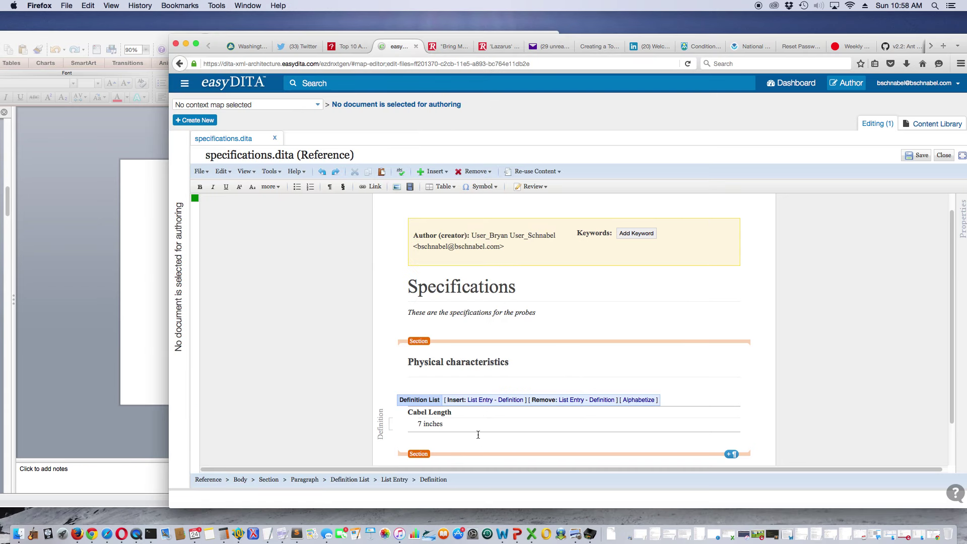
{"action": "left_click", "coordinate": [461, 441]}
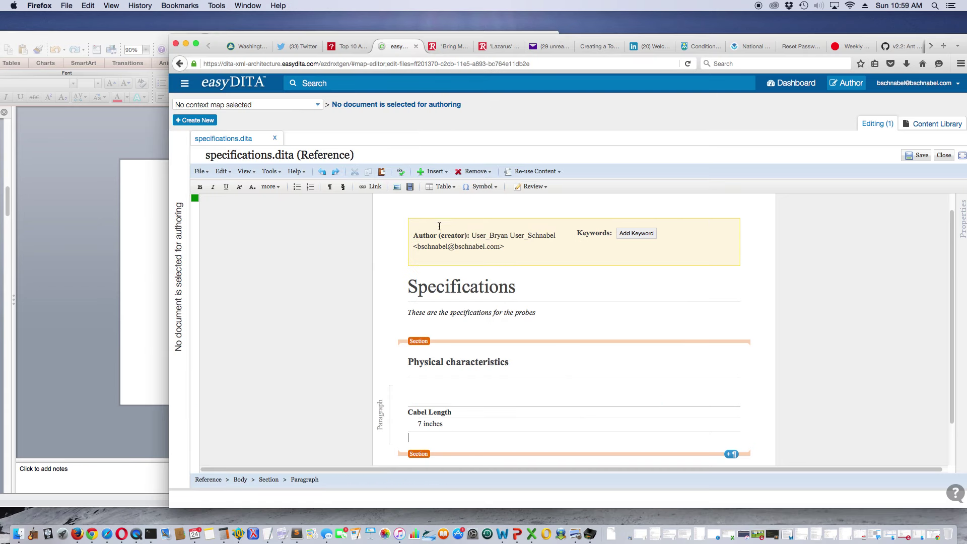
{"action": "left_click", "coordinate": [434, 171]}
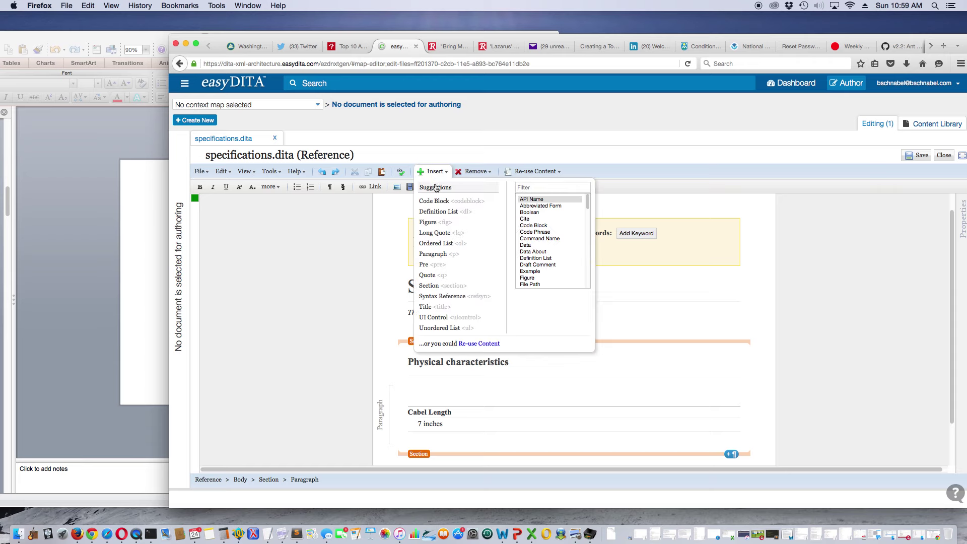
{"action": "left_click", "coordinate": [438, 212]}
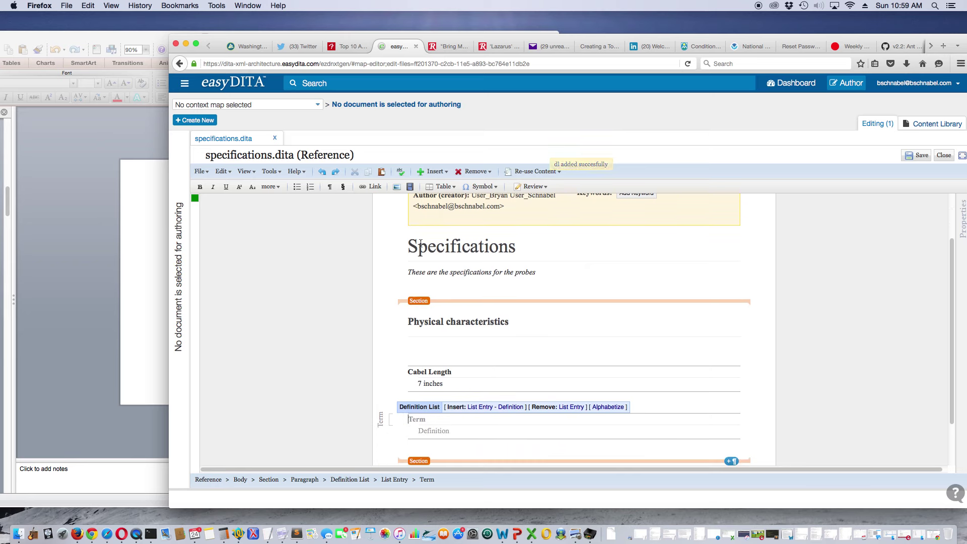
{"action": "type", "text": "P"}
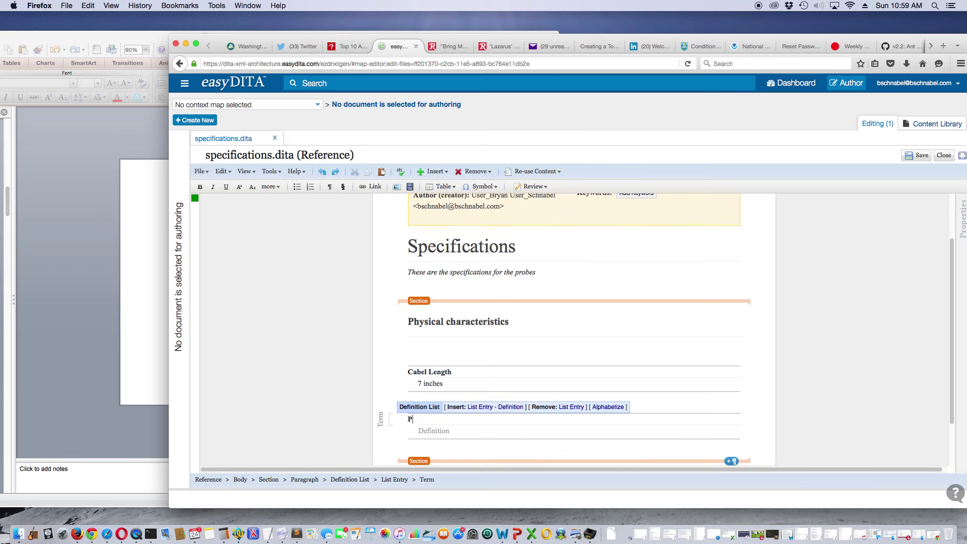
{"action": "type", "text": "6021A"}
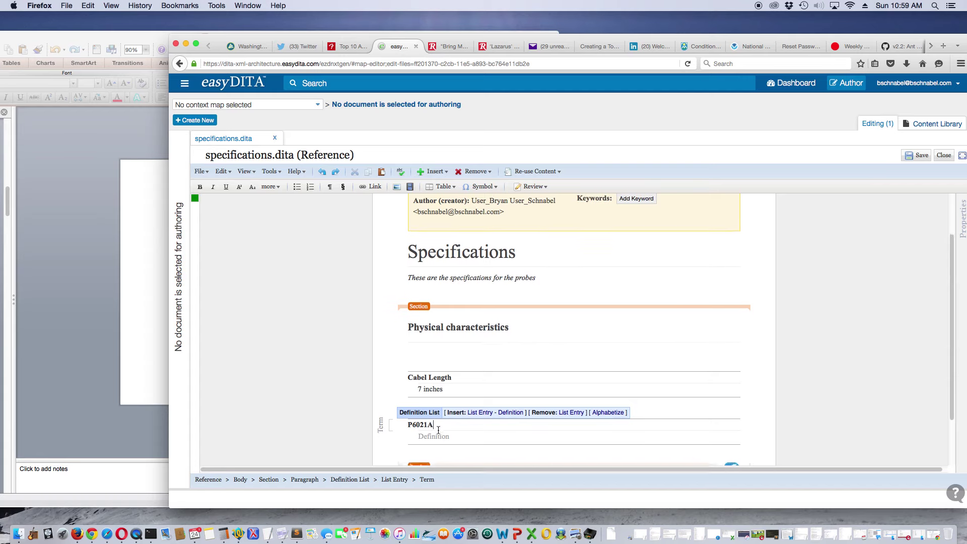
- Insert a nested definition list inside the empty definition of the P6021A term
{"action": "scroll", "coordinate": [438, 430], "scroll_direction": "down", "scroll_amount": 1}
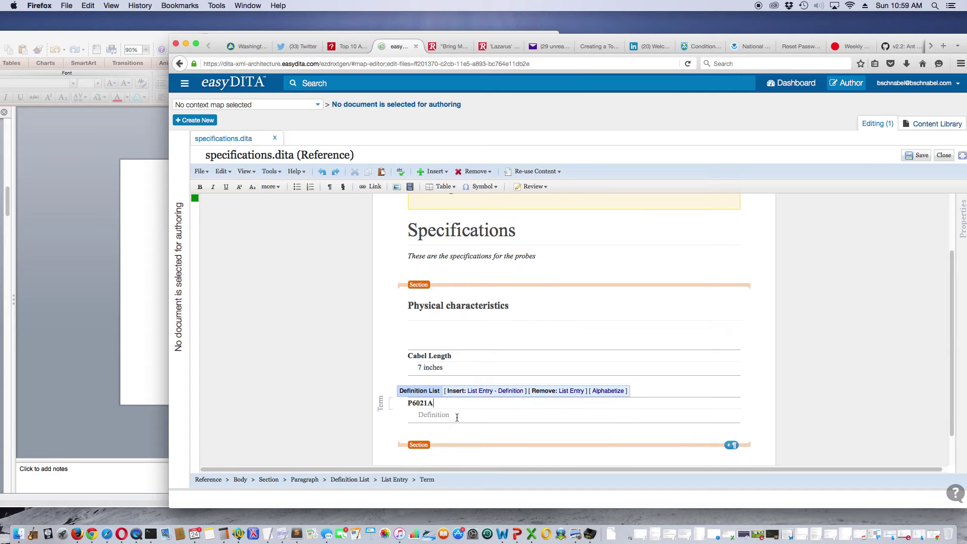
{"action": "left_click", "coordinate": [458, 417]}
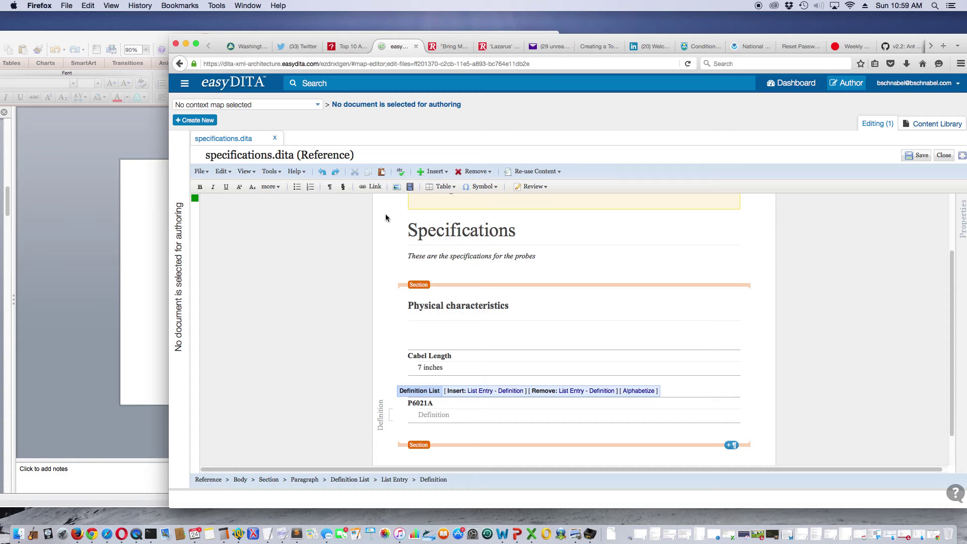
{"action": "left_click", "coordinate": [433, 172]}
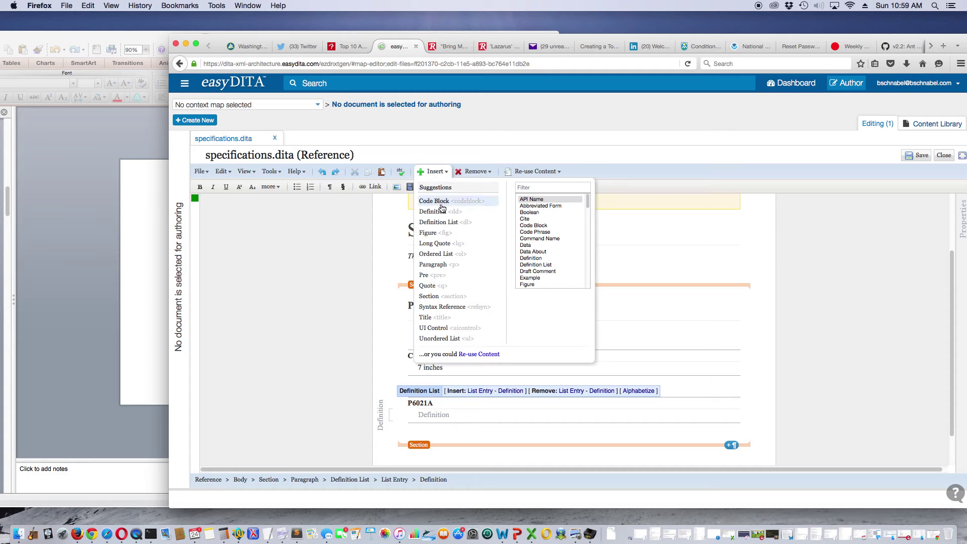
{"action": "left_click", "coordinate": [445, 222]}
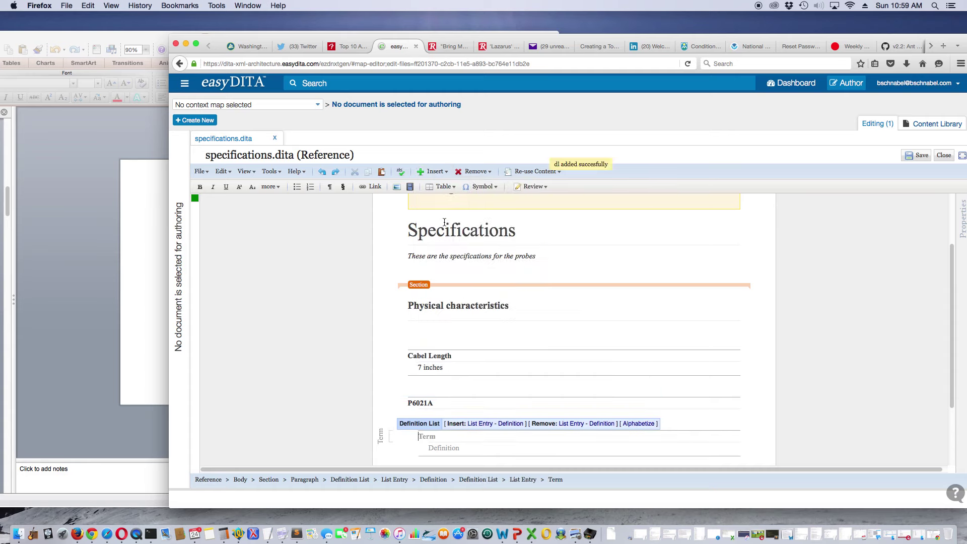
{"action": "scroll", "coordinate": [452, 246], "scroll_direction": "down", "scroll_amount": 2}
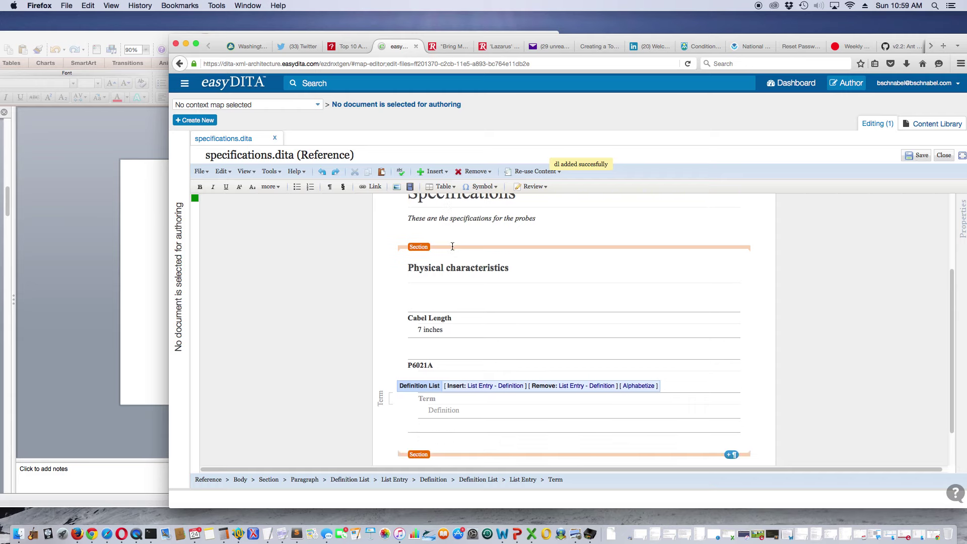
- Check the PowerPoint slide for the probe head's dimensions, and enter "Length" as the nested list's term in easyDITA with "15 inches" as its definition
{"action": "left_click", "coordinate": [144, 340]}
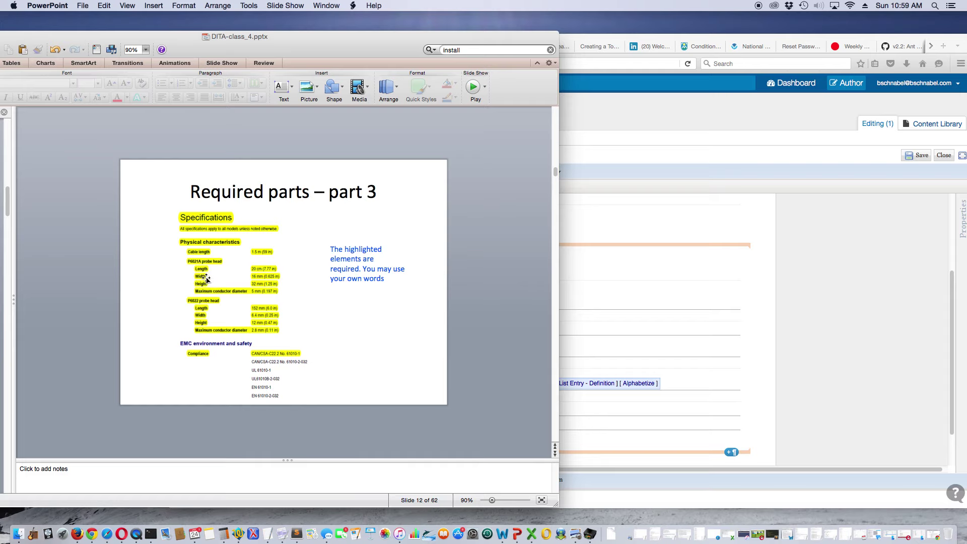
{"action": "left_click", "coordinate": [626, 293]}
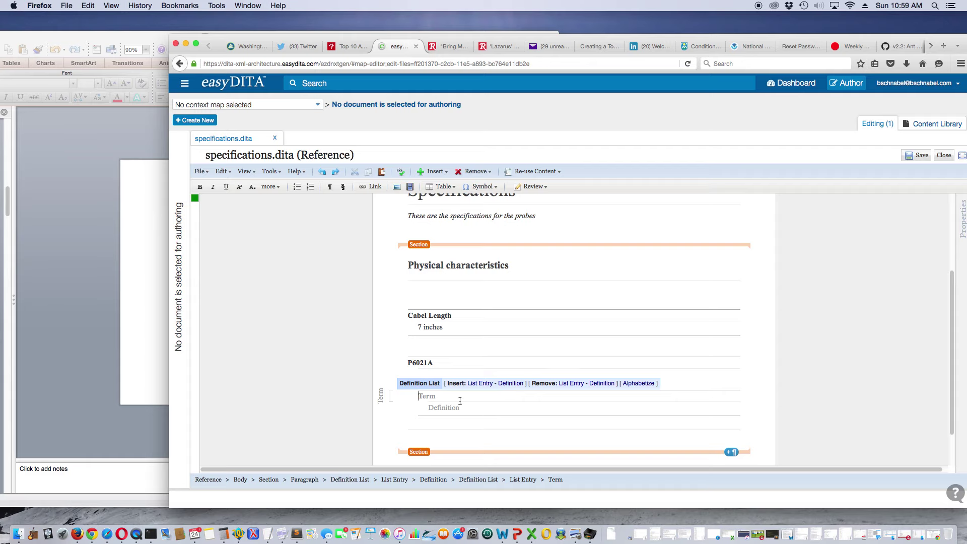
{"action": "type", "text": "Length"}
{"action": "left_click", "coordinate": [466, 408]}
{"action": "type", "text": "15 in"}
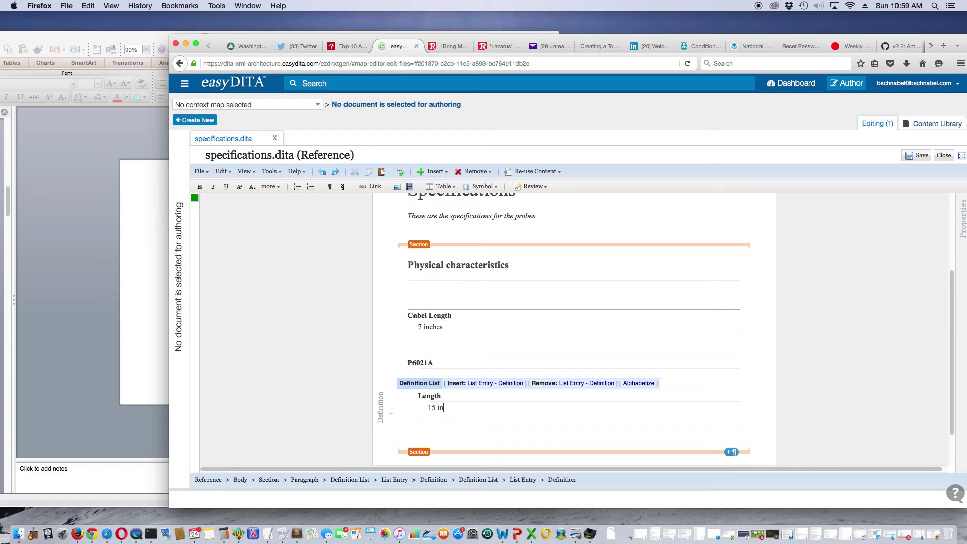
{"action": "type", "text": "ches"}
- Insert another nested definition list below Length in P6021A's definition, with the term "Width" and the definition "4 inches"
{"action": "left_click", "coordinate": [456, 423]}
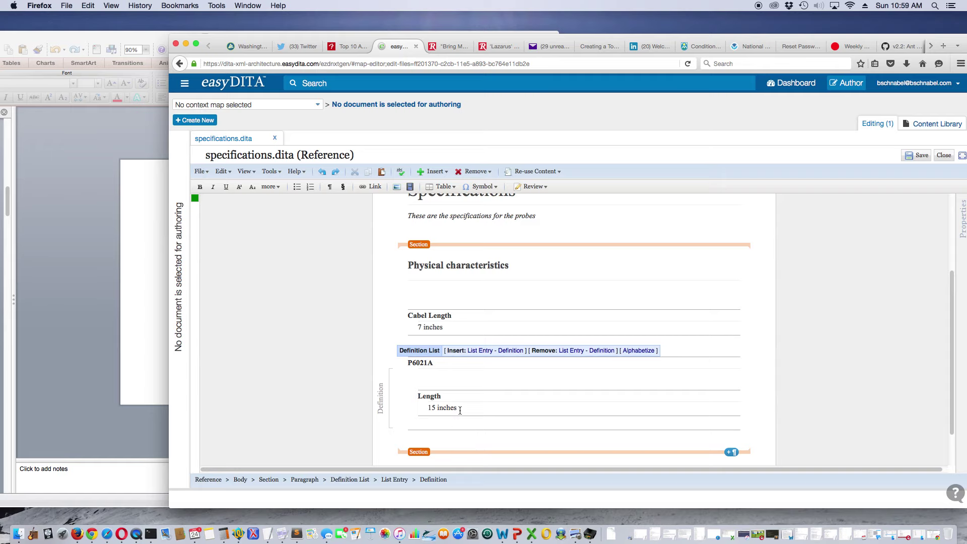
{"action": "left_click", "coordinate": [457, 398]}
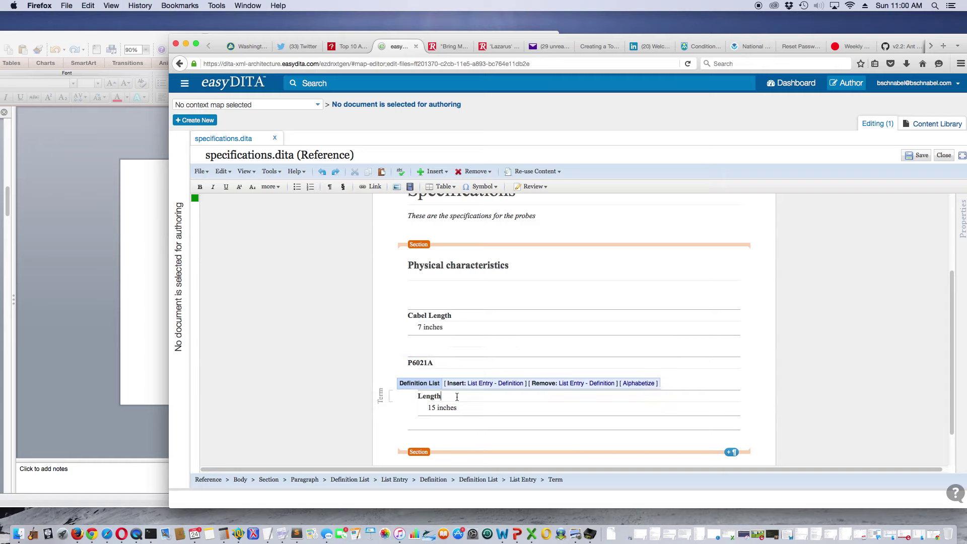
{"action": "left_click", "coordinate": [458, 420]}
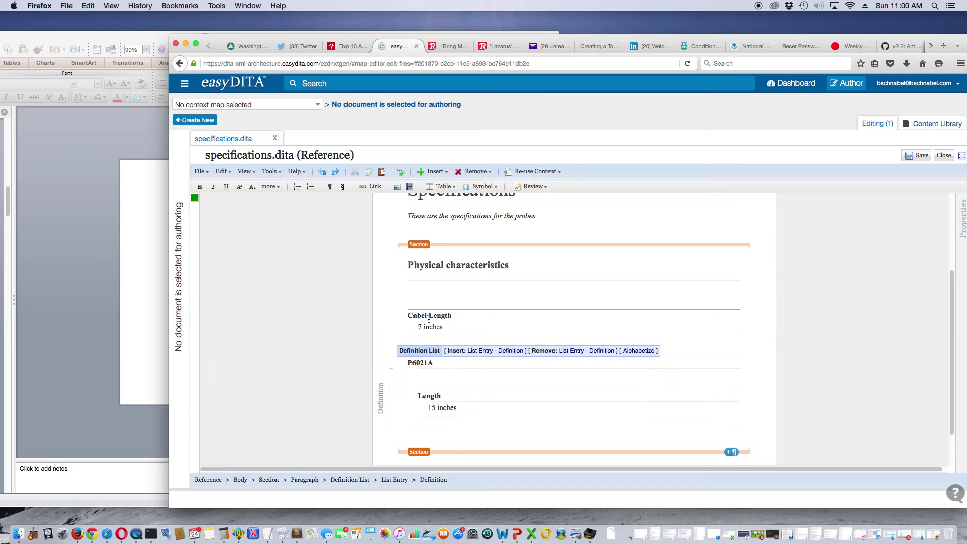
{"action": "left_click", "coordinate": [425, 174]}
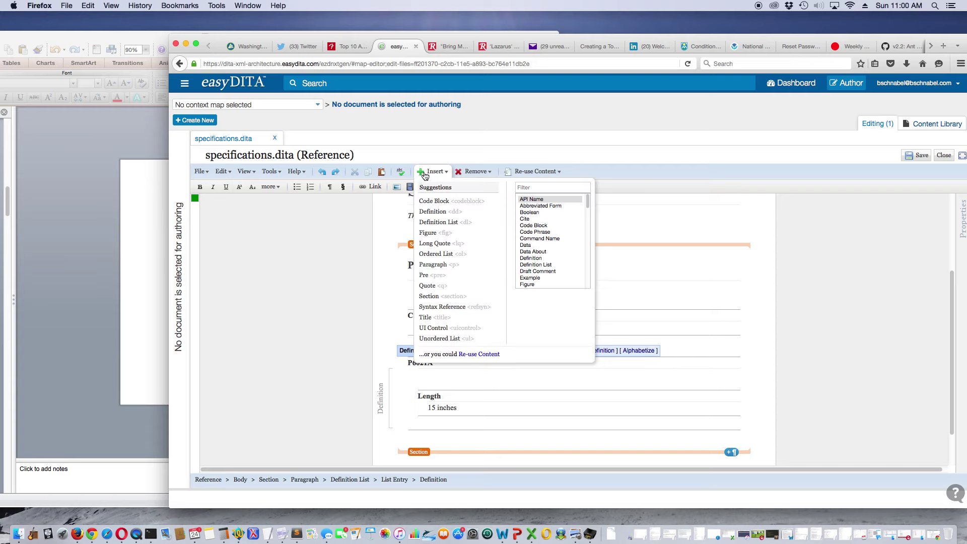
{"action": "left_click", "coordinate": [444, 223]}
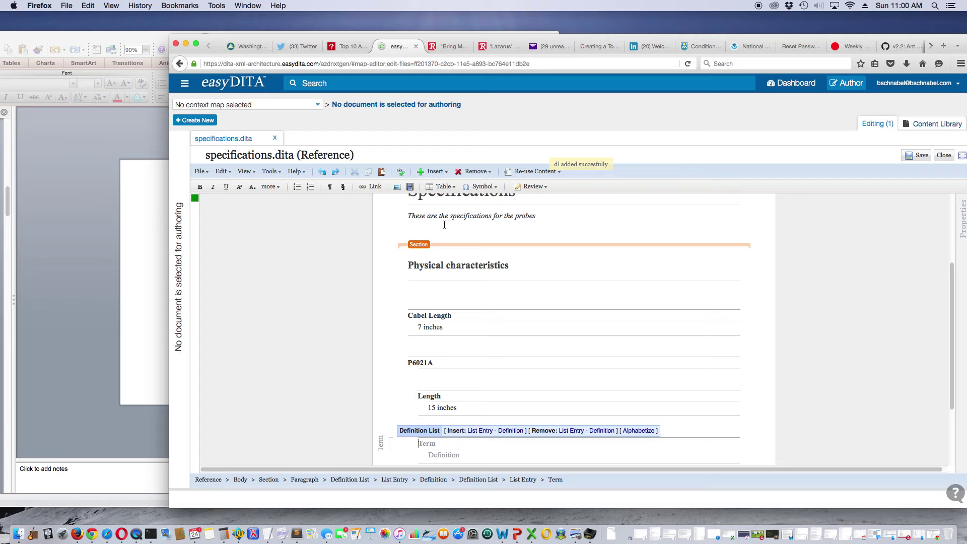
{"action": "type", "text": "Width"}
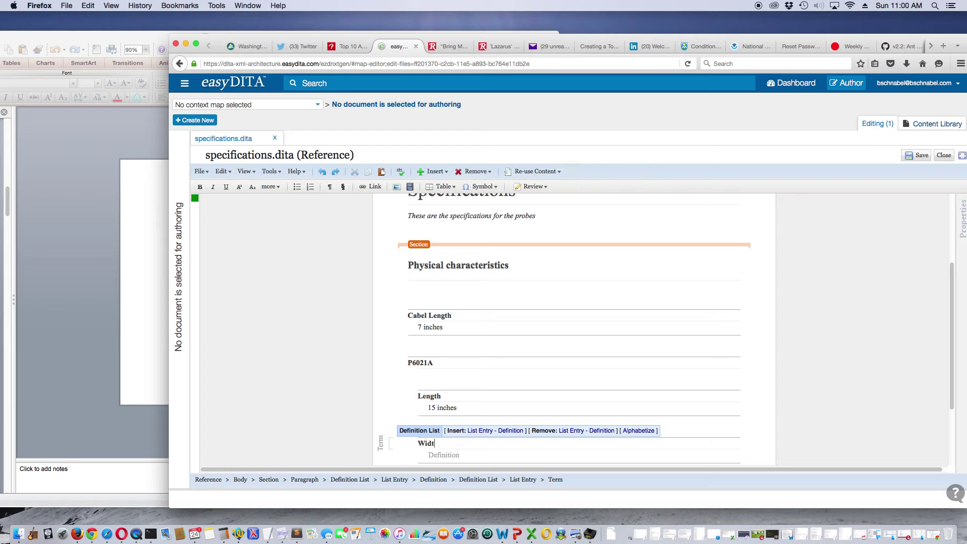
{"action": "left_click", "coordinate": [458, 456]}
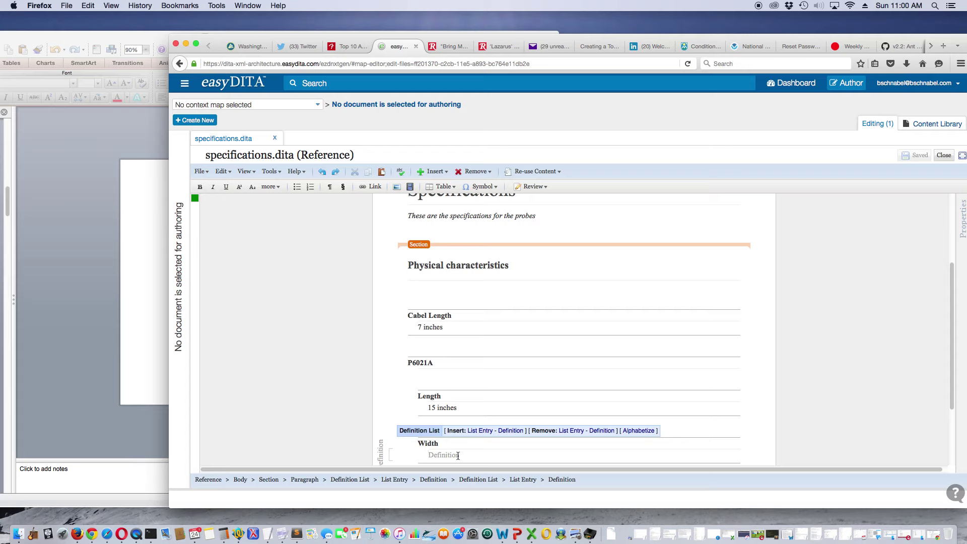
{"action": "type", "text": "4 inches"}
- Add a third nested definition list below Width in P6021A's definition, with the term "Height" and the definition "9 inghes"
{"action": "scroll", "coordinate": [459, 451], "scroll_direction": "down", "scroll_amount": 2}
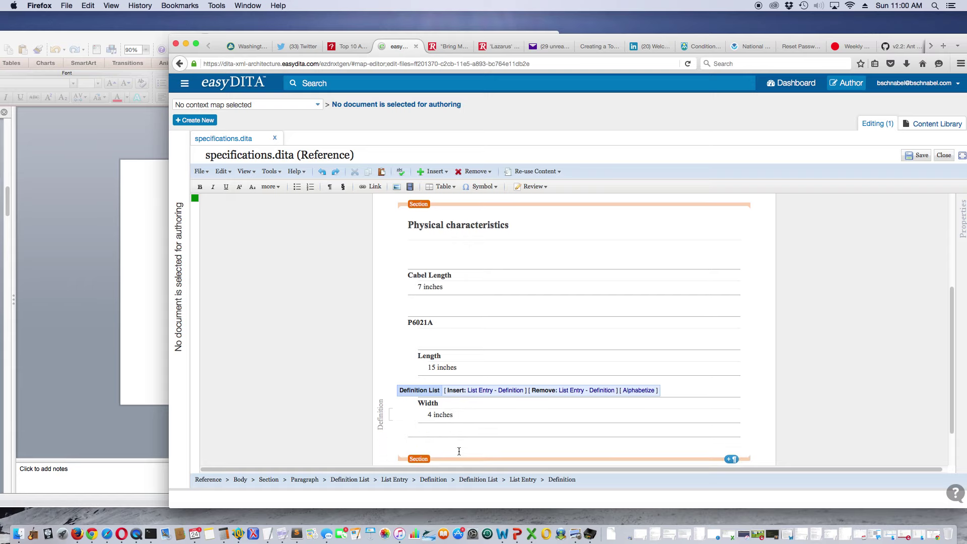
{"action": "left_click", "coordinate": [449, 429]}
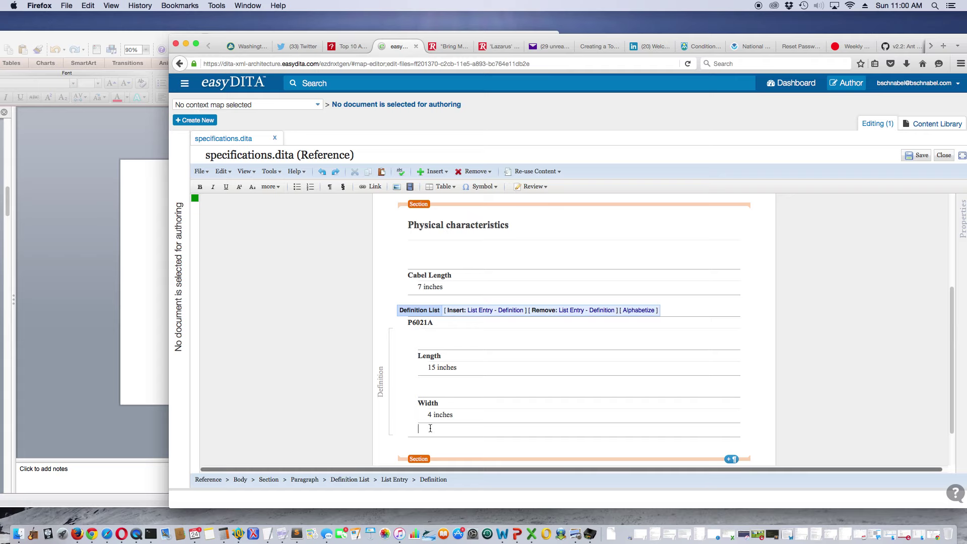
{"action": "left_click", "coordinate": [441, 173]}
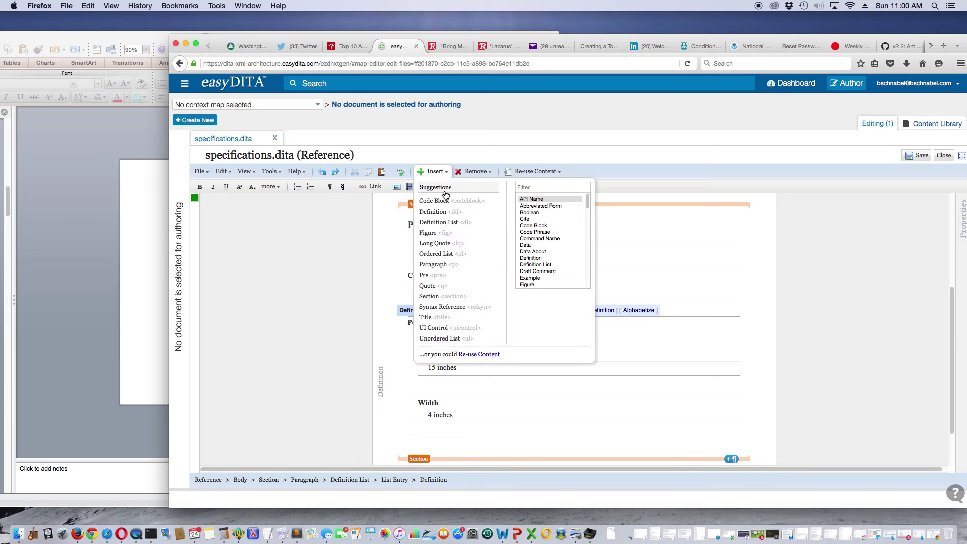
{"action": "left_click", "coordinate": [445, 222]}
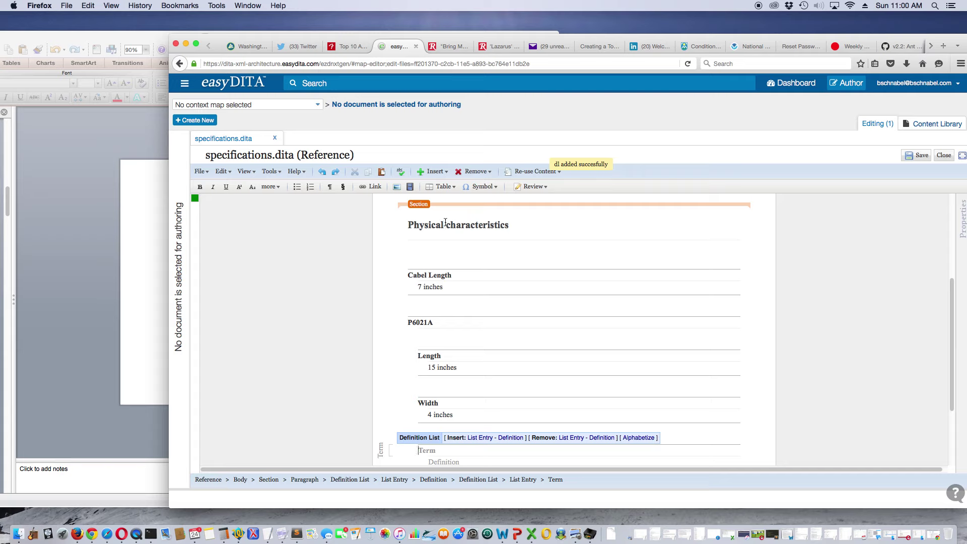
{"action": "type", "text": "Heigh"}
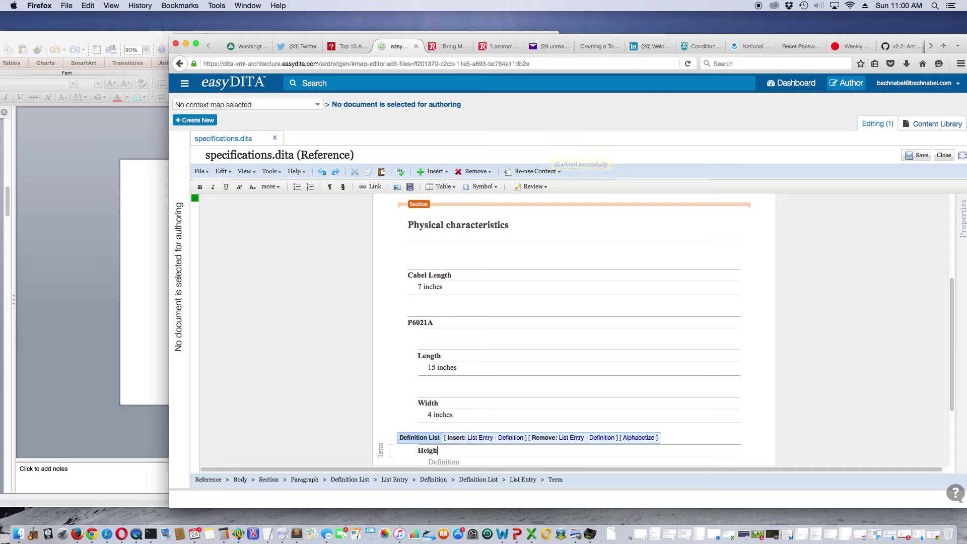
{"action": "type", "text": "t"}
{"action": "scroll", "coordinate": [438, 282], "scroll_direction": "down", "scroll_amount": 3}
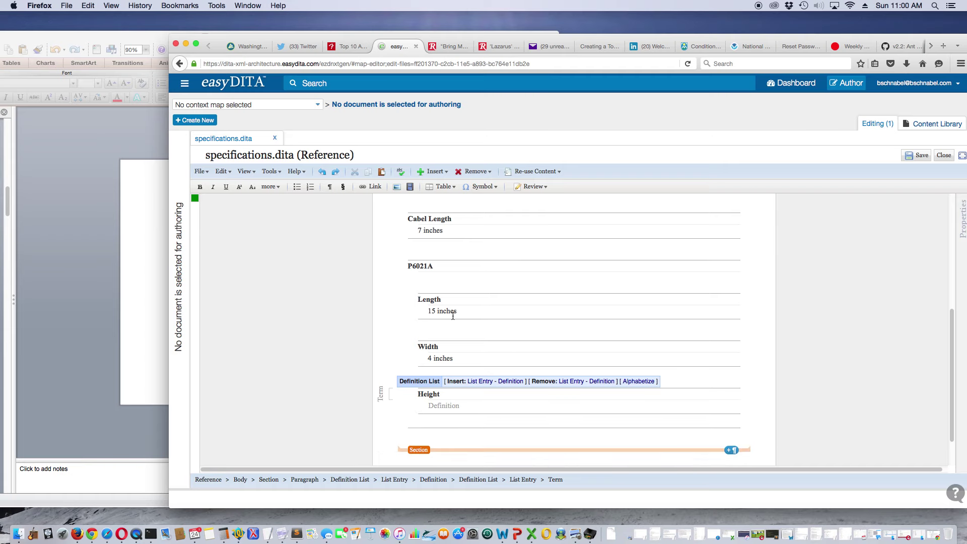
{"action": "left_click", "coordinate": [466, 409]}
{"action": "type", "text": "9 inghes"}
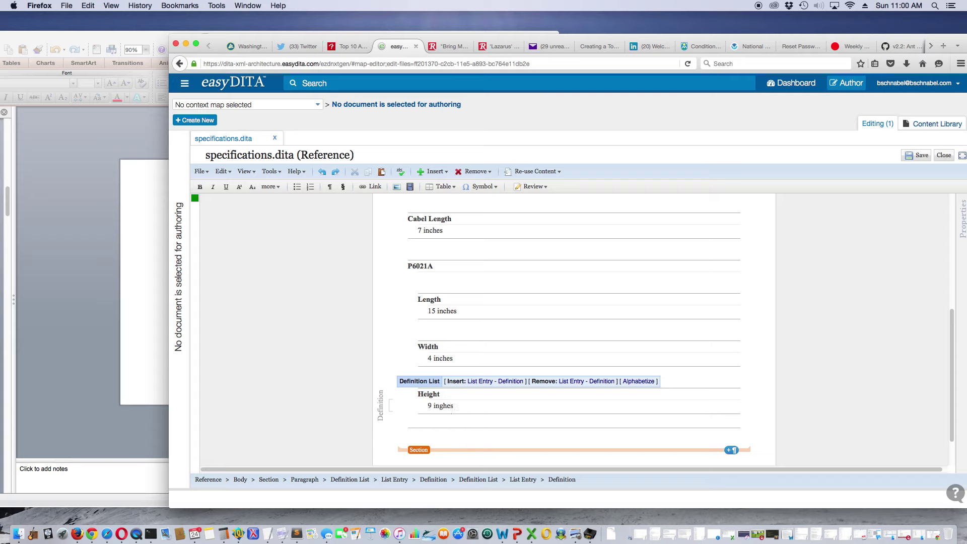
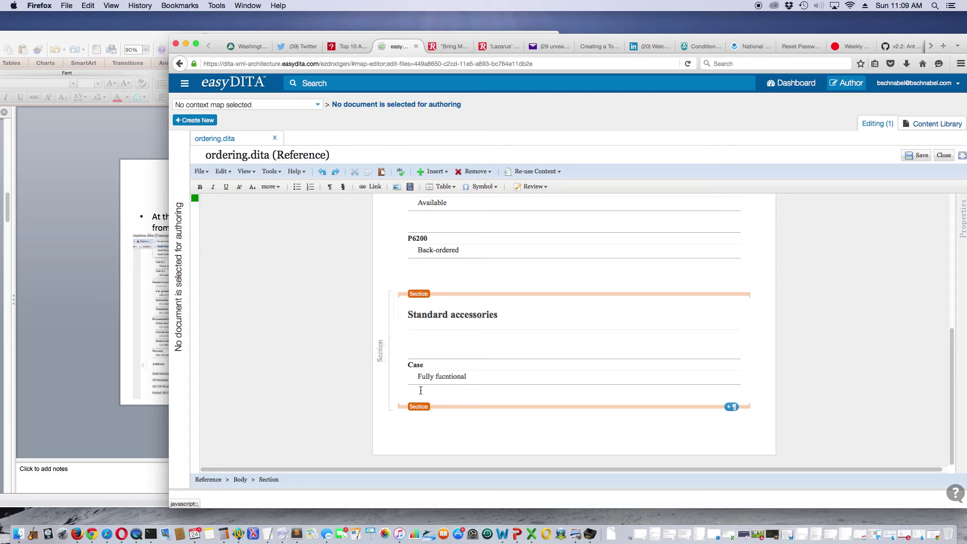
- Start a conref in the paragraph below the Case entry of ordering.dita and open Comany_Information.dita from space-travel-gadgets-inc/documents/CompanyInformation as its source
{"action": "left_click", "coordinate": [422, 393]}
{"action": "left_click", "coordinate": [525, 172]}
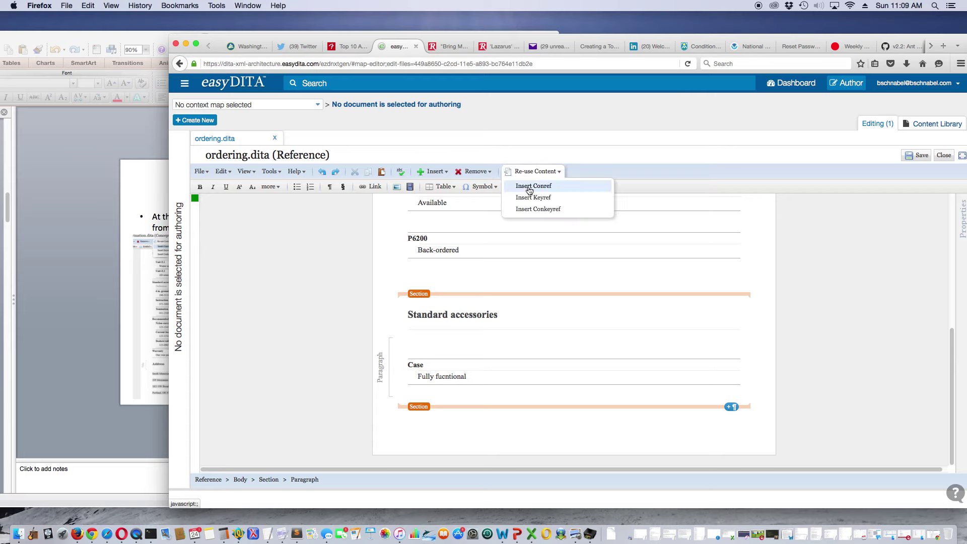
{"action": "left_click", "coordinate": [528, 186]}
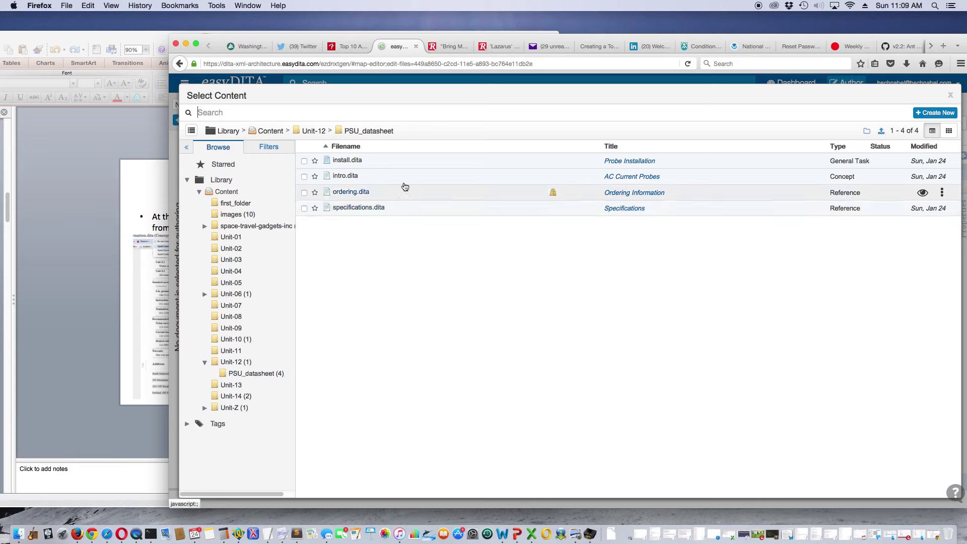
{"action": "left_click", "coordinate": [235, 228]}
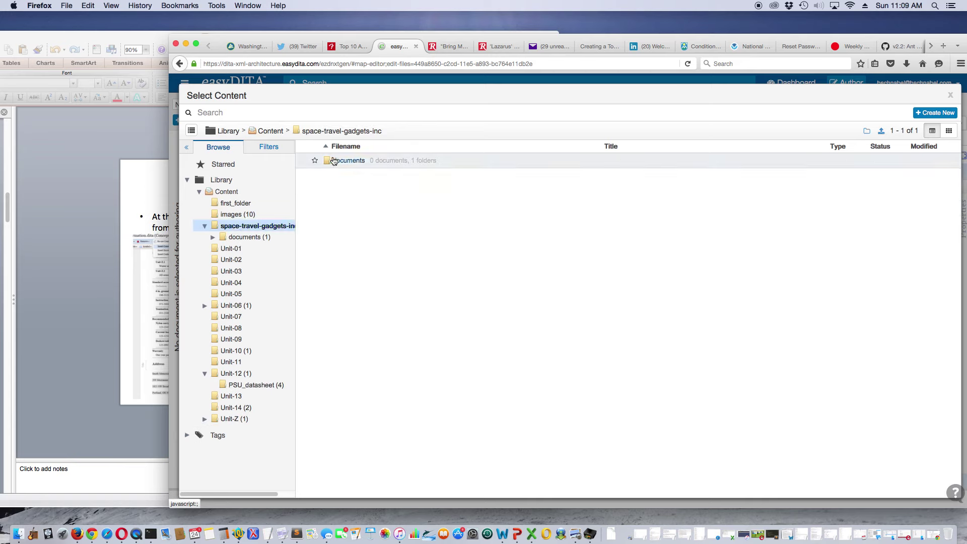
{"action": "left_click", "coordinate": [343, 161]}
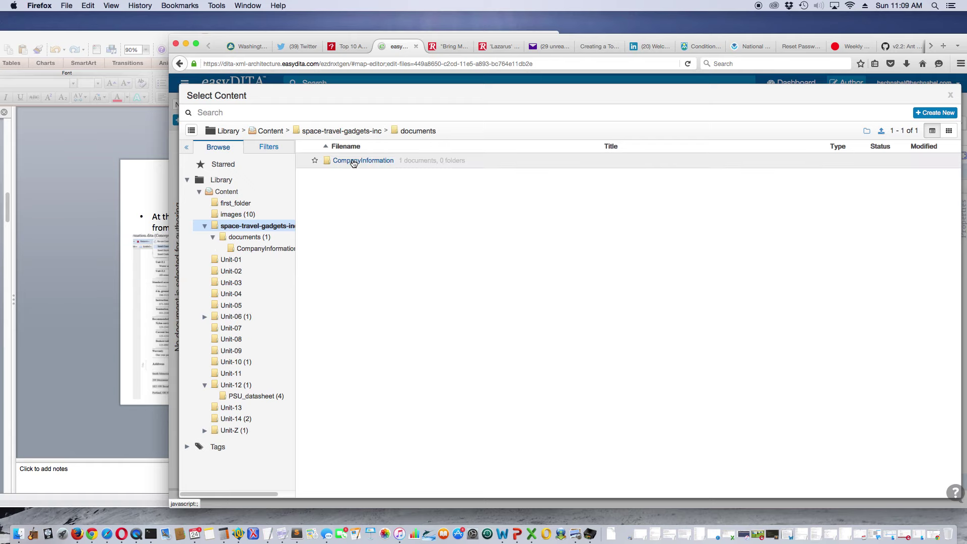
{"action": "left_click", "coordinate": [353, 162]}
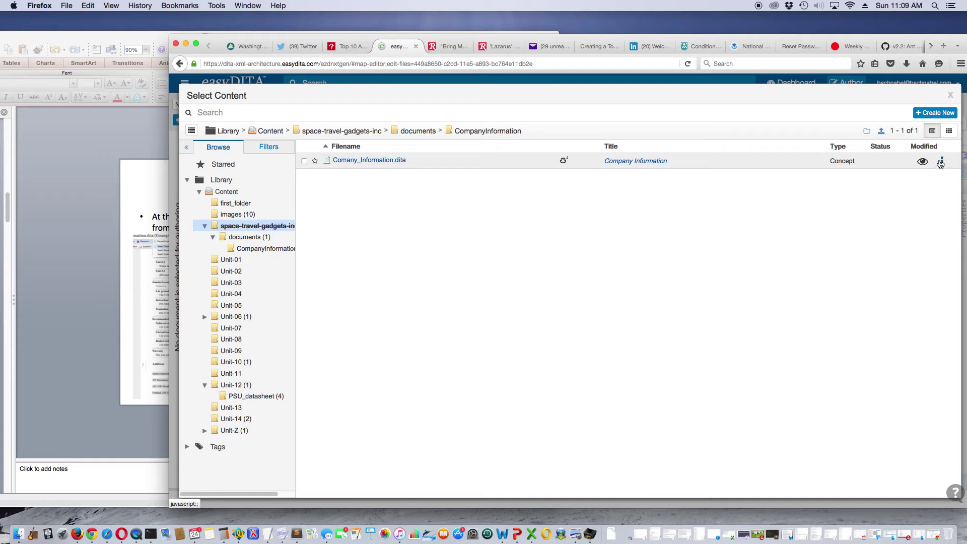
{"action": "left_click", "coordinate": [368, 162]}
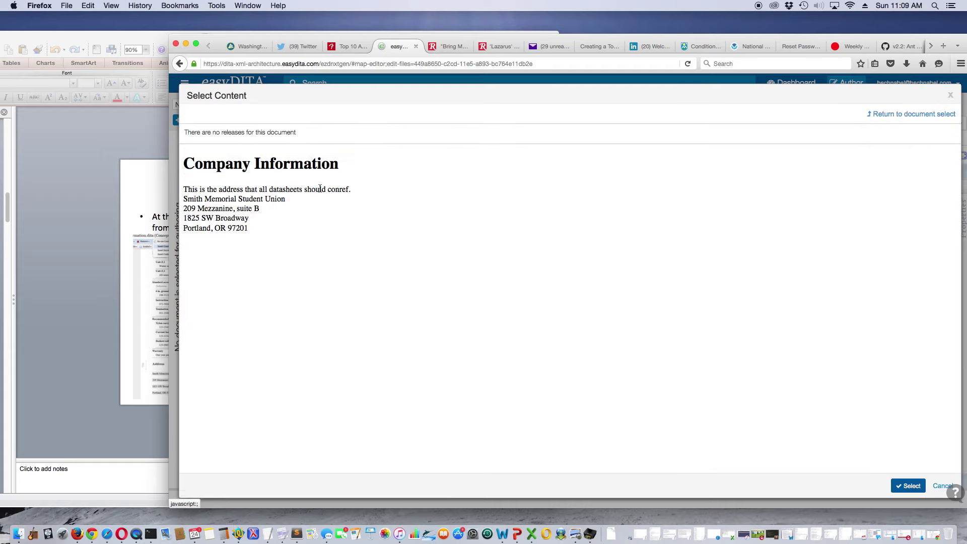
- Select all four address-line paragraphs of Company Information as the conref source and insert them below the Case entry
{"action": "left_click", "coordinate": [244, 203]}
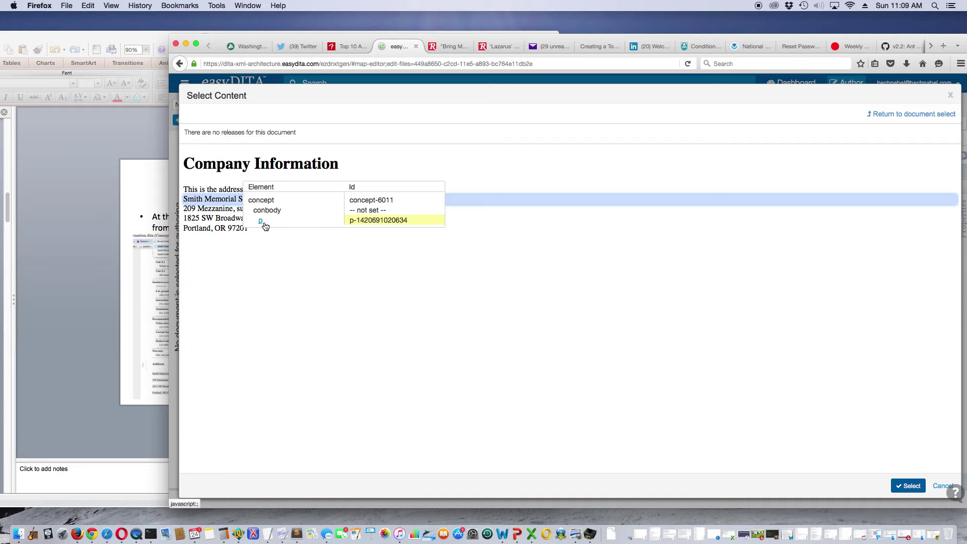
{"action": "left_click", "coordinate": [264, 223]}
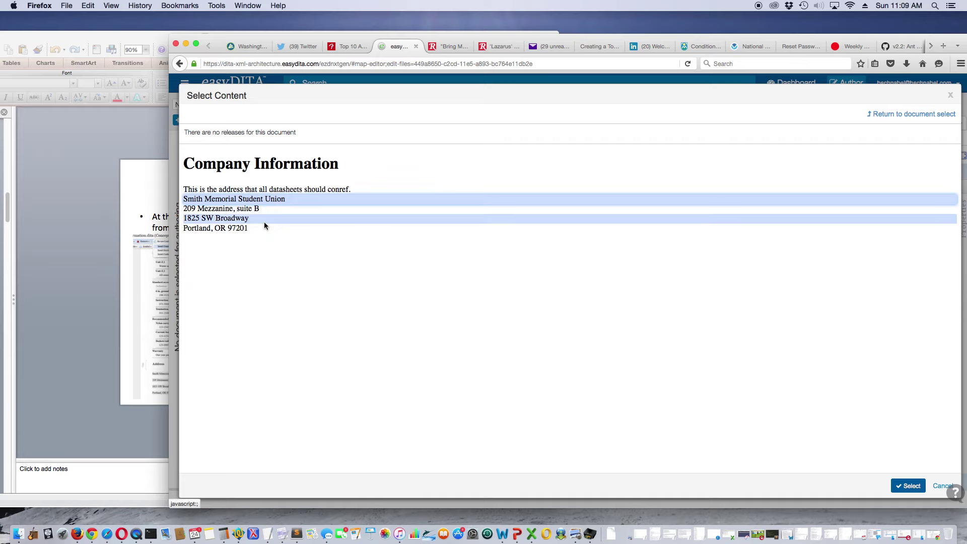
{"action": "left_click", "coordinate": [234, 207]}
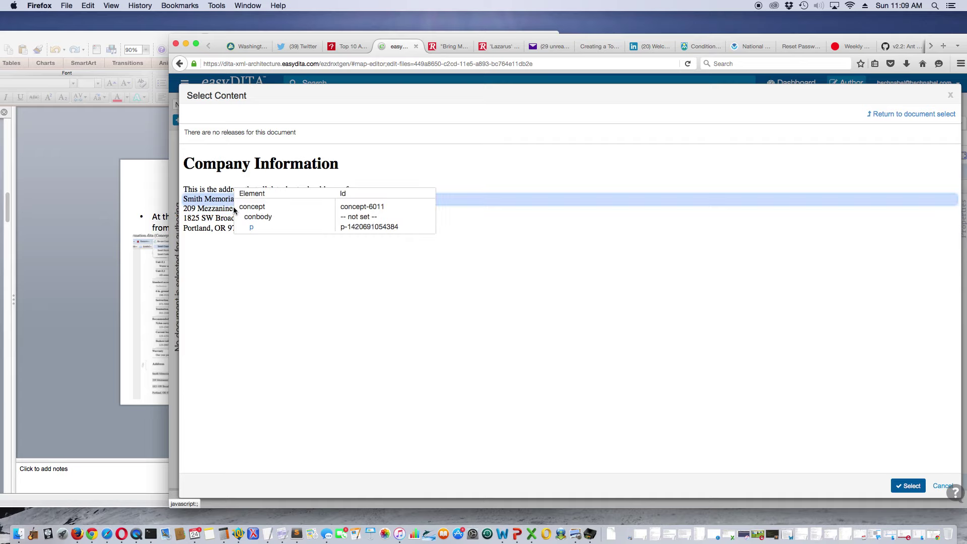
{"action": "left_click", "coordinate": [253, 229]}
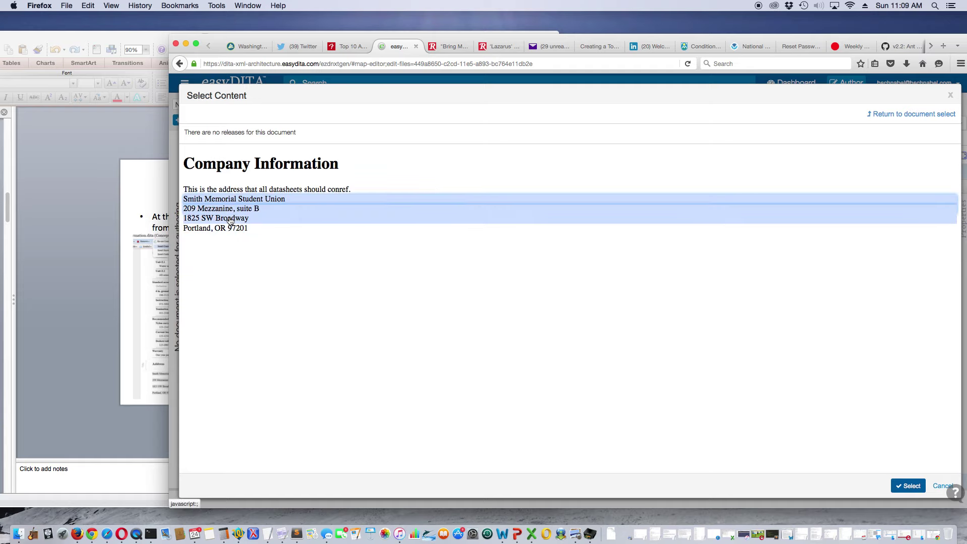
{"action": "left_click", "coordinate": [230, 220]}
{"action": "left_click", "coordinate": [247, 238]}
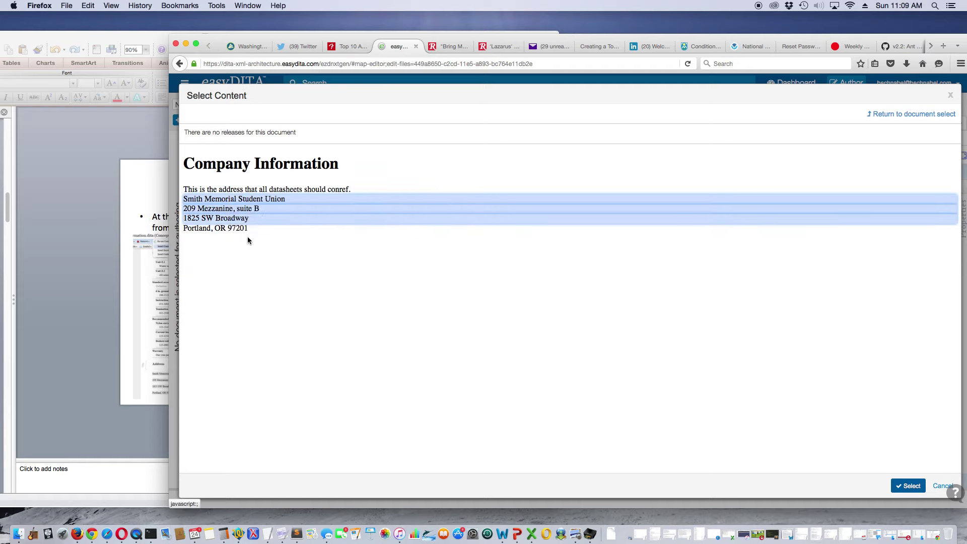
{"action": "left_click", "coordinate": [232, 229]}
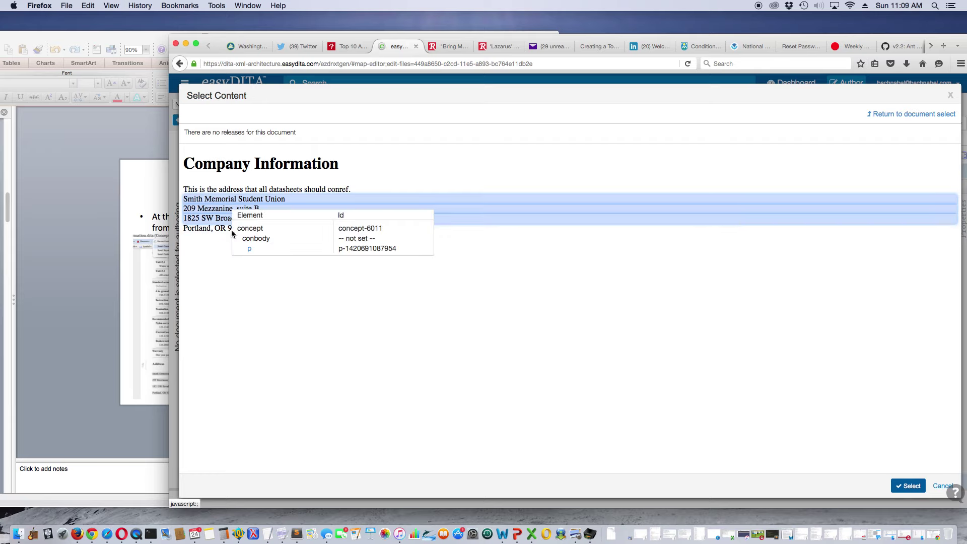
{"action": "left_click", "coordinate": [249, 251]}
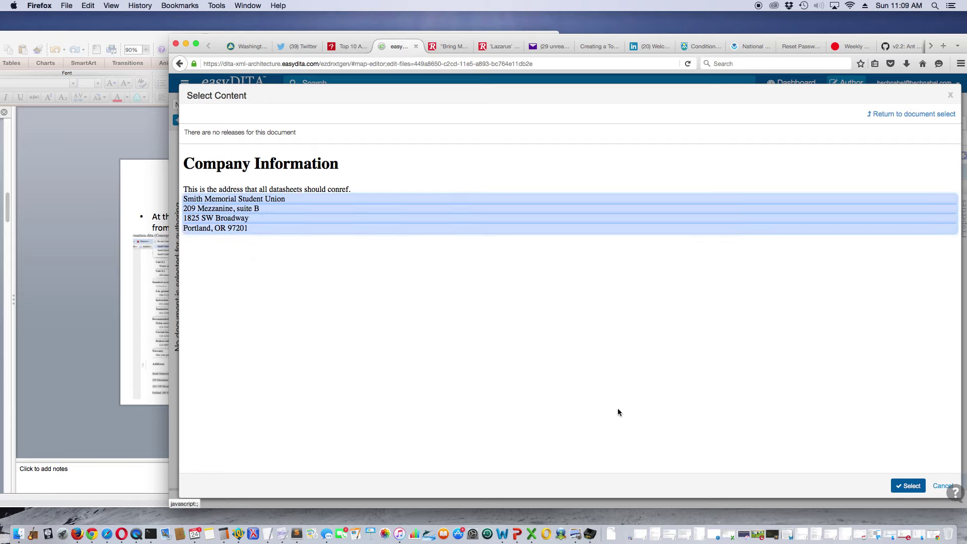
{"action": "left_click", "coordinate": [898, 486]}
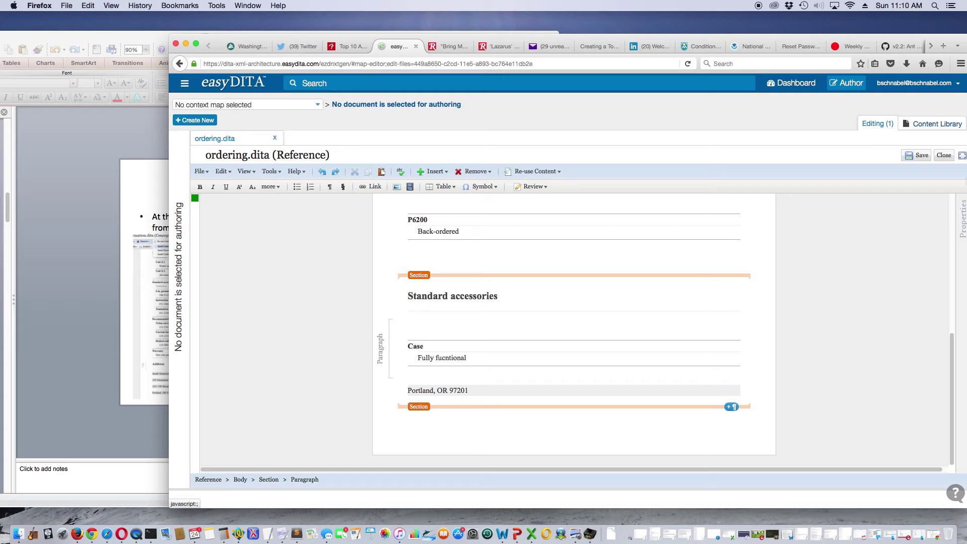
- Insert a conref above the city line, using only the street-line paragraph of Comany_Information.dita from space-travel-gadgets-inc/documents/CompanyInformation
{"action": "left_click", "coordinate": [549, 172]}
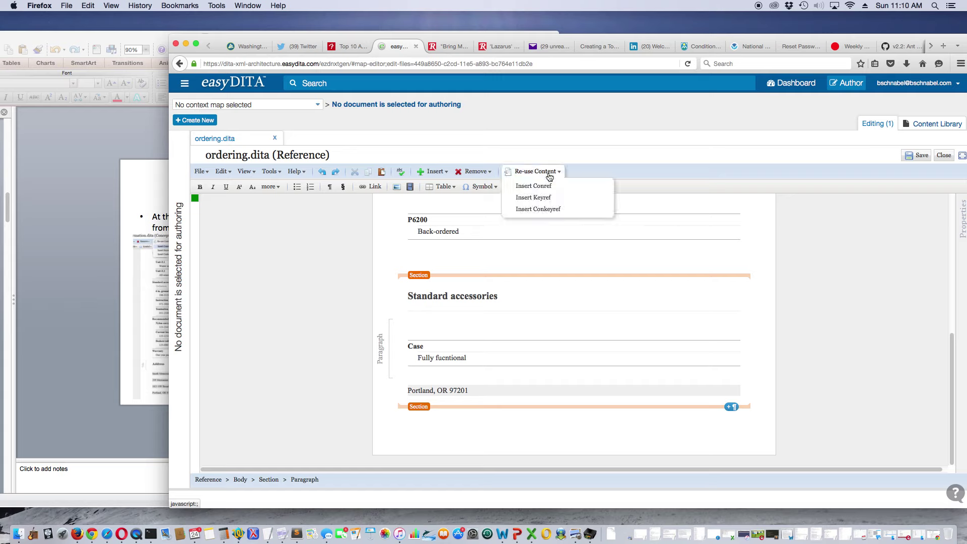
{"action": "left_click", "coordinate": [548, 186]}
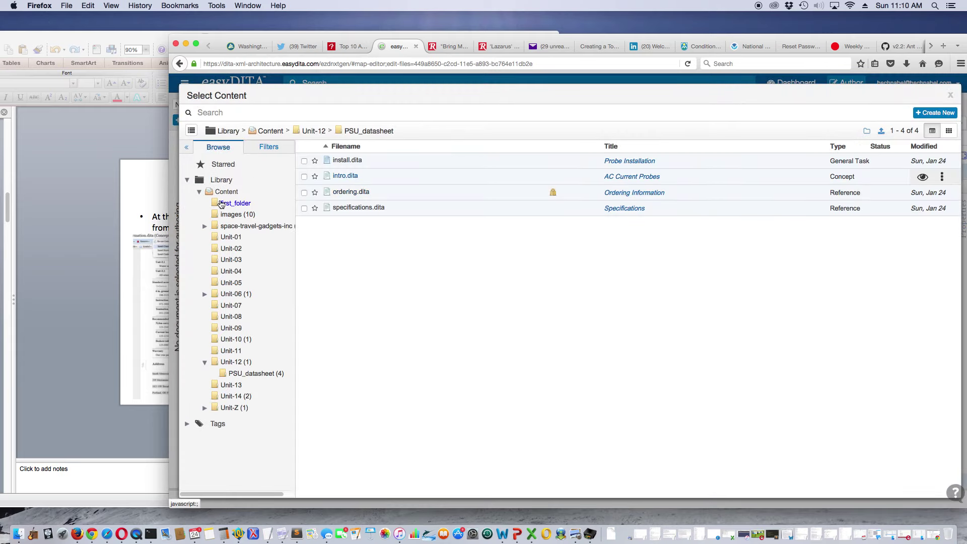
{"action": "left_click", "coordinate": [247, 226]}
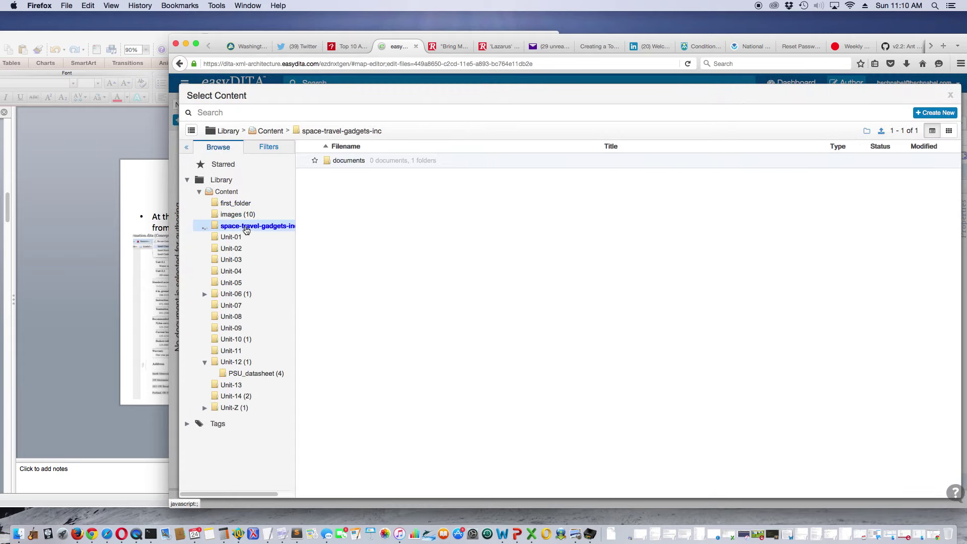
{"action": "left_click", "coordinate": [354, 163]}
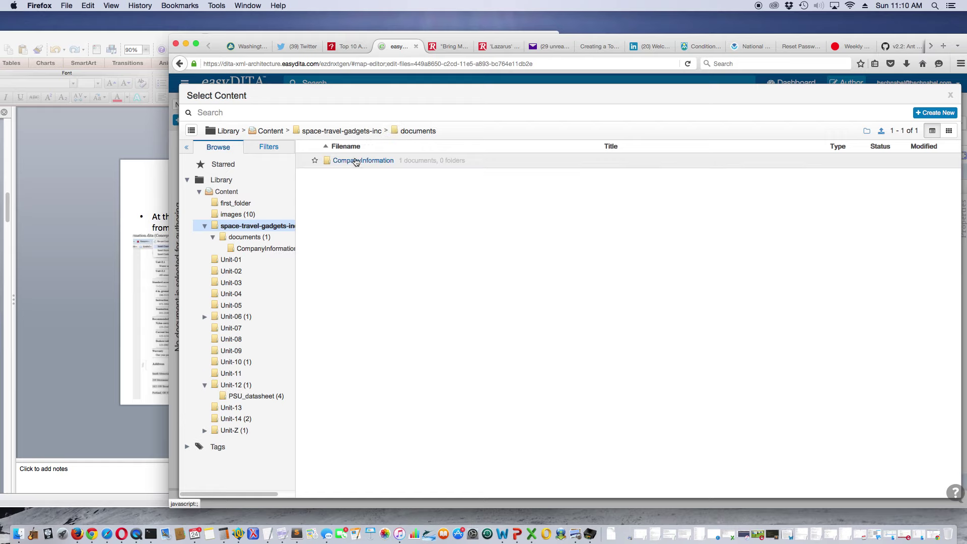
{"action": "left_click", "coordinate": [356, 161]}
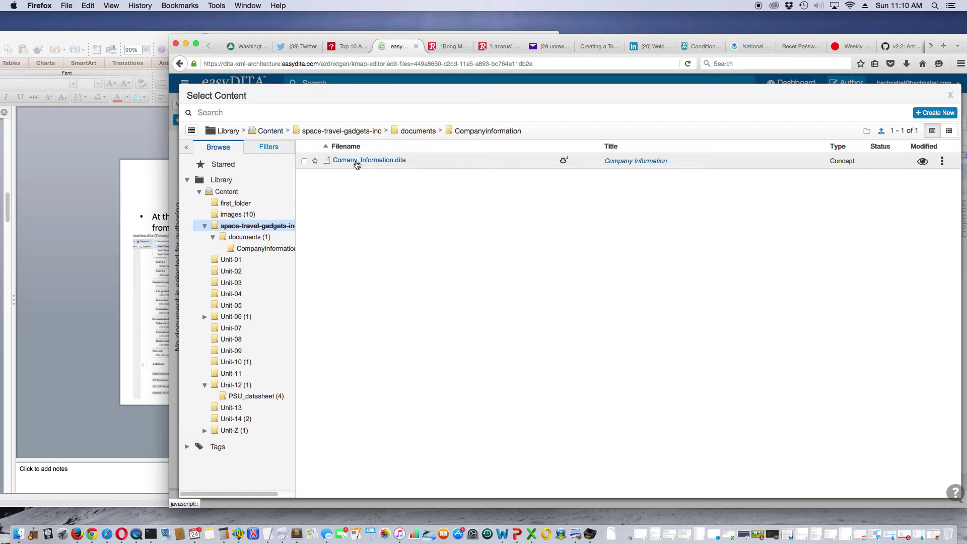
{"action": "left_click", "coordinate": [358, 162]}
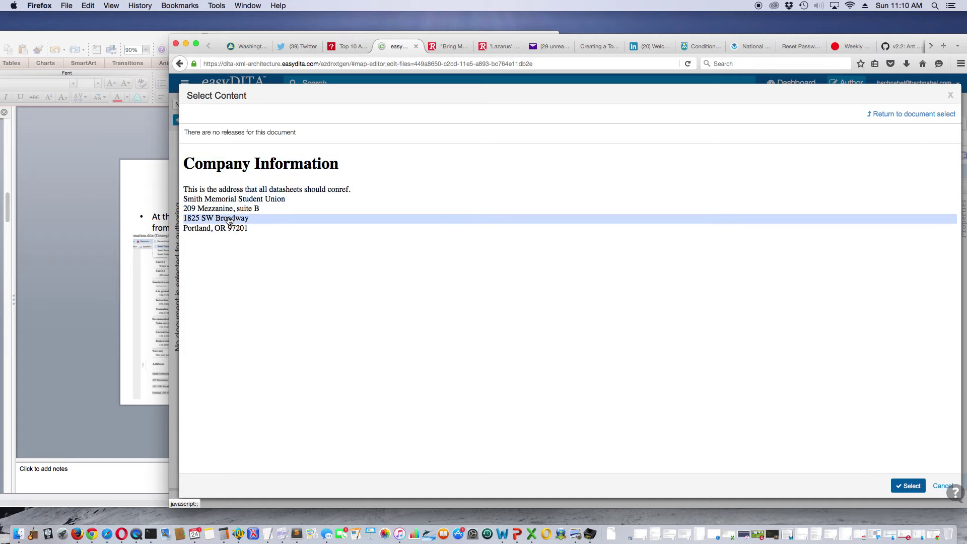
{"action": "left_click", "coordinate": [229, 221]}
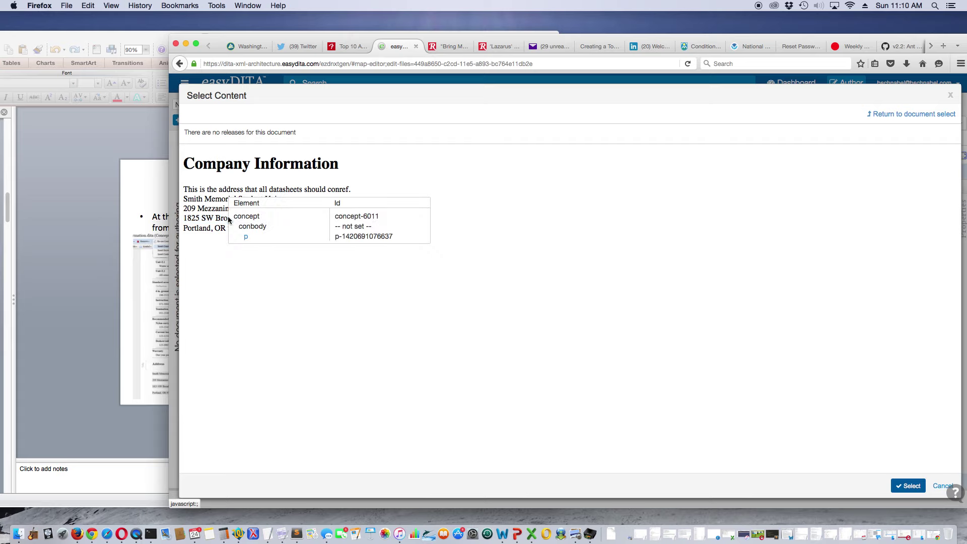
{"action": "left_click", "coordinate": [246, 238]}
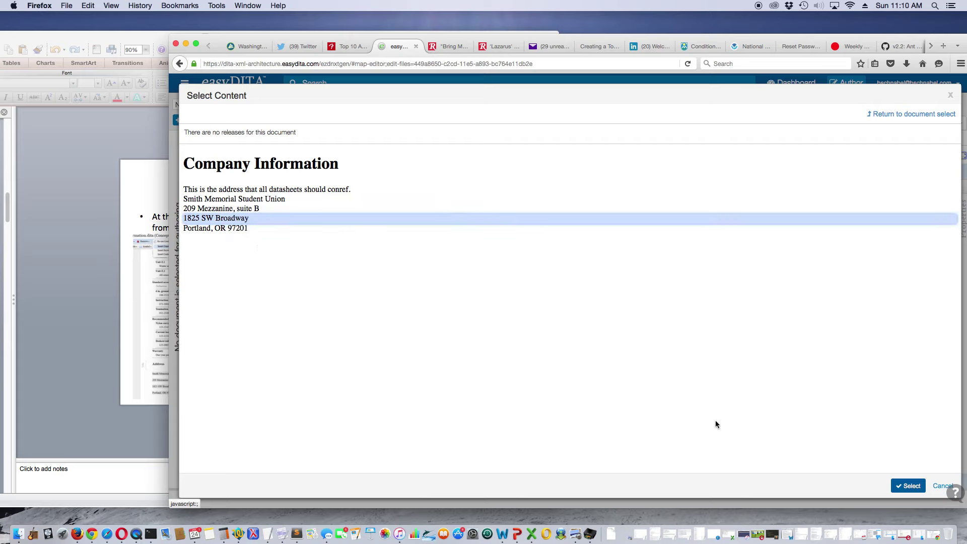
{"action": "left_click", "coordinate": [907, 486]}
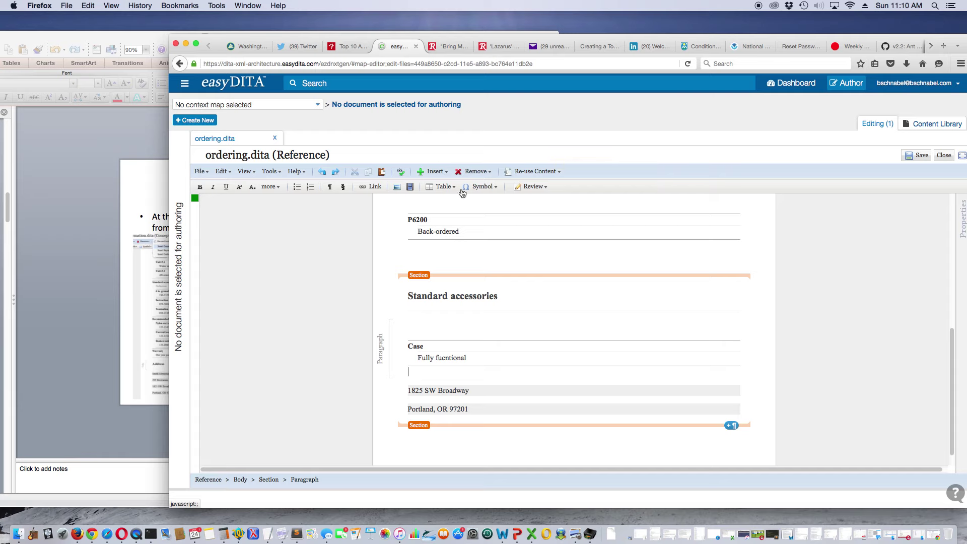
- Start another conref below the Case entry and star Comany_Information.dita in space-travel-gadgets-inc/documents/CompanyInformation
{"action": "left_click", "coordinate": [534, 173]}
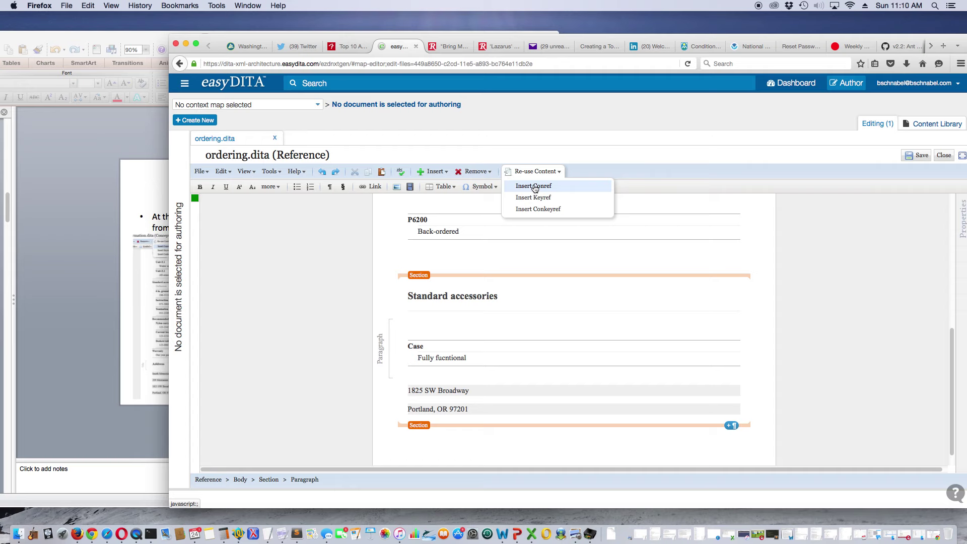
{"action": "left_click", "coordinate": [534, 187]}
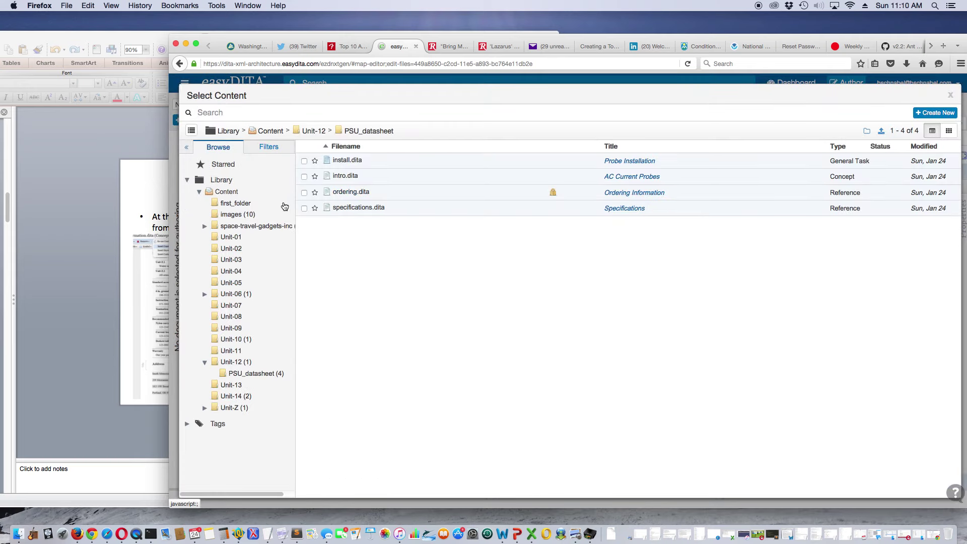
{"action": "left_click", "coordinate": [232, 226]}
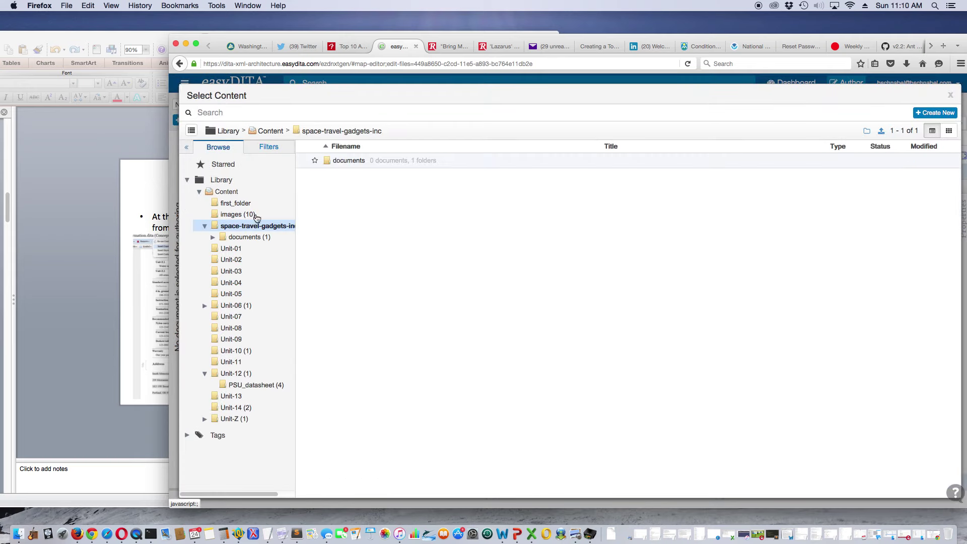
{"action": "left_click", "coordinate": [348, 160]}
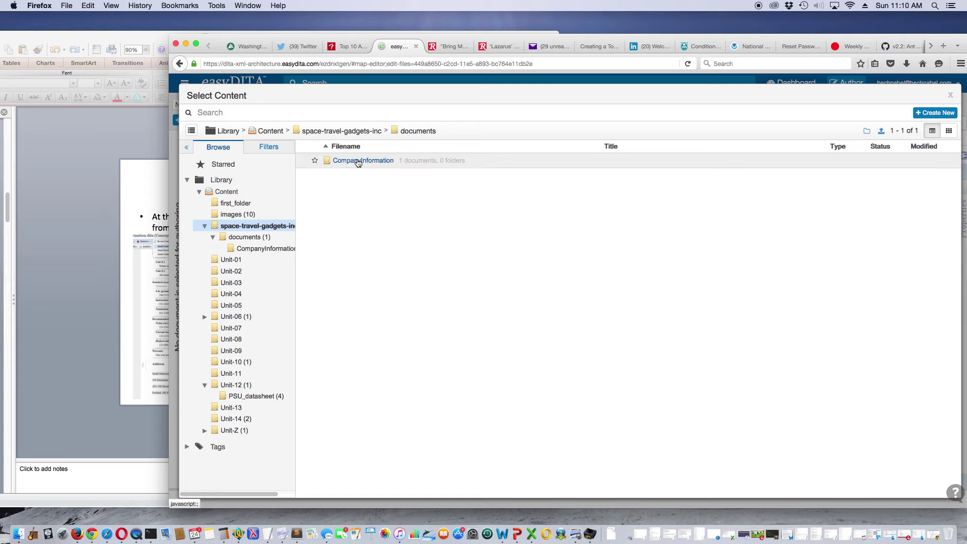
{"action": "left_click", "coordinate": [357, 162]}
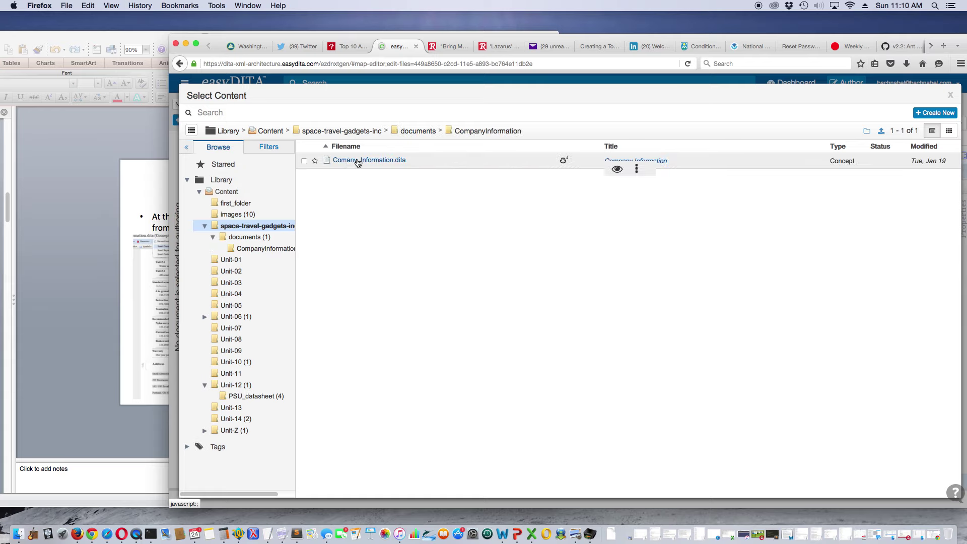
{"action": "left_click", "coordinate": [316, 161]}
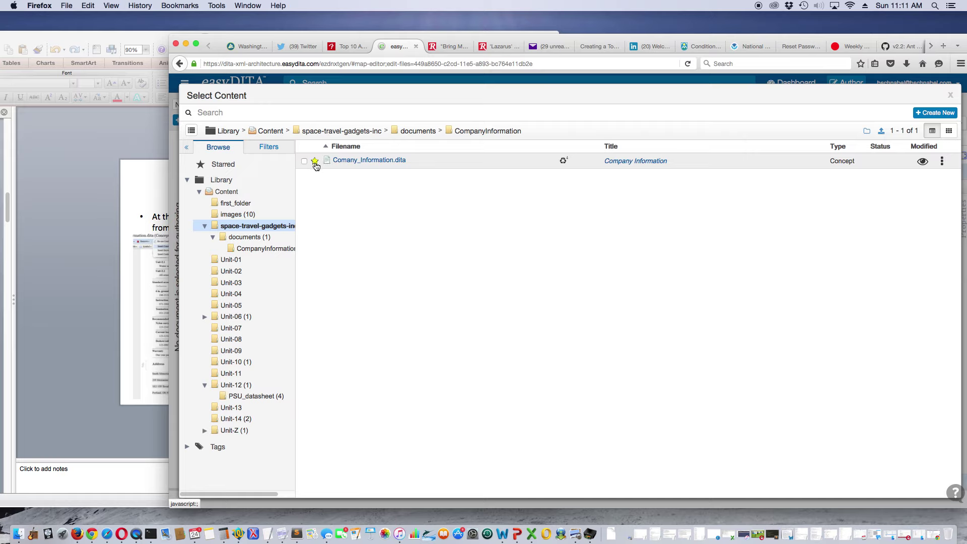
- Open Comany_Information.dita and insert its suite-line paragraph as the conref above the street line
{"action": "left_click", "coordinate": [360, 162]}
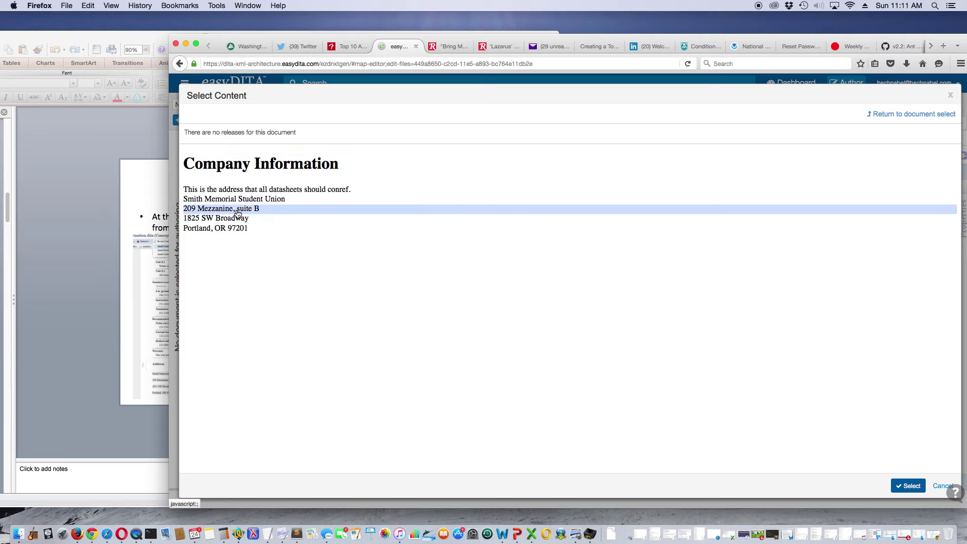
{"action": "left_click", "coordinate": [238, 213]}
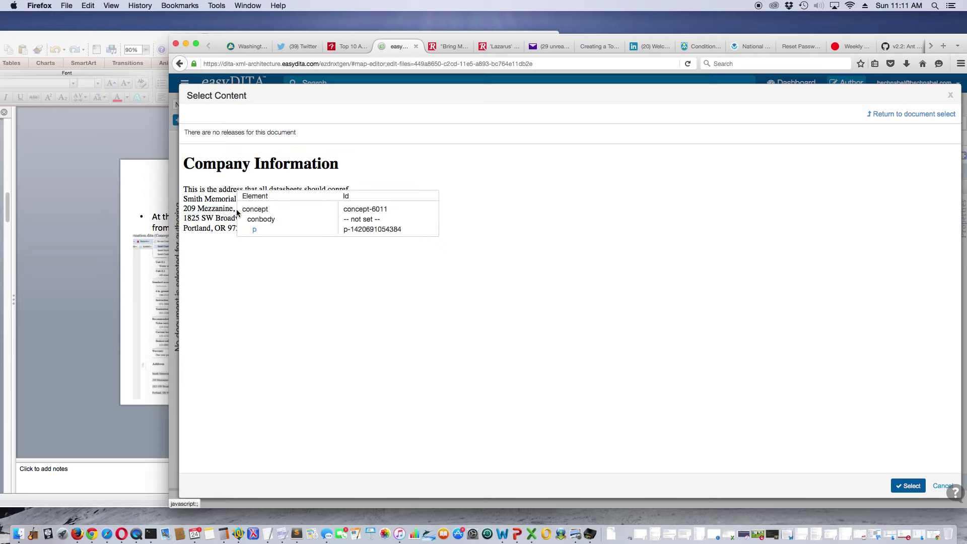
{"action": "left_click", "coordinate": [257, 232]}
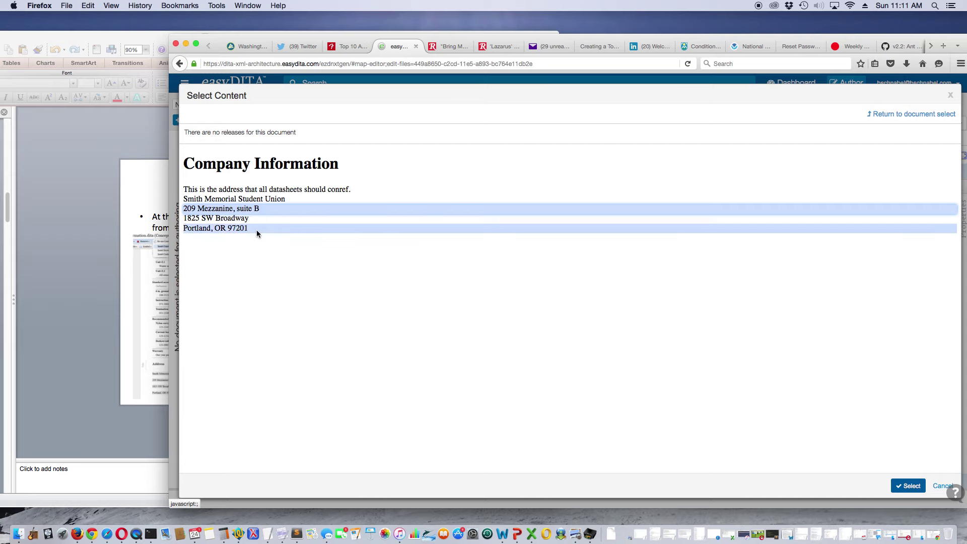
{"action": "left_click", "coordinate": [905, 486]}
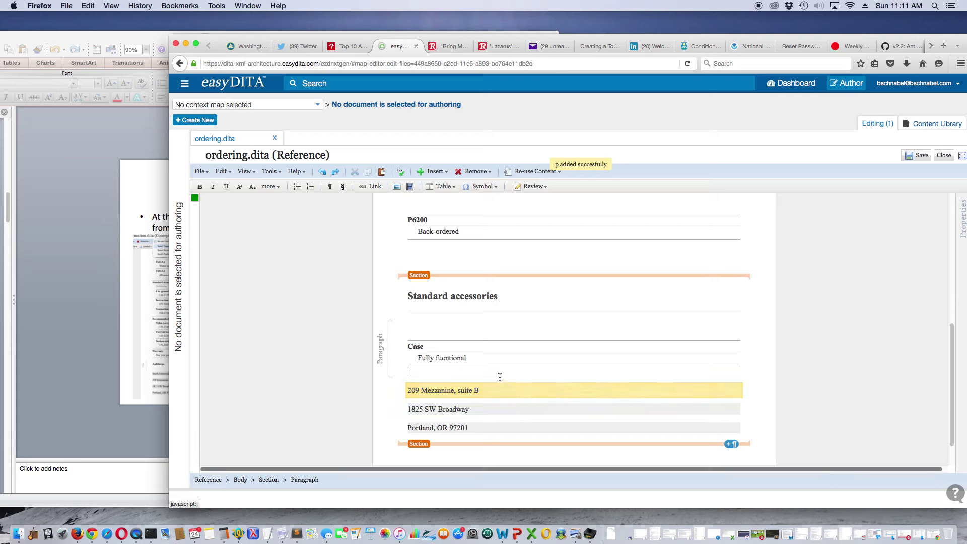
- Insert a conref to the building-name paragraph above the suite line, opening Comany_Information.dita from the starred files
{"action": "left_click", "coordinate": [534, 172]}
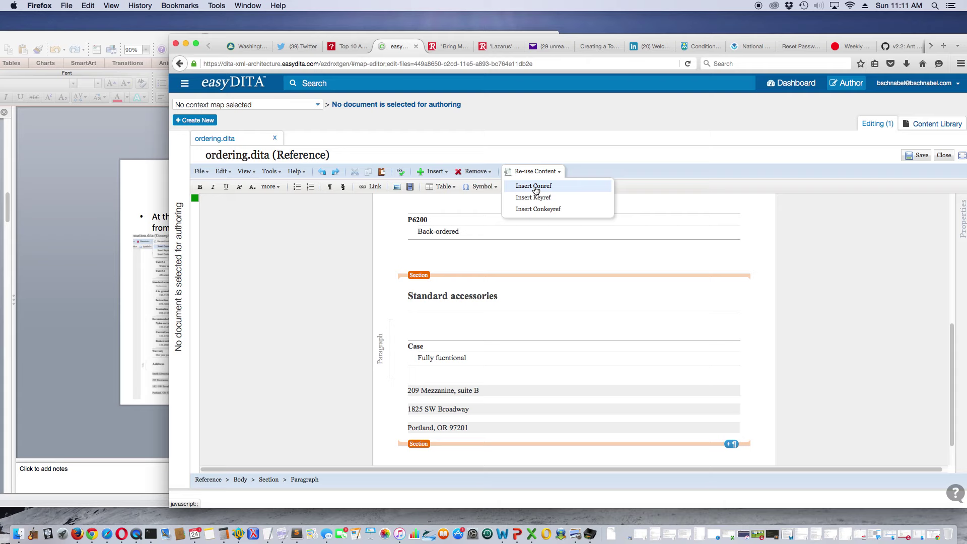
{"action": "left_click", "coordinate": [534, 187]}
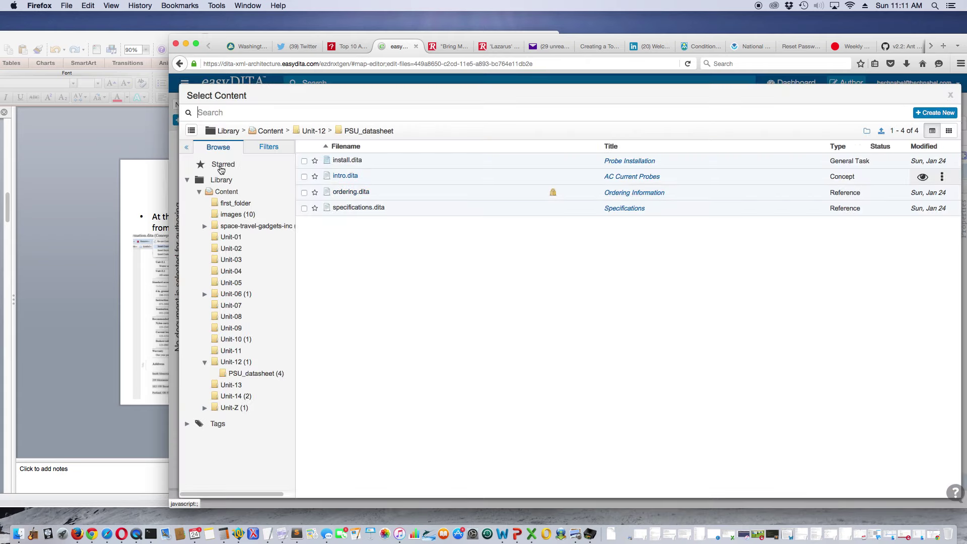
{"action": "left_click", "coordinate": [203, 168]}
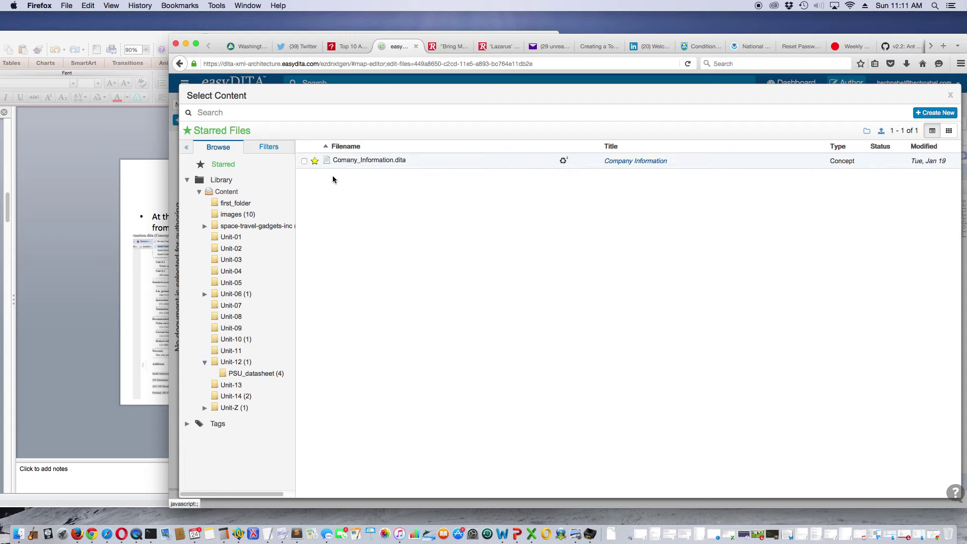
{"action": "left_click", "coordinate": [356, 163]}
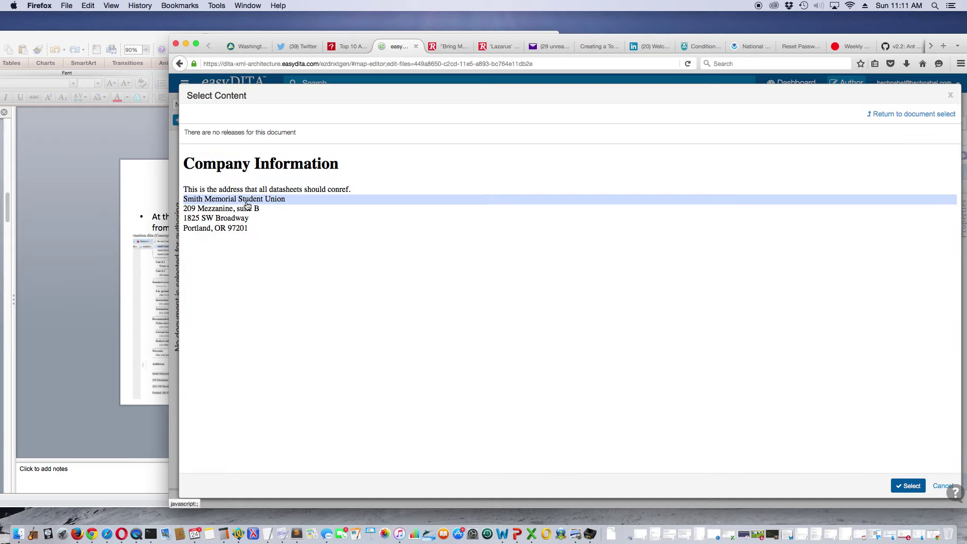
{"action": "left_click", "coordinate": [247, 203]}
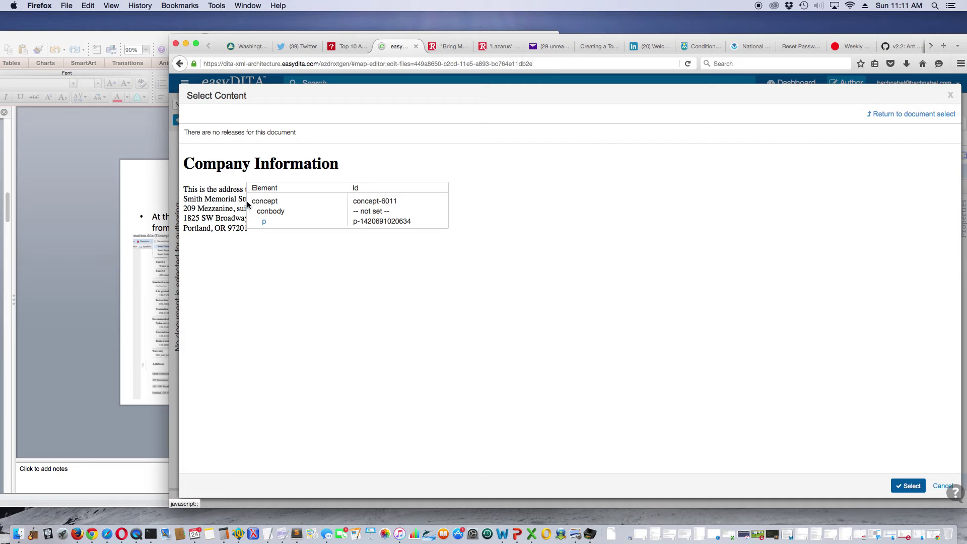
{"action": "left_click", "coordinate": [266, 225]}
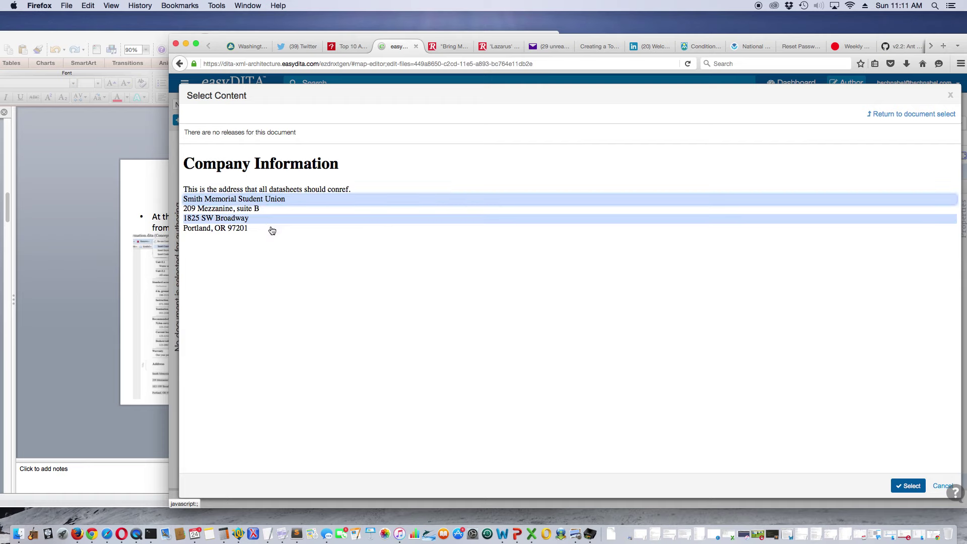
{"action": "left_click", "coordinate": [903, 486]}
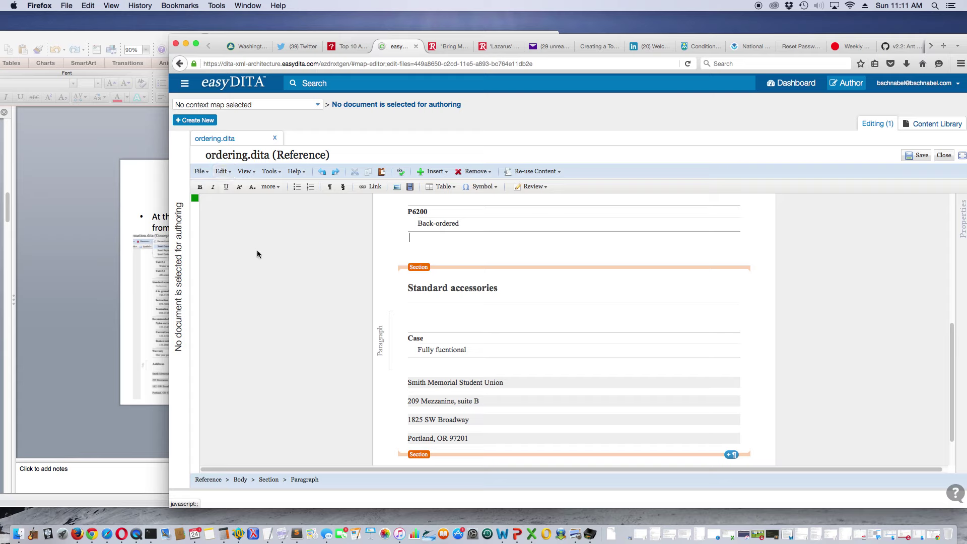
- Save ordering.dita and examine the conref attributes of its address paragraphs in the XML source before closing the document
{"action": "left_click", "coordinate": [922, 156]}
{"action": "left_click", "coordinate": [220, 172]}
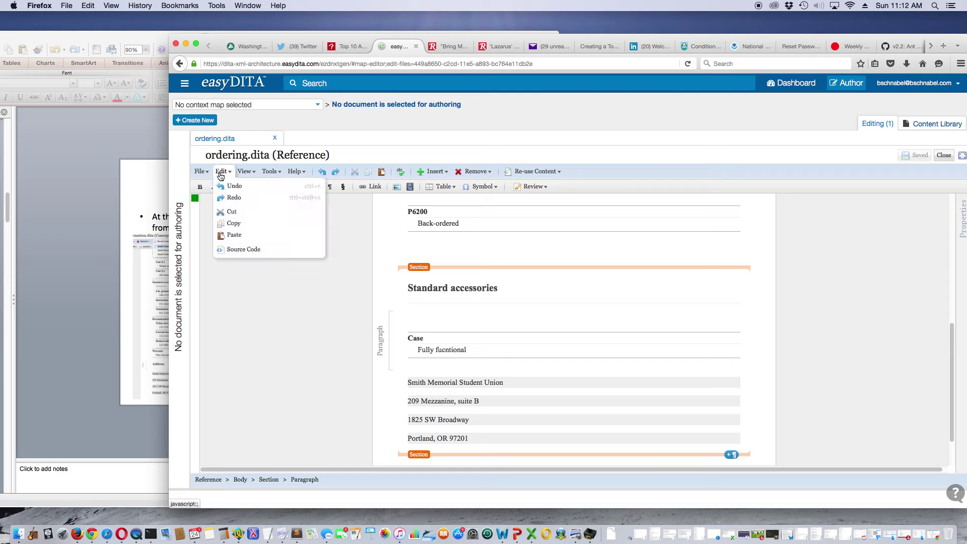
{"action": "left_click", "coordinate": [239, 248]}
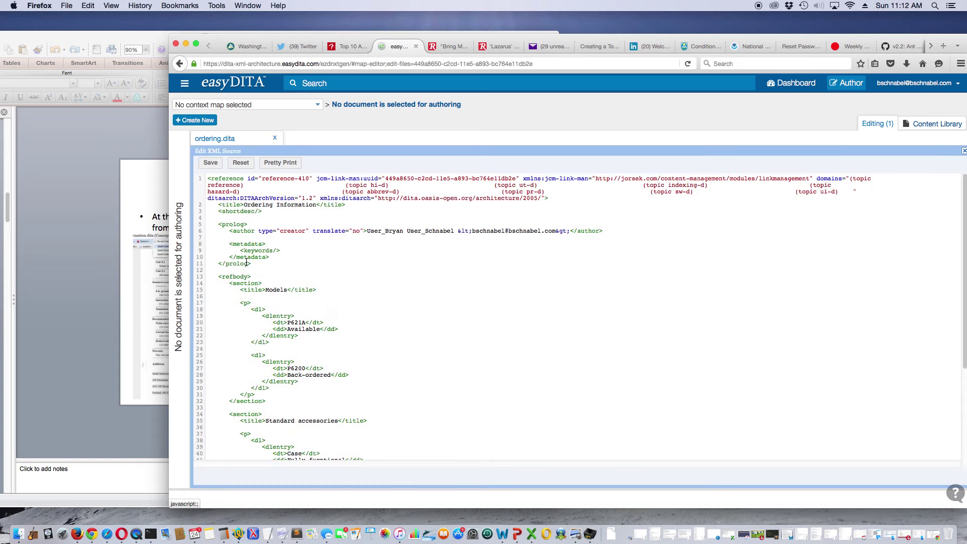
{"action": "scroll", "coordinate": [248, 265], "scroll_direction": "down", "scroll_amount": 3}
{"action": "scroll", "coordinate": [251, 265], "scroll_direction": "down", "scroll_amount": 5}
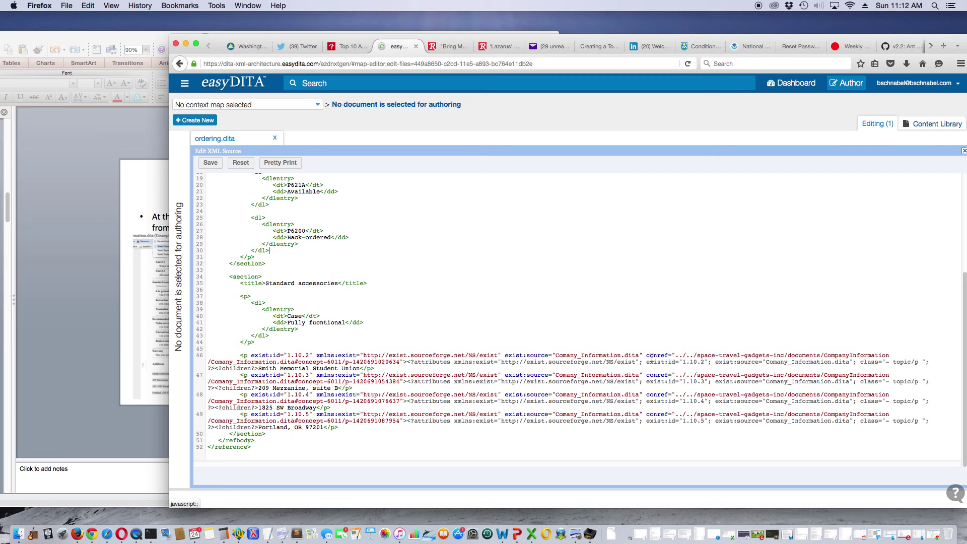
{"action": "left_click_drag", "start_coordinate": [651, 357], "coordinate": [667, 357]}
{"action": "left_click", "coordinate": [210, 163]}
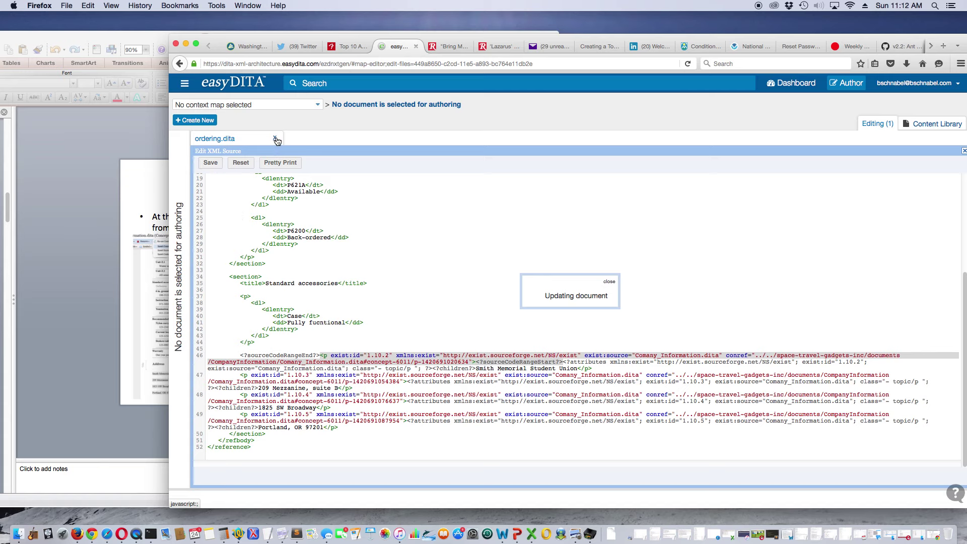
{"action": "left_click", "coordinate": [274, 137]}
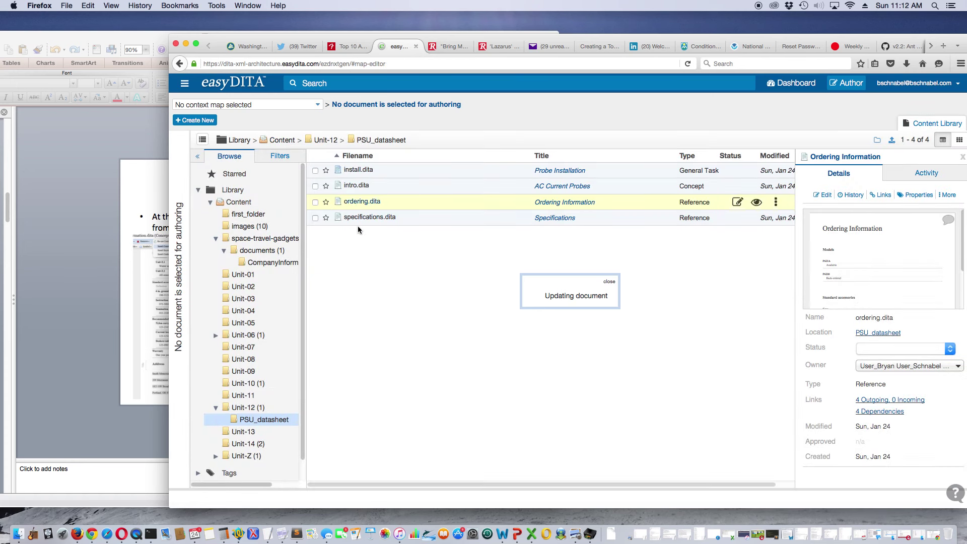
- Switch to DITA-class_4.pptx in PowerPoint and review the required-parts and required-outputs slides
{"action": "left_click", "coordinate": [89, 301]}
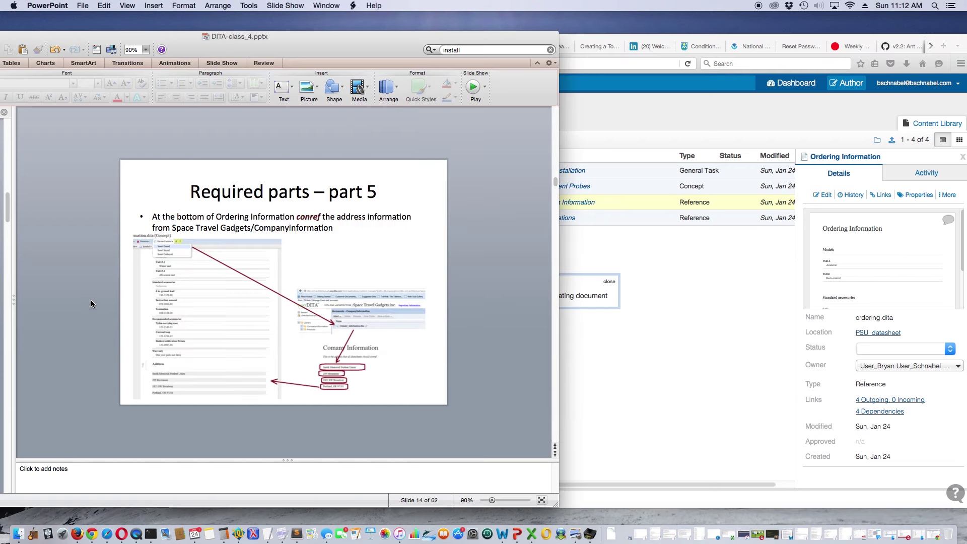
{"action": "key", "text": "Page_Down"}
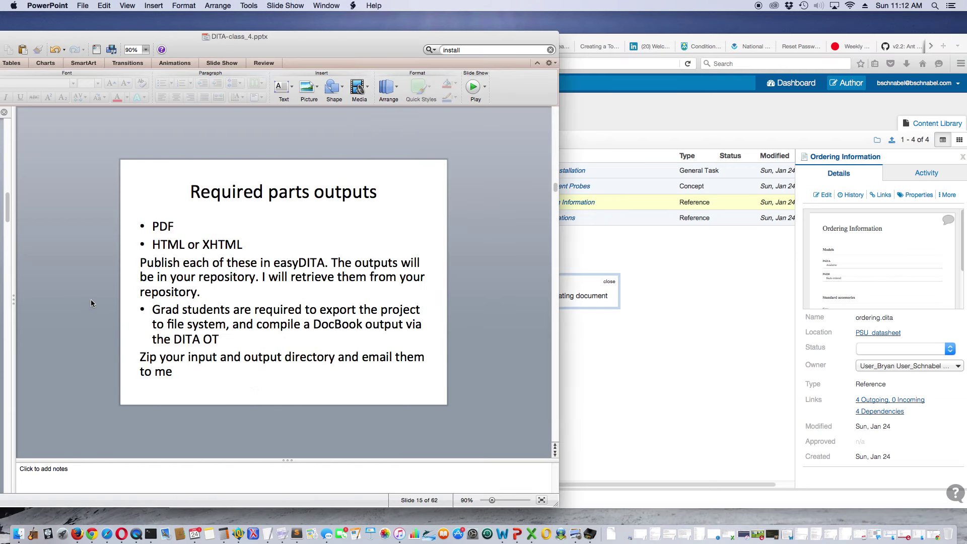
{"action": "key", "text": "Page_Up"}
{"action": "key", "text": "Page_Up"}
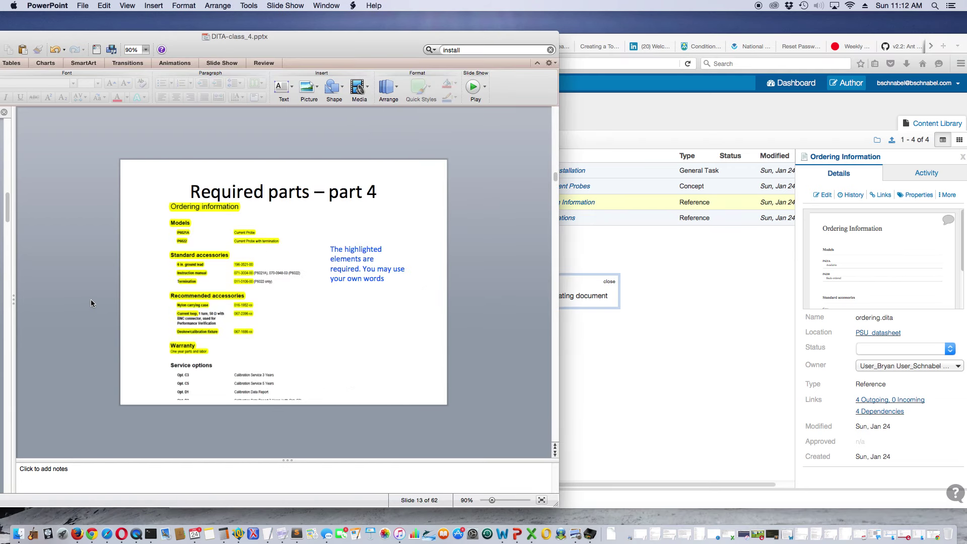
{"action": "key", "text": "Page_Up"}
{"action": "key", "text": "Page_Up"}
{"action": "key", "text": "Page_Down"}
{"action": "key", "text": "Page_Down"}
{"action": "key", "text": "Page_Down"}
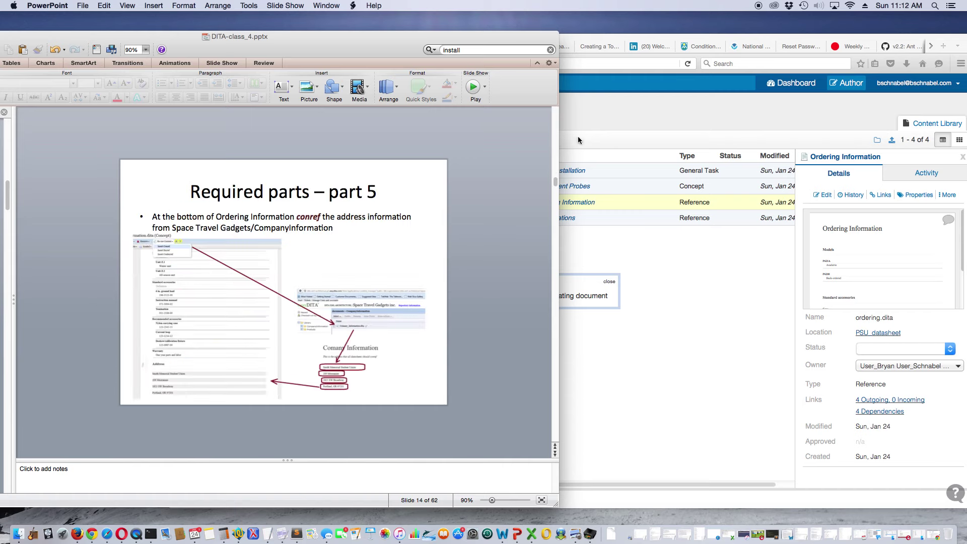
- Back in easyDITA, create a Default Map titled MyDatasheet in the PSU_datasheet folder and open it for editing
{"action": "left_click", "coordinate": [622, 112]}
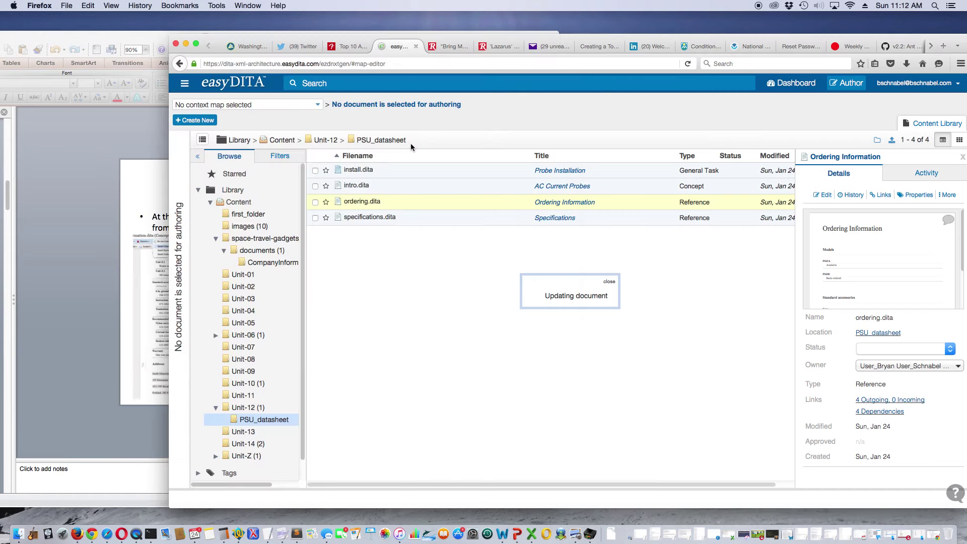
{"action": "left_click", "coordinate": [210, 122]}
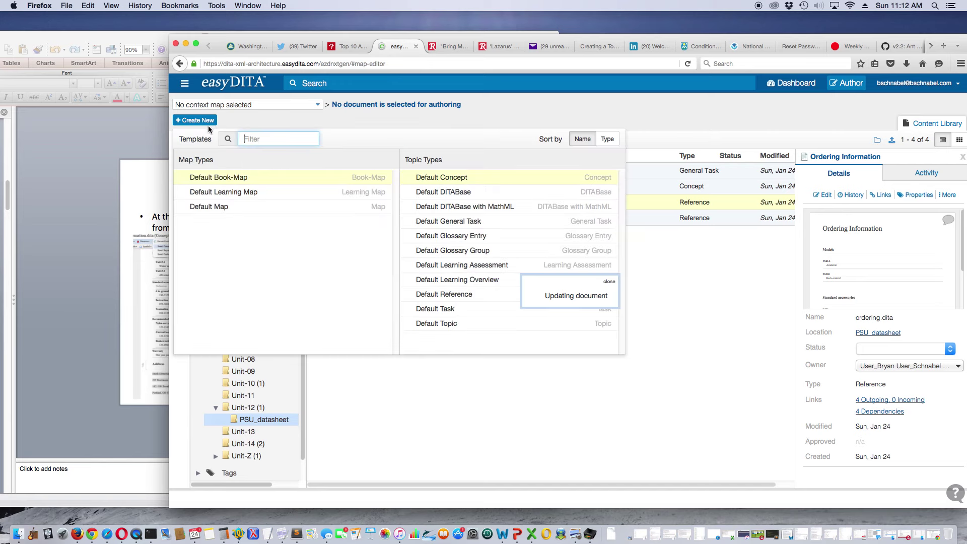
{"action": "left_click", "coordinate": [217, 207]}
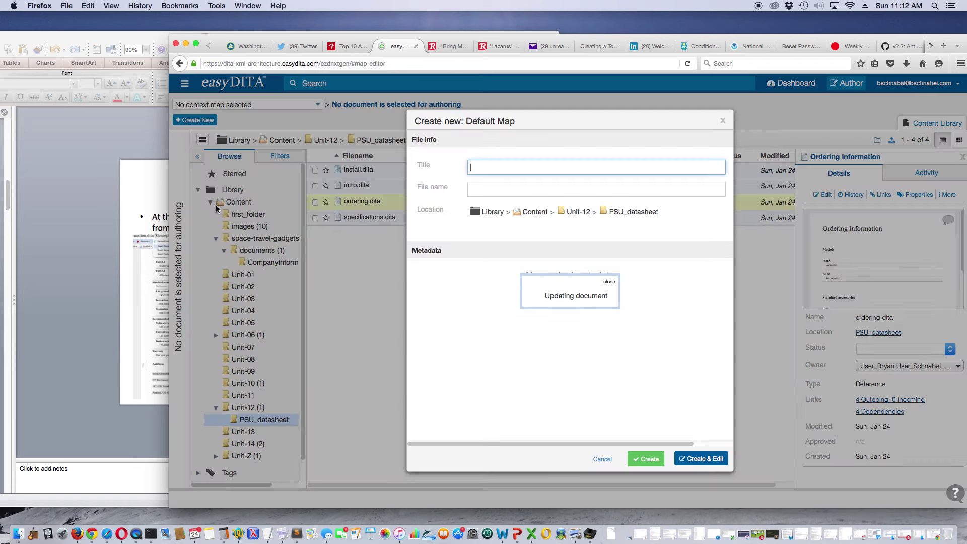
{"action": "left_click", "coordinate": [695, 459]}
{"action": "type", "text": "MyDatasheet"}
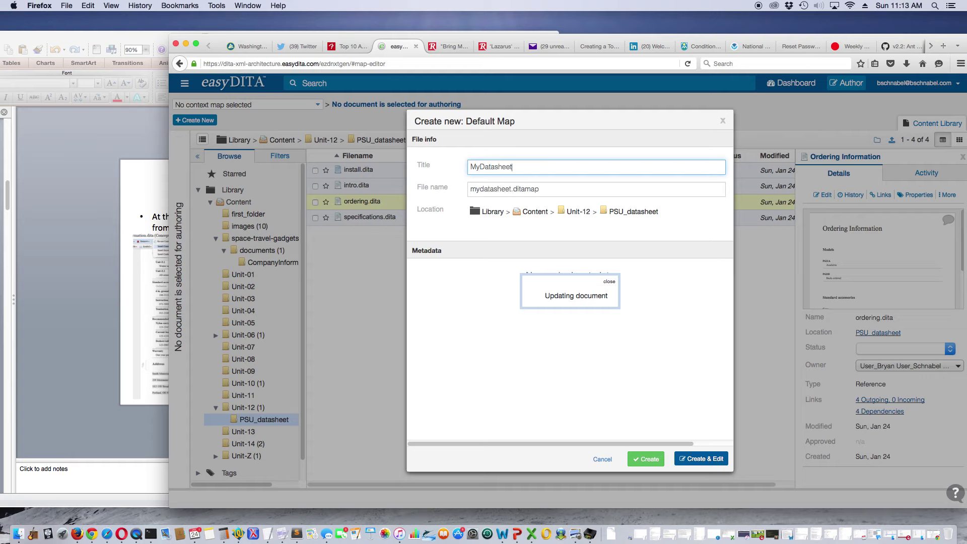
{"action": "left_click", "coordinate": [688, 459]}
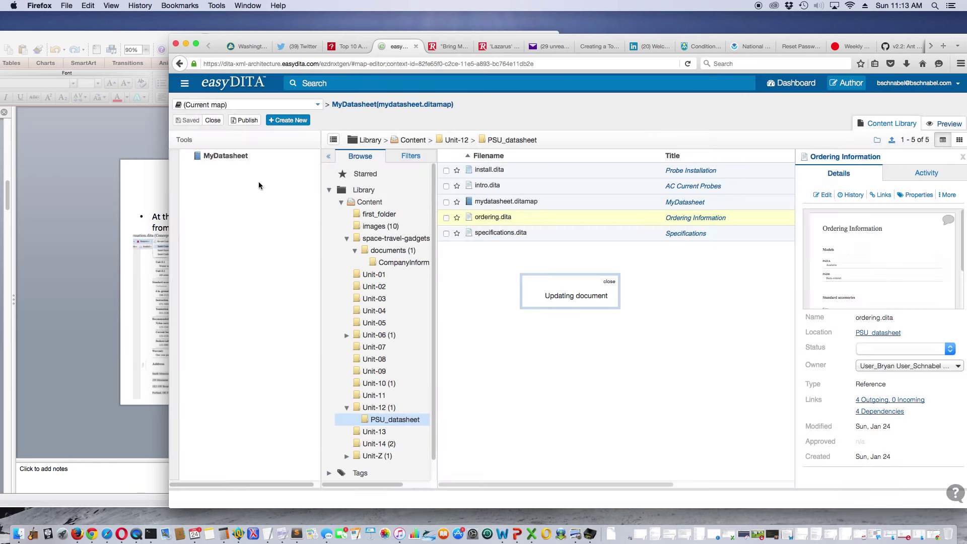
- Add intro.dita to the MyDatasheet map as its first topic
{"action": "left_click", "coordinate": [224, 160]}
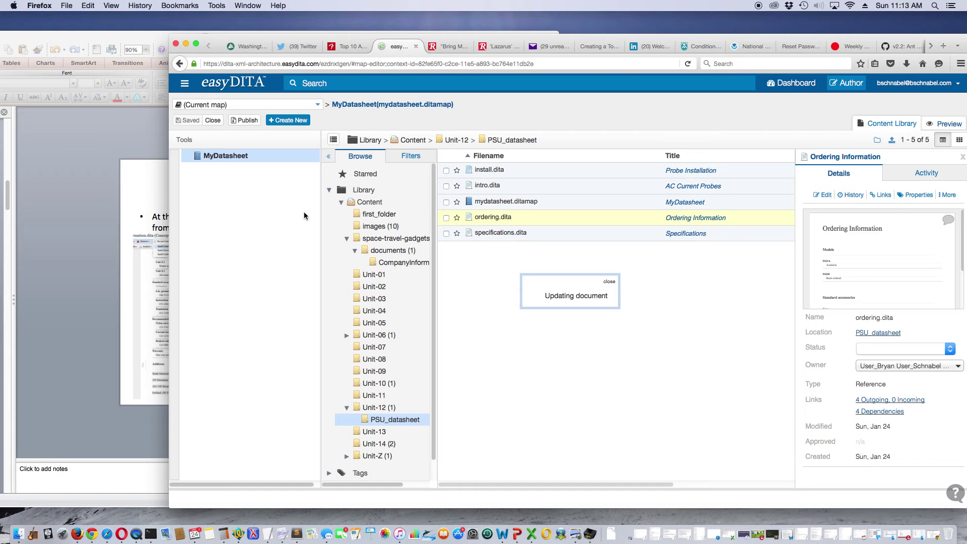
{"action": "left_click", "coordinate": [490, 173]}
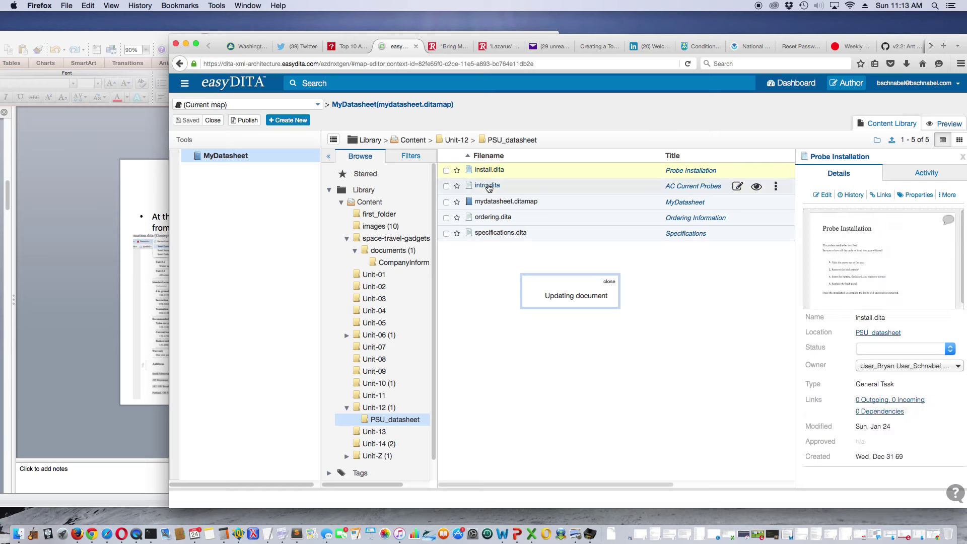
{"action": "left_click", "coordinate": [488, 187]}
{"action": "left_click_drag", "start_coordinate": [488, 187], "coordinate": [224, 172]}
{"action": "left_click", "coordinate": [257, 173]}
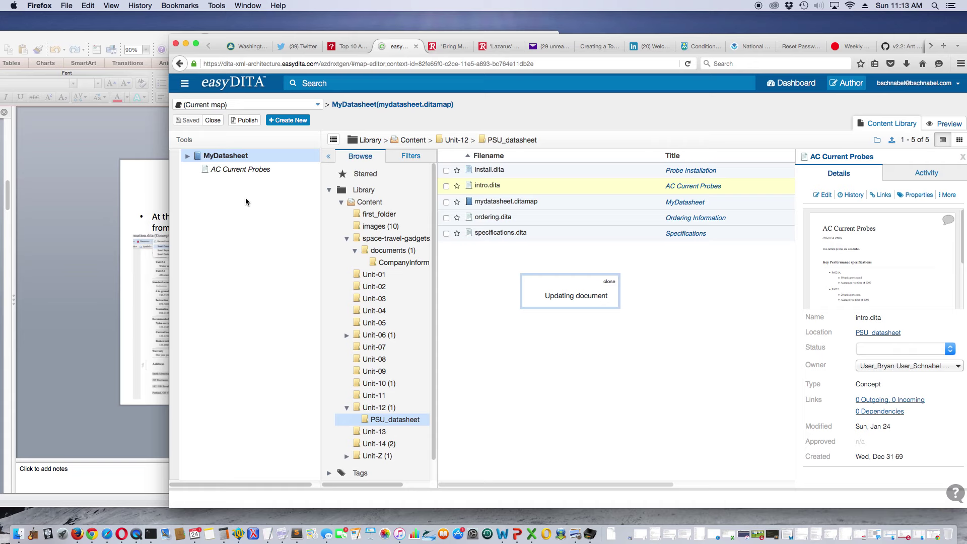
- Check the required part order in the PowerPoint slides and insert install.dita as a topicref after AC Current Probes in the map
{"action": "left_click", "coordinate": [235, 170]}
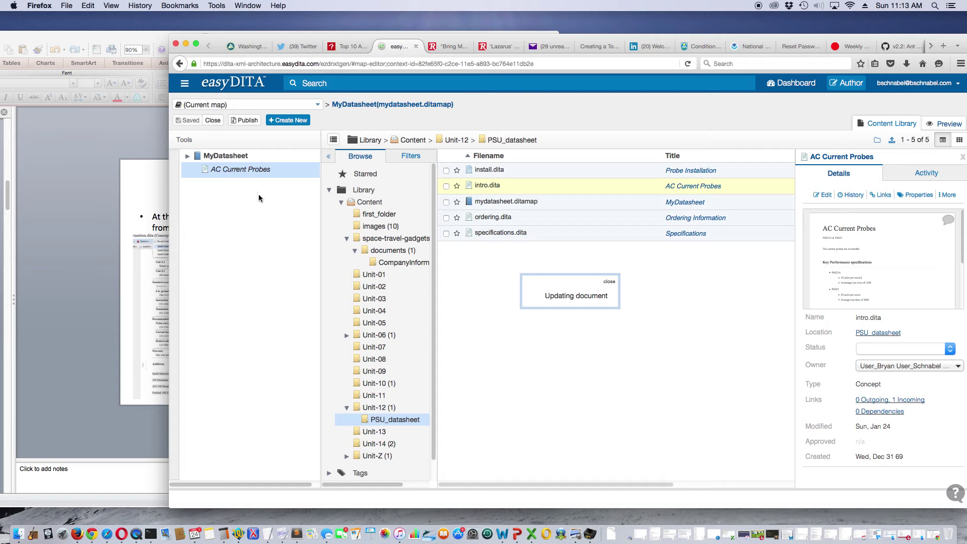
{"action": "left_click", "coordinate": [104, 249]}
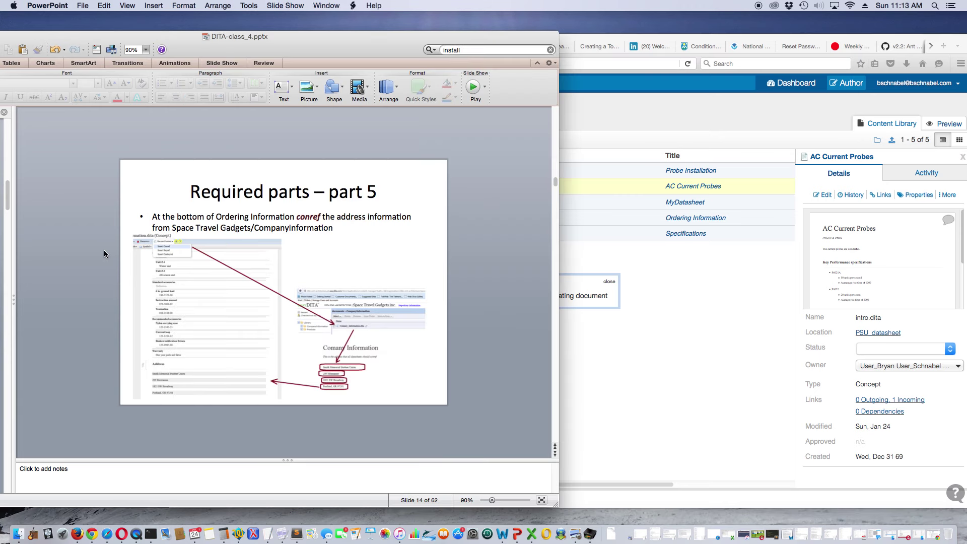
{"action": "key", "text": "Up"}
{"action": "key", "text": "Up"}
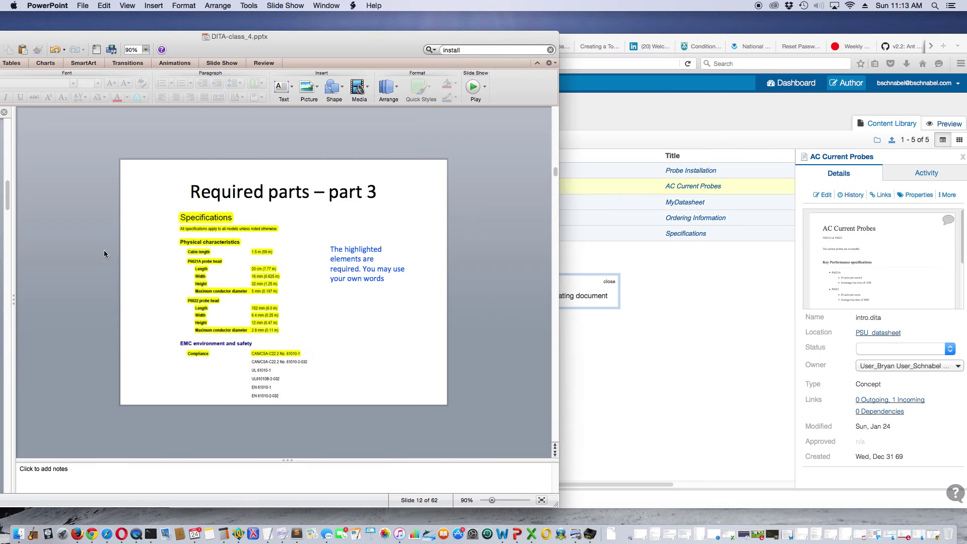
{"action": "key", "text": "Up"}
{"action": "key", "text": "Up"}
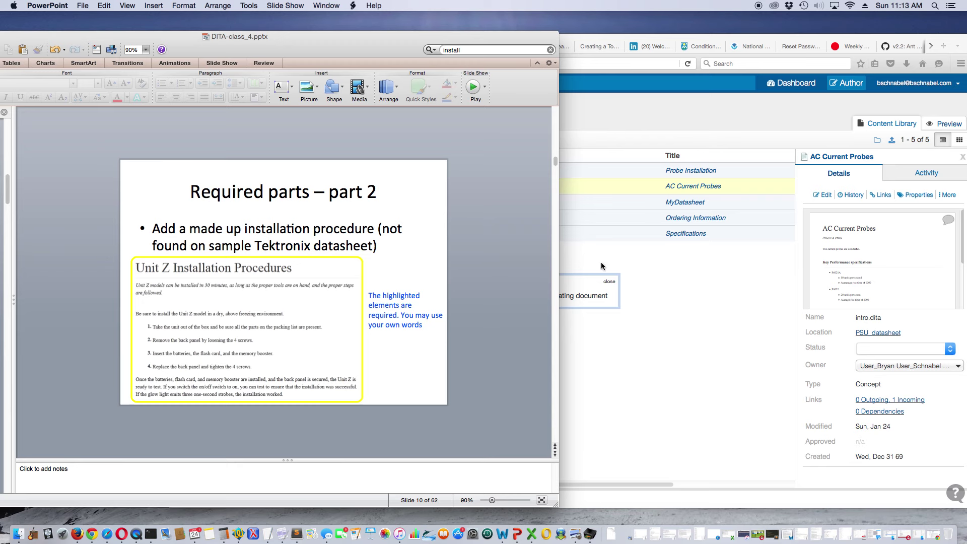
{"action": "left_click", "coordinate": [699, 261]}
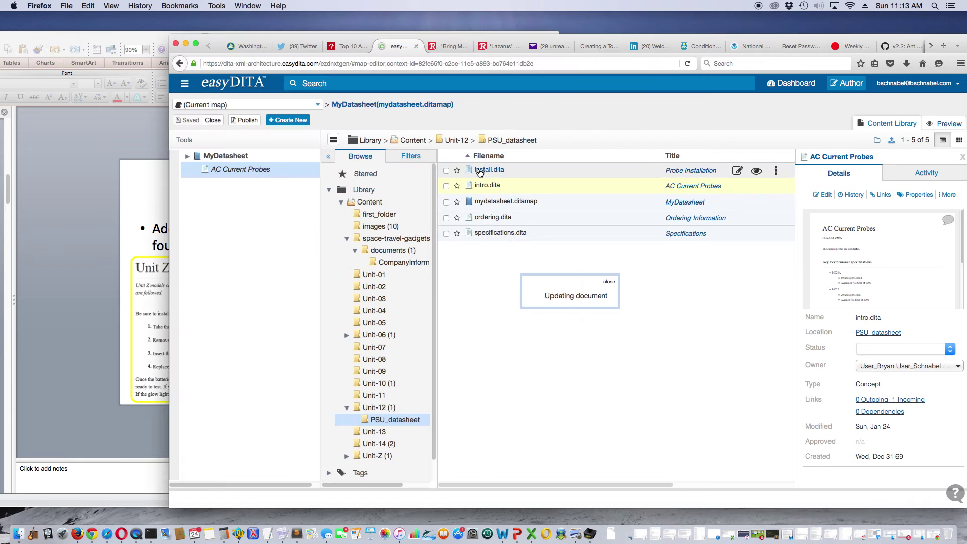
{"action": "left_click_drag", "start_coordinate": [480, 173], "coordinate": [218, 203]}
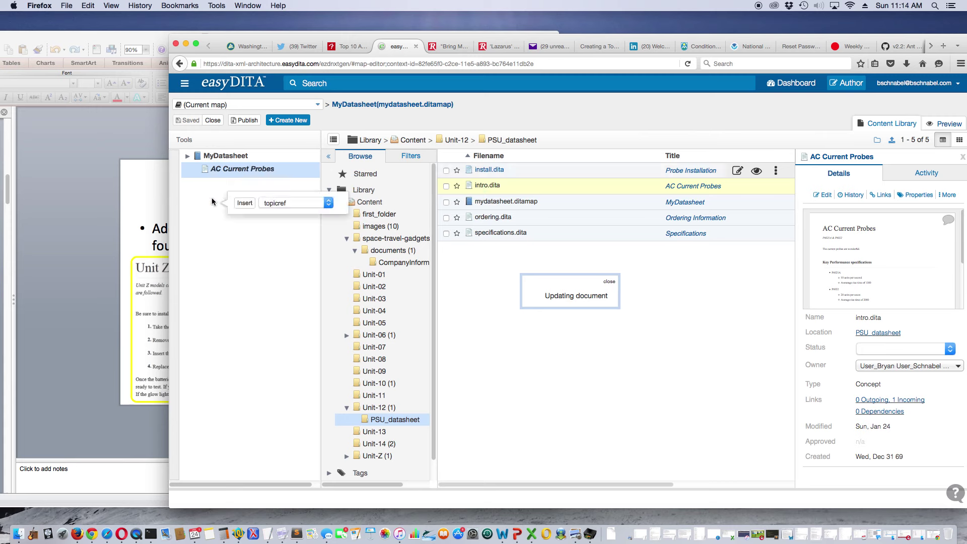
{"action": "left_click", "coordinate": [242, 204]}
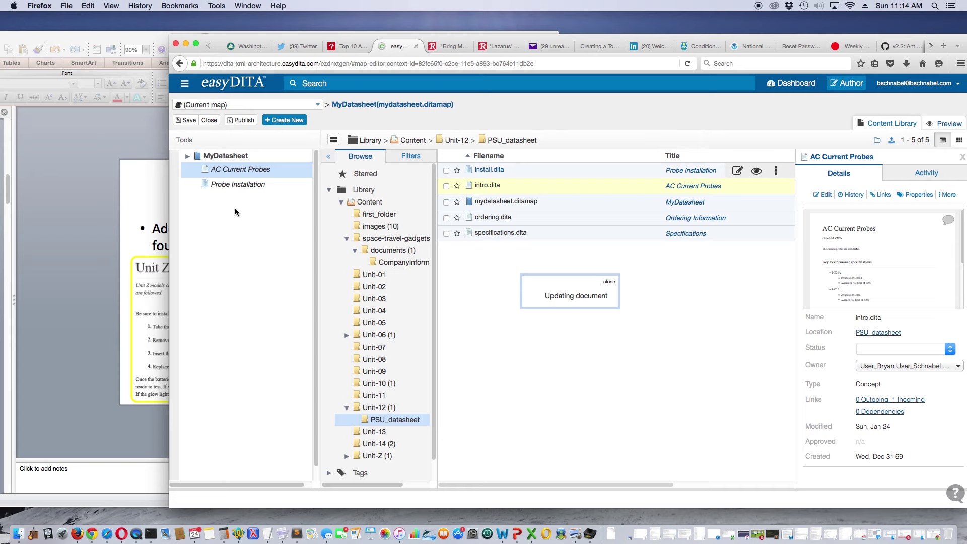
- Check the part 3 slide in PowerPoint and insert specifications.dita as a topicref after Probe Installation in the map
{"action": "left_click", "coordinate": [230, 189]}
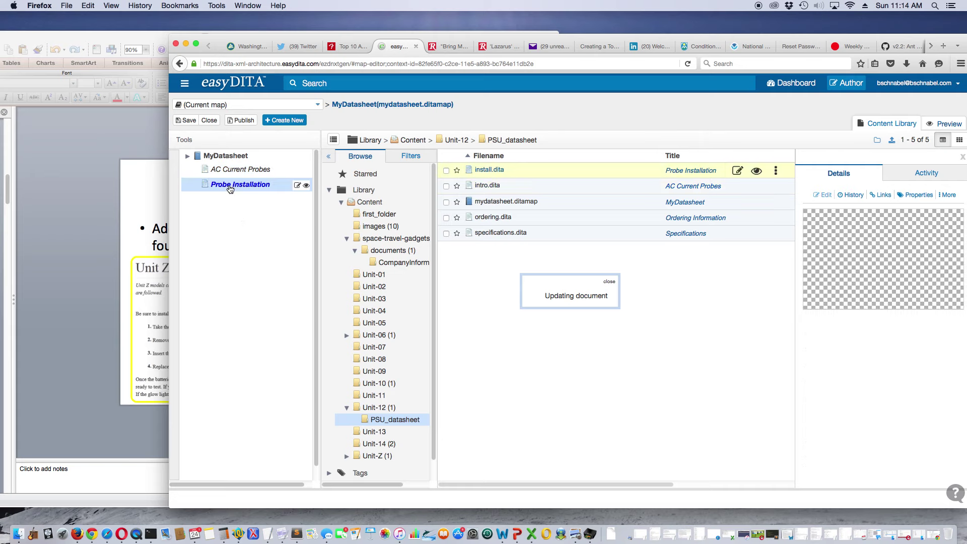
{"action": "left_click", "coordinate": [92, 262]}
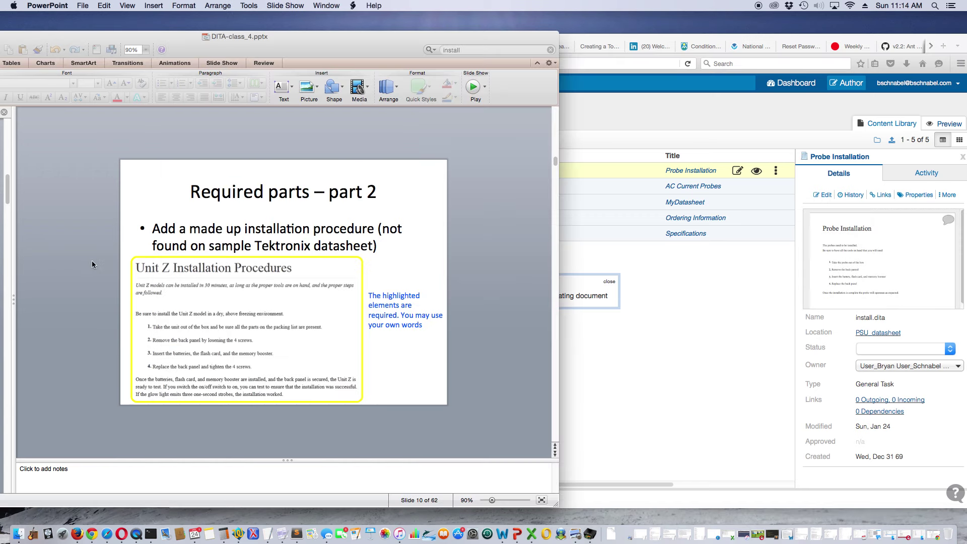
{"action": "key", "text": "Down"}
{"action": "key", "text": "Down"}
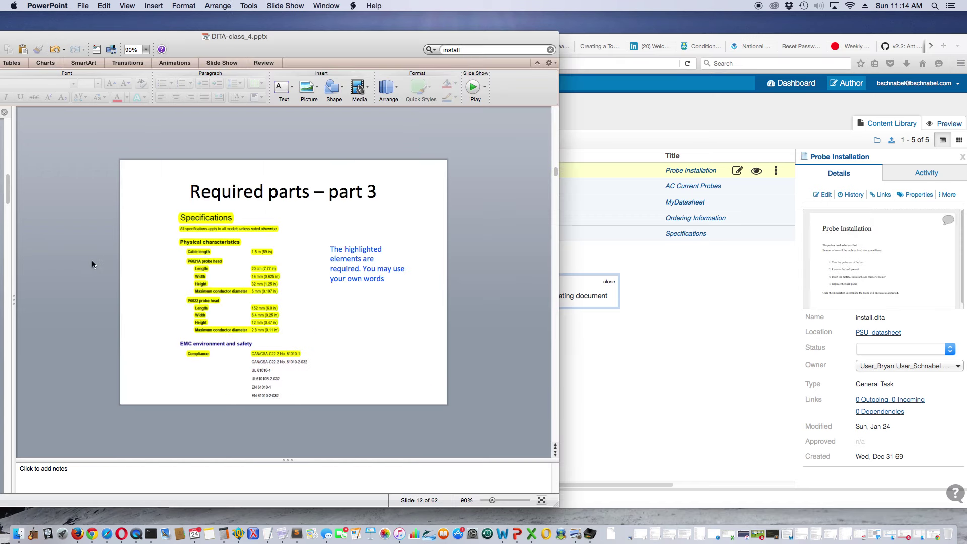
{"action": "left_click", "coordinate": [666, 295]}
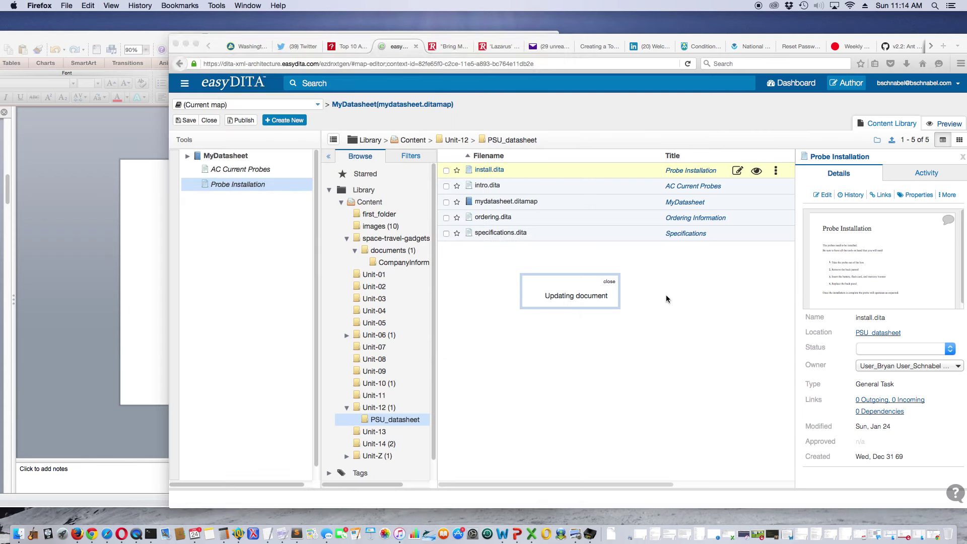
{"action": "left_click", "coordinate": [497, 237]}
{"action": "left_click_drag", "start_coordinate": [494, 232], "coordinate": [245, 229]}
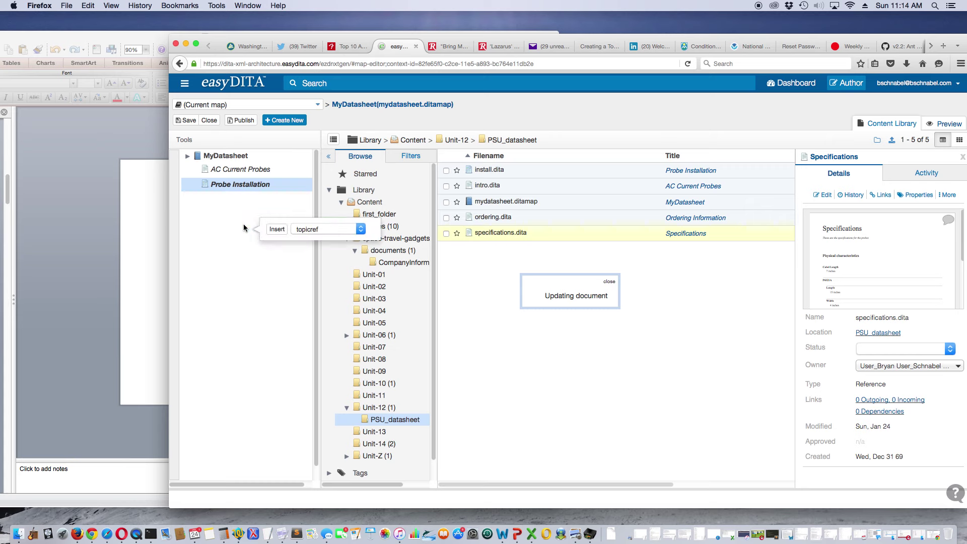
{"action": "left_click", "coordinate": [277, 230]}
- Check the part 4 slide in PowerPoint, insert ordering.dita as a topicref after Specifications, and save the map
{"action": "left_click", "coordinate": [156, 227]}
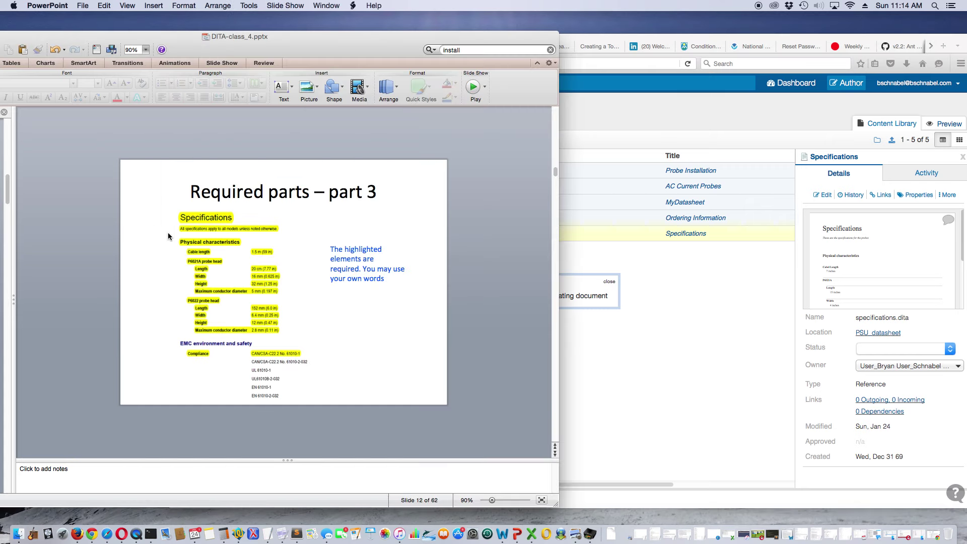
{"action": "scroll", "coordinate": [208, 248], "scroll_direction": "down", "scroll_amount": 2}
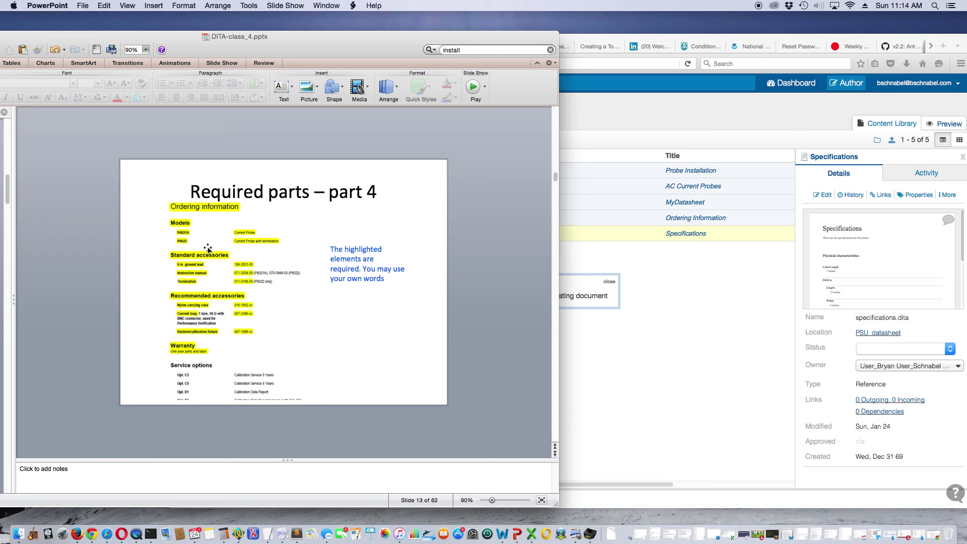
{"action": "left_click", "coordinate": [677, 310]}
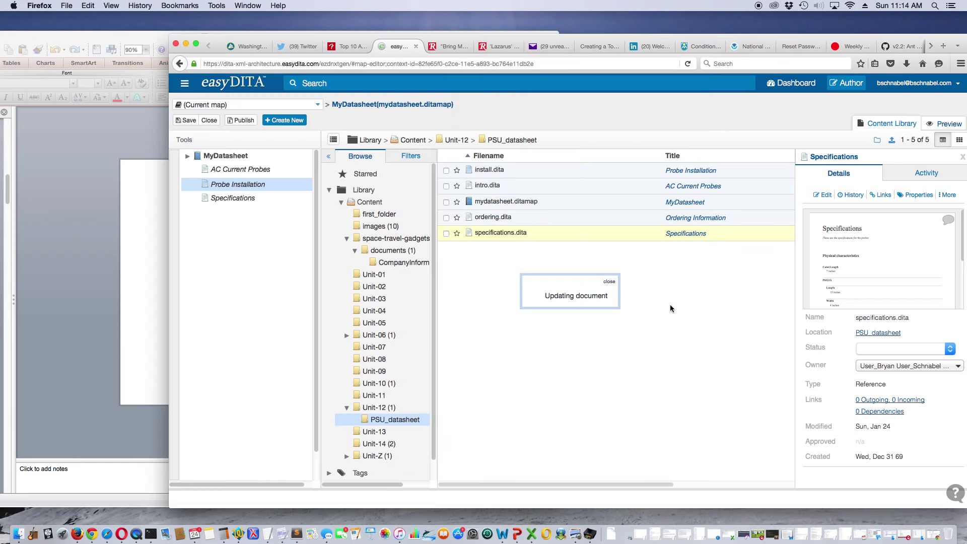
{"action": "left_click", "coordinate": [490, 220]}
{"action": "left_click_drag", "start_coordinate": [490, 220], "coordinate": [219, 234]}
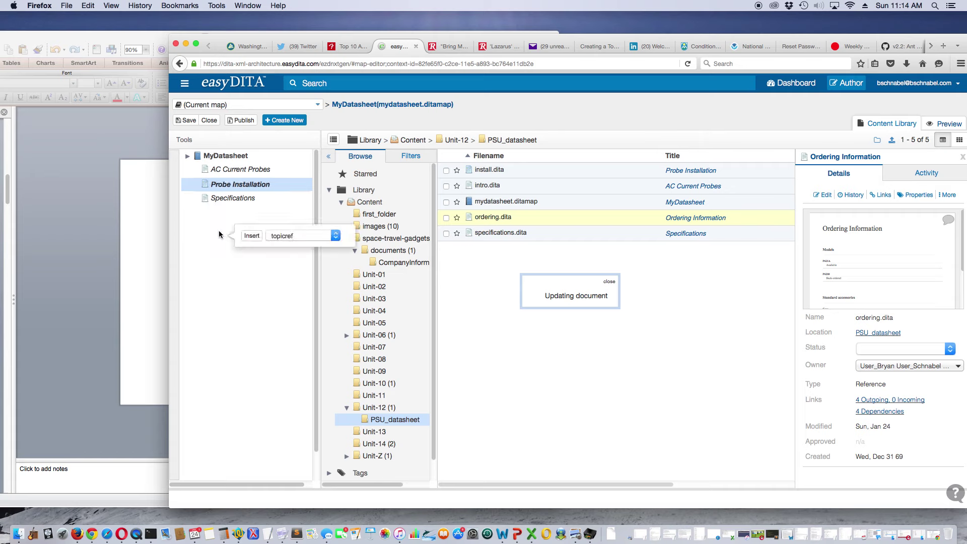
{"action": "left_click", "coordinate": [252, 235]}
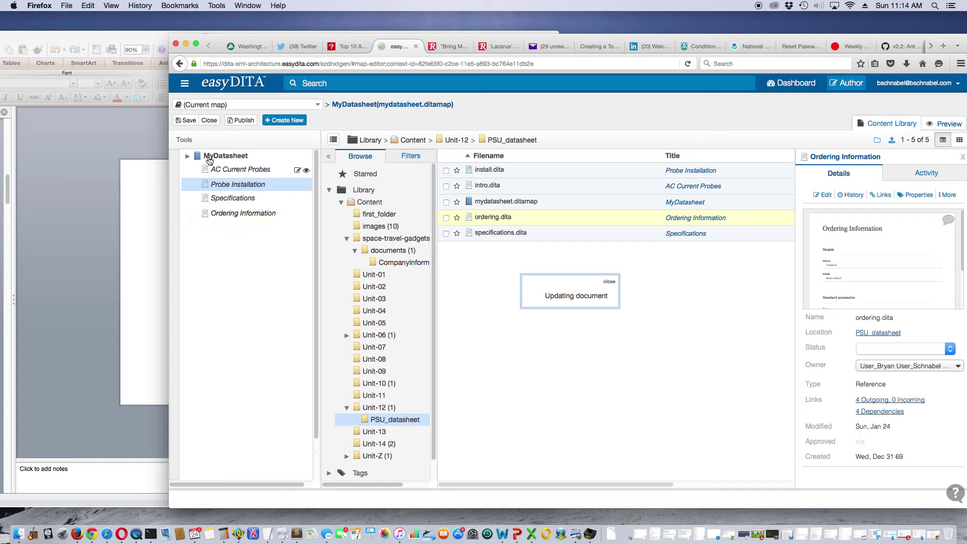
{"action": "left_click", "coordinate": [190, 122]}
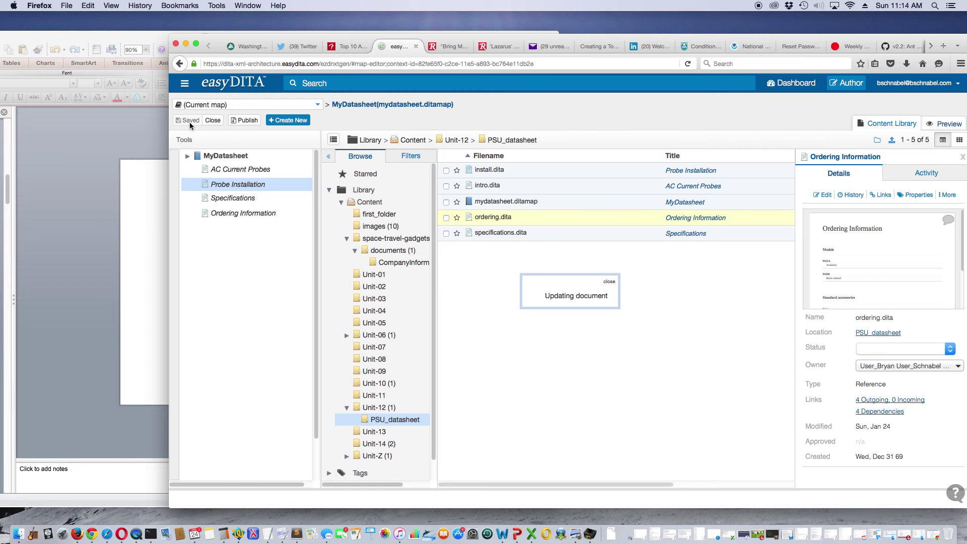
- Check the required outputs slide in the PowerPoint presentation, and return to the MyDatasheet map in easyDITA
{"action": "left_click", "coordinate": [108, 192]}
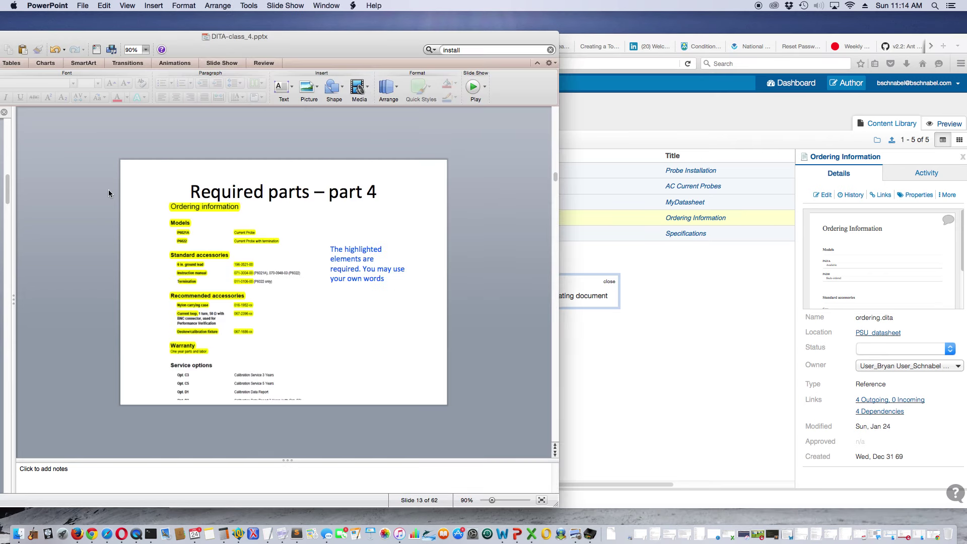
{"action": "key", "text": "Down"}
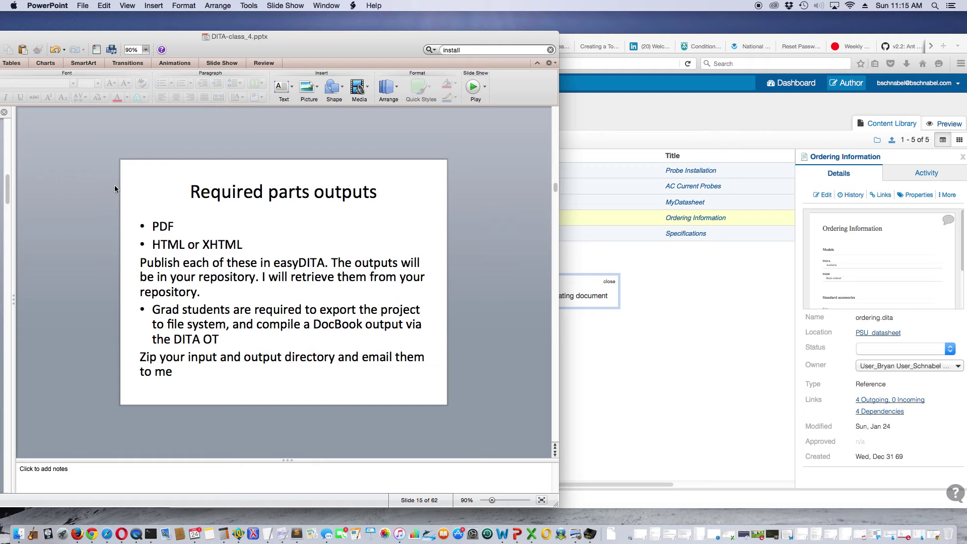
{"action": "left_click", "coordinate": [641, 362]}
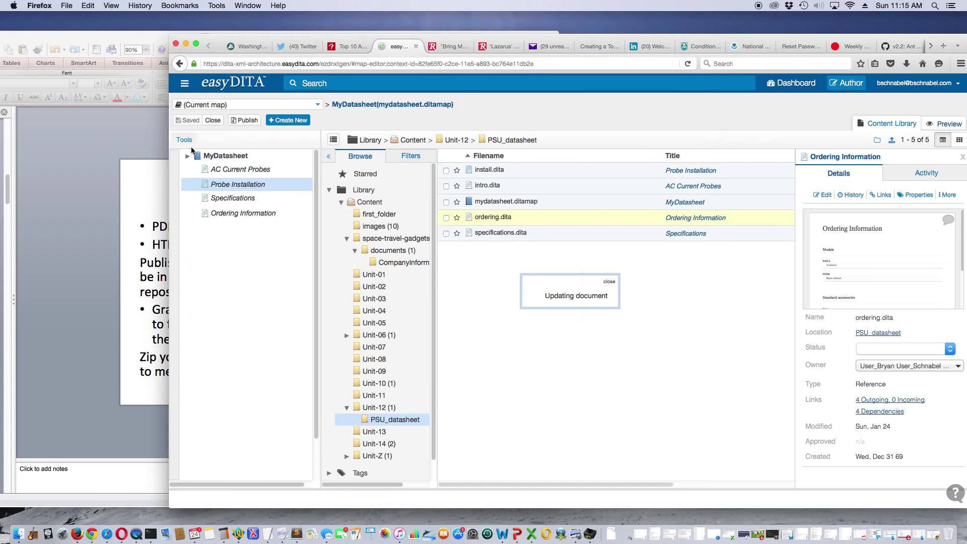
- Start a new DITA Open Toolkit publish of the MyDatasheet map and add the Basic 1.5.3 scenario
{"action": "left_click", "coordinate": [244, 122]}
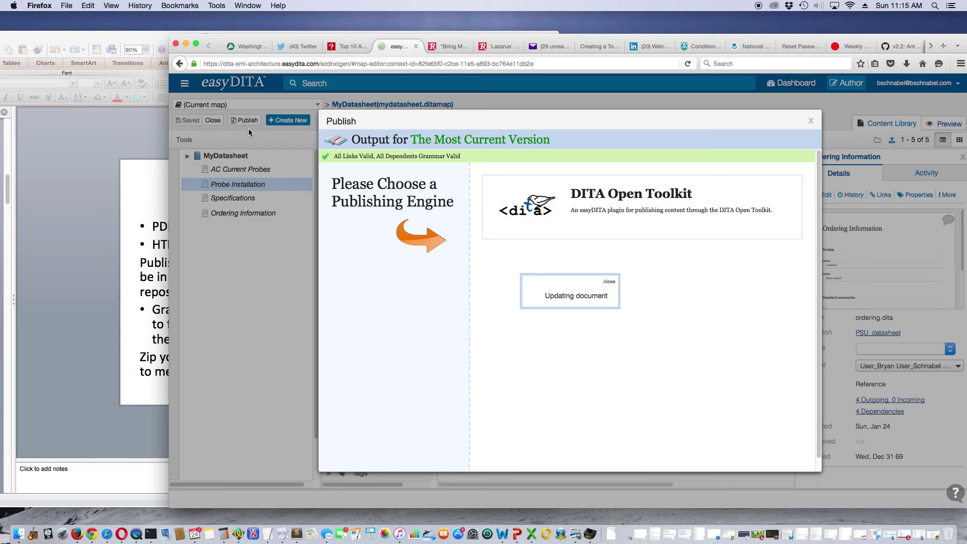
{"action": "left_click", "coordinate": [812, 121]}
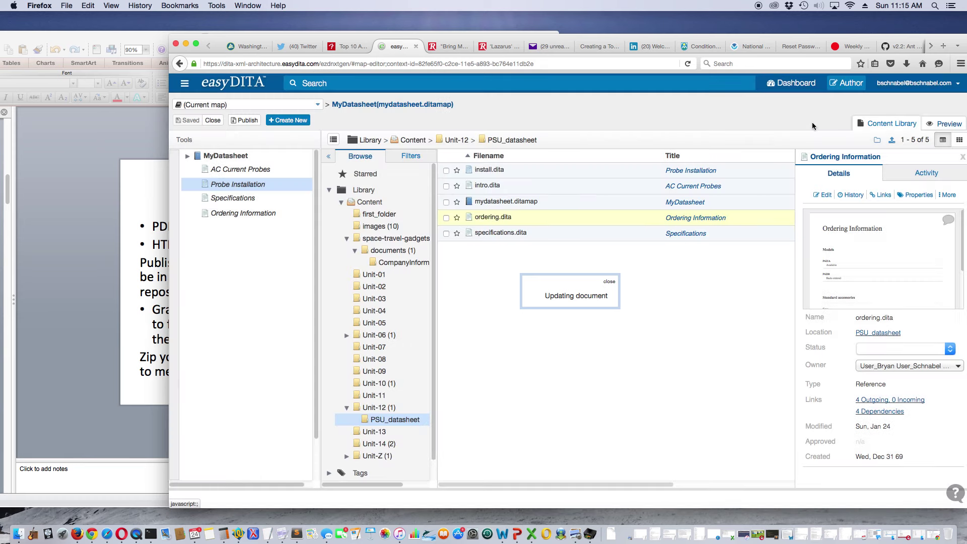
{"action": "left_click", "coordinate": [238, 157]}
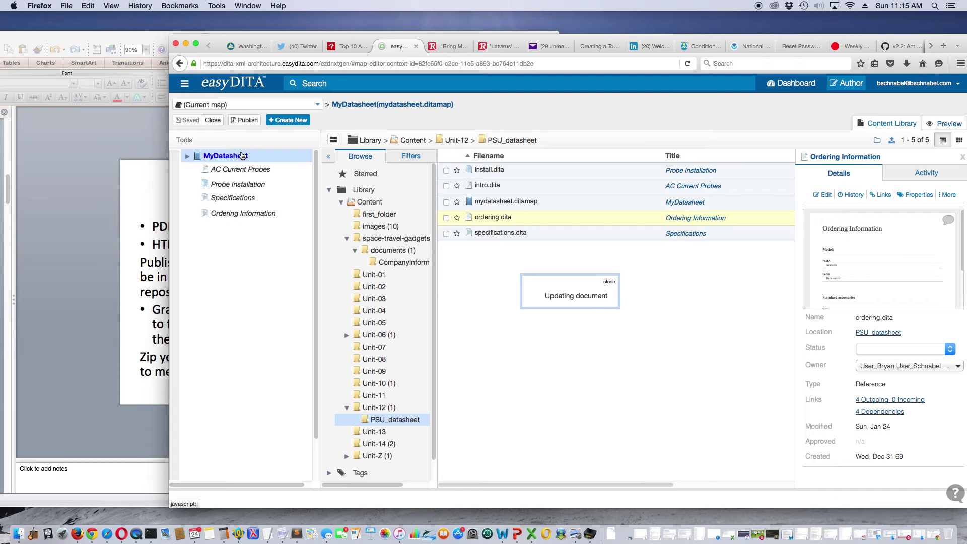
{"action": "left_click", "coordinate": [247, 124]}
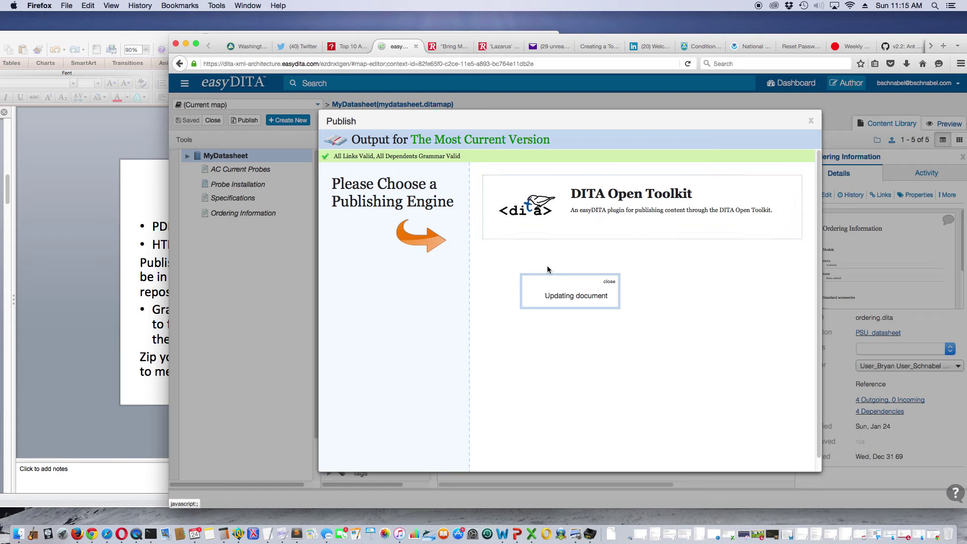
{"action": "left_click", "coordinate": [535, 213]}
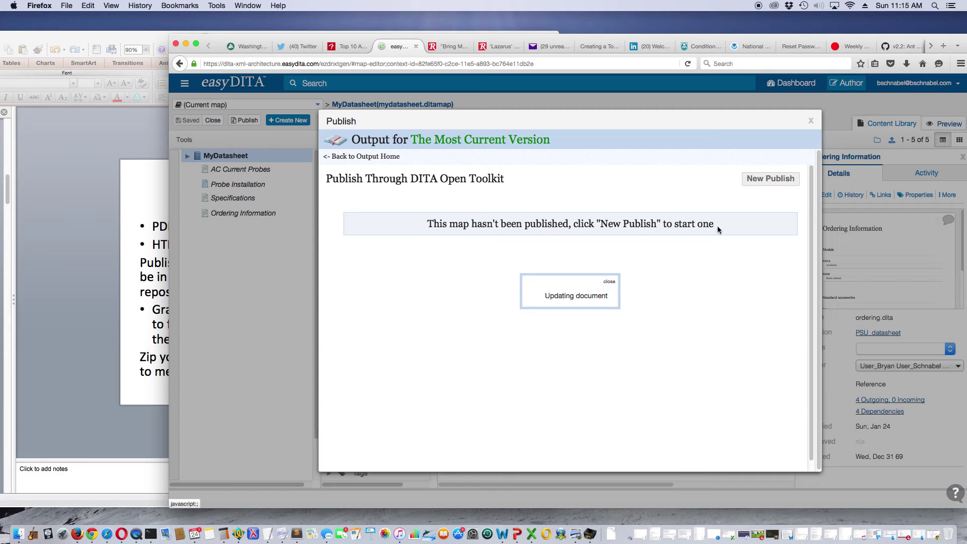
{"action": "left_click", "coordinate": [760, 179]}
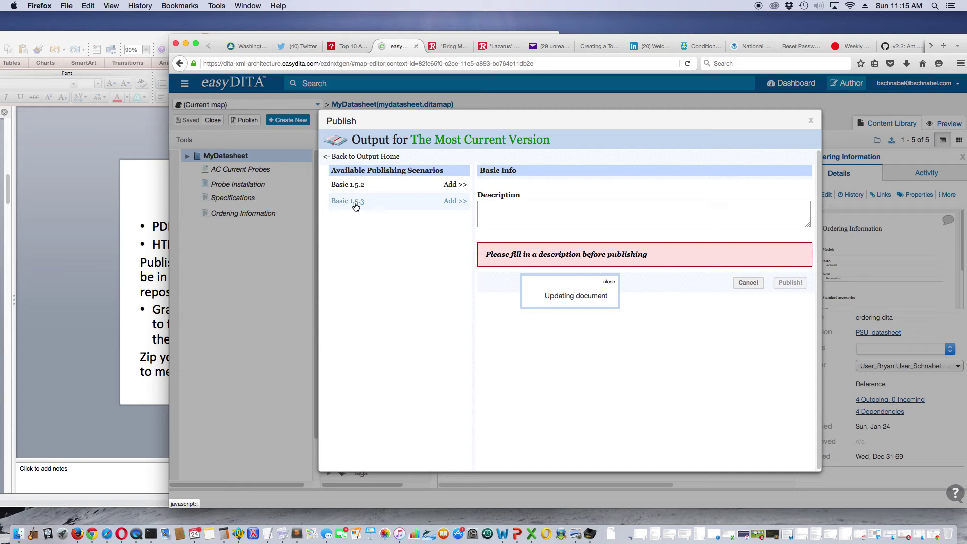
{"action": "left_click", "coordinate": [450, 202]}
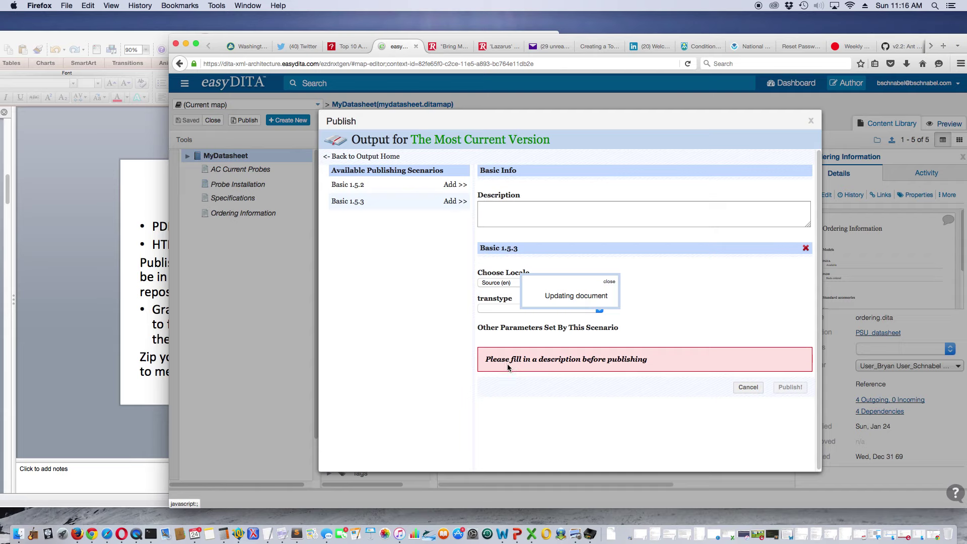
- Enter MyPDF as the description of the new publish
{"action": "left_click", "coordinate": [501, 310]}
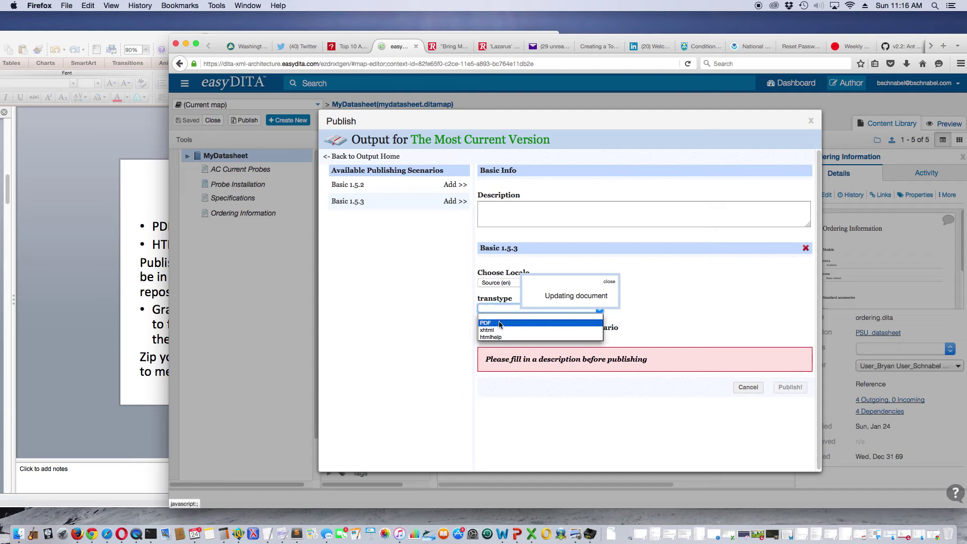
{"action": "left_click", "coordinate": [510, 208]}
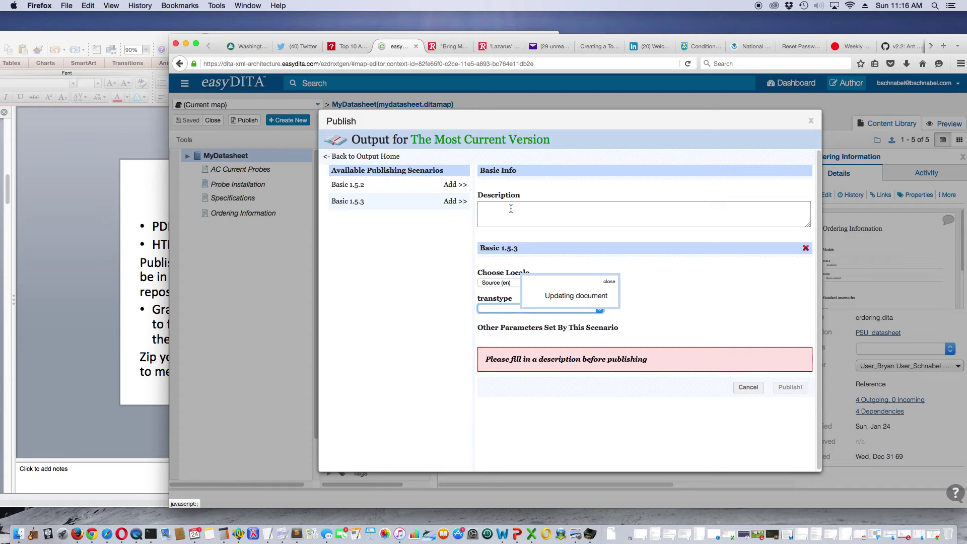
{"action": "left_click", "coordinate": [511, 209]}
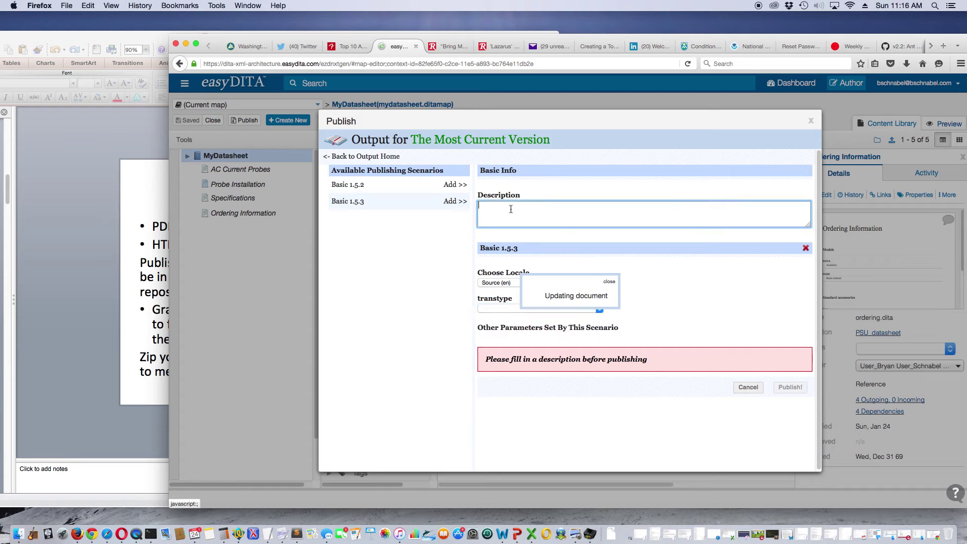
{"action": "type", "text": "MyPDF"}
{"action": "left_click", "coordinate": [599, 270]}
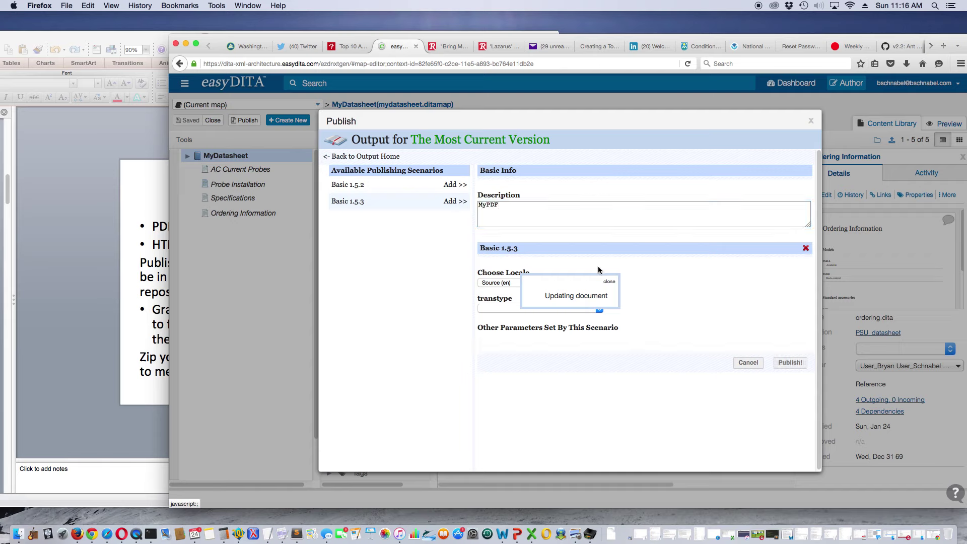
- Set the Basic 1.5.3 scenario's transtype to PDF and publish the MyPDF output
{"action": "left_click", "coordinate": [502, 306]}
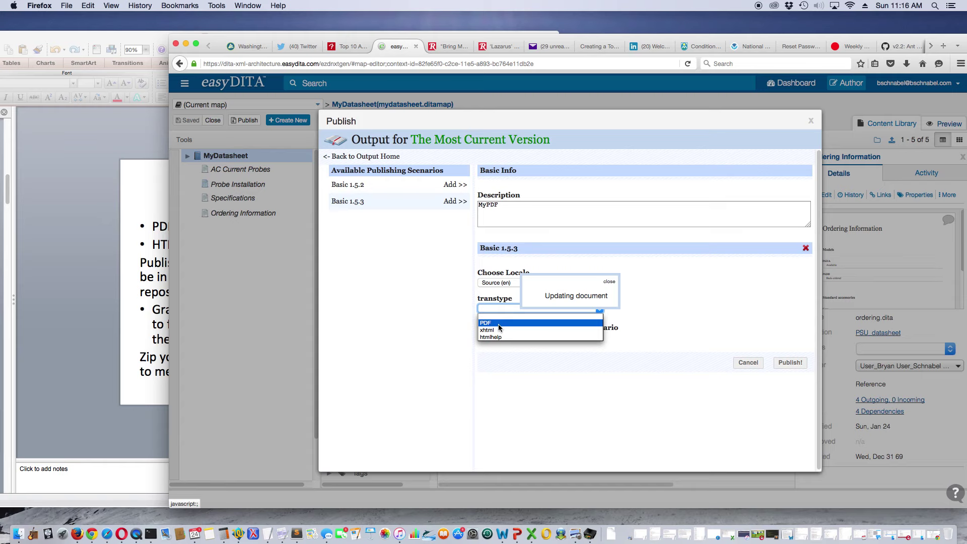
{"action": "left_click", "coordinate": [497, 324]}
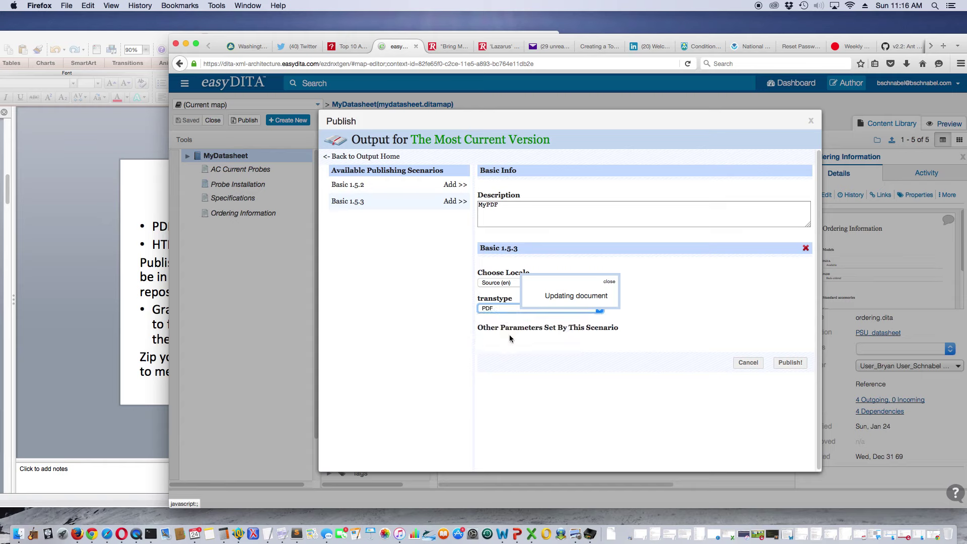
{"action": "left_click", "coordinate": [786, 363]}
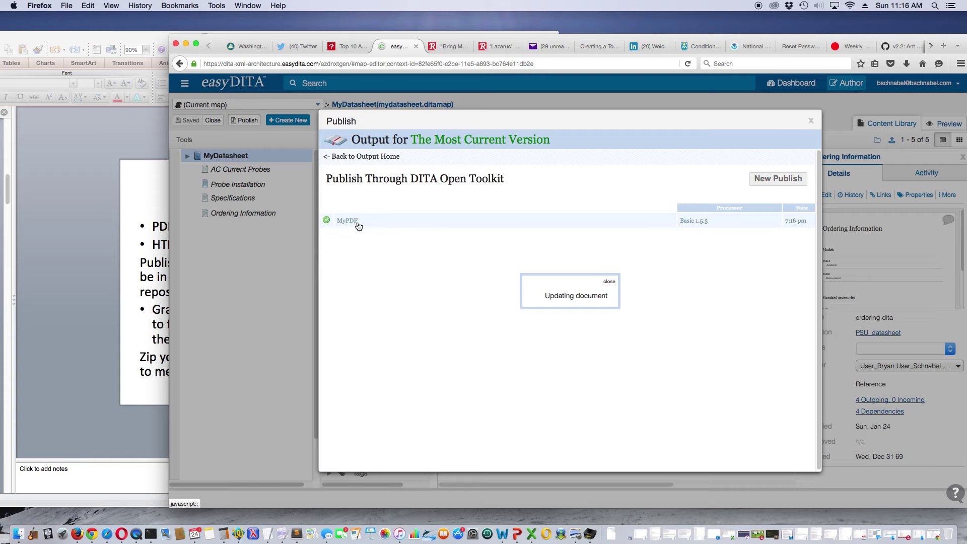
- Download the published MyPDF output and save its ZIP archive to the Desktop
{"action": "left_click", "coordinate": [353, 224]}
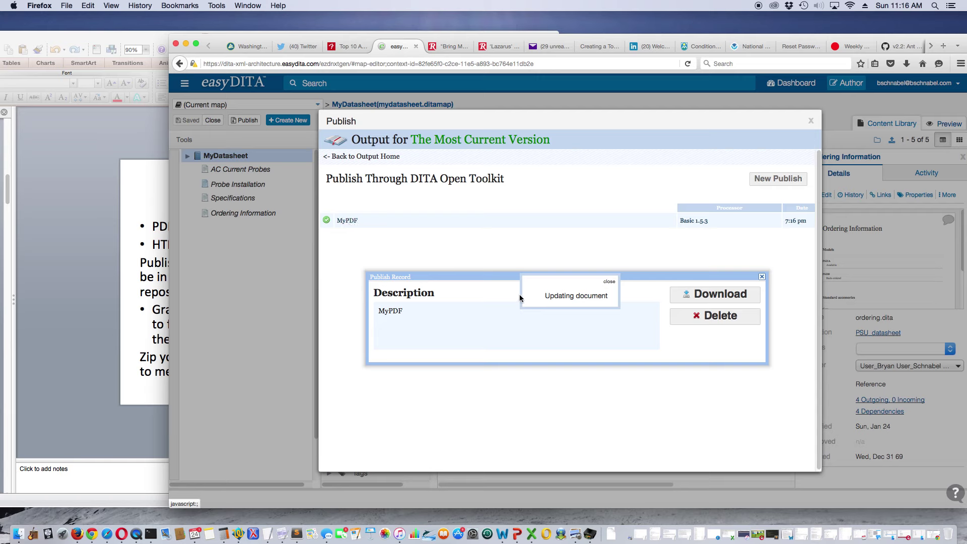
{"action": "left_click", "coordinate": [692, 298]}
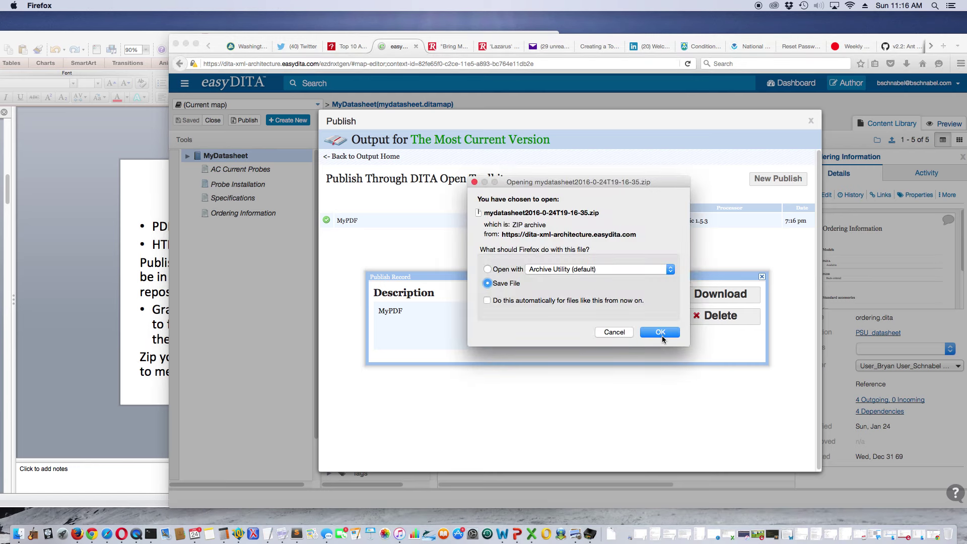
{"action": "left_click", "coordinate": [659, 332]}
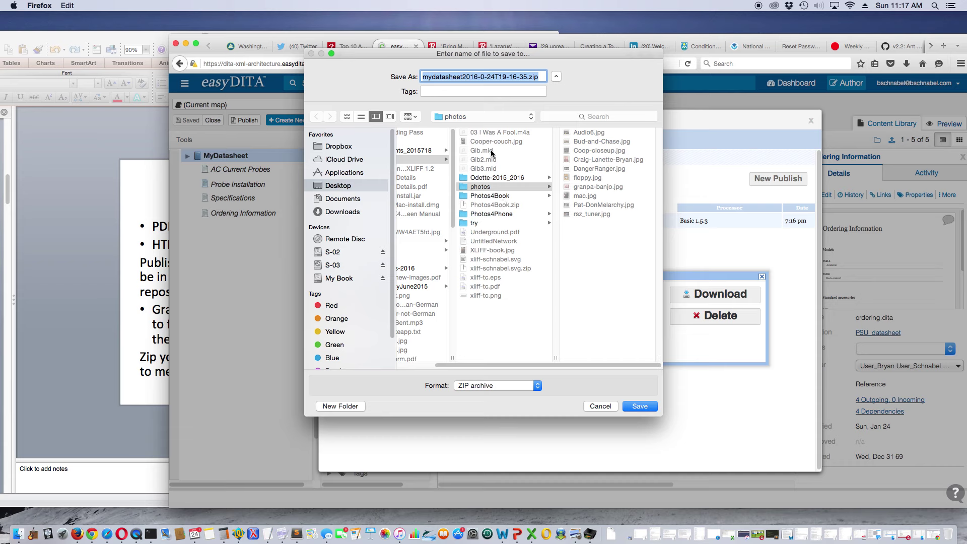
{"action": "left_click", "coordinate": [330, 187]}
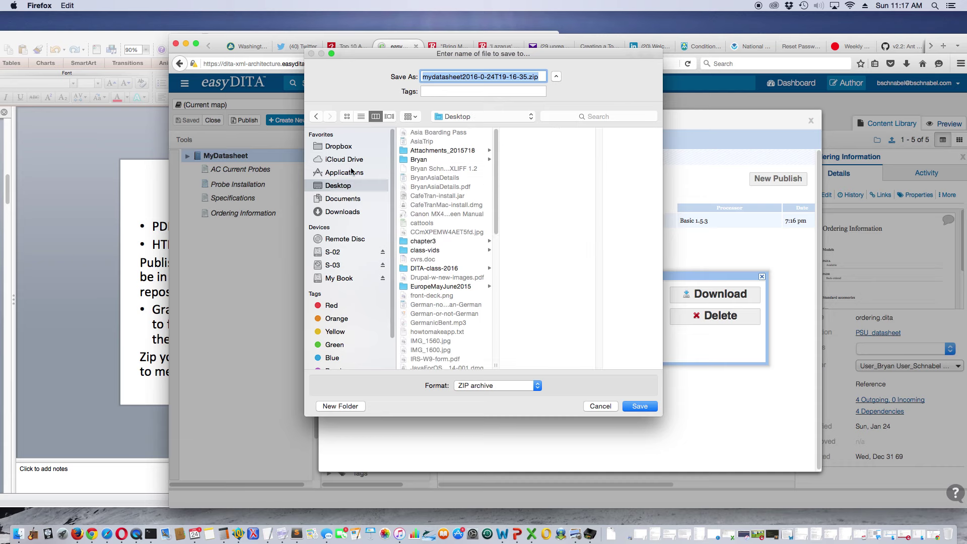
{"action": "left_click", "coordinate": [628, 406]}
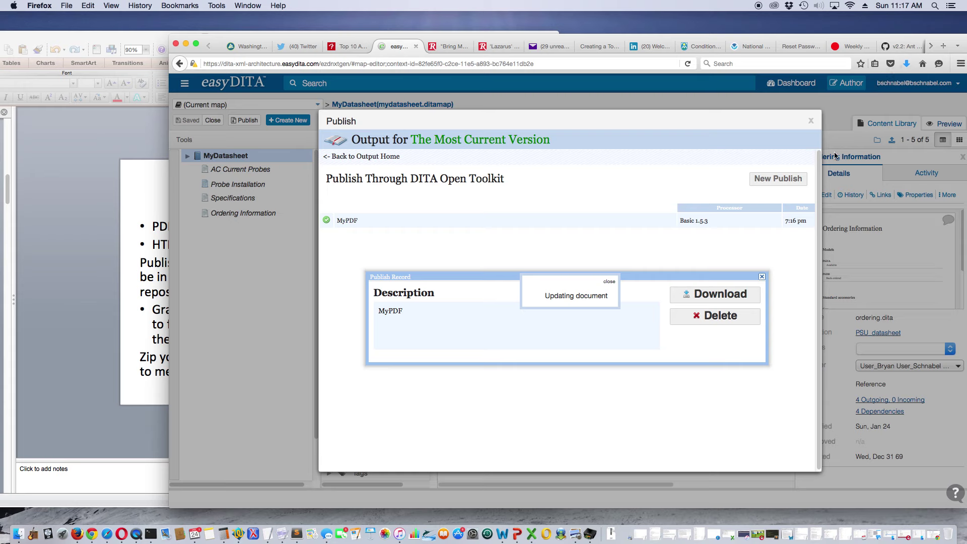
- Locate the downloaded archive and look through the contents and topic pages of its mydatasheet.pdf
{"action": "left_click", "coordinate": [907, 66]}
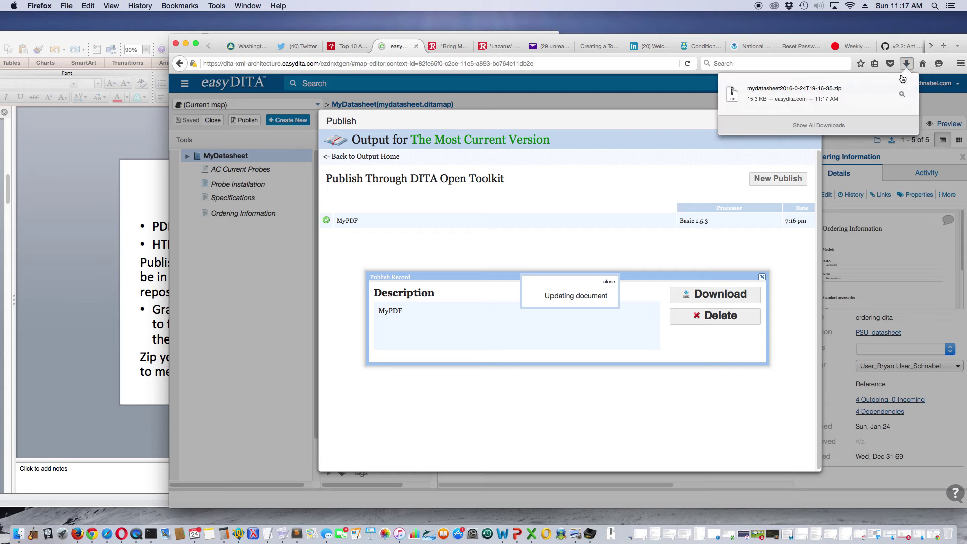
{"action": "left_click", "coordinate": [905, 94]}
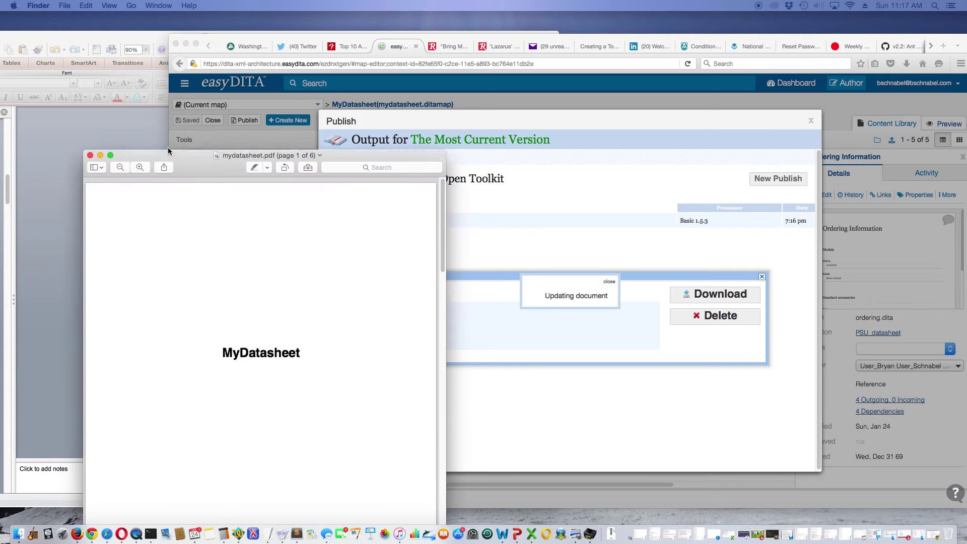
{"action": "scroll", "coordinate": [217, 205], "scroll_direction": "down", "scroll_amount": 5}
{"action": "scroll", "coordinate": [217, 205], "scroll_direction": "down", "scroll_amount": 10}
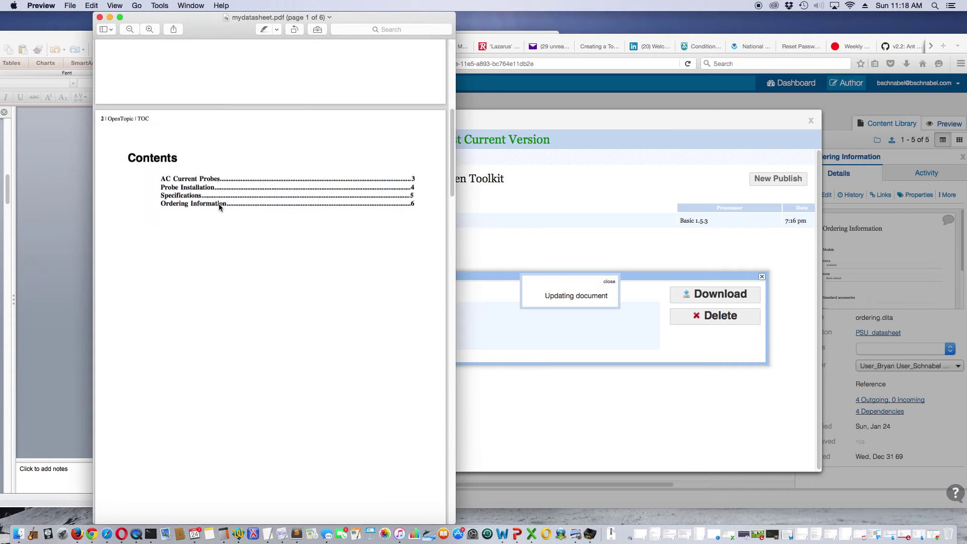
{"action": "scroll", "coordinate": [222, 207], "scroll_direction": "down", "scroll_amount": 10}
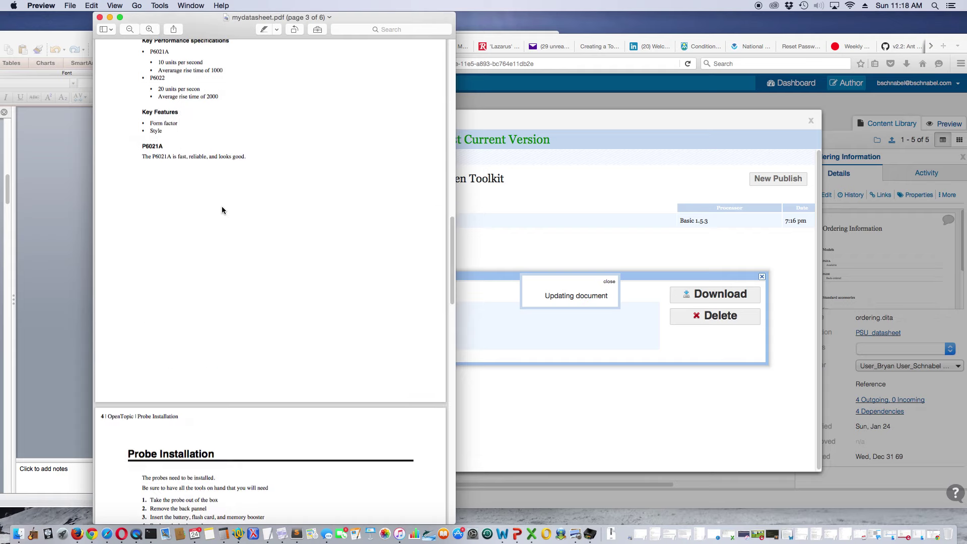
{"action": "scroll", "coordinate": [224, 210], "scroll_direction": "up", "scroll_amount": 8}
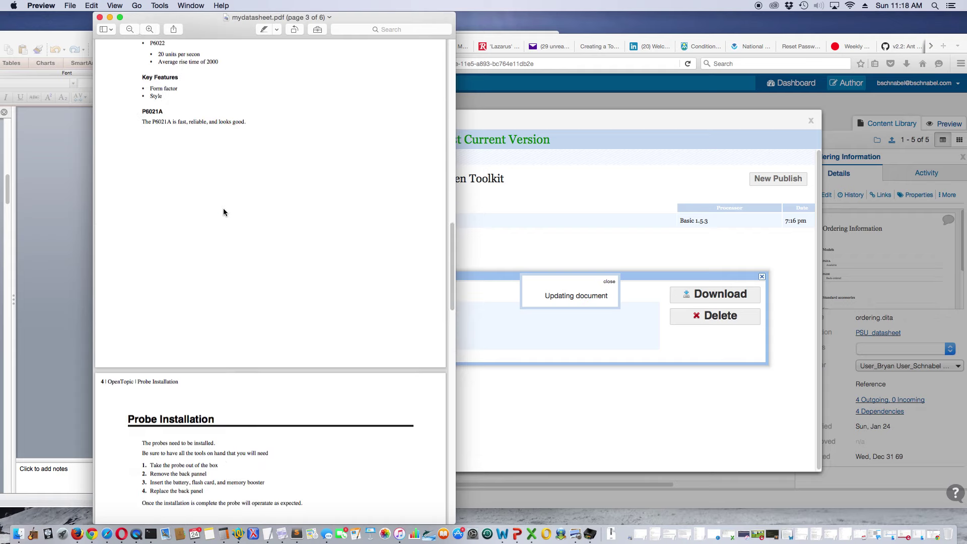
{"action": "left_click", "coordinate": [99, 19]}
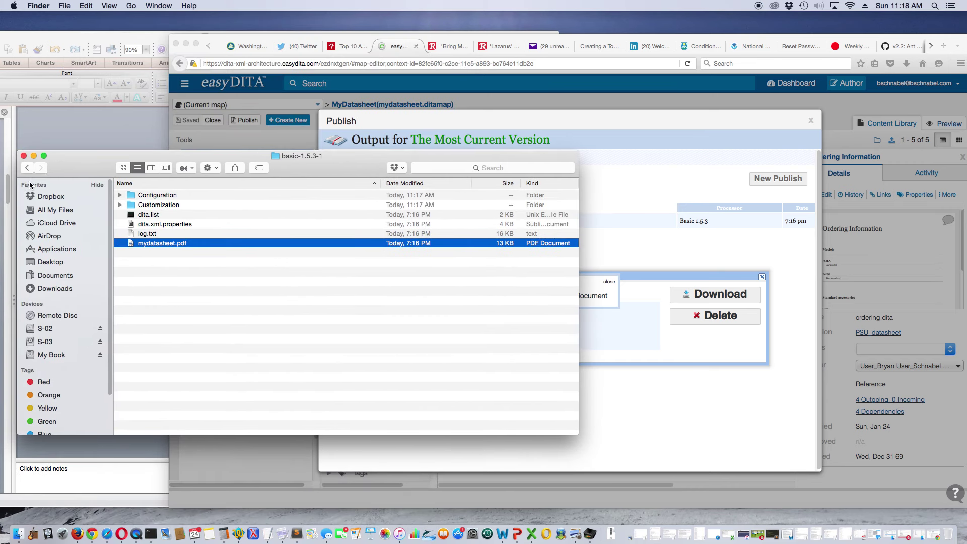
- Browse from the Desktop through the jmc_publish_mydatasheet folder to mydatasheet.pdf in basic-1.5.3-1, and close the file window
{"action": "left_click_drag", "start_coordinate": [28, 171], "coordinate": [103, 171]}
{"action": "left_click", "coordinate": [35, 264]}
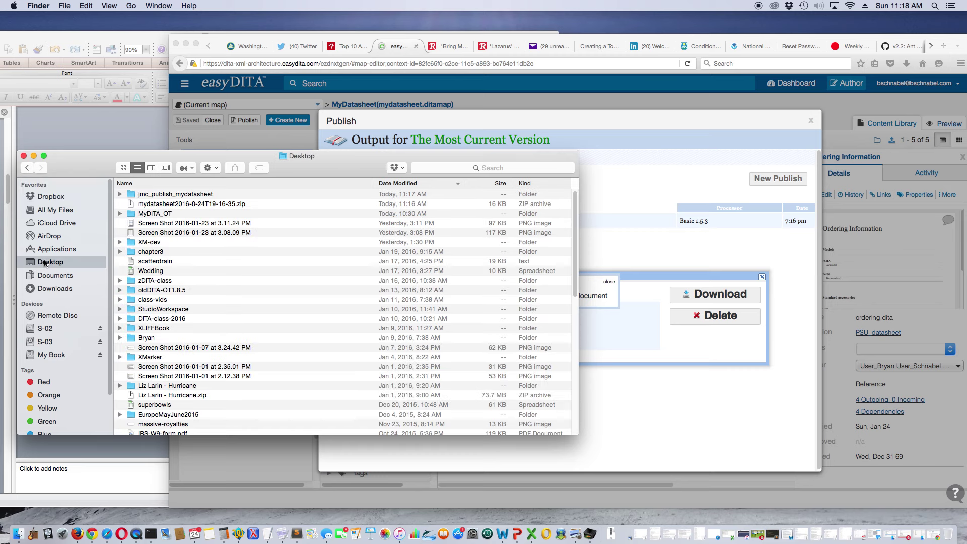
{"action": "left_click", "coordinate": [144, 204]}
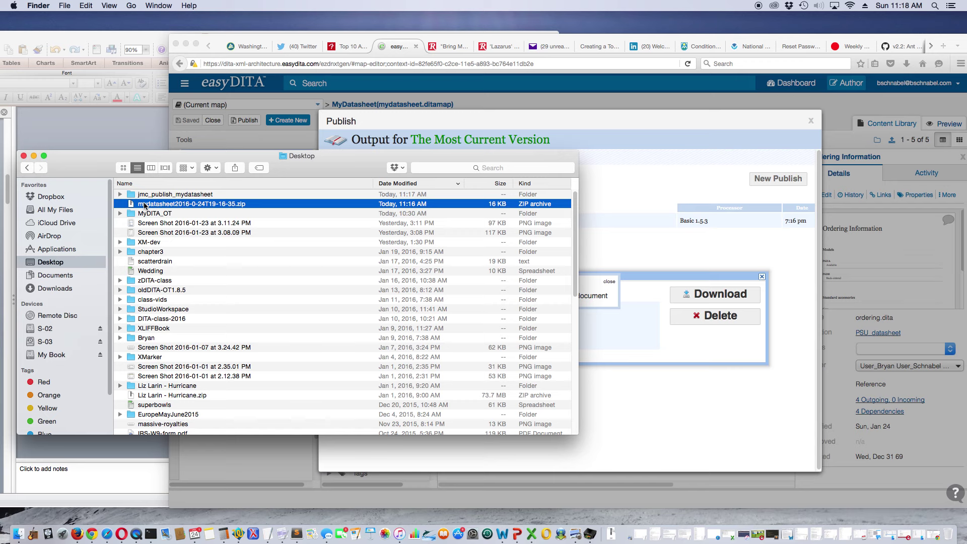
{"action": "left_click", "coordinate": [147, 194]}
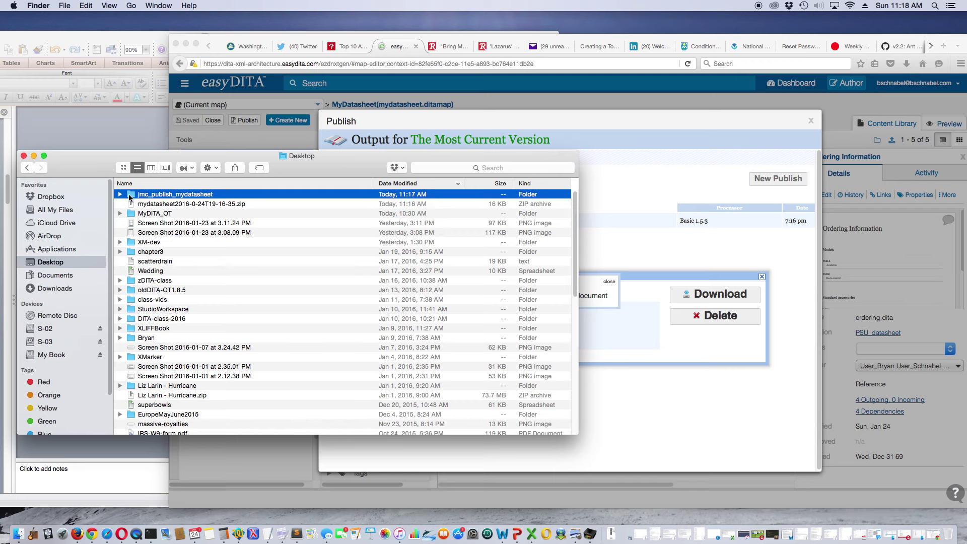
{"action": "double_click", "coordinate": [130, 196]}
{"action": "double_click", "coordinate": [132, 195]}
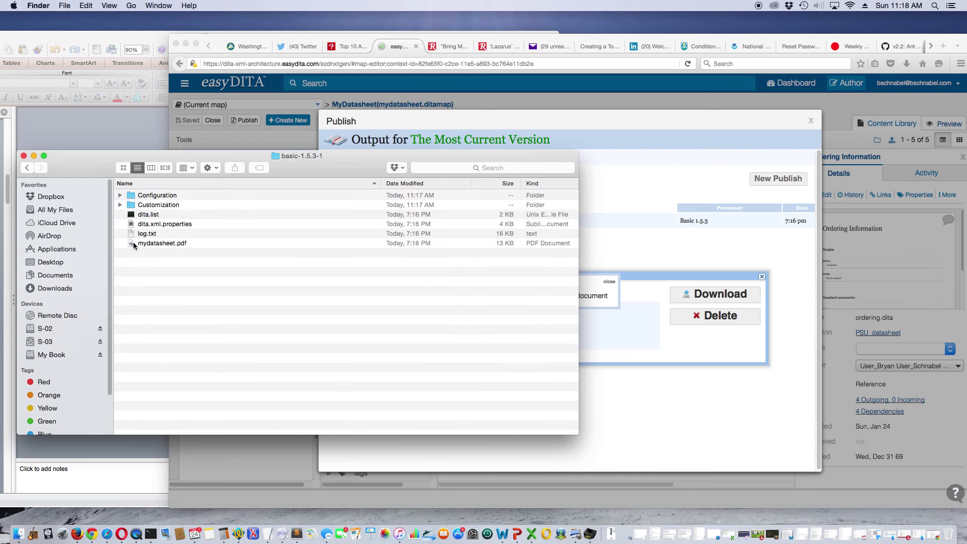
{"action": "left_click", "coordinate": [134, 245]}
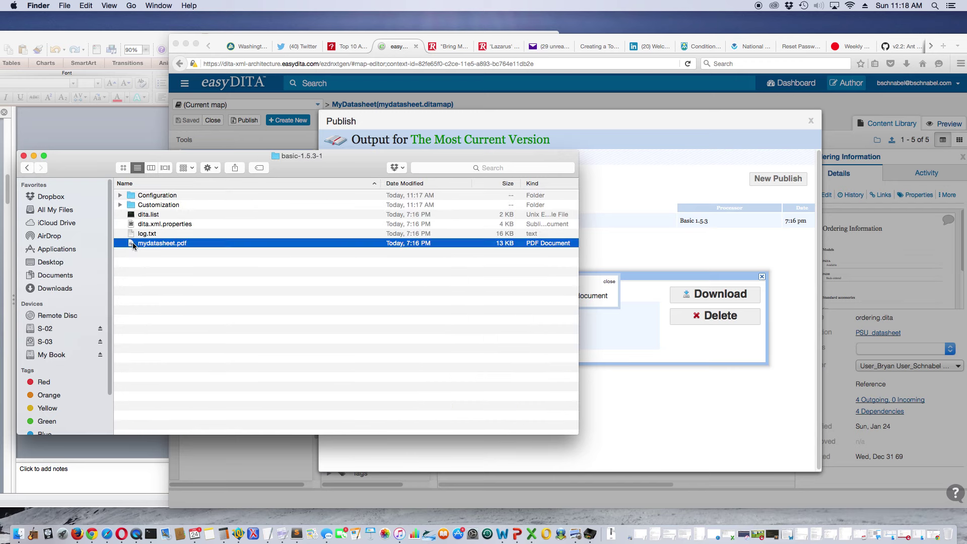
{"action": "left_click", "coordinate": [24, 156]}
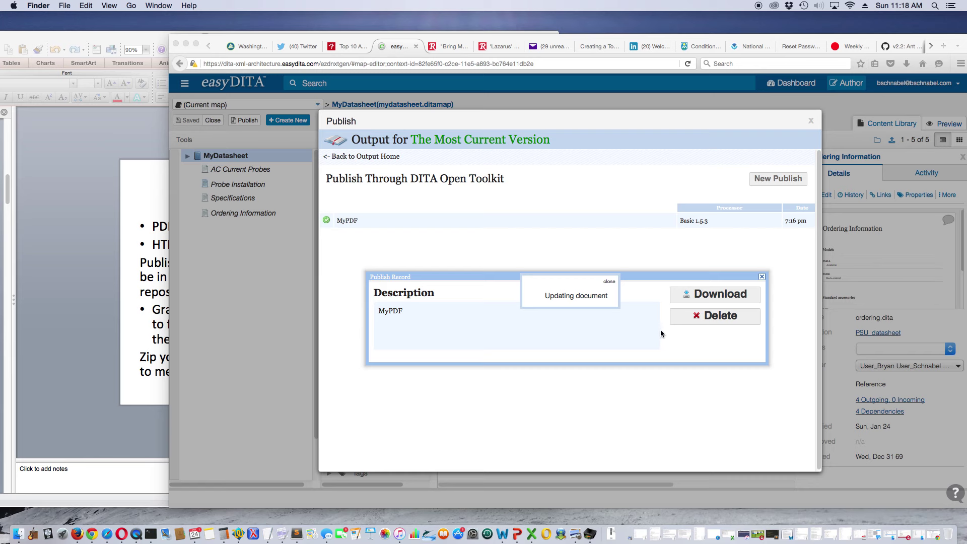
- Close the Publish dialog in easyDITA and open intro.dita for editing
{"action": "left_click", "coordinate": [761, 277]}
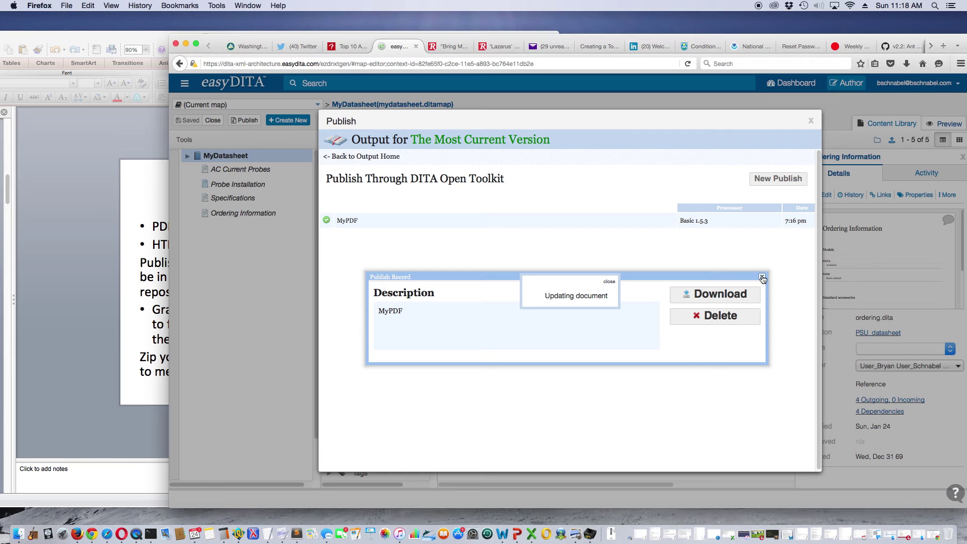
{"action": "left_click", "coordinate": [810, 122]}
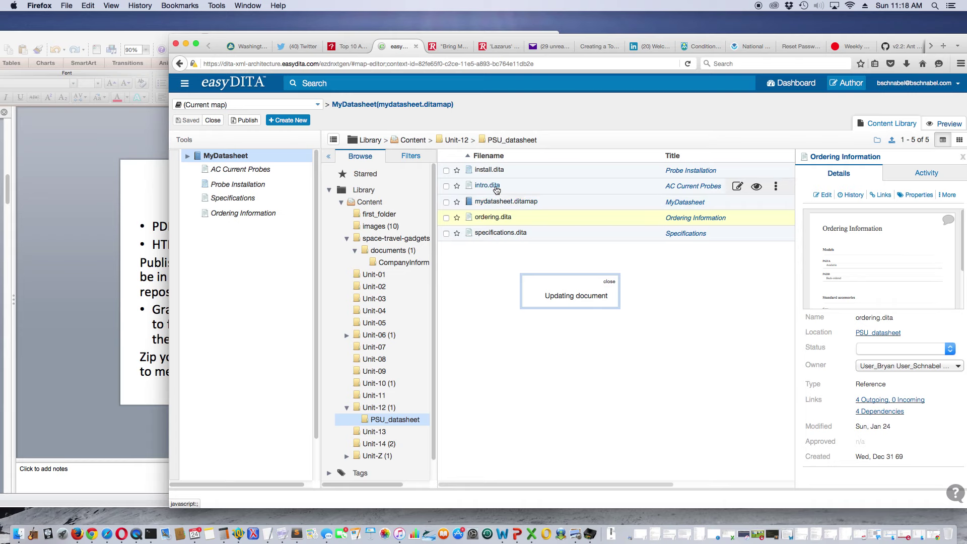
{"action": "left_click", "coordinate": [742, 189]}
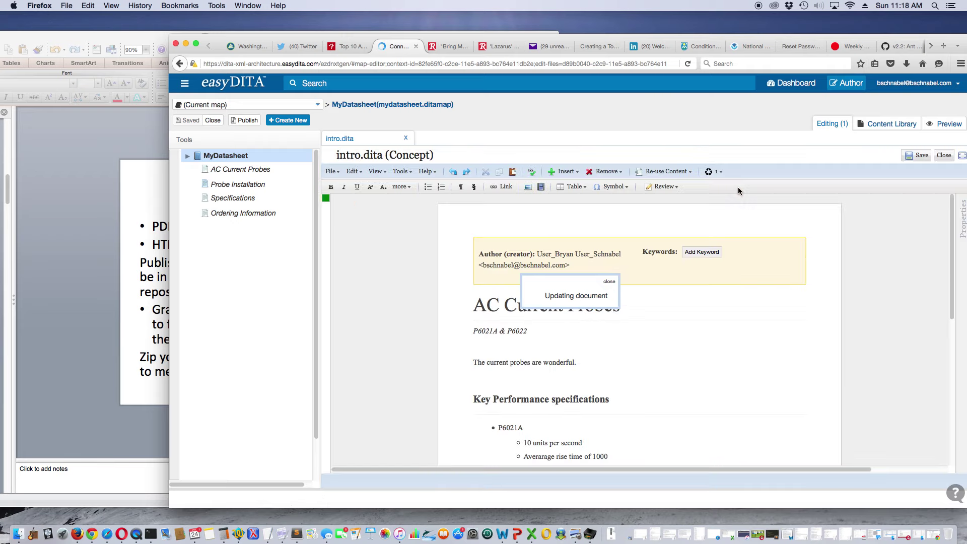
{"action": "scroll", "coordinate": [710, 282], "scroll_direction": "down", "scroll_amount": 2}
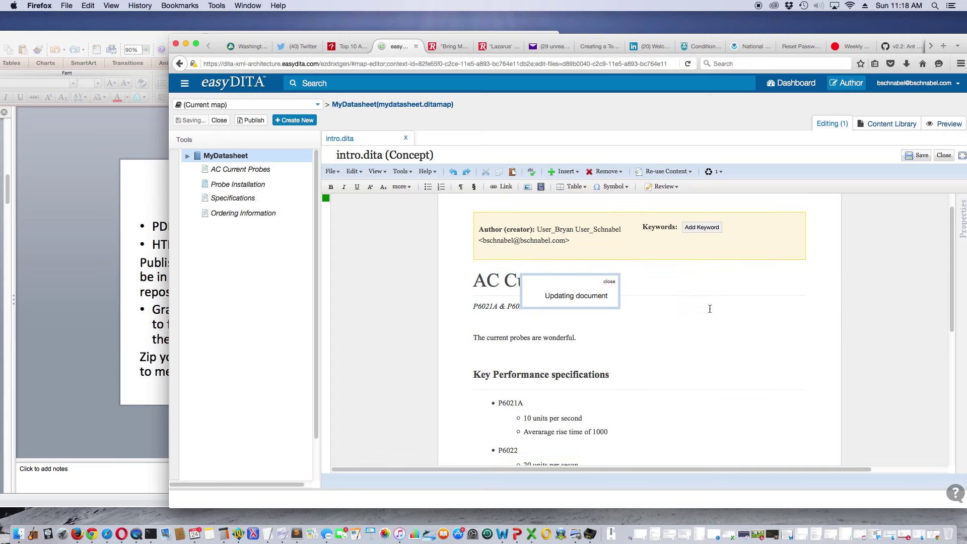
{"action": "scroll", "coordinate": [710, 308], "scroll_direction": "down", "scroll_amount": 1}
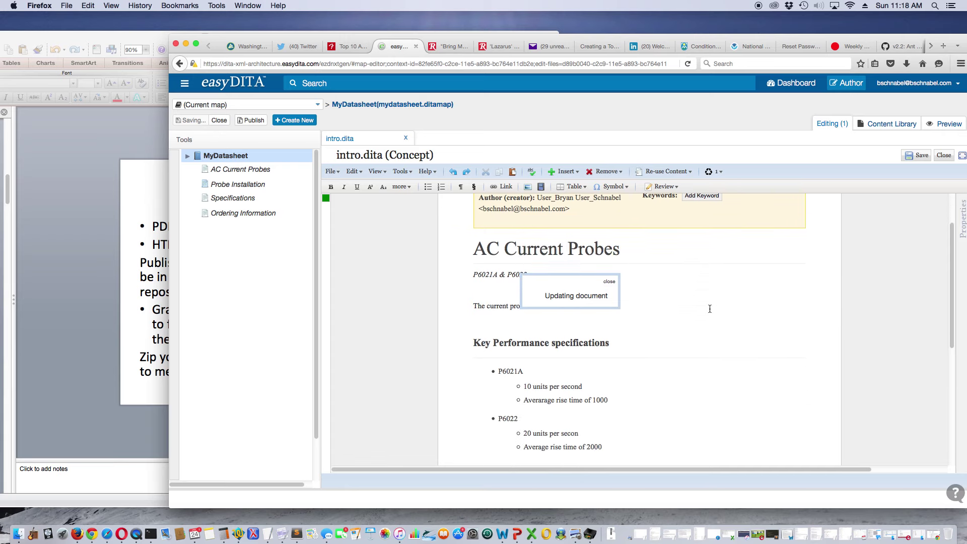
- Switch to PowerPoint and check the required image on the "Required parts - part 1" slide
{"action": "left_click", "coordinate": [117, 323]}
{"action": "key", "text": "Up"}
{"action": "key", "text": "Up"}
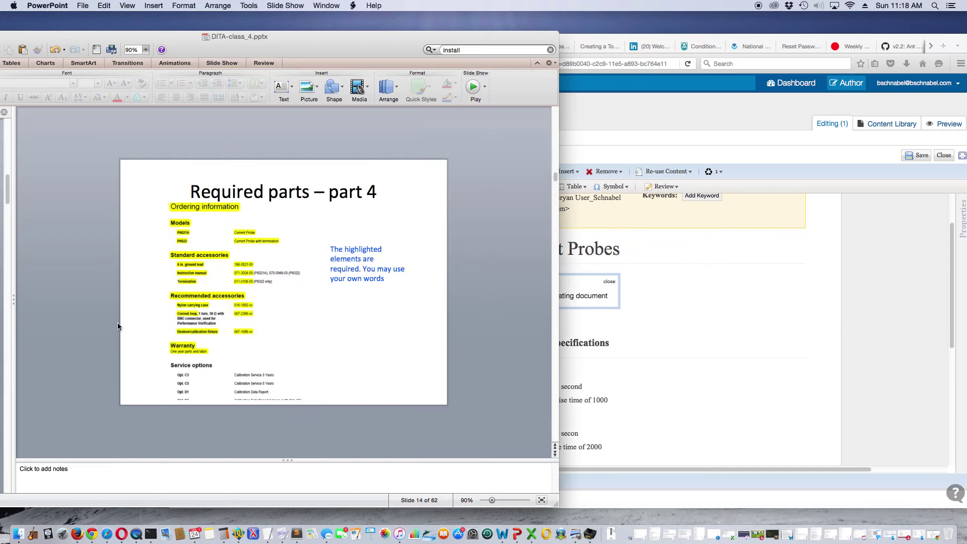
{"action": "key", "text": "Up"}
{"action": "key", "text": "Up"}
{"action": "key", "text": "Up"}
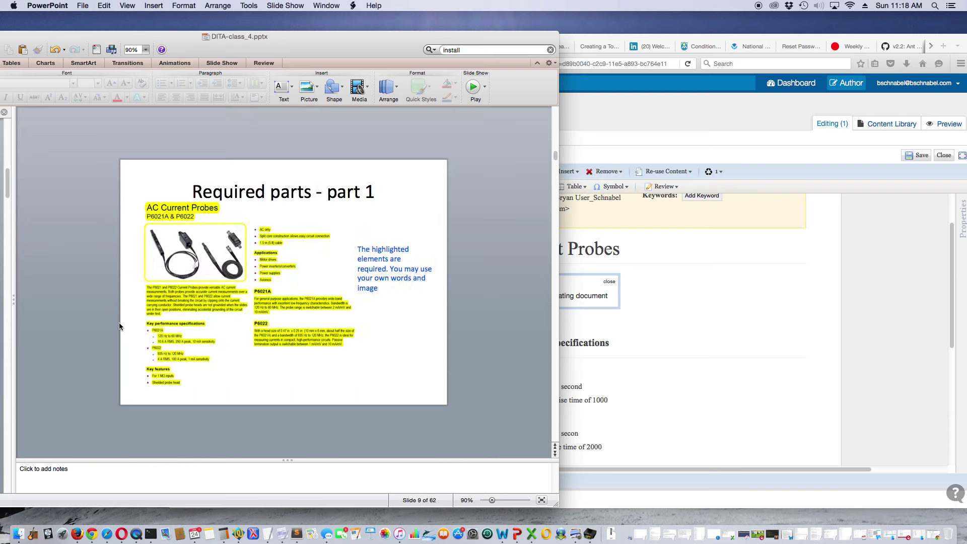
{"action": "left_click", "coordinate": [193, 268]}
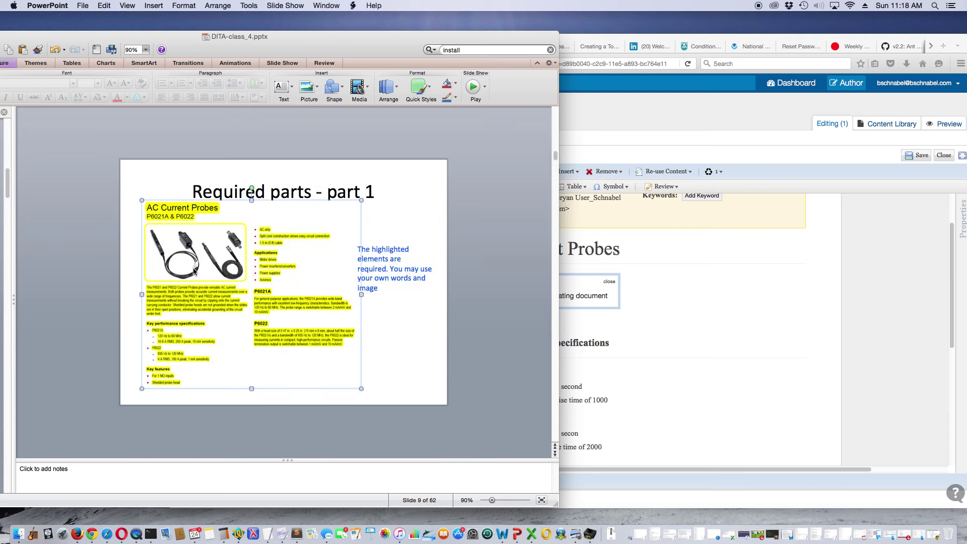
- Switch back to Firefox and insert a figure before the text "The current probes are wonderful." in intro.dita
{"action": "left_click", "coordinate": [591, 328]}
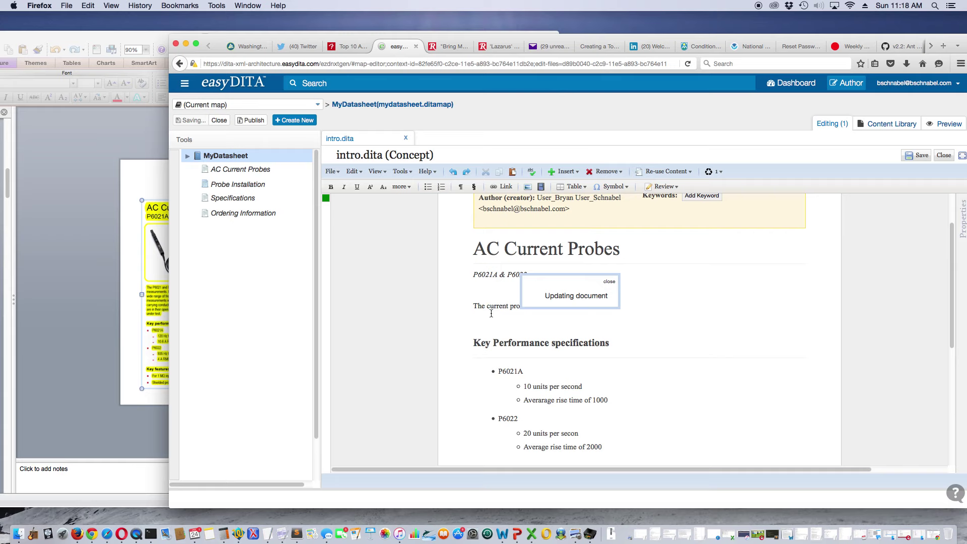
{"action": "left_click", "coordinate": [487, 298]}
{"action": "left_click", "coordinate": [571, 172]}
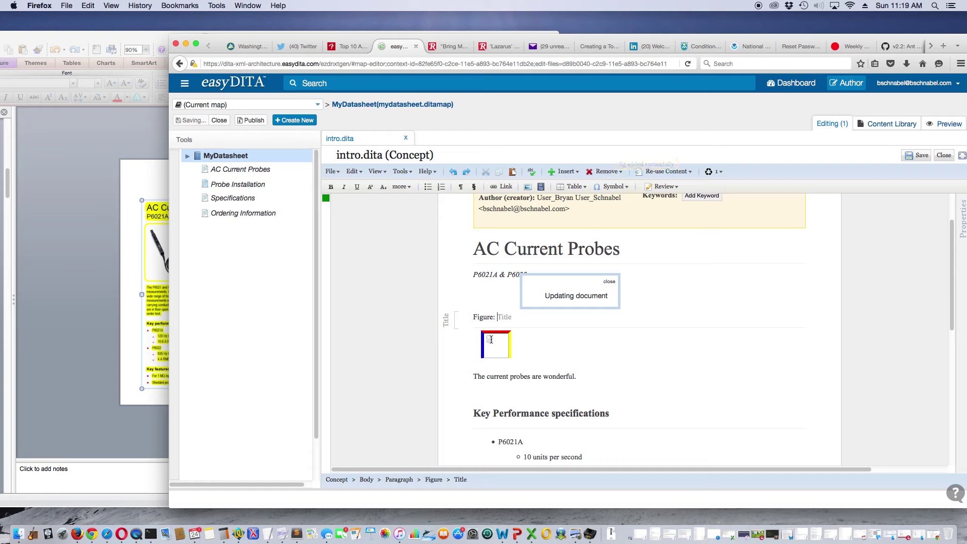
- Set the new figure's image to david-gilmour-stratocaster.jpg from the library's images folder
{"action": "left_click", "coordinate": [491, 343]}
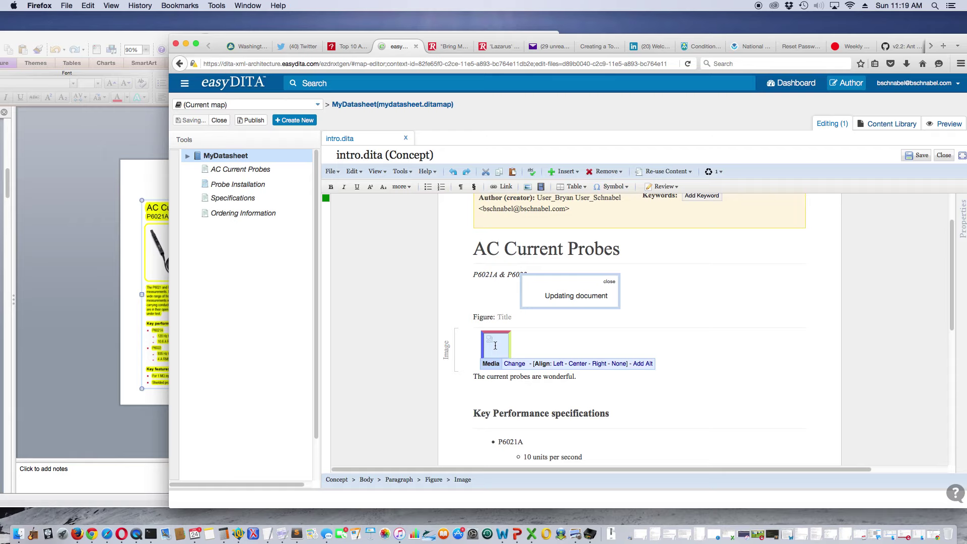
{"action": "left_click", "coordinate": [512, 366]}
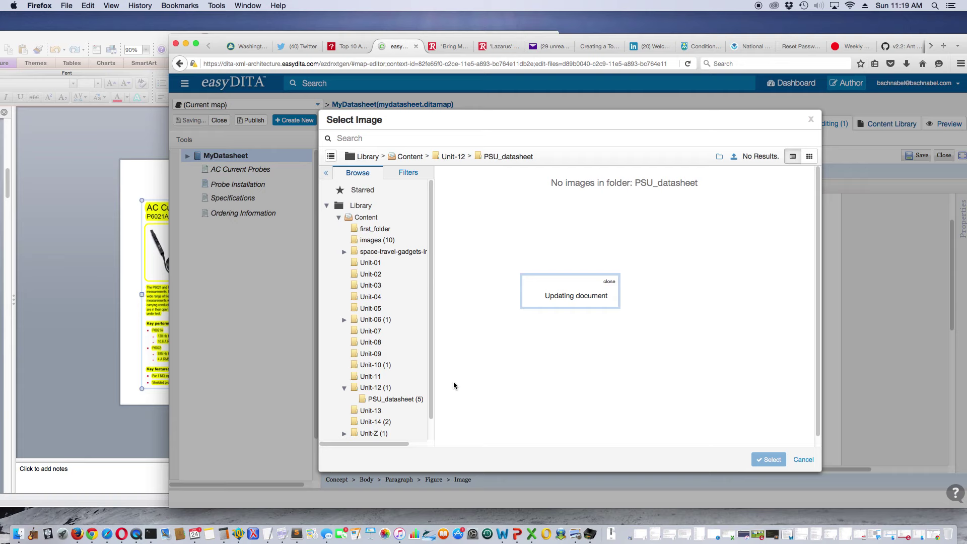
{"action": "left_click", "coordinate": [376, 243]}
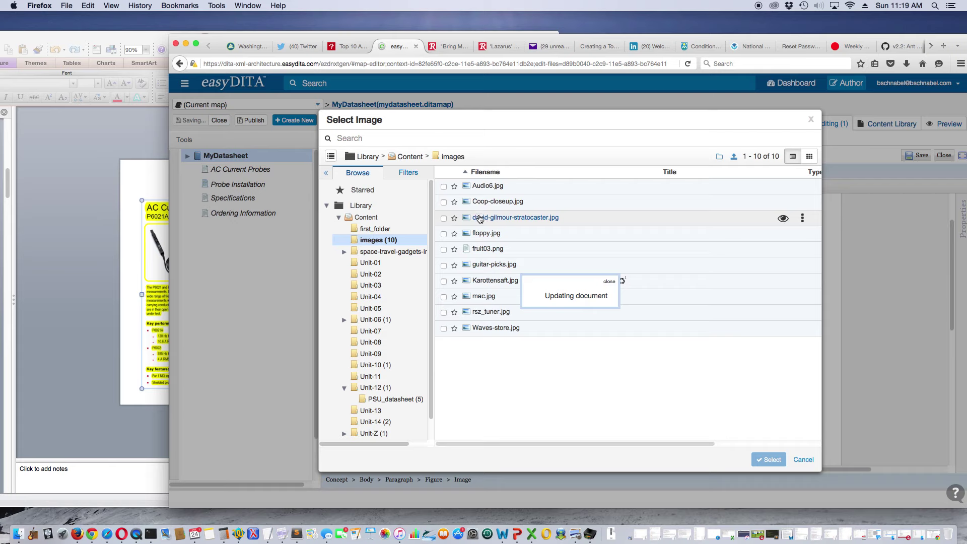
{"action": "left_click", "coordinate": [444, 219]}
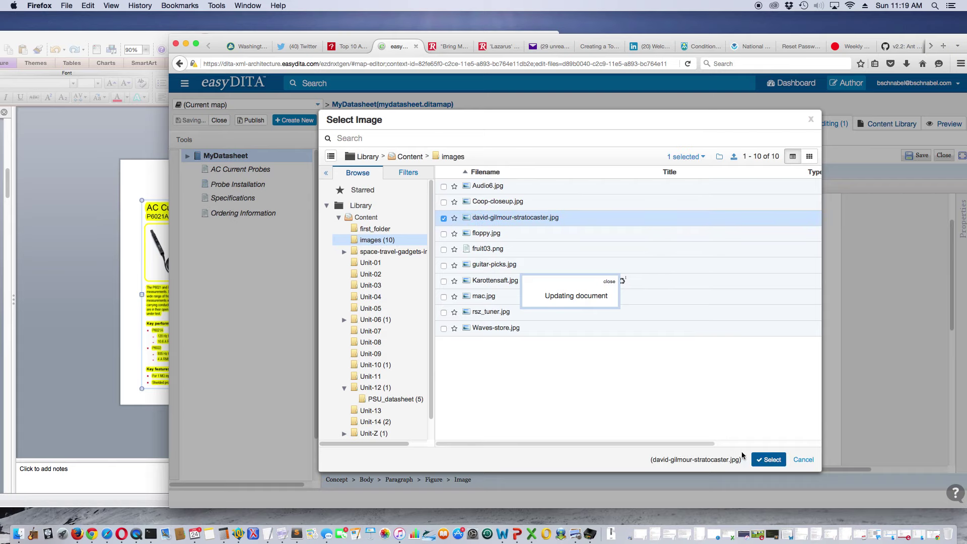
{"action": "left_click", "coordinate": [763, 460]}
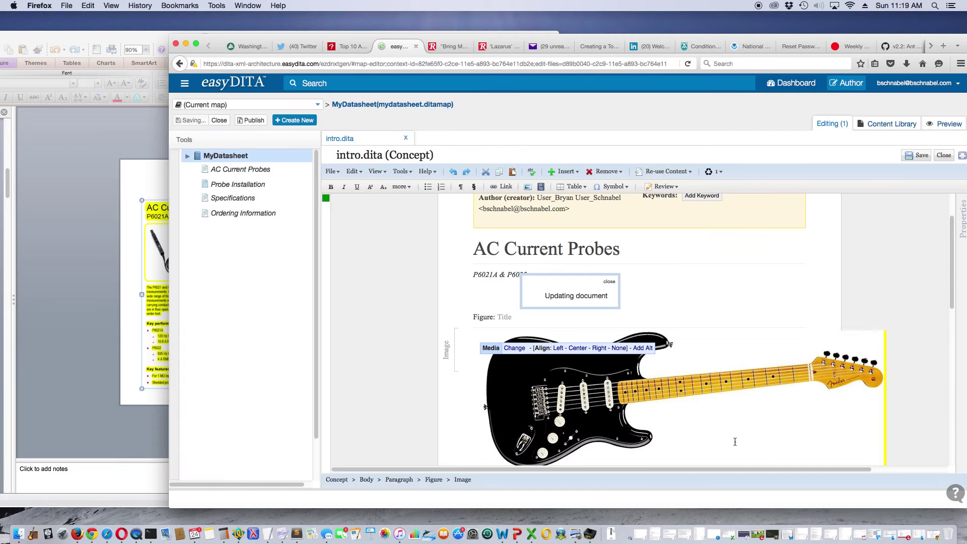
- Add the alternate text "Guitar" to the new figure's image, and save and close intro.dita
{"action": "scroll", "coordinate": [715, 429], "scroll_direction": "down", "scroll_amount": 2}
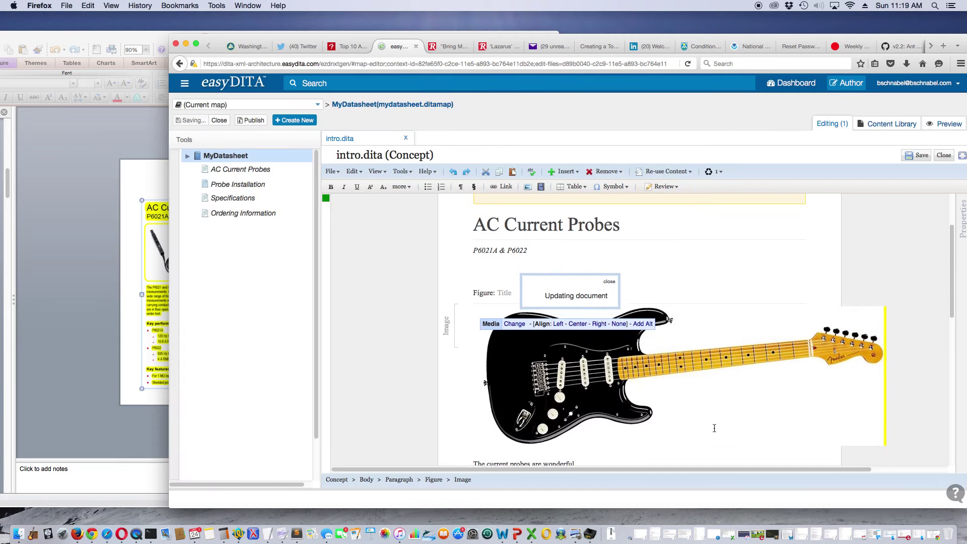
{"action": "scroll", "coordinate": [714, 428], "scroll_direction": "up", "scroll_amount": 2}
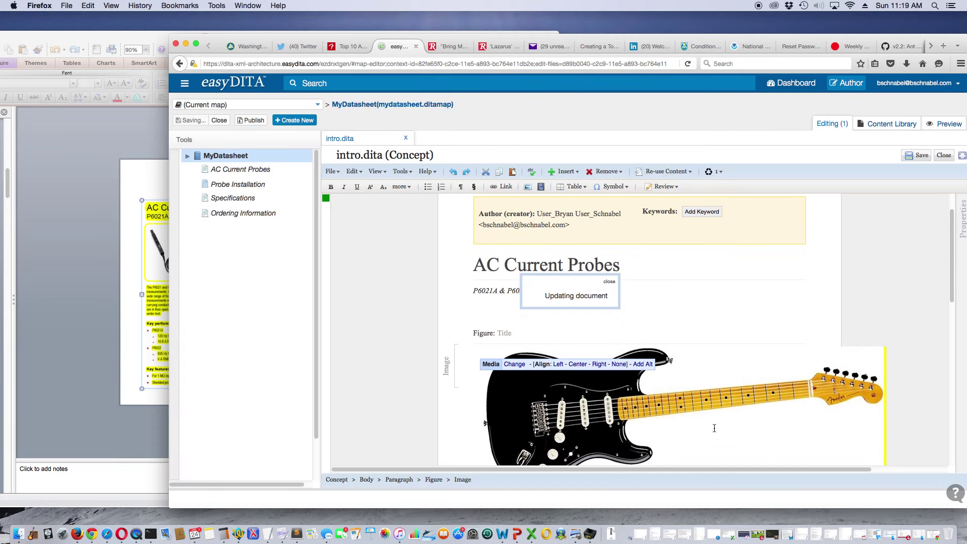
{"action": "left_click", "coordinate": [642, 365]}
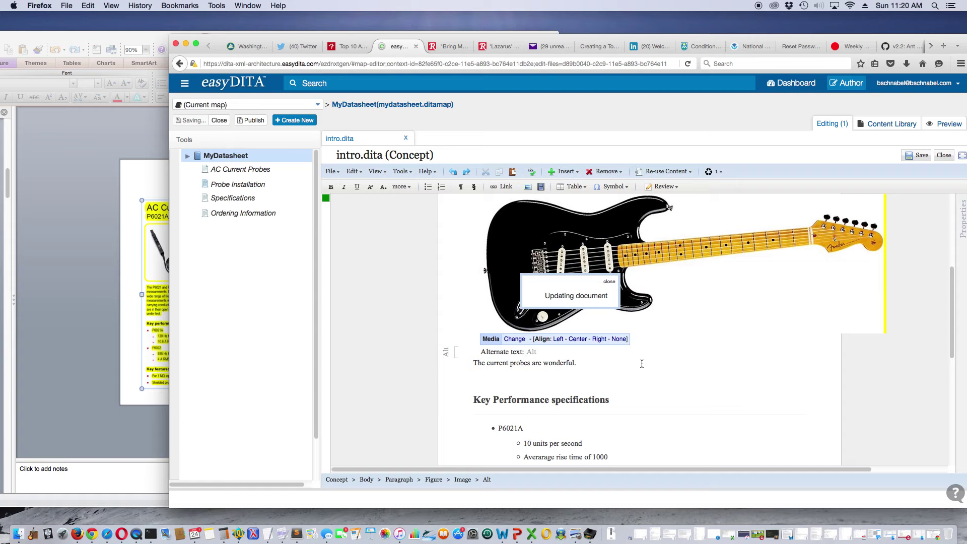
{"action": "type", "text": "Guitar"}
{"action": "left_click", "coordinate": [728, 401]}
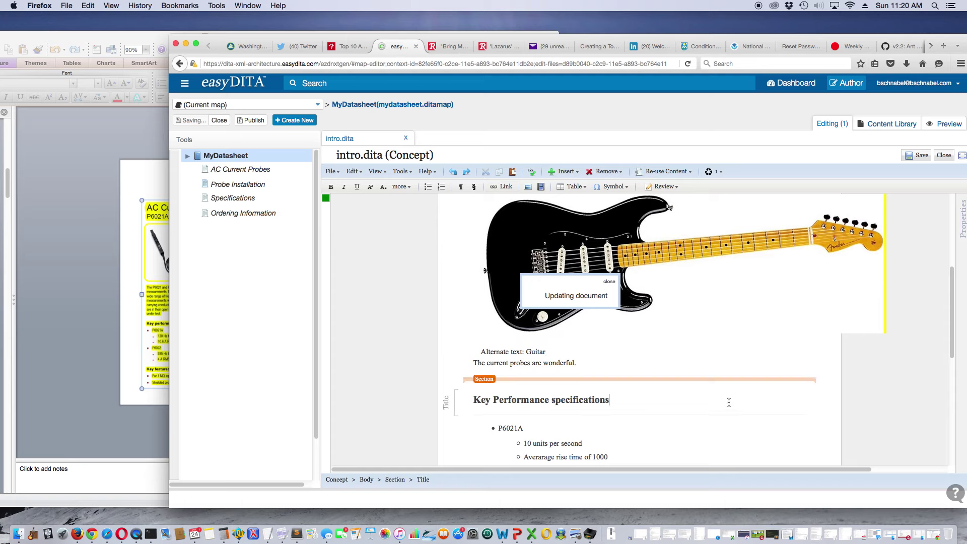
{"action": "left_click", "coordinate": [918, 156]}
{"action": "left_click", "coordinate": [943, 157]}
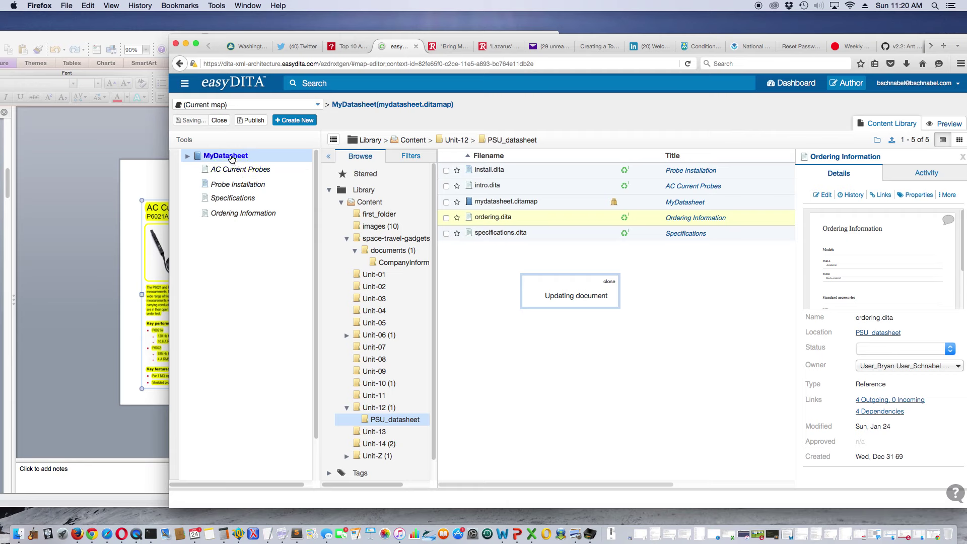
- Publish the MyDatasheet map through the DITA Open Toolkit with description "My XHTML", scenario Basic 1.5.3 and transtype xhtml
{"action": "left_click", "coordinate": [247, 123]}
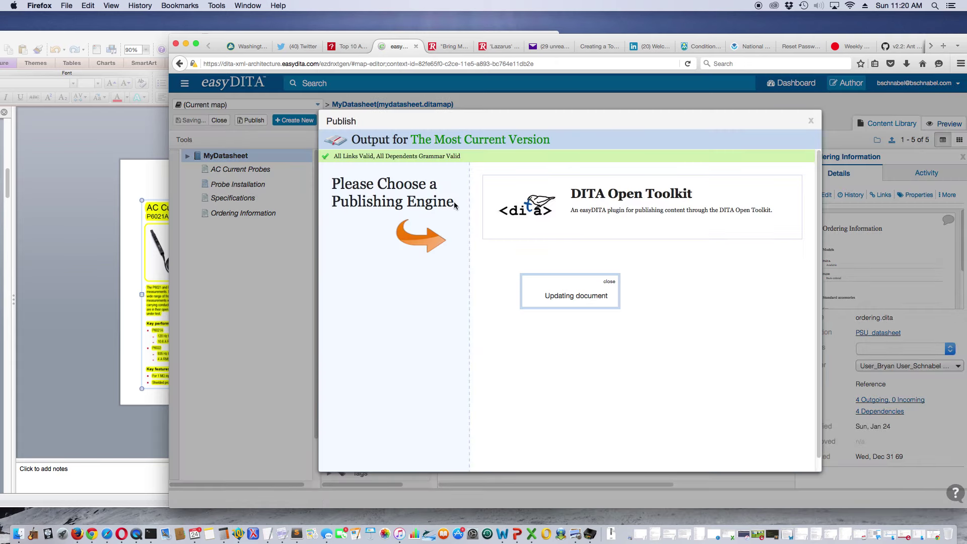
{"action": "left_click", "coordinate": [527, 211]}
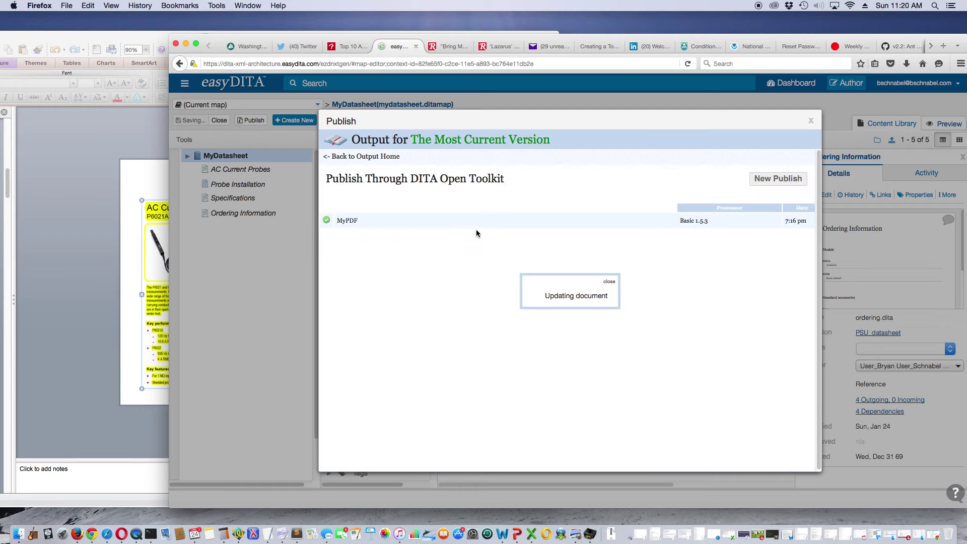
{"action": "left_click", "coordinate": [769, 179]}
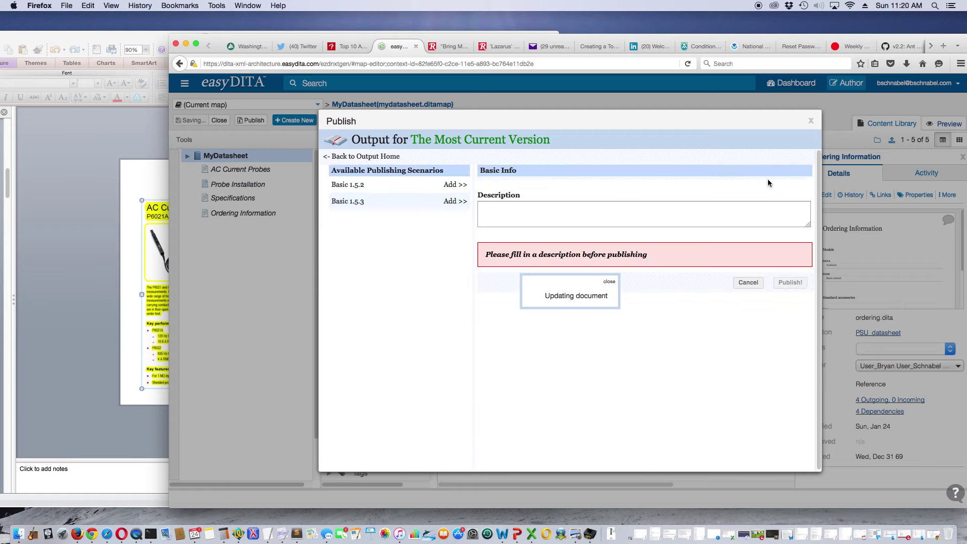
{"action": "left_click", "coordinate": [599, 214]}
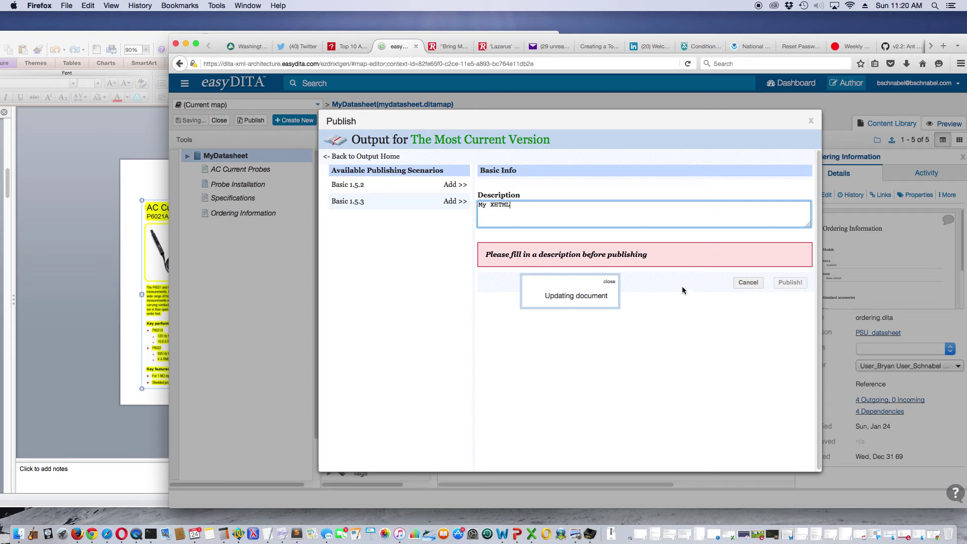
{"action": "left_click", "coordinate": [661, 237]}
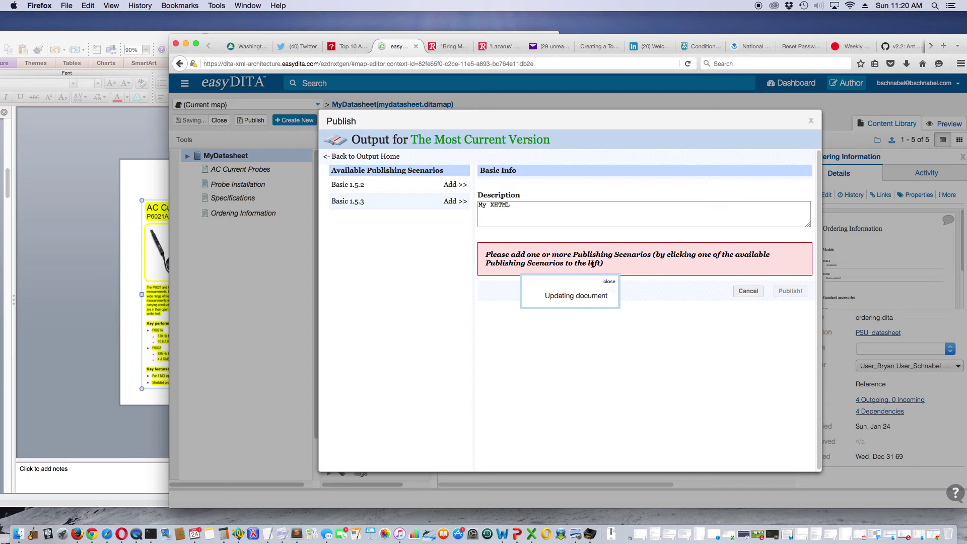
{"action": "left_click", "coordinate": [406, 206]}
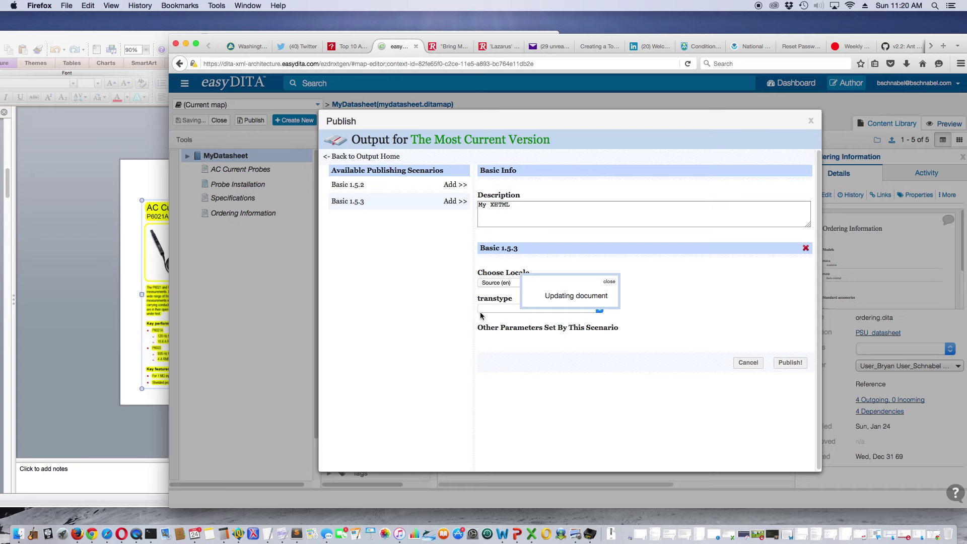
{"action": "left_click", "coordinate": [501, 311]}
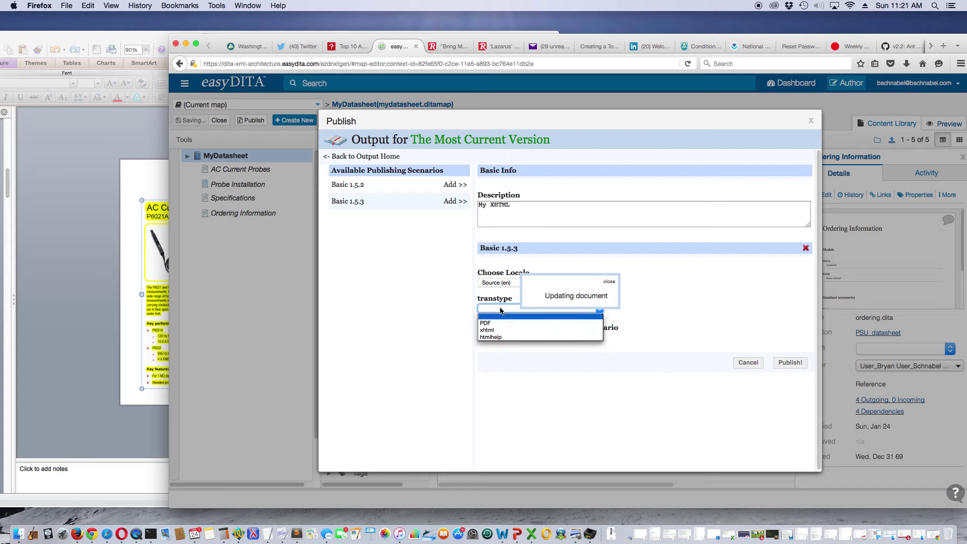
{"action": "left_click", "coordinate": [487, 330]}
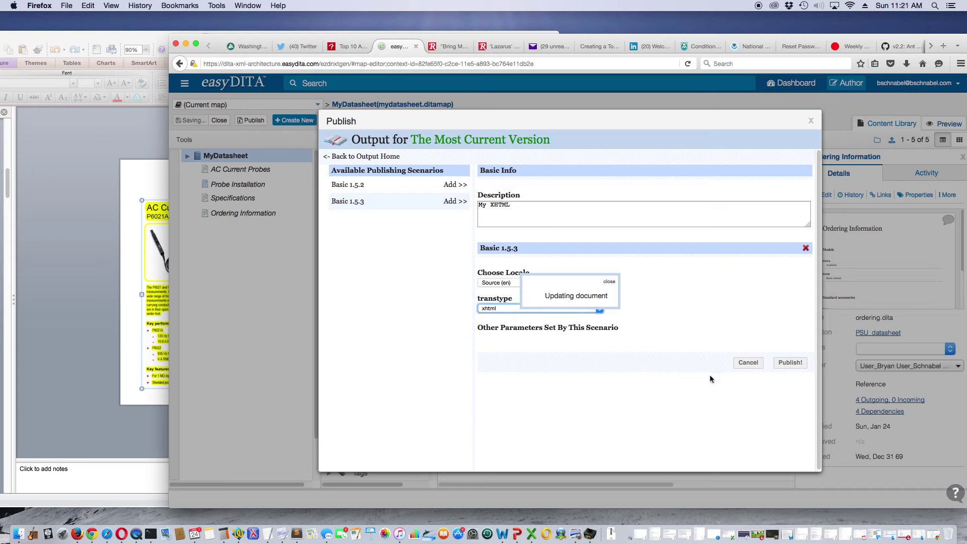
{"action": "left_click", "coordinate": [790, 362]}
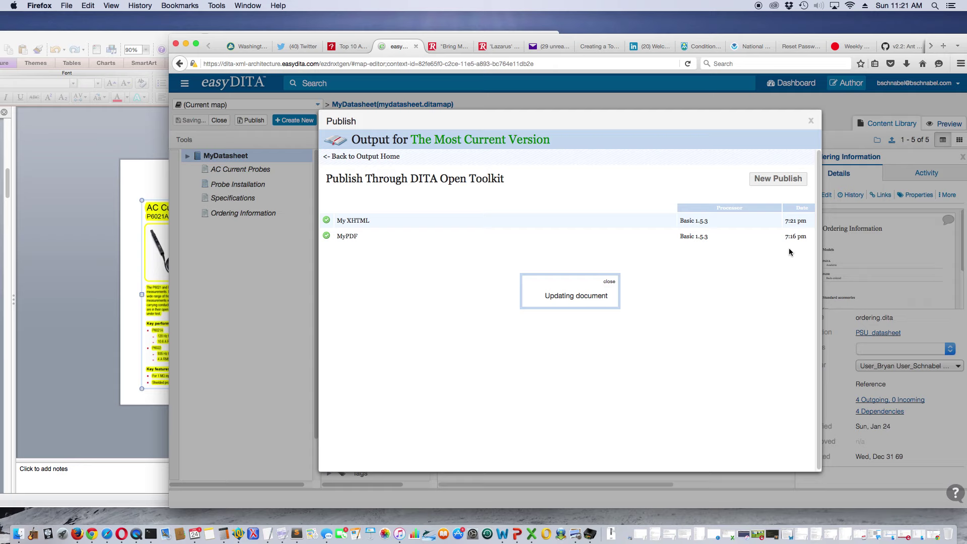
- Download the "My XHTML" output and save mydatasheet2016-0-24T19-21-10.zip to the Desktop
{"action": "left_click", "coordinate": [328, 222]}
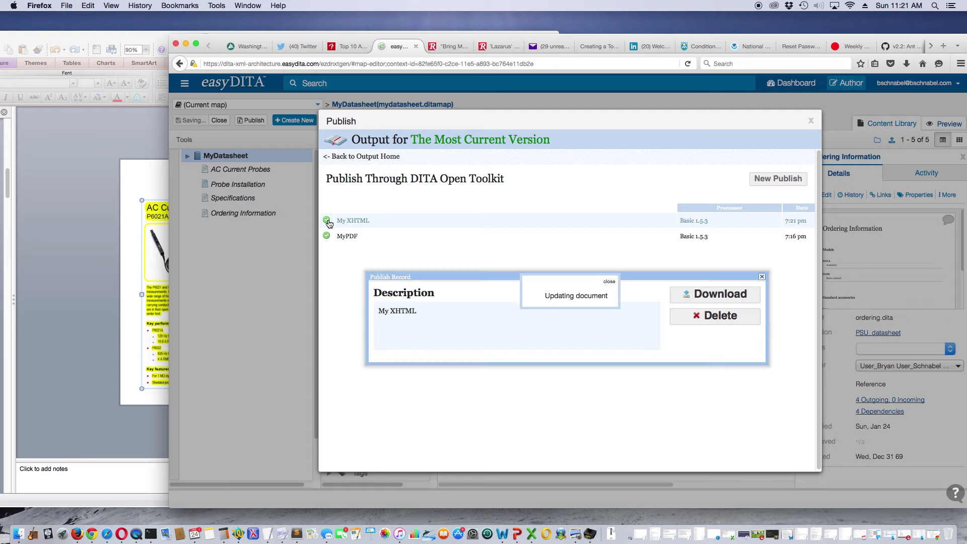
{"action": "left_click", "coordinate": [703, 294]}
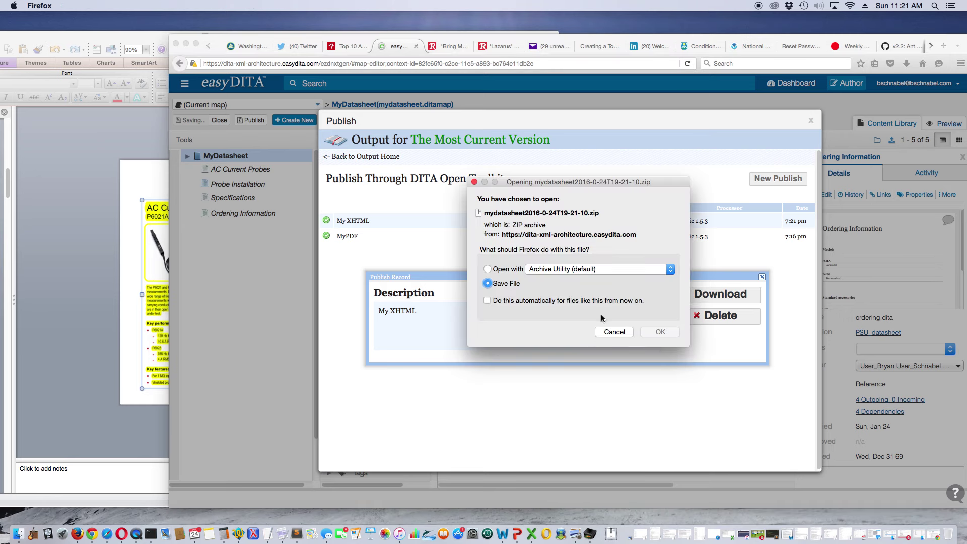
{"action": "left_click", "coordinate": [668, 331]}
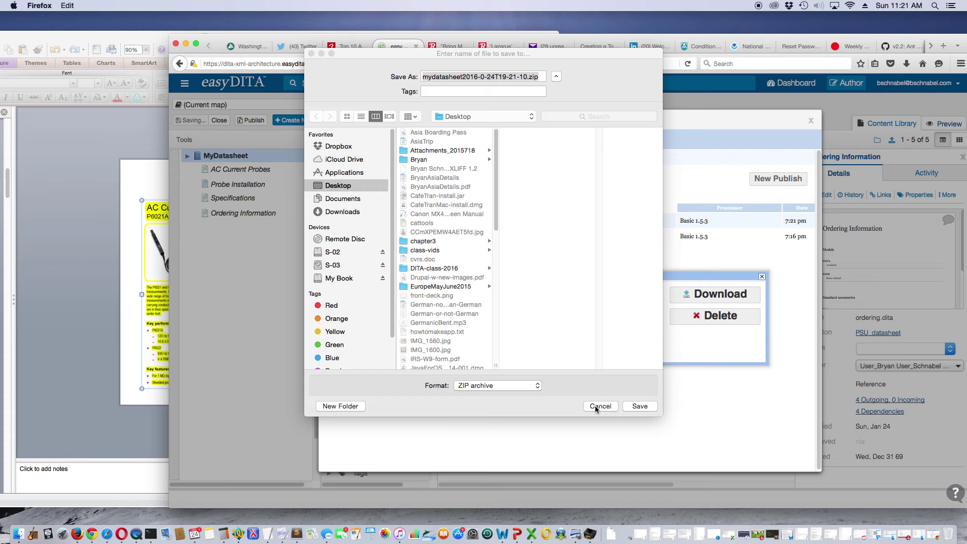
{"action": "left_click", "coordinate": [635, 407]}
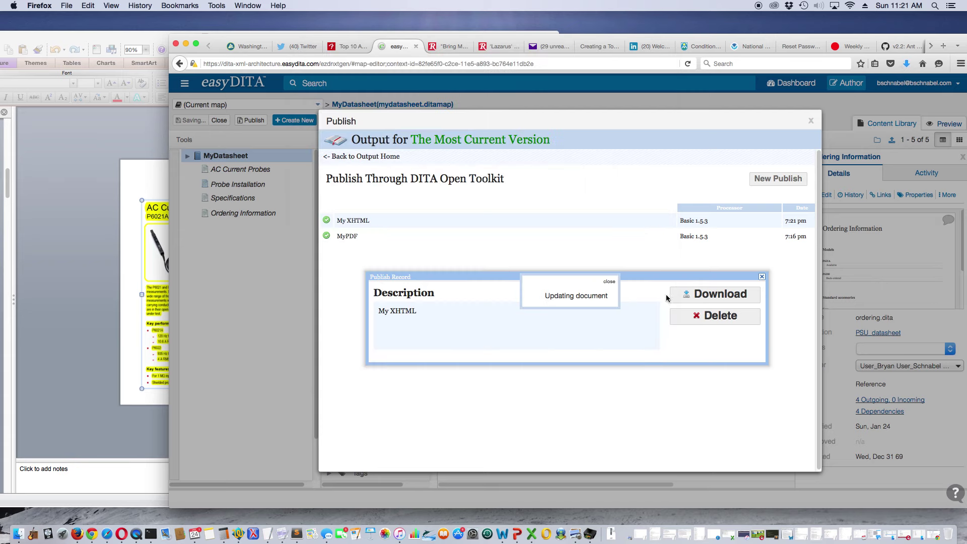
- Switch to Finder, extract the downloaded mydatasheet2016-0-24T19-21-10.zip, and open index.html from its basic-1.5.3-1 folder
{"action": "left_click", "coordinate": [906, 63]}
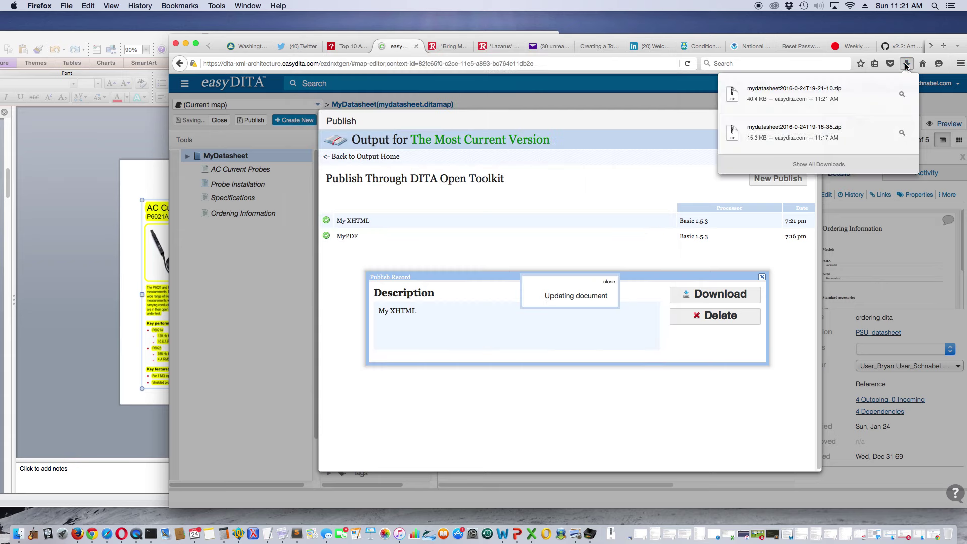
{"action": "left_click", "coordinate": [902, 94]}
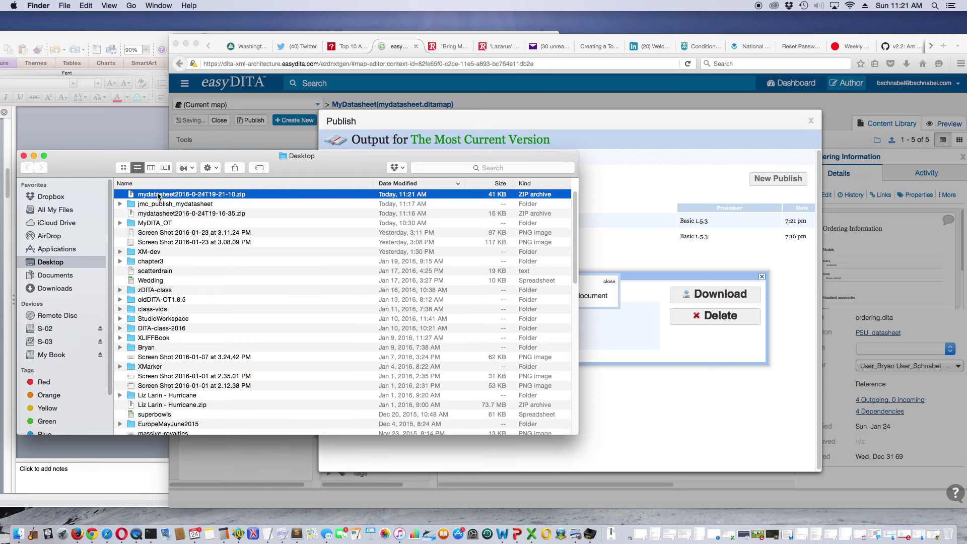
{"action": "double_click", "coordinate": [157, 194]}
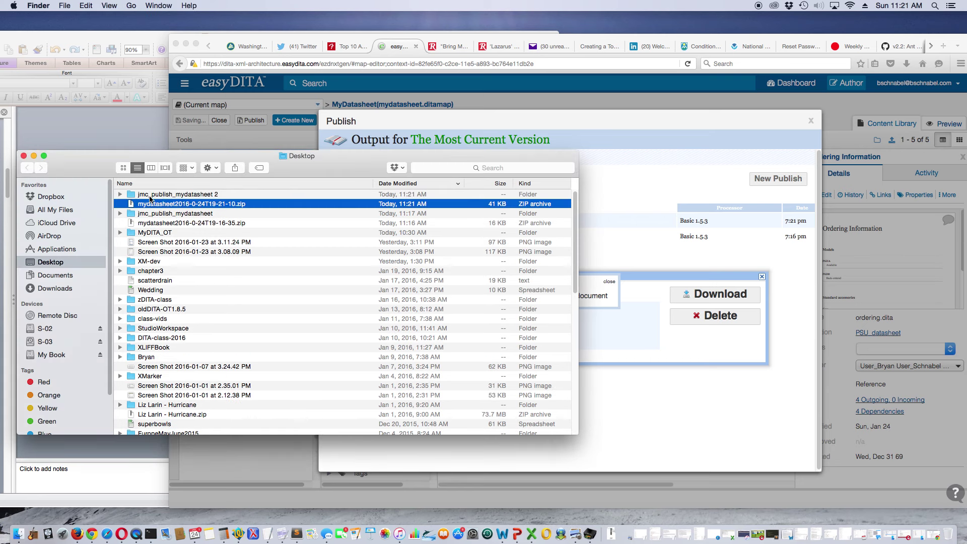
{"action": "double_click", "coordinate": [150, 195]}
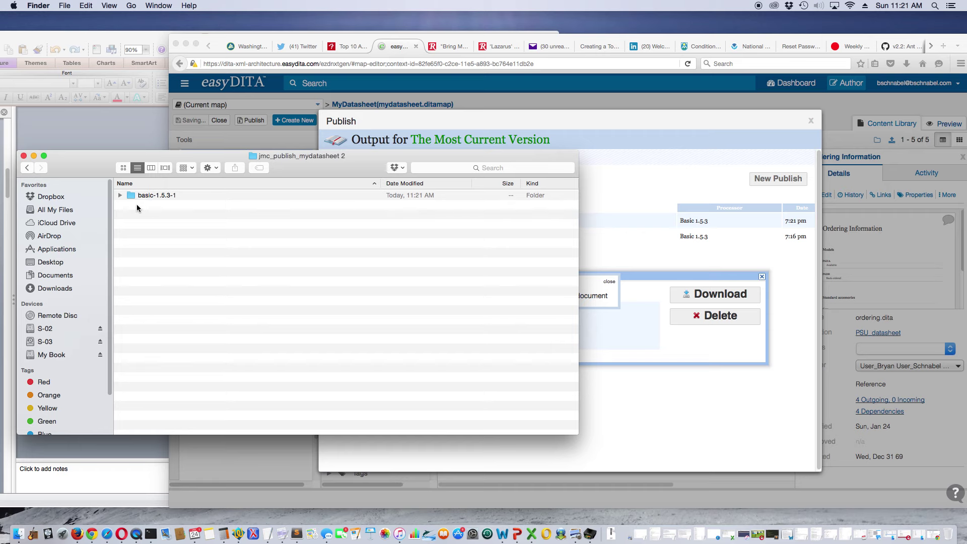
{"action": "double_click", "coordinate": [131, 196]}
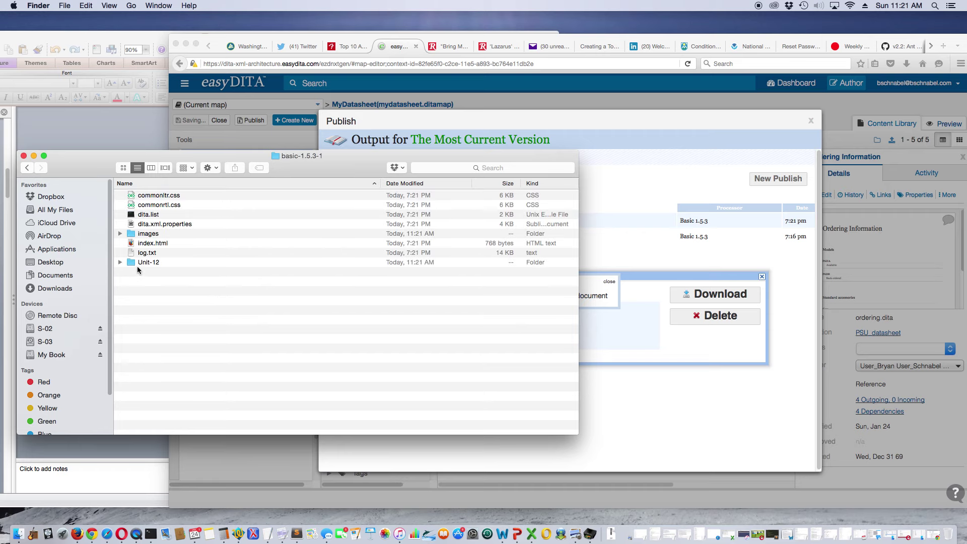
{"action": "double_click", "coordinate": [133, 244]}
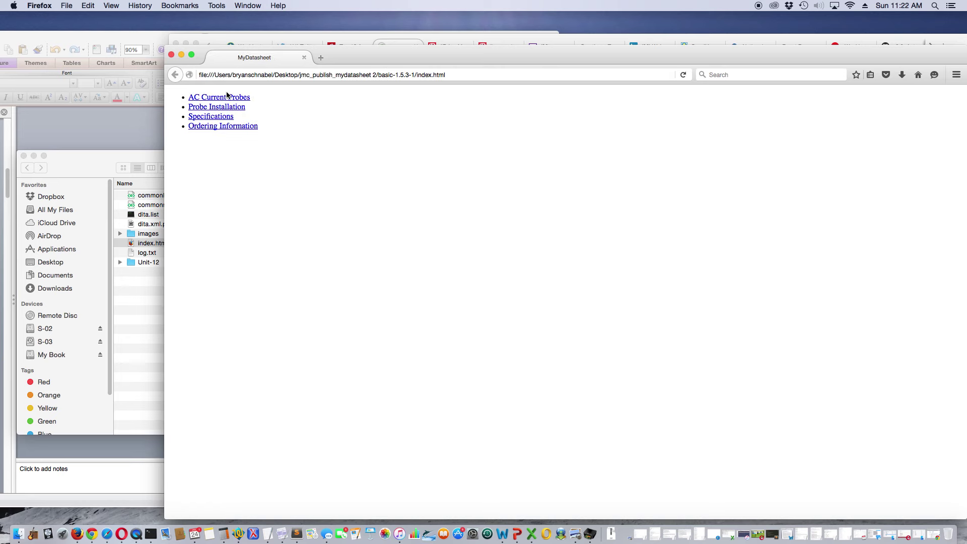
- Review the AC Current Probes, Probe Installation, Specifications and Ordering Information pages linked from the published MyDatasheet index
{"action": "left_click", "coordinate": [226, 99]}
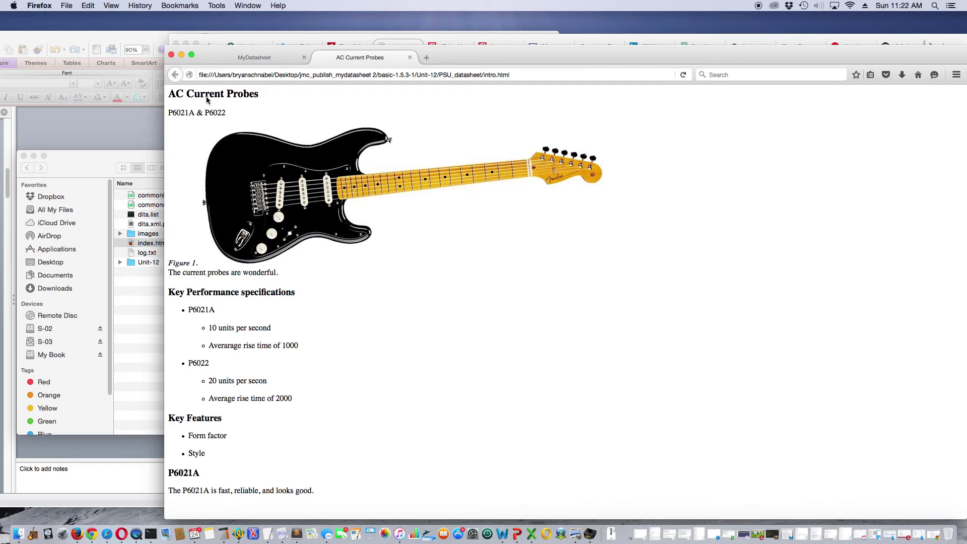
{"action": "left_click", "coordinate": [254, 59]}
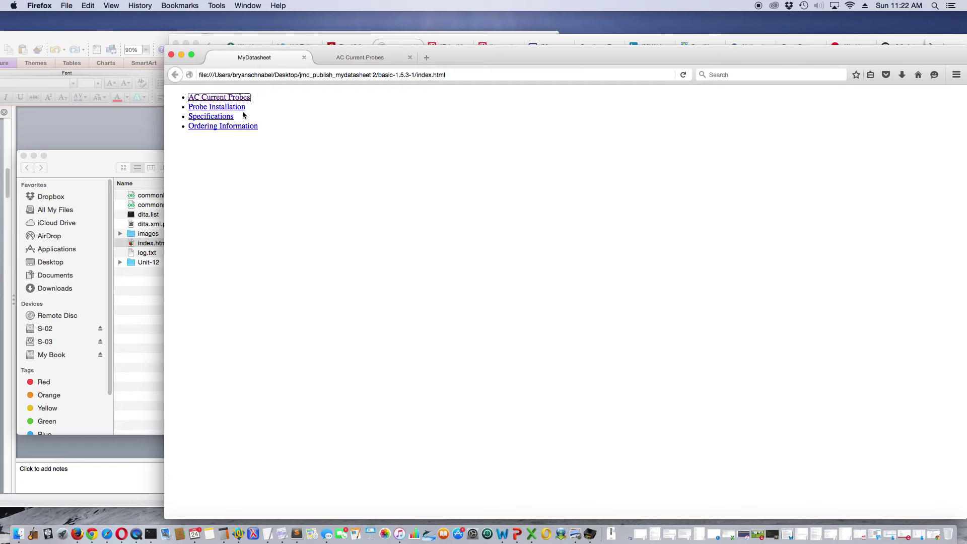
{"action": "left_click", "coordinate": [230, 111]}
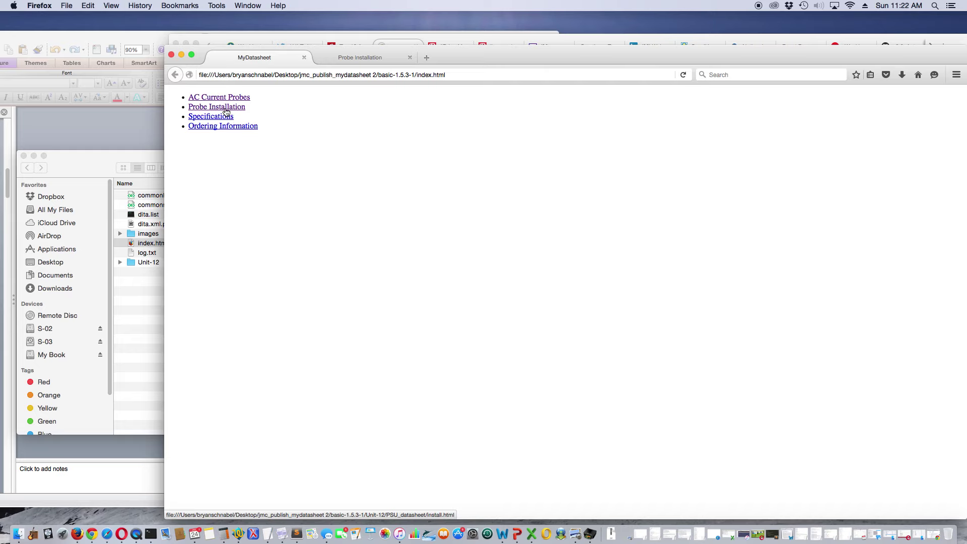
{"action": "left_click", "coordinate": [360, 58]}
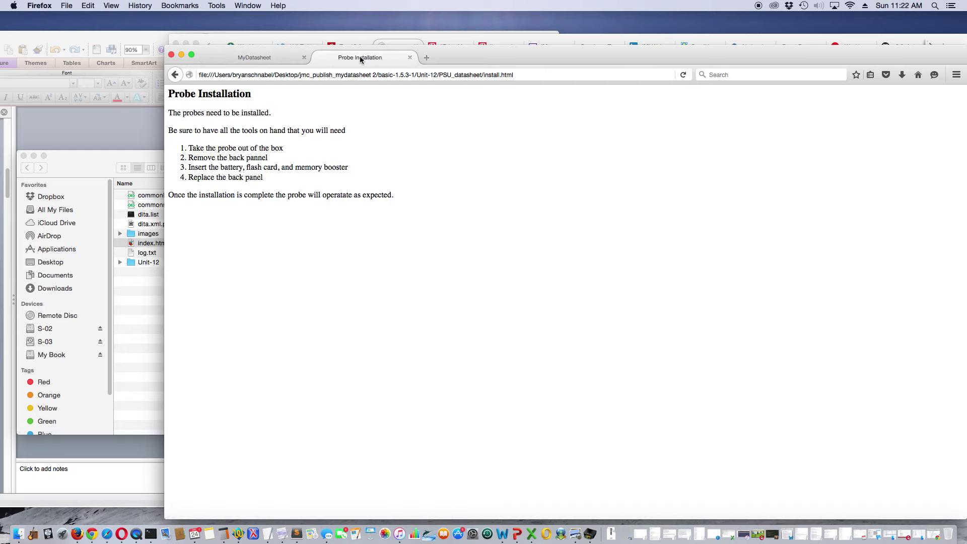
{"action": "left_click", "coordinate": [243, 60]}
{"action": "left_click", "coordinate": [228, 117]}
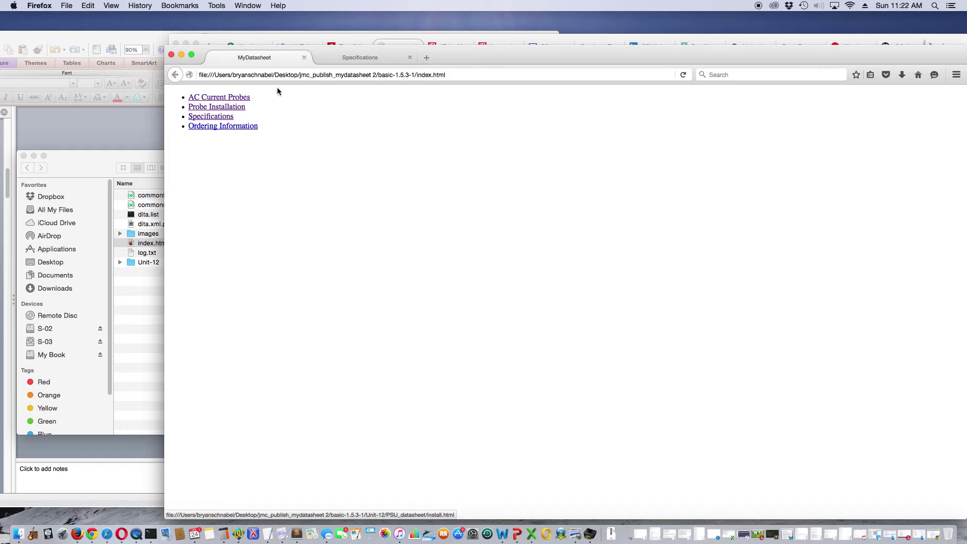
{"action": "left_click", "coordinate": [351, 60]}
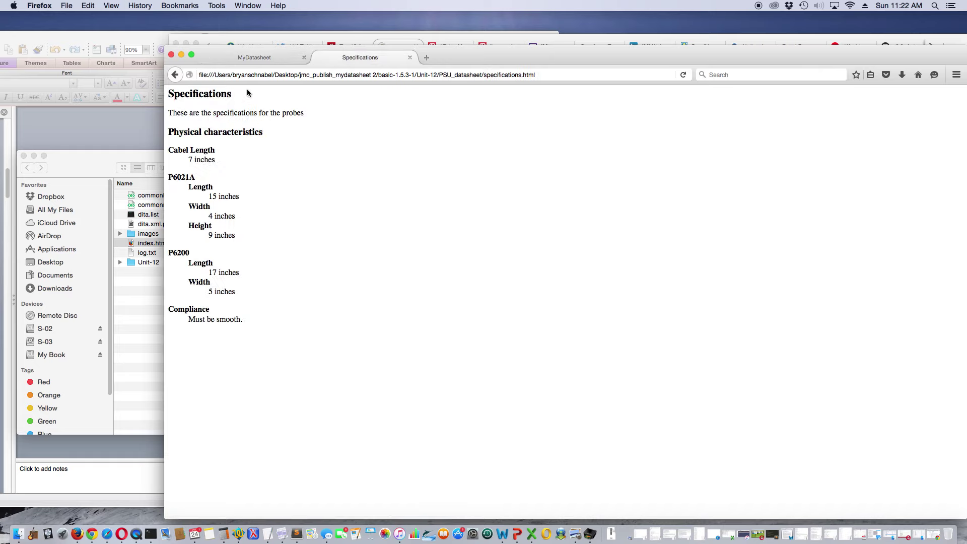
{"action": "left_click", "coordinate": [240, 60]}
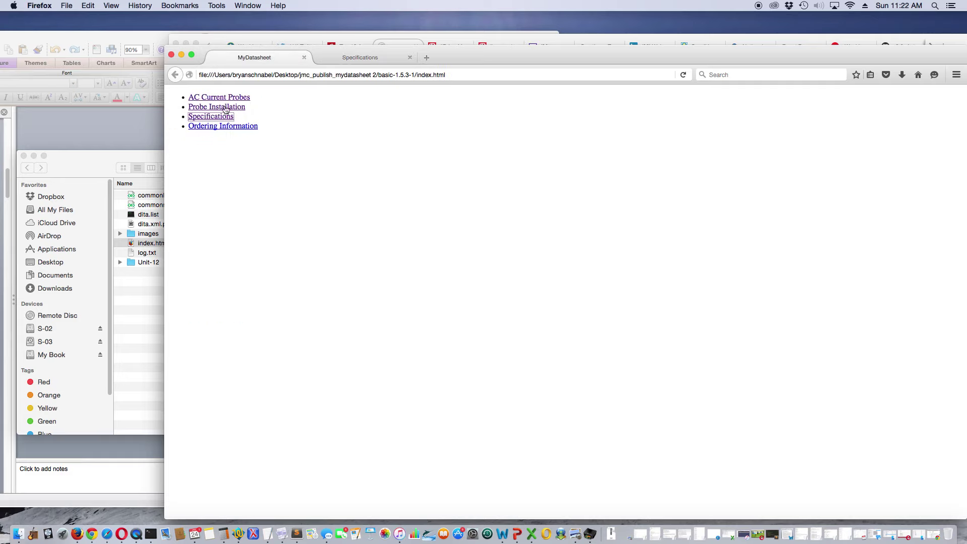
{"action": "left_click", "coordinate": [216, 130]}
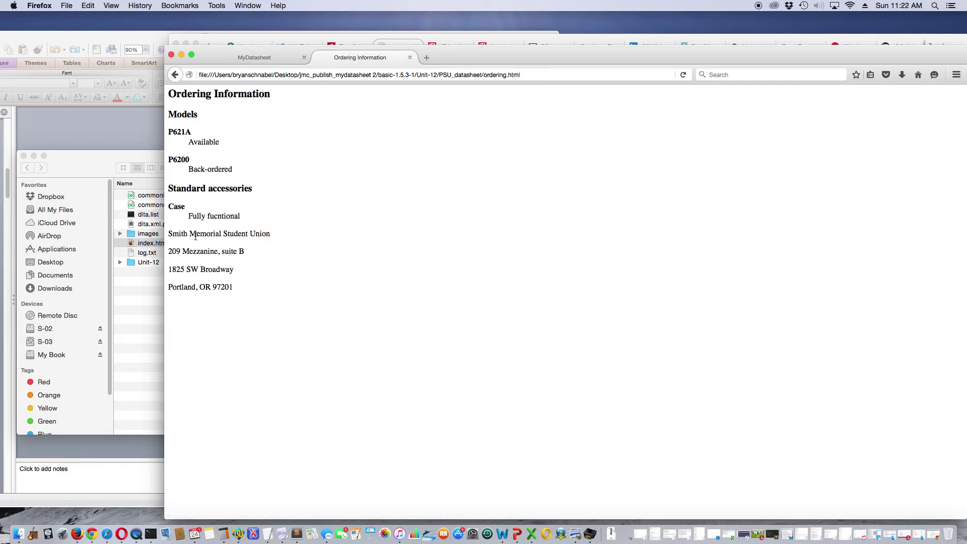
- Close the published output's Firefox window with all its tabs, and switch to PowerPoint to view the "2. [D2] Install the DITA OT" slide
{"action": "left_click", "coordinate": [172, 55]}
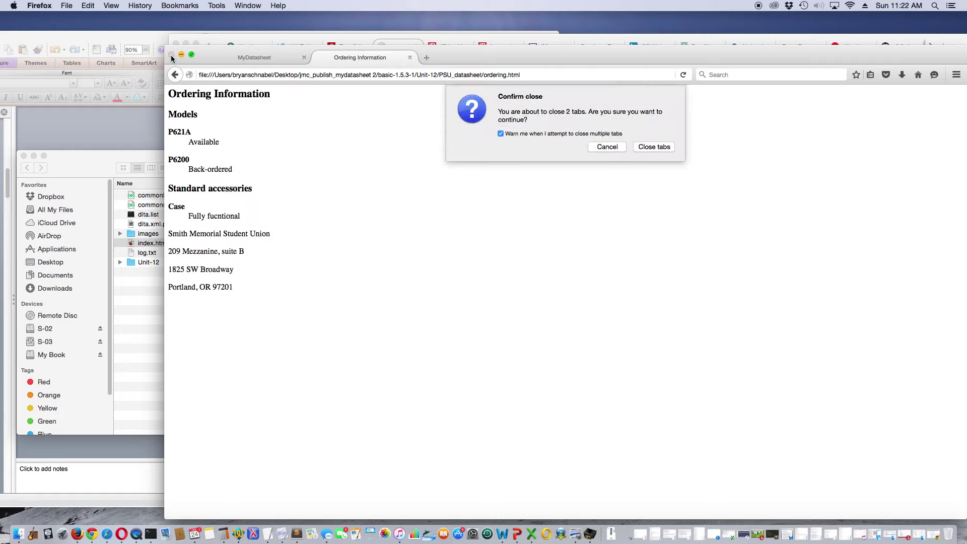
{"action": "left_click", "coordinate": [637, 148]}
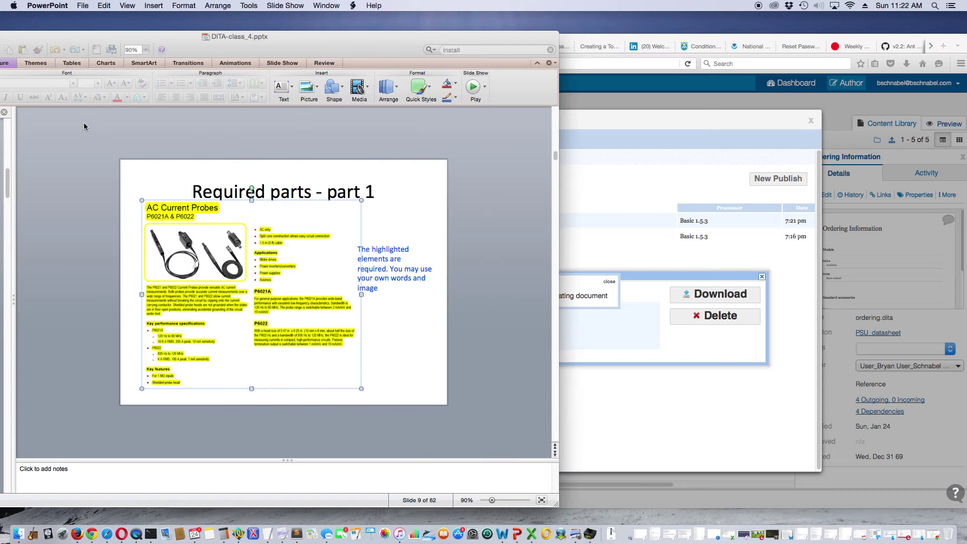
{"action": "left_click", "coordinate": [86, 126]}
{"action": "scroll", "coordinate": [134, 265], "scroll_direction": "down", "scroll_amount": 7}
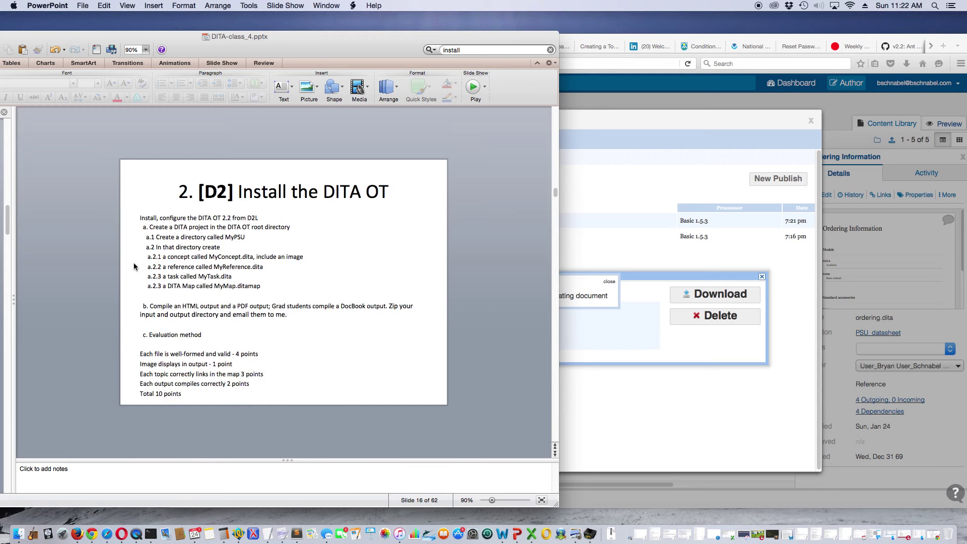
- Review the "Install the DITA OT", "Download and extract the DITA OT" and "Required parts outputs" slides
{"action": "scroll", "coordinate": [134, 266], "scroll_direction": "up", "scroll_amount": 2}
{"action": "scroll", "coordinate": [156, 343], "scroll_direction": "down", "scroll_amount": 3}
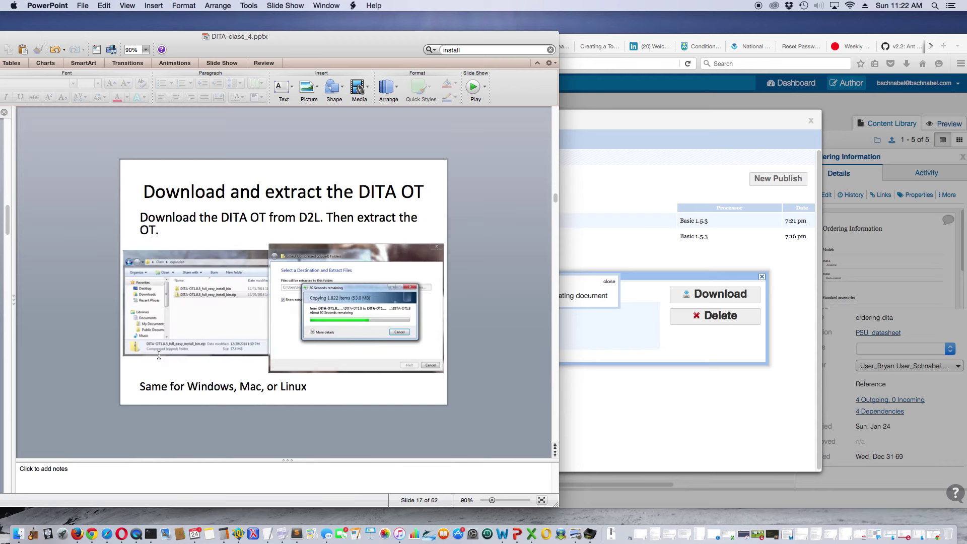
{"action": "scroll", "coordinate": [159, 354], "scroll_direction": "down", "scroll_amount": 2}
{"action": "scroll", "coordinate": [158, 354], "scroll_direction": "up", "scroll_amount": 2}
{"action": "scroll", "coordinate": [159, 354], "scroll_direction": "up", "scroll_amount": 2}
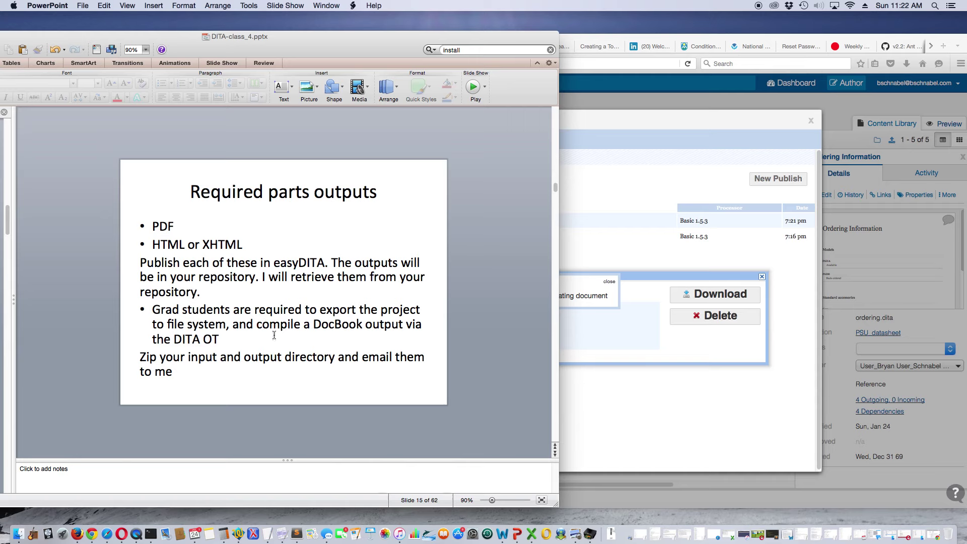
- Switch to easyDITA in Firefox and close the My XHTML publish record and the Publish dialog
{"action": "left_click", "coordinate": [582, 238]}
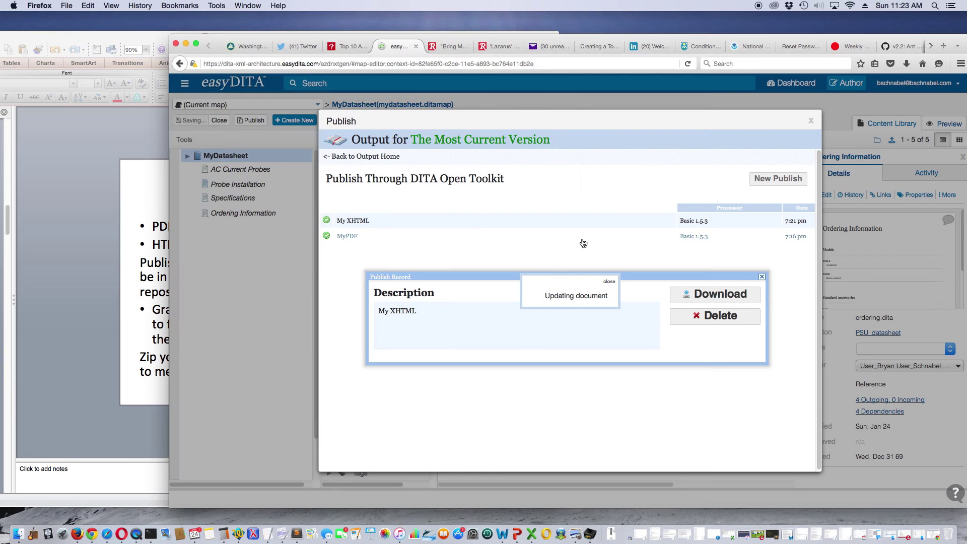
{"action": "left_click", "coordinate": [762, 277]}
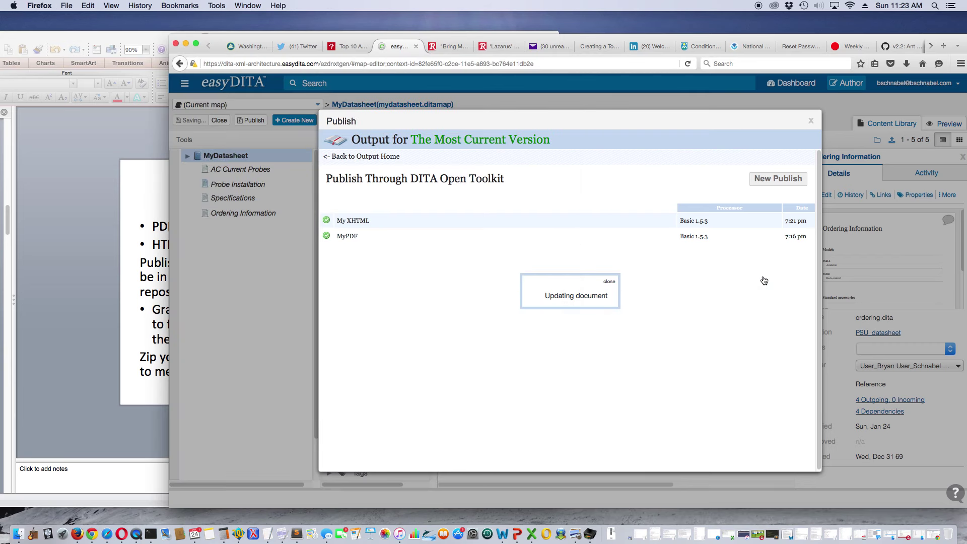
{"action": "left_click", "coordinate": [812, 121]}
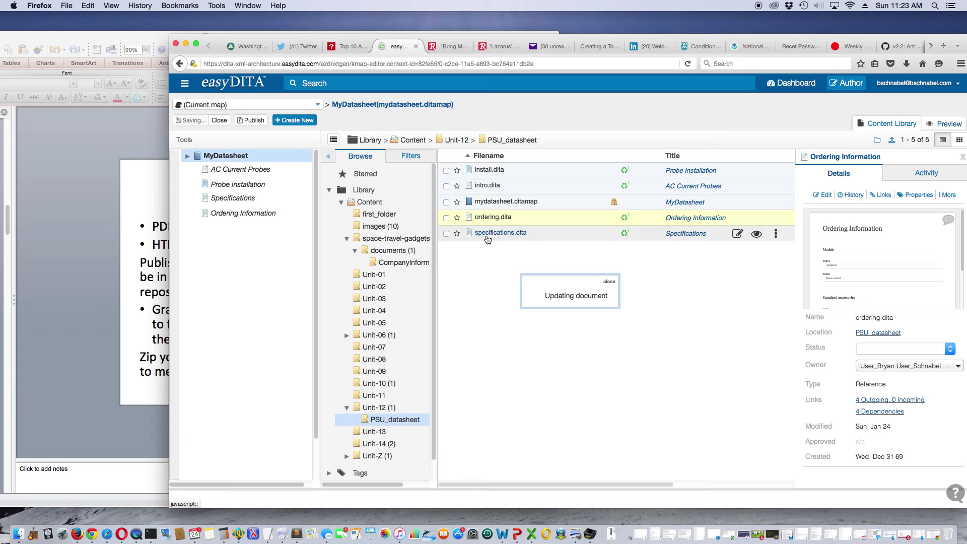
{"action": "left_click_drag", "start_coordinate": [496, 38], "coordinate": [411, 45]}
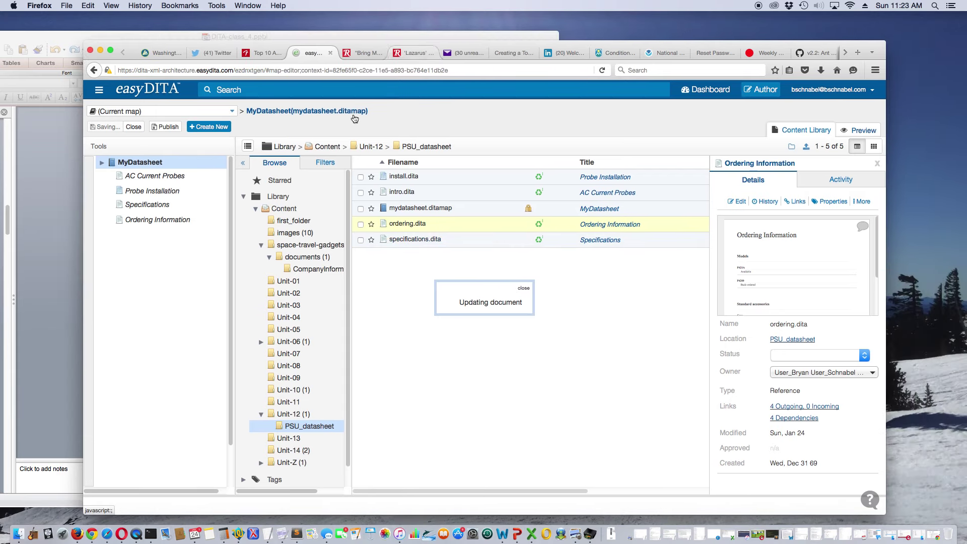
{"action": "right_click", "coordinate": [133, 165]}
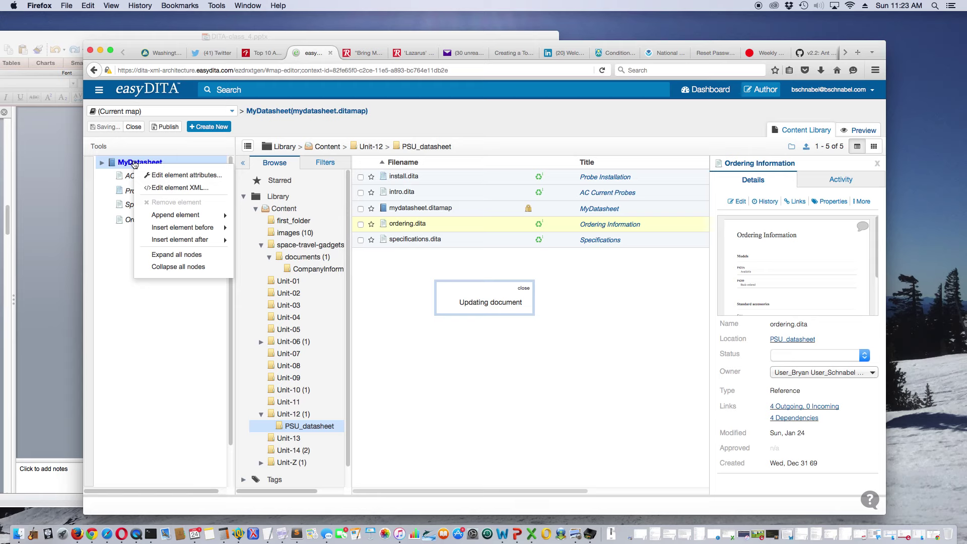
{"action": "left_click", "coordinate": [135, 164]}
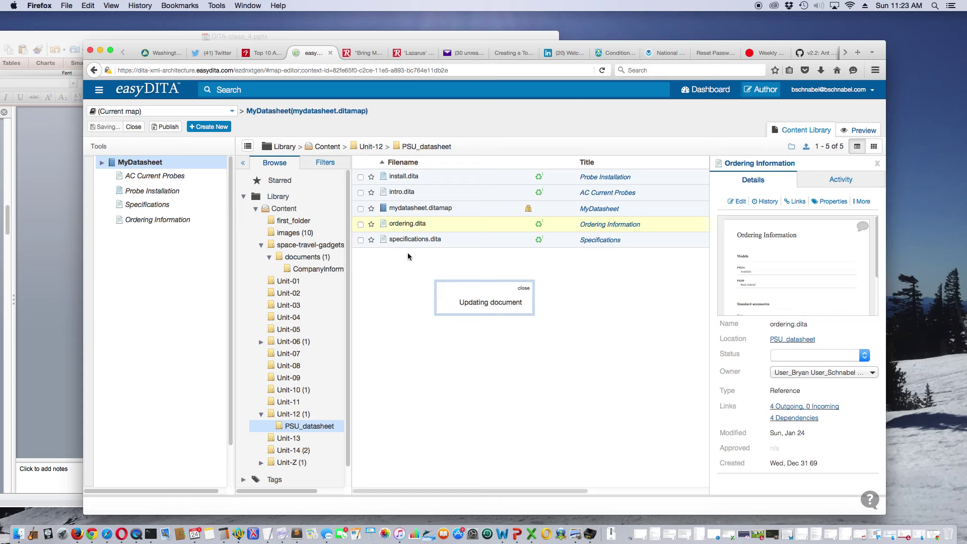
- Download mydatasheet.ditamap with its dependencies and save mydatasheetditamap-bundle.zip to the Desktop
{"action": "left_click", "coordinate": [415, 210]}
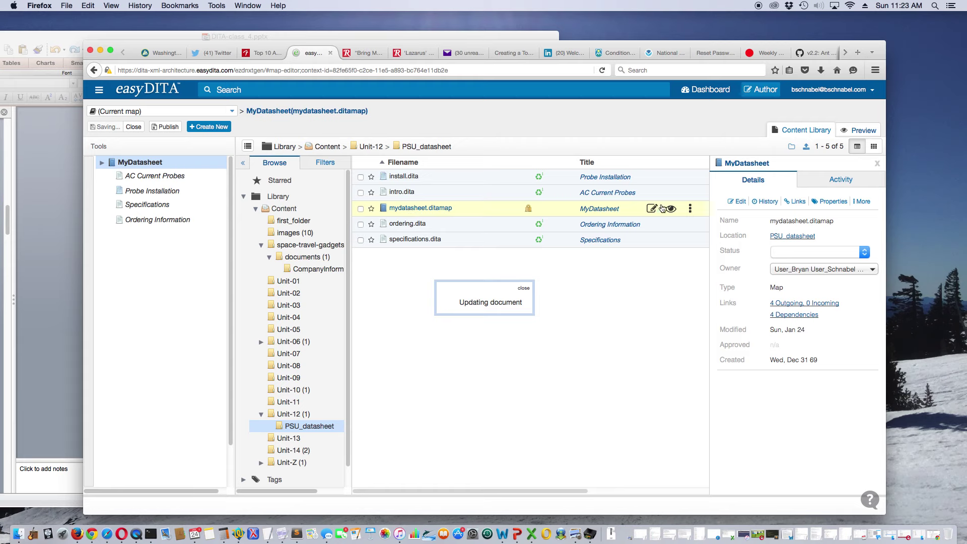
{"action": "left_click", "coordinate": [691, 209]}
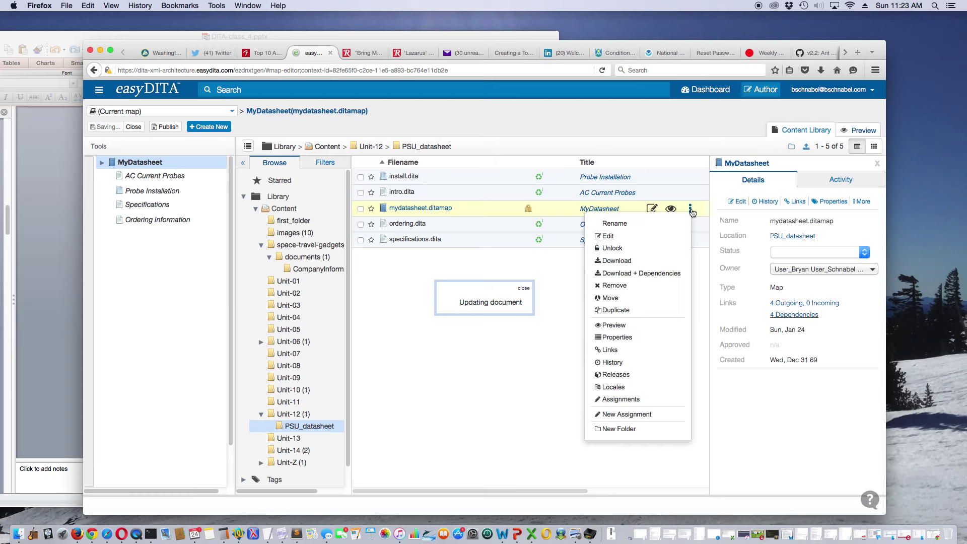
{"action": "left_click", "coordinate": [628, 274]}
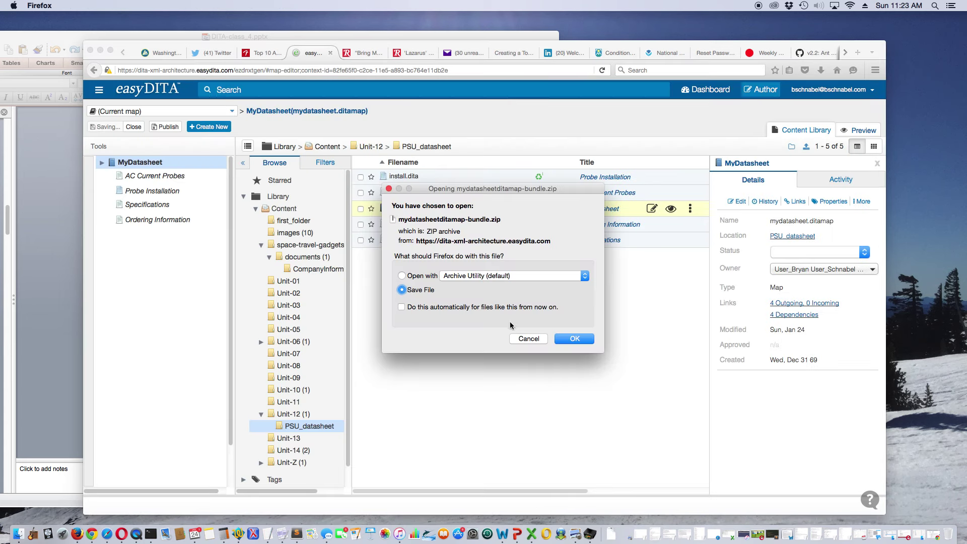
{"action": "left_click", "coordinate": [572, 339]}
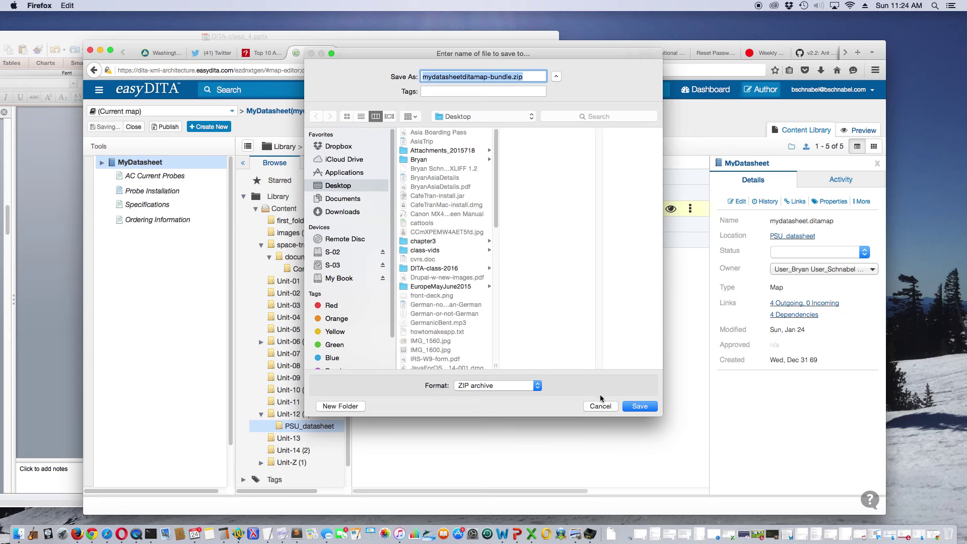
{"action": "left_click", "coordinate": [648, 409]}
- Reveal the downloaded mydatasheetditamap-bundle.zip in Finder and close the old basic-1.5.3-1 folder window
{"action": "left_click", "coordinate": [820, 70]}
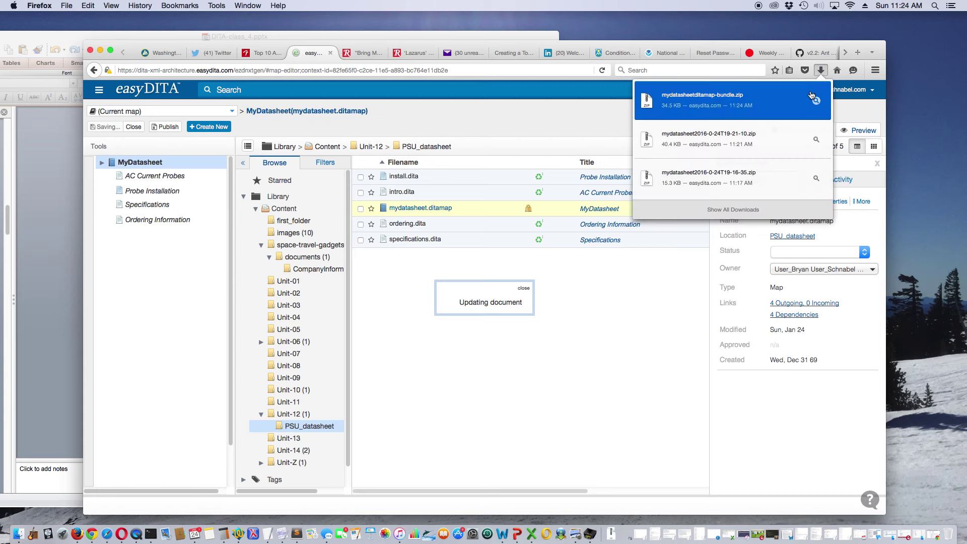
{"action": "left_click", "coordinate": [815, 99]}
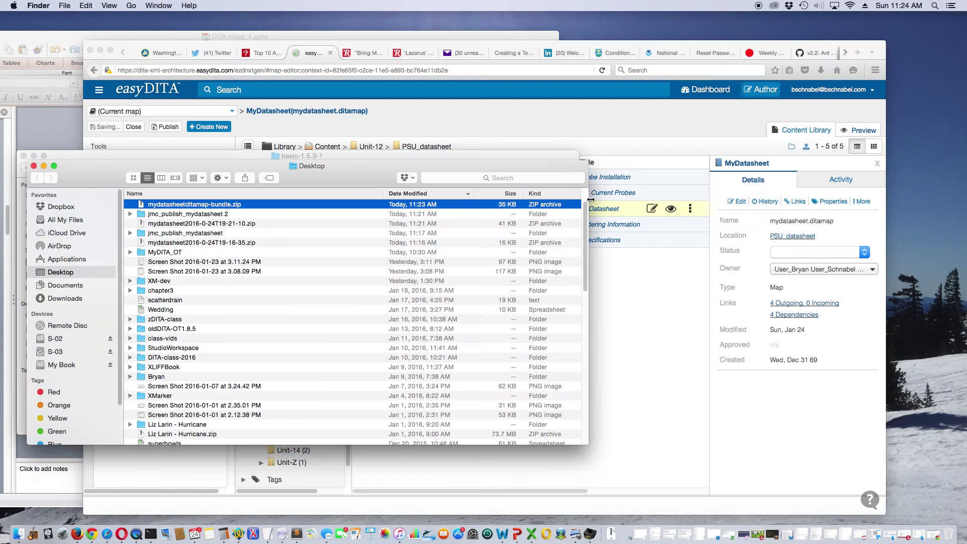
{"action": "left_click_drag", "start_coordinate": [299, 178], "coordinate": [628, 209]}
{"action": "left_click", "coordinate": [356, 171]}
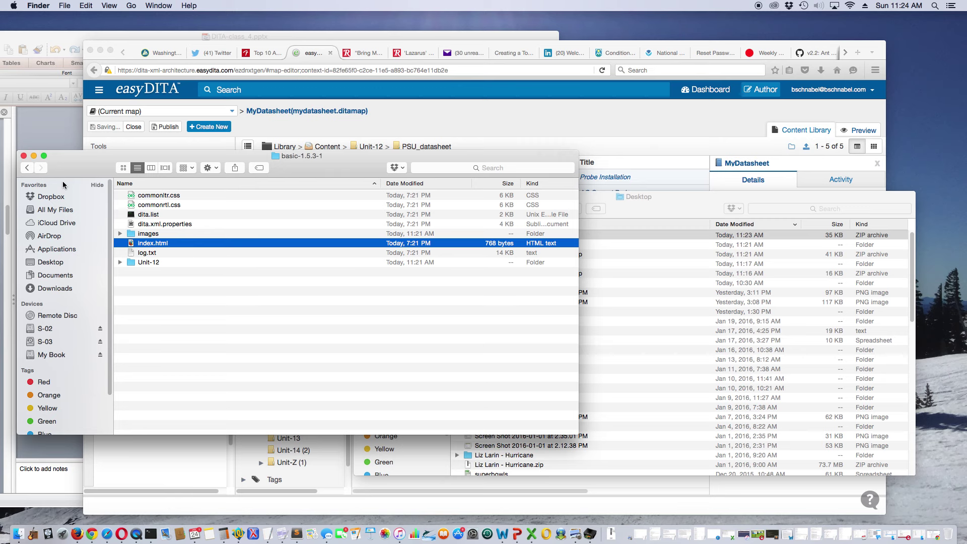
{"action": "left_click", "coordinate": [23, 155]}
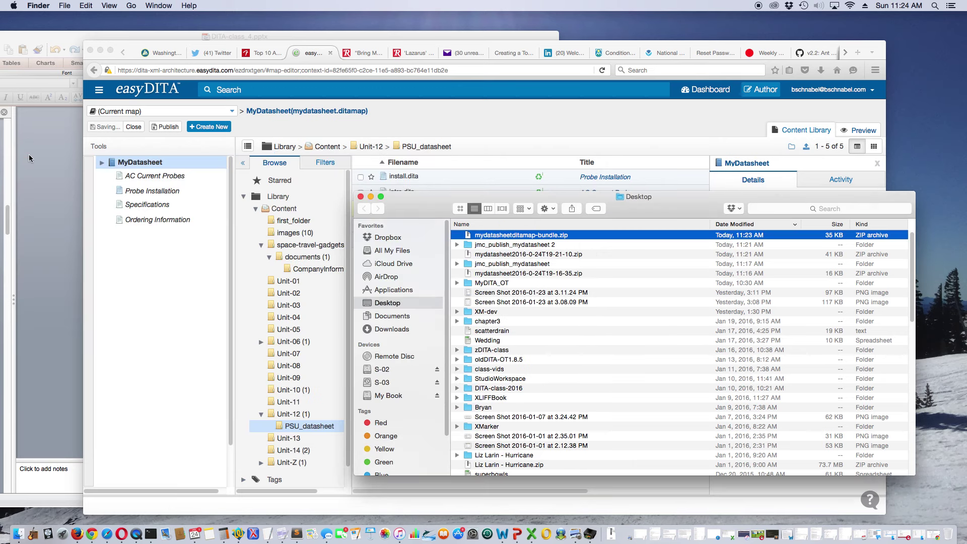
- Minimize the Firefox and PowerPoint windows and move the Desktop folder window higher on the screen
{"action": "left_click", "coordinate": [195, 44]}
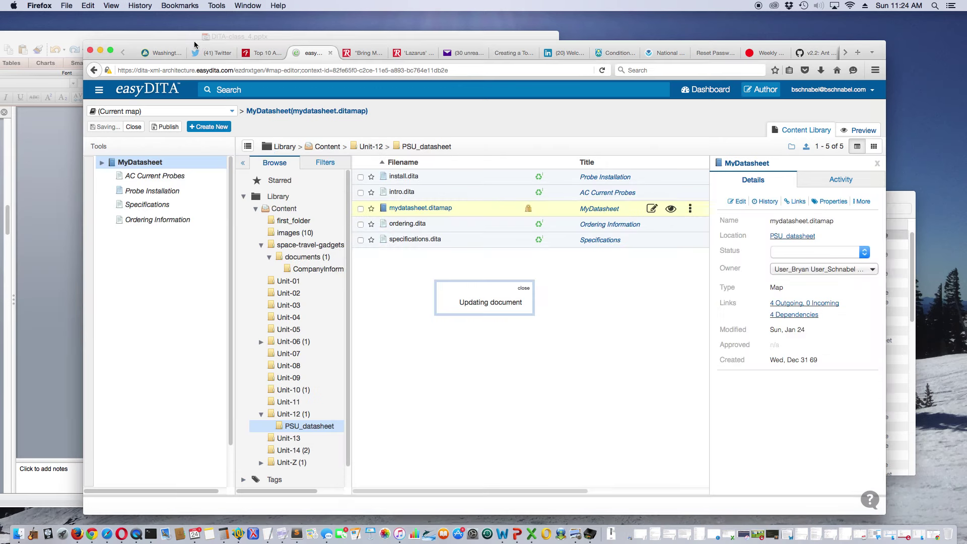
{"action": "left_click", "coordinate": [100, 50]}
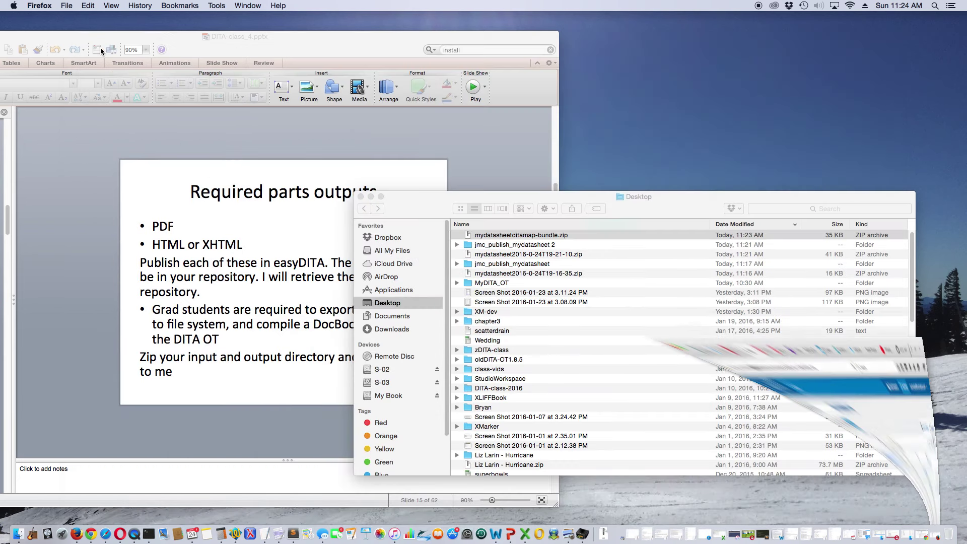
{"action": "left_click", "coordinate": [125, 37]}
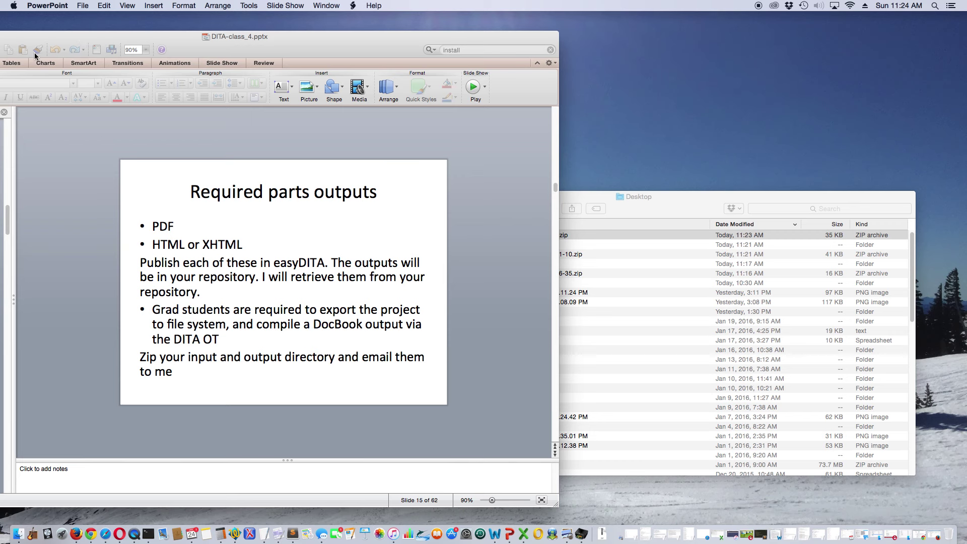
{"action": "left_click_drag", "start_coordinate": [53, 34], "coordinate": [175, 37]}
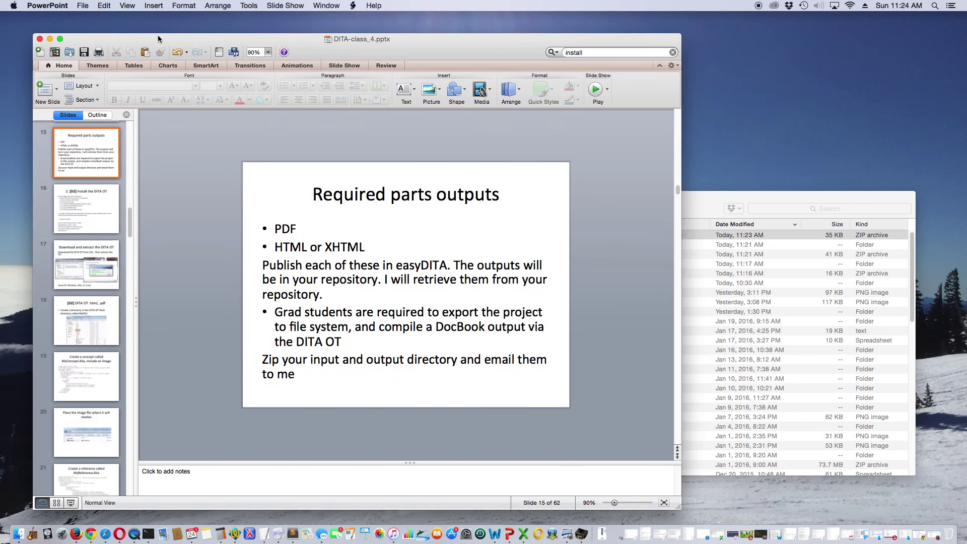
{"action": "left_click", "coordinate": [50, 39]}
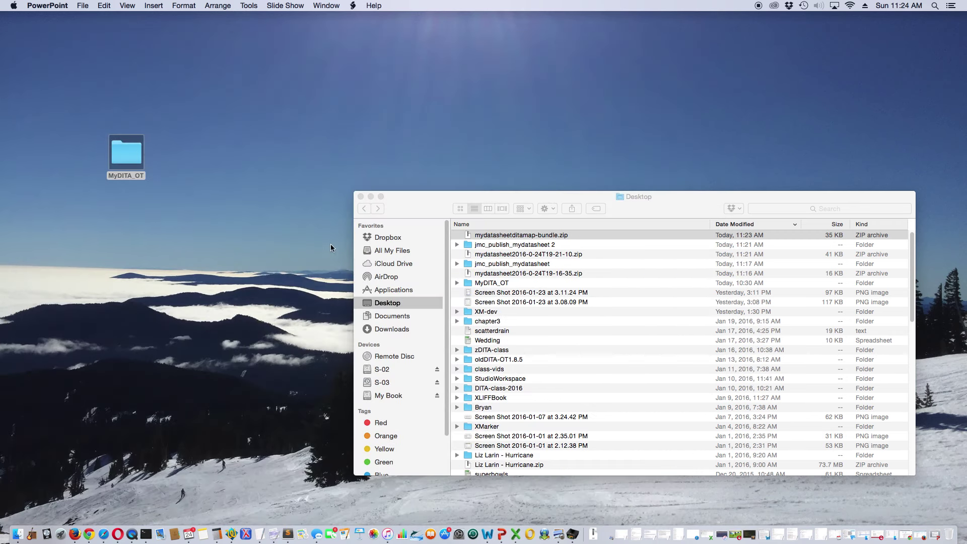
{"action": "left_click_drag", "start_coordinate": [450, 201], "coordinate": [442, 59]}
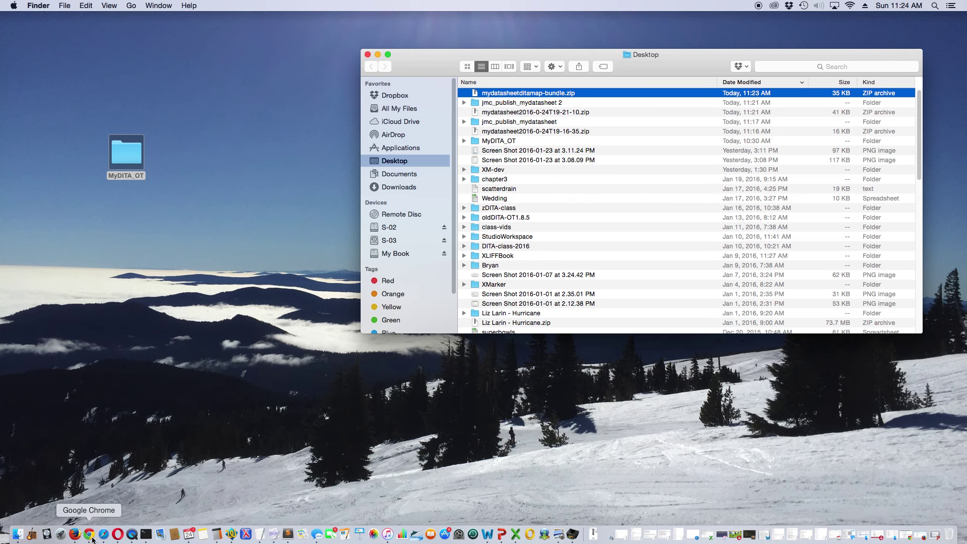
- Switch to Chrome, open the D2L course's Resource files, and check the download option for psu-dita-ot-2.2.0
{"action": "left_click", "coordinate": [92, 537]}
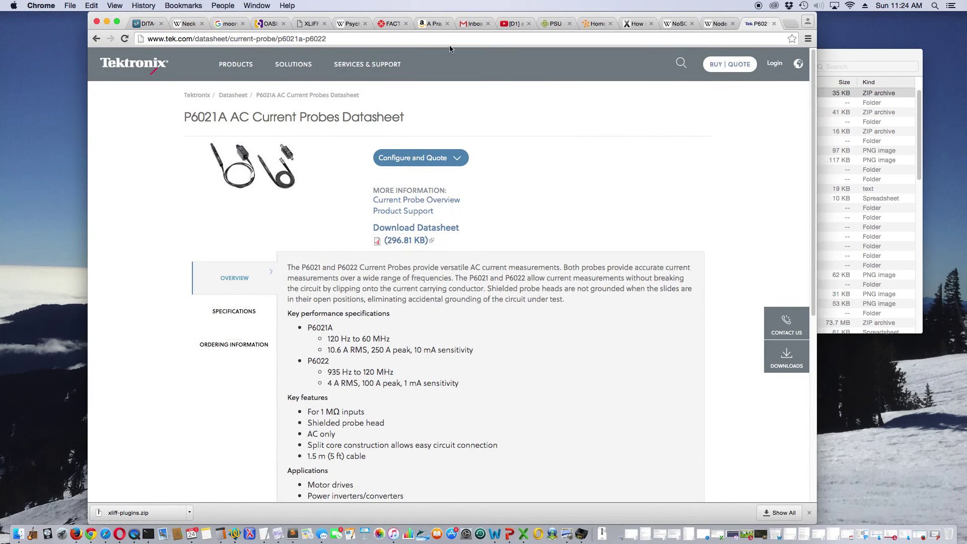
{"action": "left_click", "coordinate": [598, 24]}
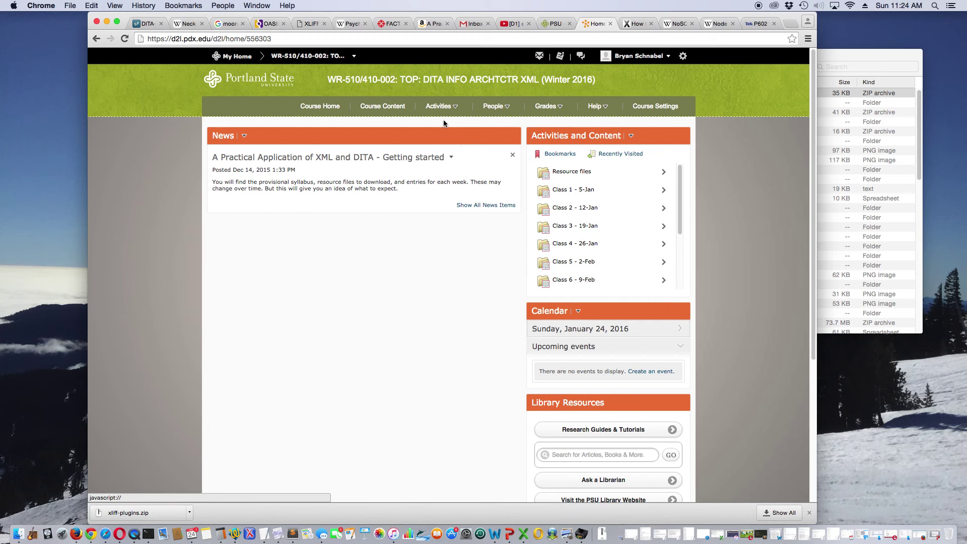
{"action": "left_click", "coordinate": [396, 106]}
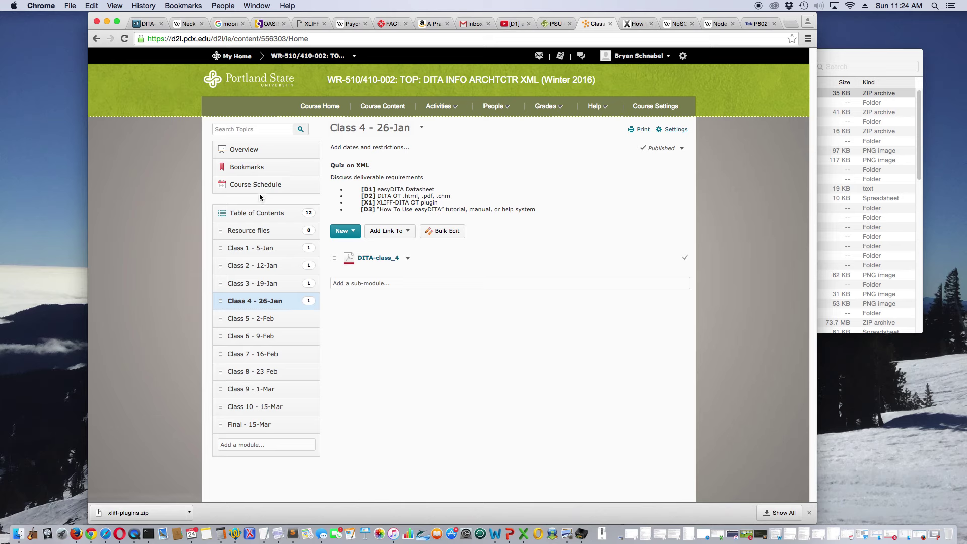
{"action": "left_click", "coordinate": [262, 233]}
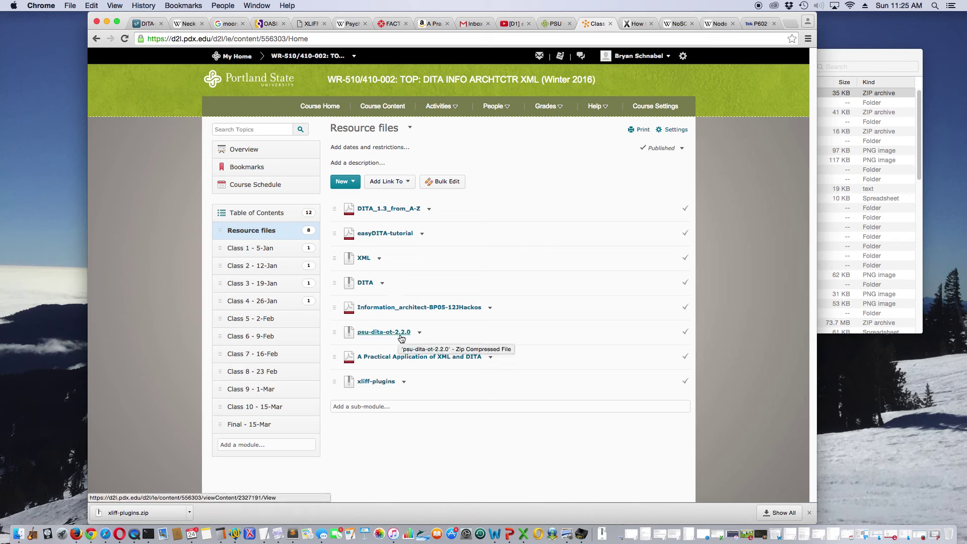
{"action": "left_click", "coordinate": [421, 336]}
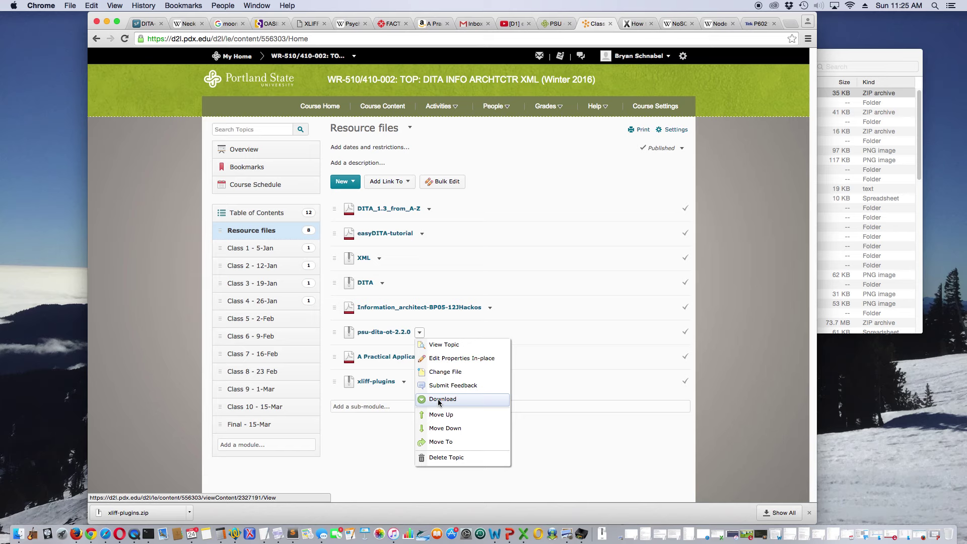
{"action": "left_click", "coordinate": [107, 190]}
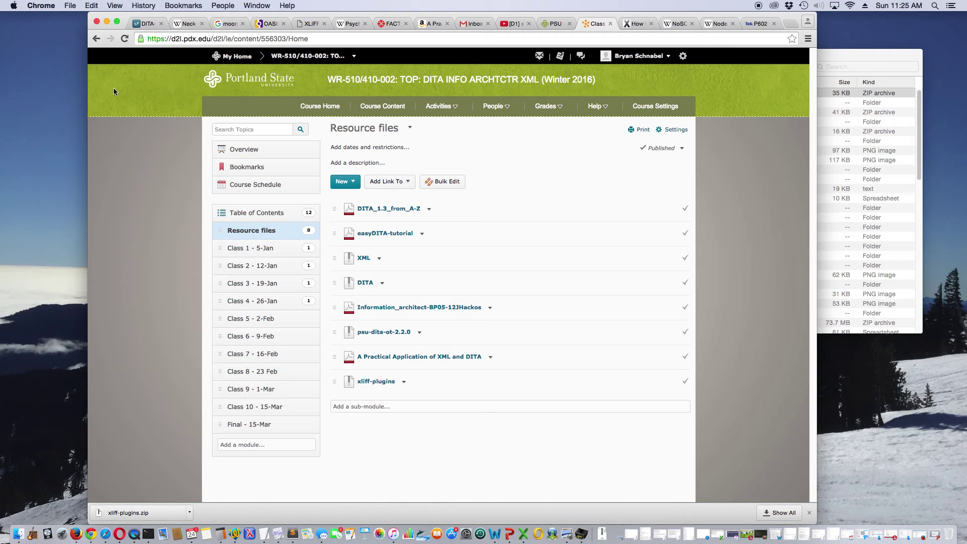
- Minimize Chrome, open the MyDITA_OT folder from the desktop, and place its window beside the Desktop folder window
{"action": "left_click", "coordinate": [107, 24]}
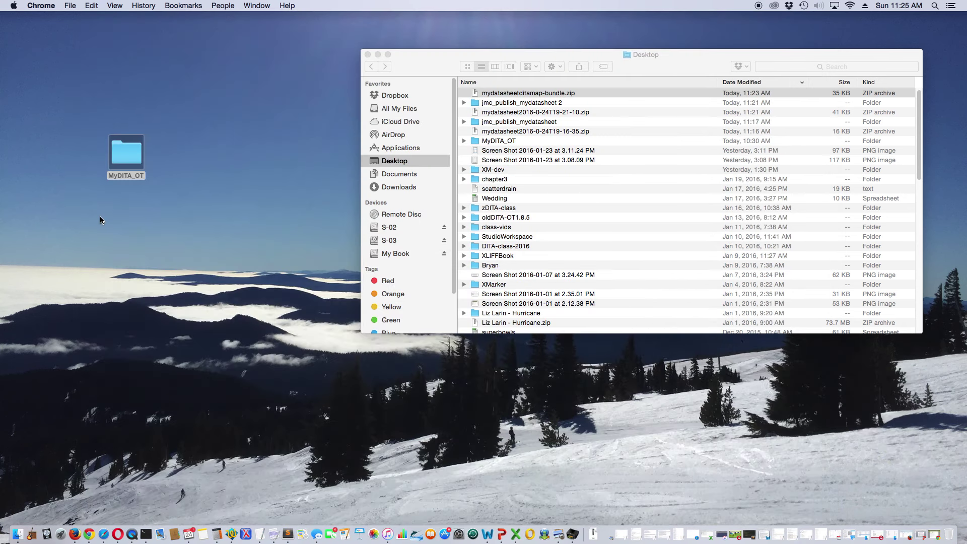
{"action": "left_click", "coordinate": [126, 166]}
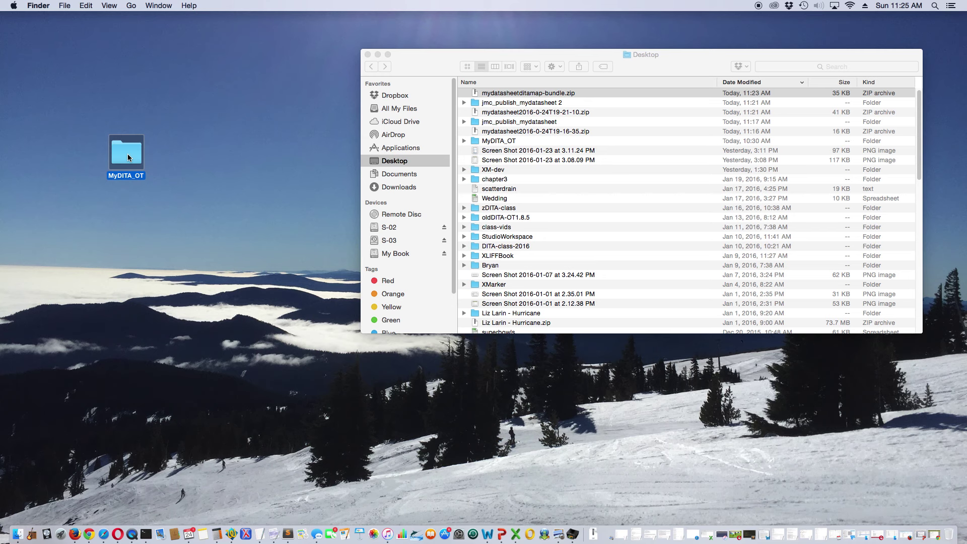
{"action": "double_click", "coordinate": [128, 153]}
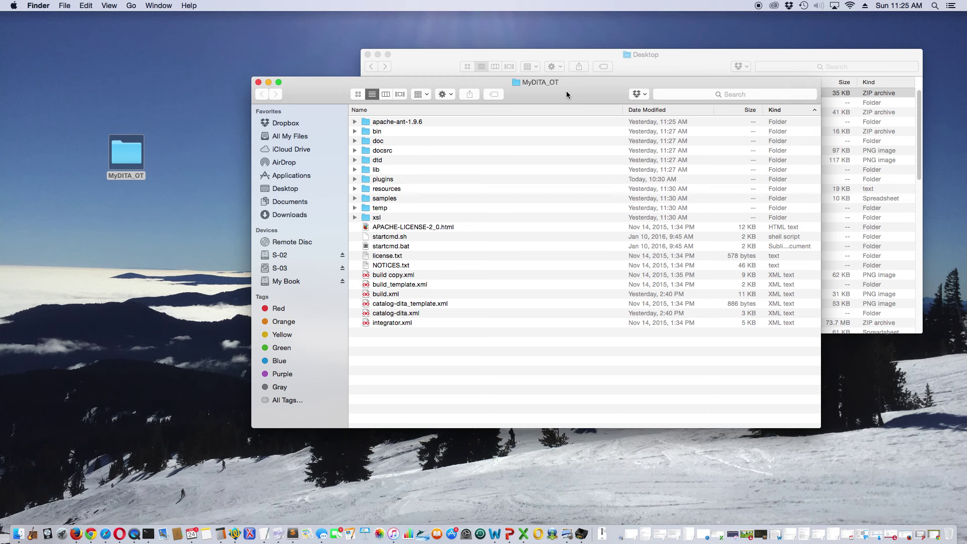
{"action": "left_click_drag", "start_coordinate": [566, 91], "coordinate": [389, 117]}
{"action": "left_click_drag", "start_coordinate": [336, 114], "coordinate": [326, 137]}
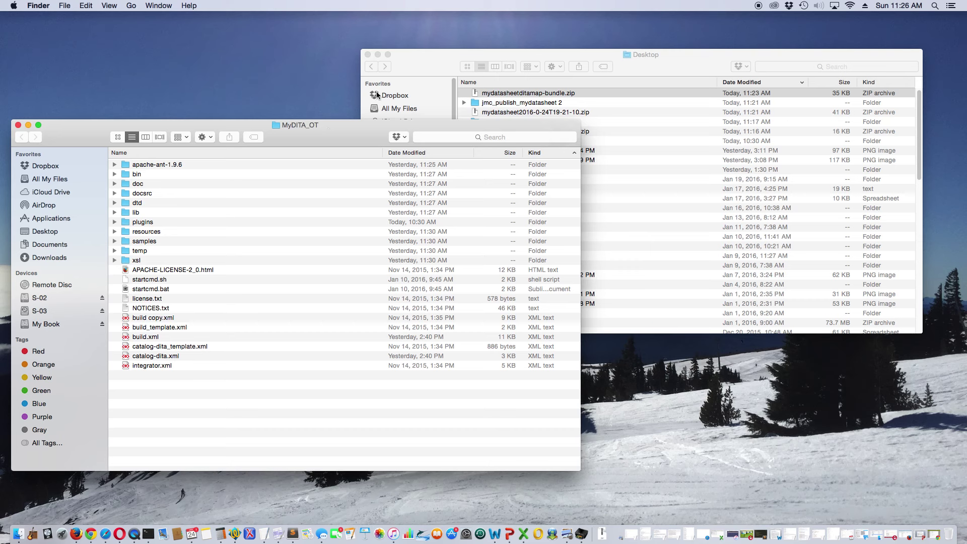
- Extract mydatasheetditamap-bundle.zip on the Desktop and open the extracted mydatasheetditamap-bundle folder
{"action": "left_click", "coordinate": [476, 95]}
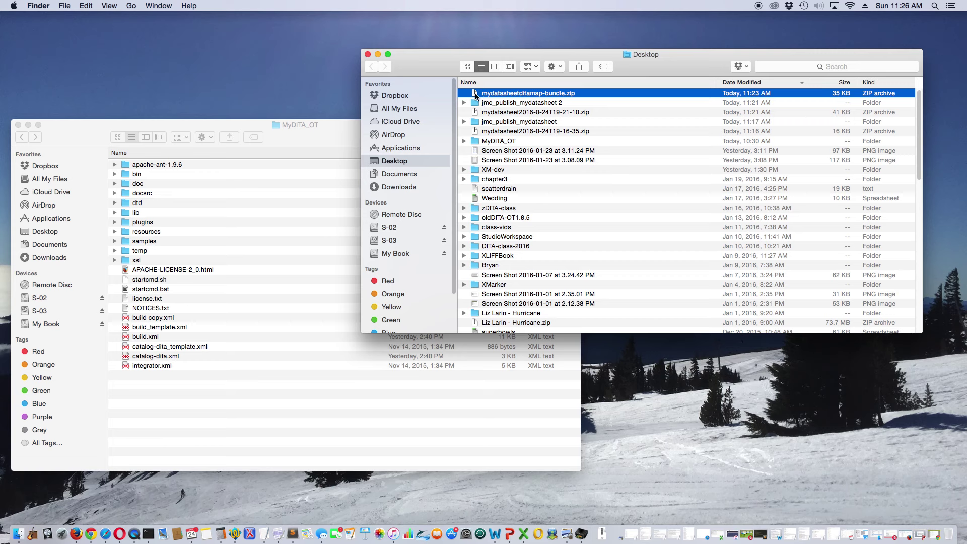
{"action": "double_click", "coordinate": [476, 94]}
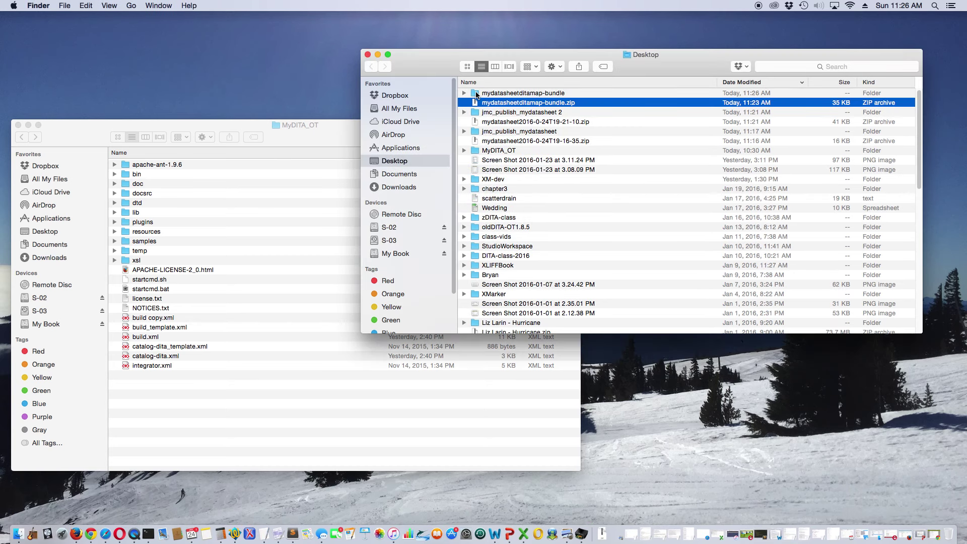
{"action": "double_click", "coordinate": [476, 95]}
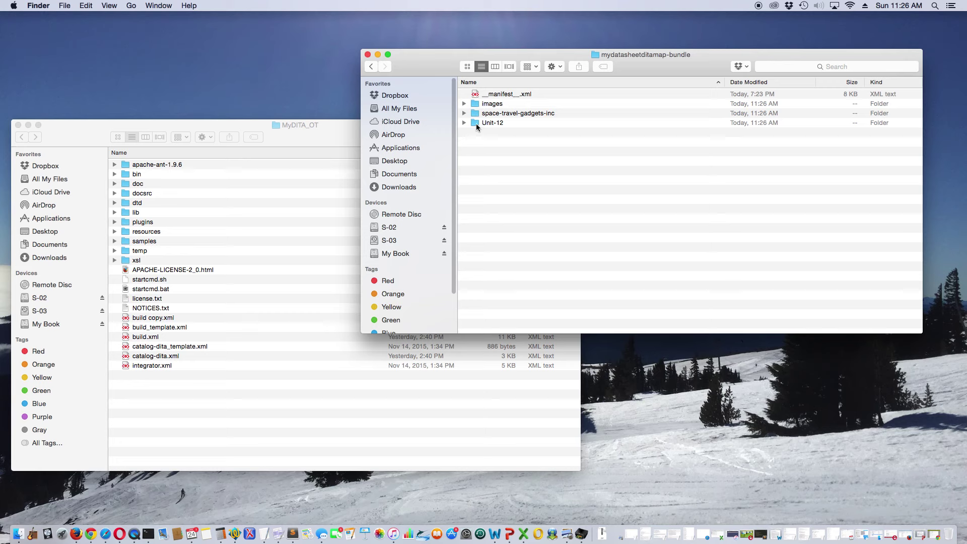
- Look through the extracted bundle down to Unit-12's PSU_datasheet folder, and return to the Desktop folder listing
{"action": "left_click", "coordinate": [474, 94]}
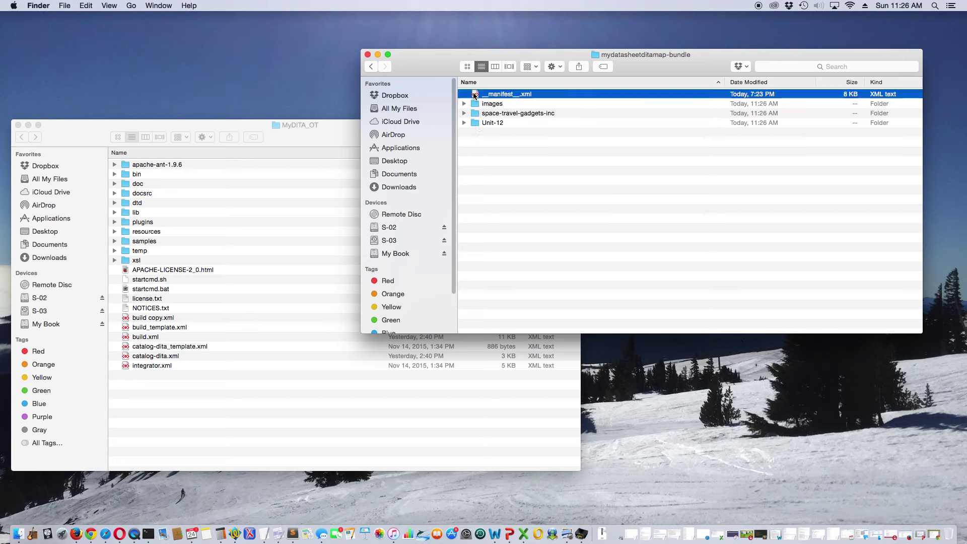
{"action": "double_click", "coordinate": [476, 122]}
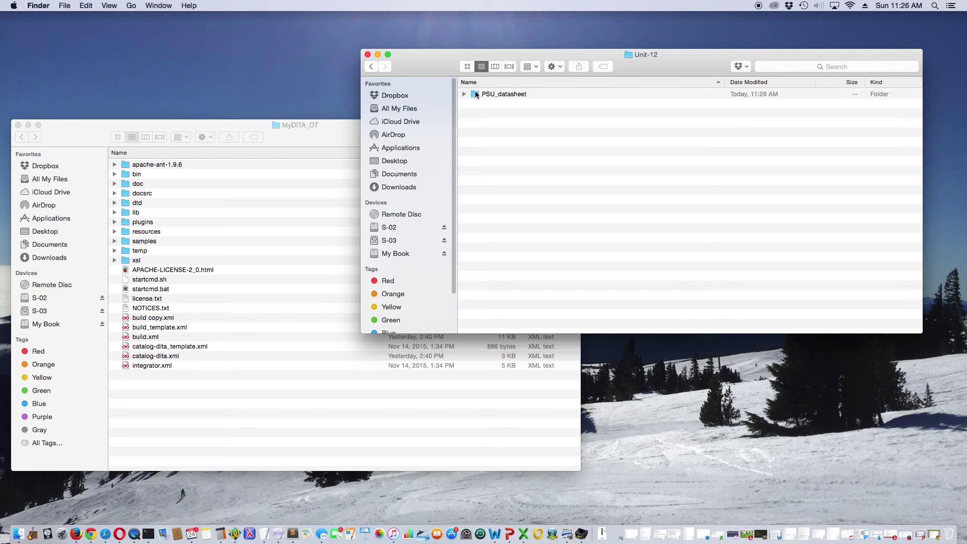
{"action": "double_click", "coordinate": [476, 95]}
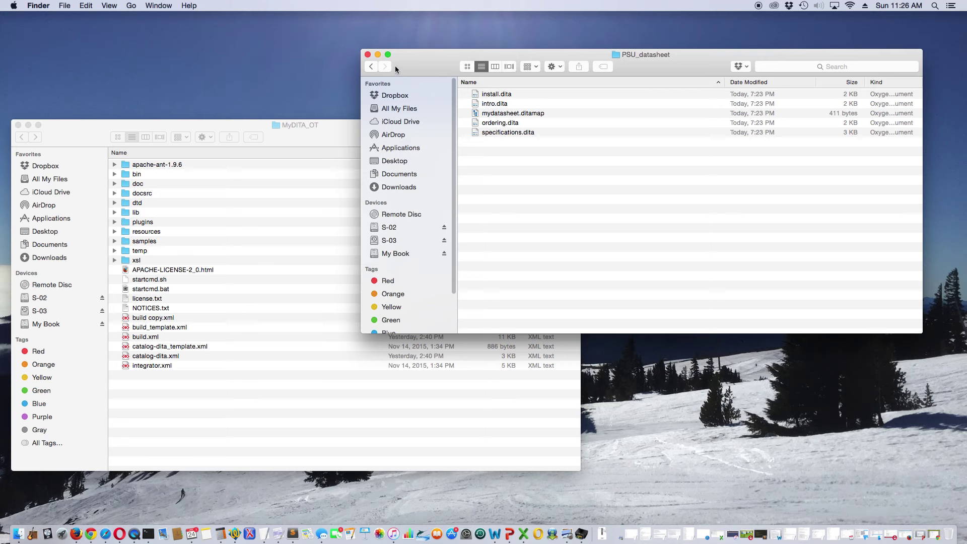
{"action": "left_click", "coordinate": [372, 67]}
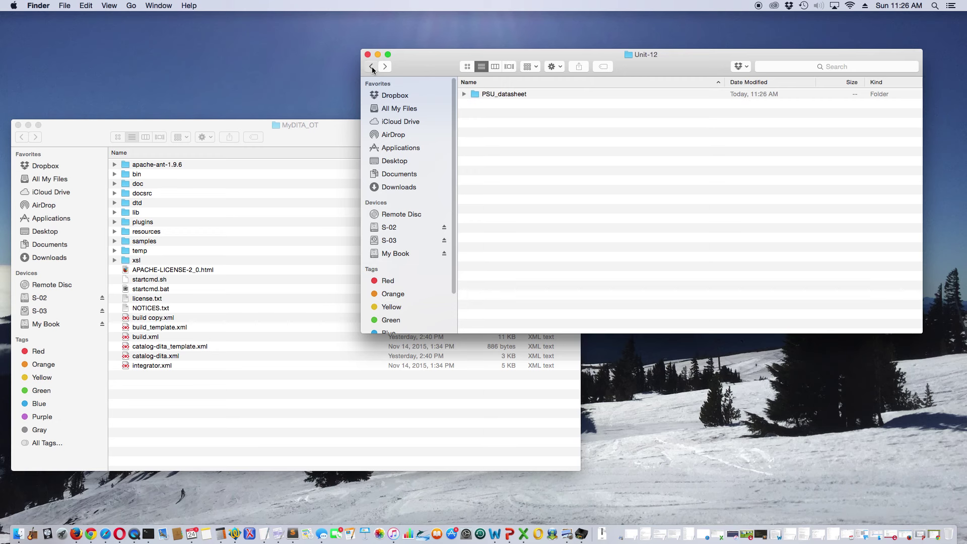
{"action": "left_click", "coordinate": [372, 66]}
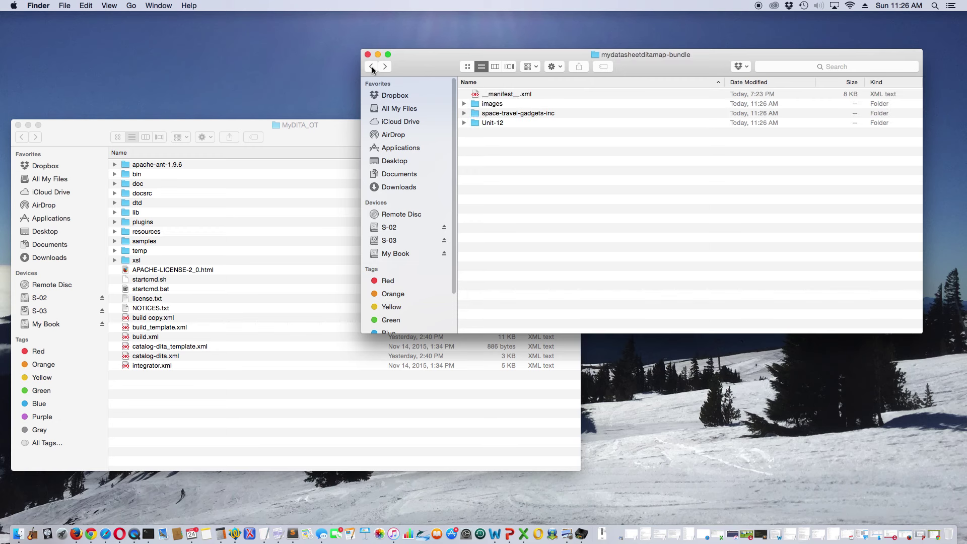
{"action": "left_click", "coordinate": [372, 66]}
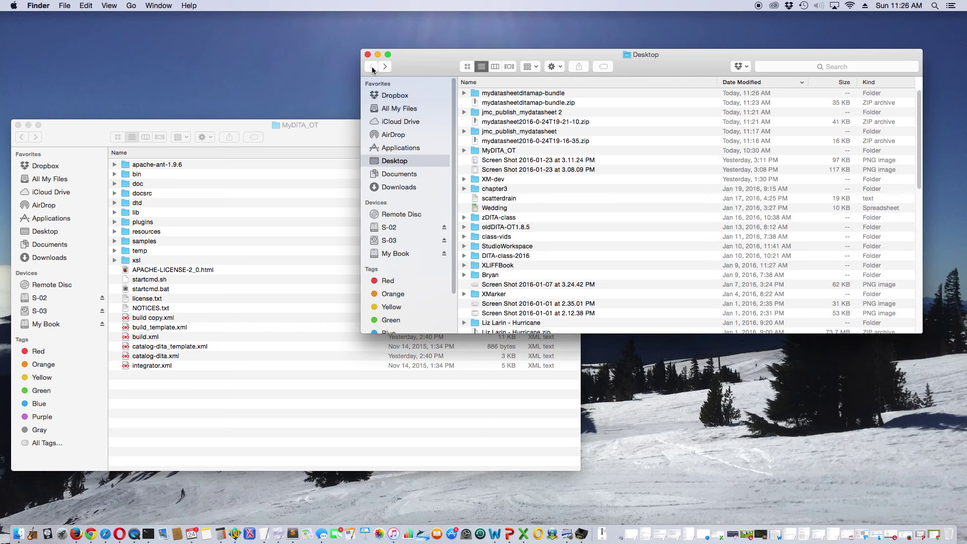
- Rename the mydatasheetditamap-bundle folder to ForDocbook and move it into the MyDITA_OT folder
{"action": "left_click", "coordinate": [511, 94]}
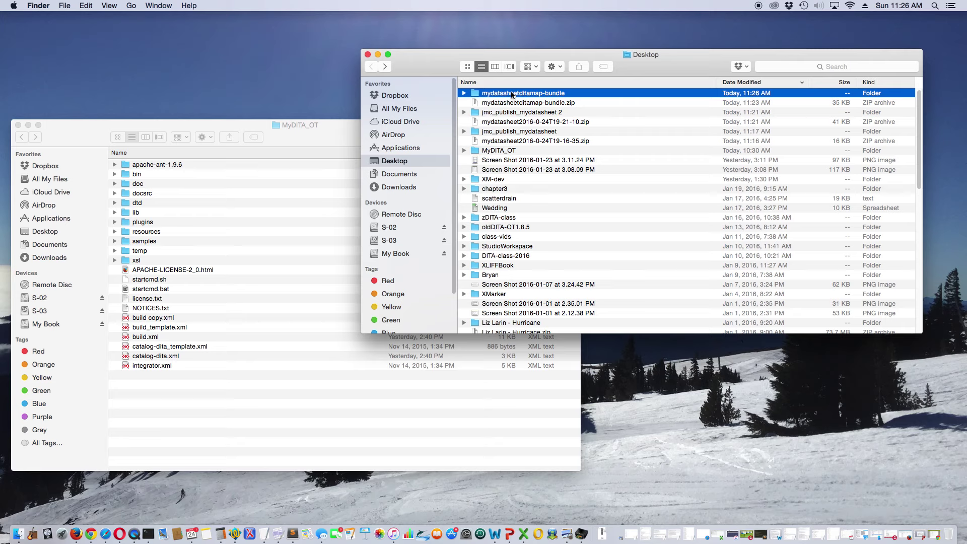
{"action": "left_click", "coordinate": [512, 93]}
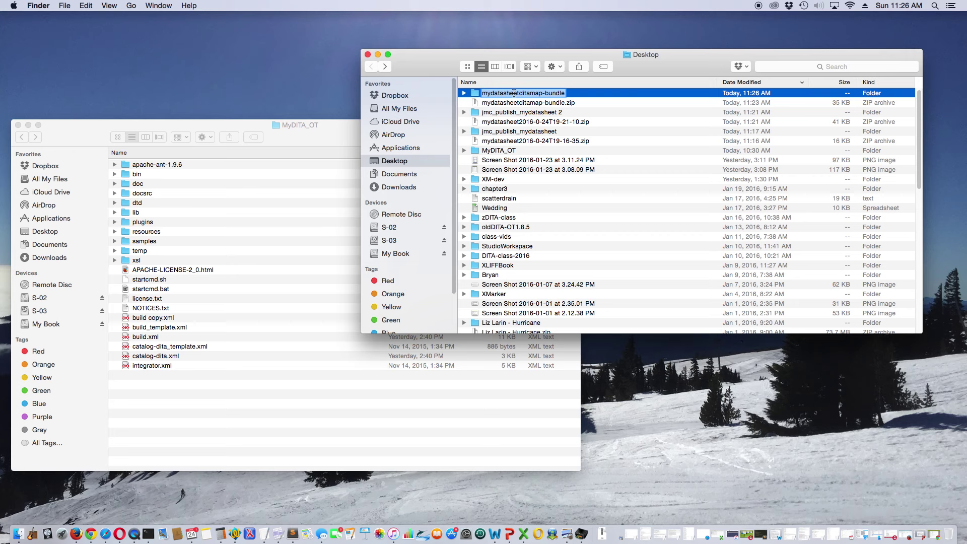
{"action": "type", "text": "For"}
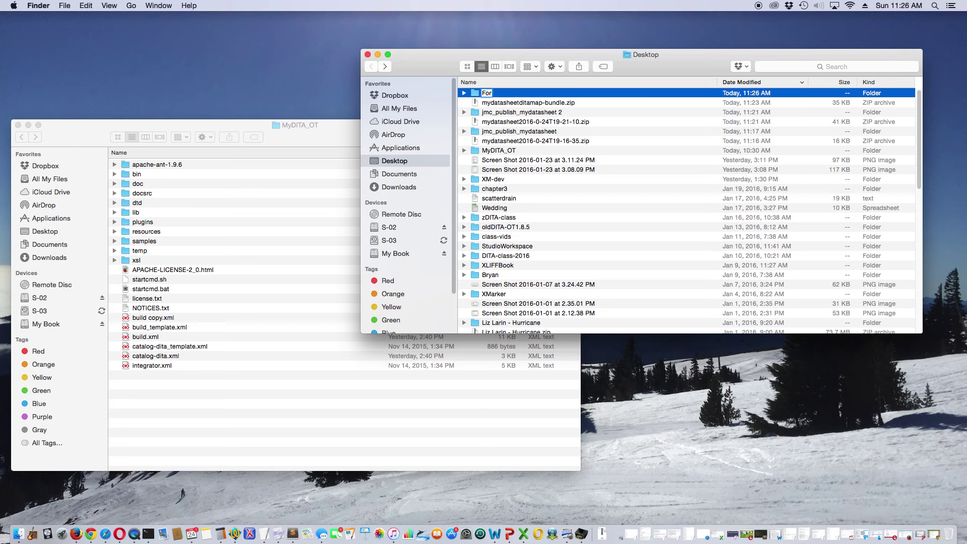
{"action": "type", "text": "Docbook"}
{"action": "left_click", "coordinate": [505, 113]}
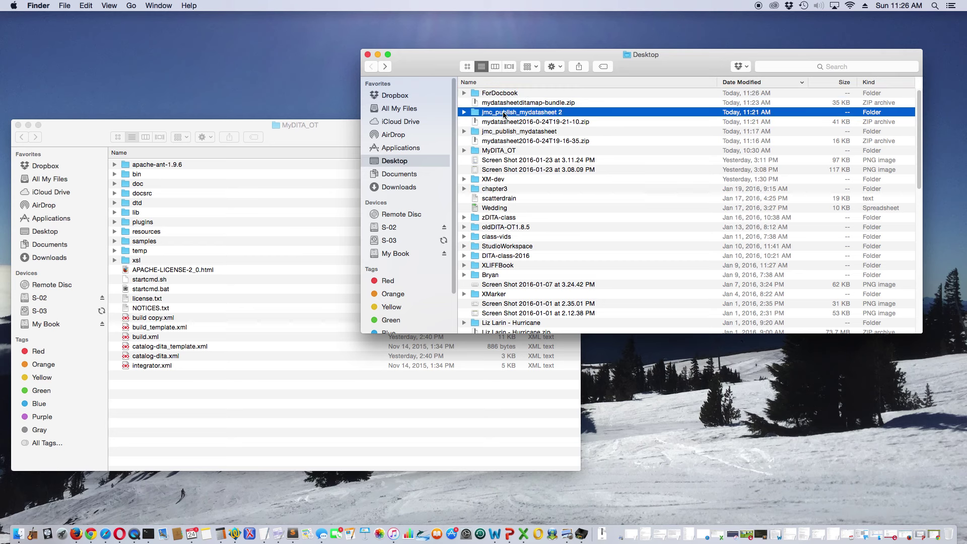
{"action": "left_click", "coordinate": [478, 94]}
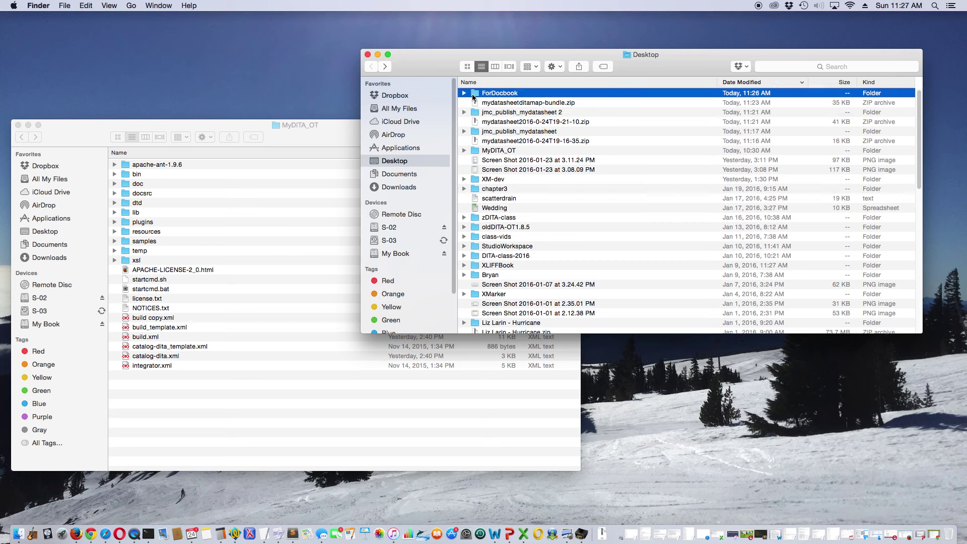
{"action": "left_click_drag", "start_coordinate": [474, 95], "coordinate": [197, 424]}
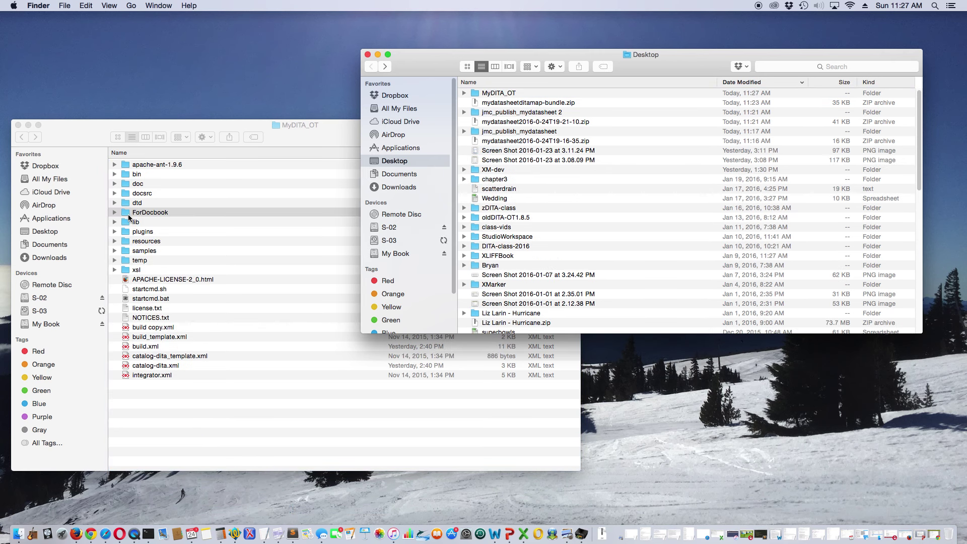
- Browse ForDocbook through Unit-12 to PSU_datasheet inside MyDITA_OT and check the name of mydatasheet.ditamap
{"action": "left_click", "coordinate": [126, 213]}
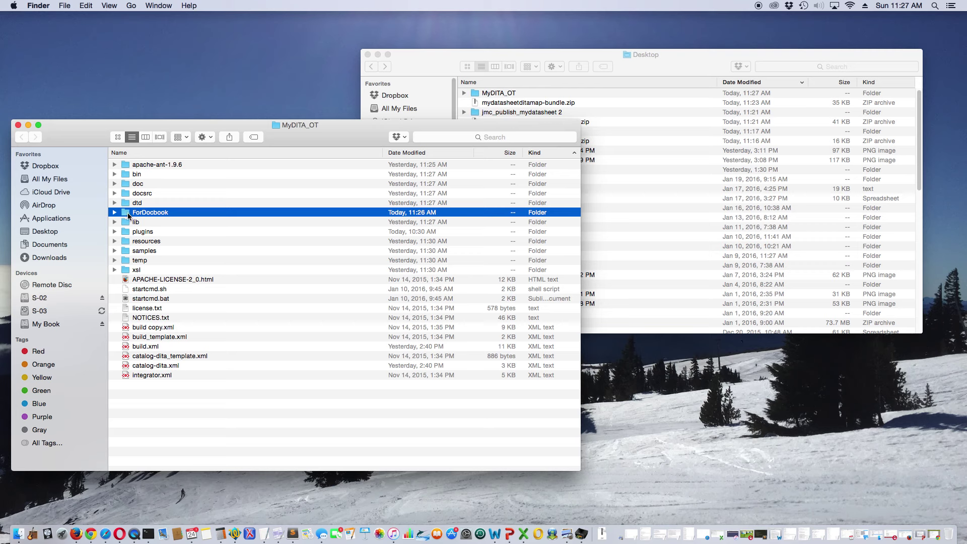
{"action": "double_click", "coordinate": [126, 213]}
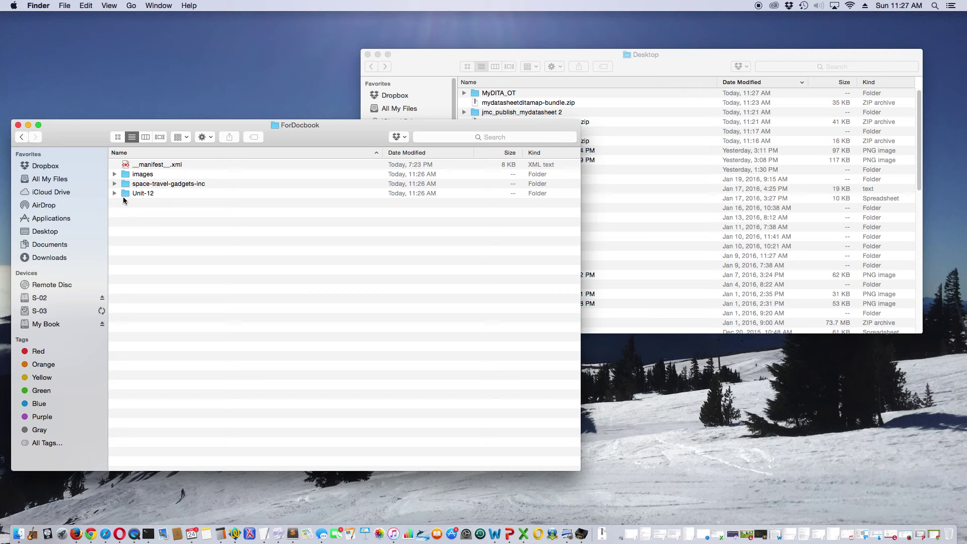
{"action": "left_click", "coordinate": [122, 193]}
{"action": "double_click", "coordinate": [123, 193]}
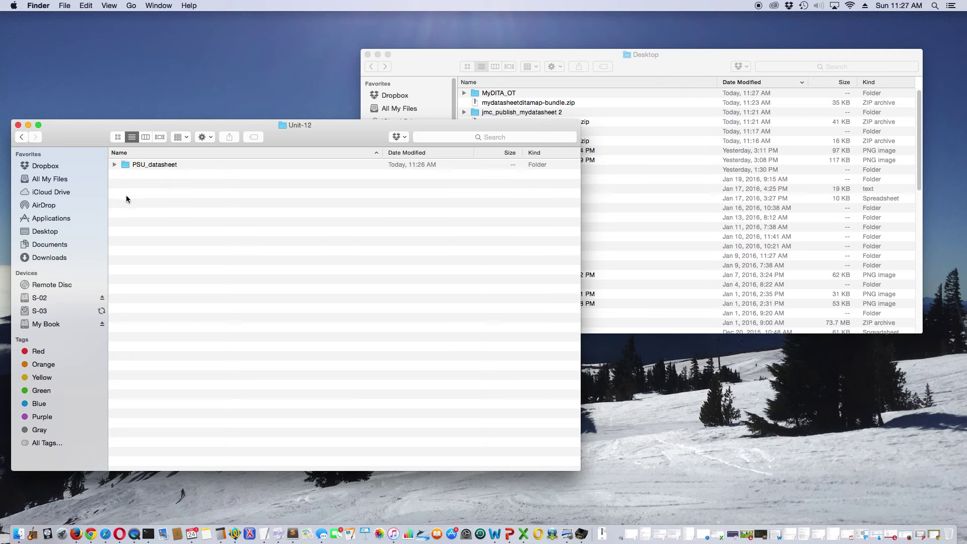
{"action": "double_click", "coordinate": [125, 164]}
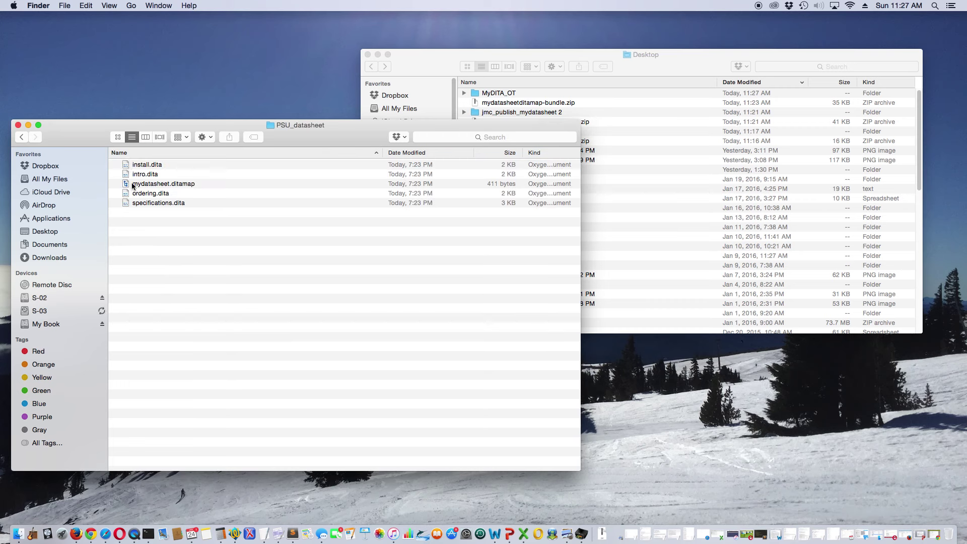
{"action": "left_click", "coordinate": [134, 185]}
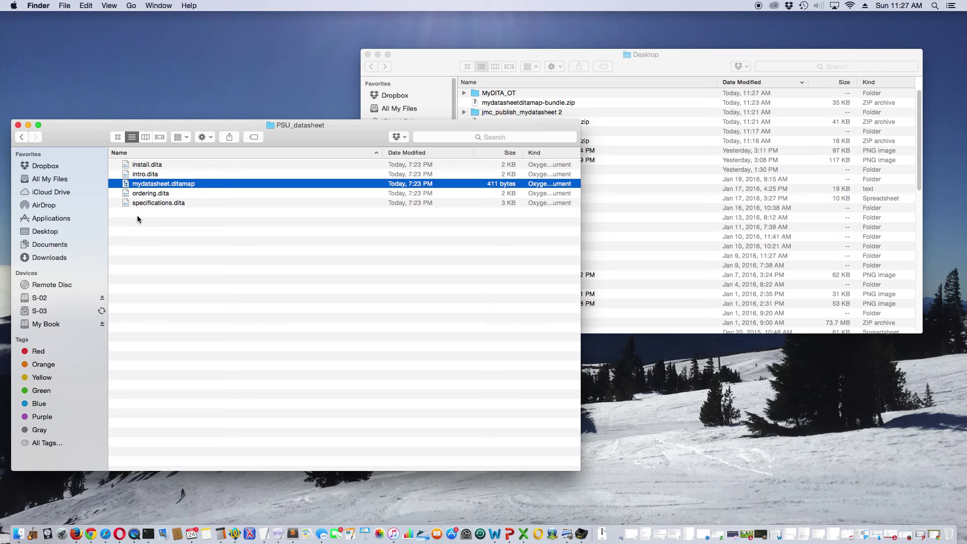
{"action": "left_click", "coordinate": [141, 186]}
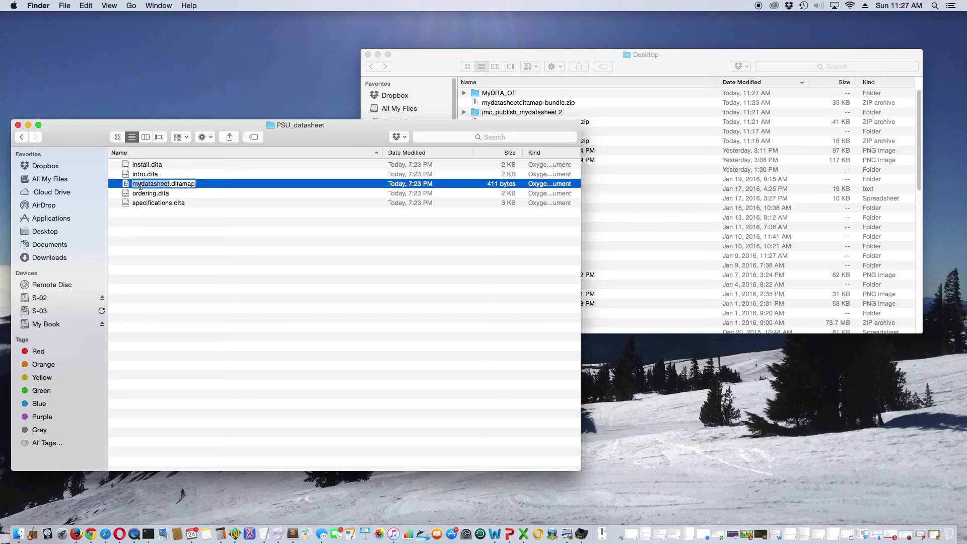
{"action": "left_click", "coordinate": [115, 173]}
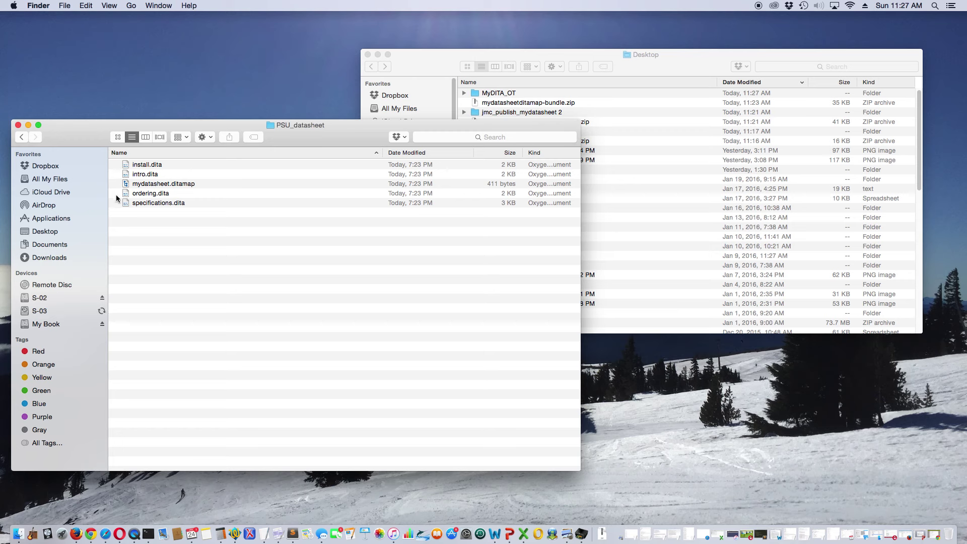
- Return to the MyDITA_OT folder and locate the startcmd.sh and startcmd.bat scripts
{"action": "left_click", "coordinate": [20, 139]}
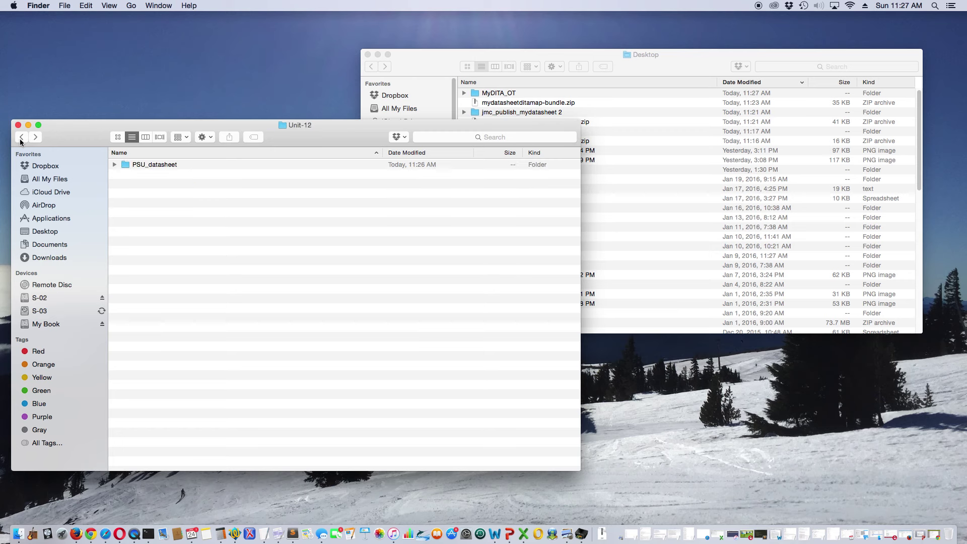
{"action": "left_click", "coordinate": [20, 140]}
{"action": "left_click", "coordinate": [21, 140]}
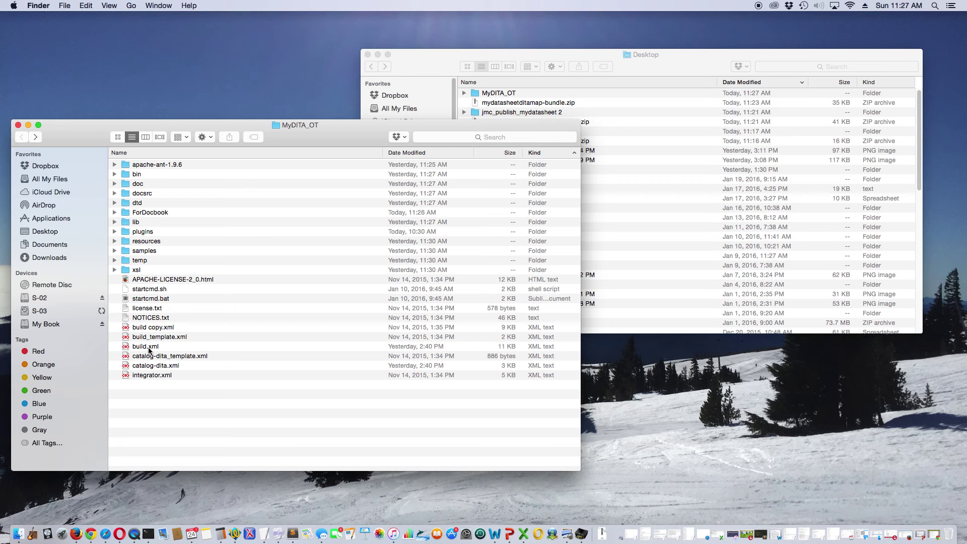
{"action": "left_click", "coordinate": [148, 291]}
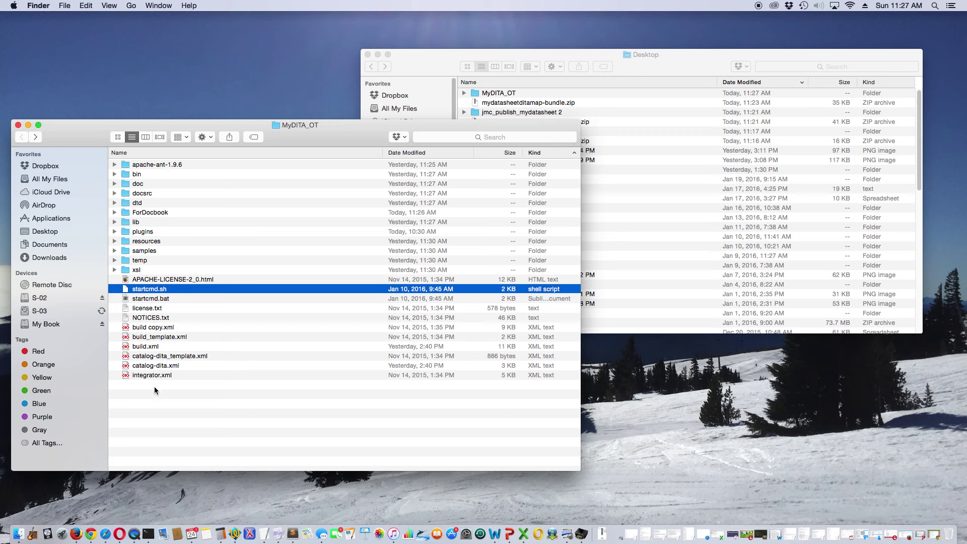
{"action": "left_click", "coordinate": [149, 301]}
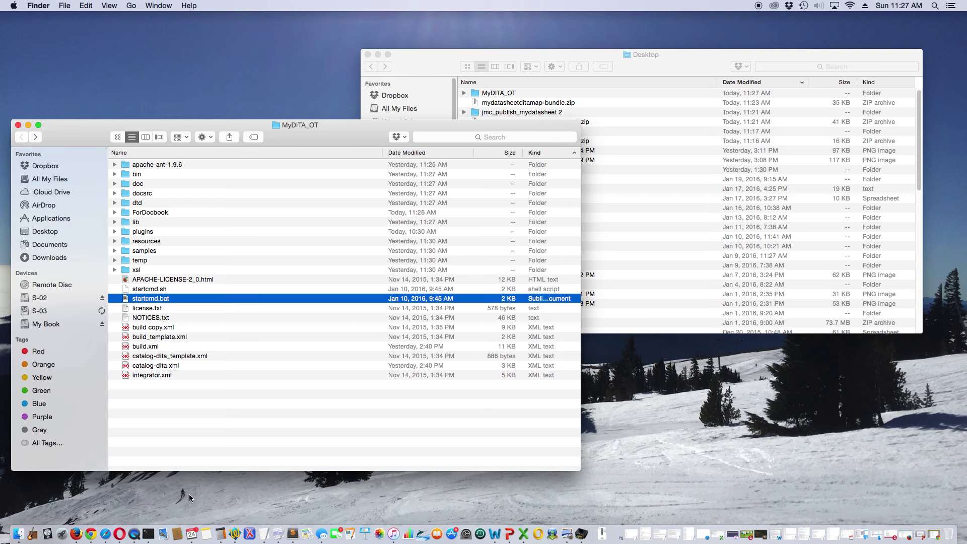
- Go to the Utilities folder and launch Terminal from it
{"action": "left_click", "coordinate": [149, 537]}
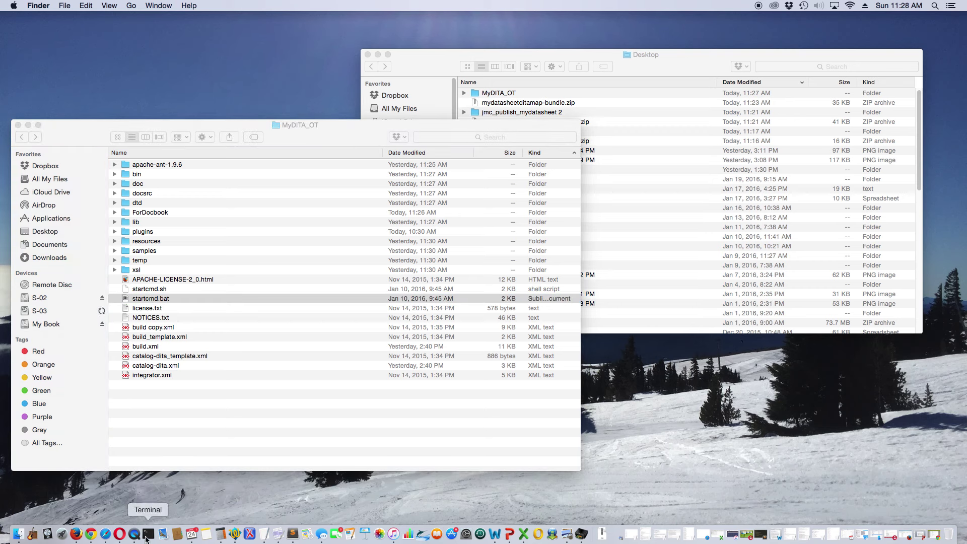
{"action": "left_click", "coordinate": [133, 8]}
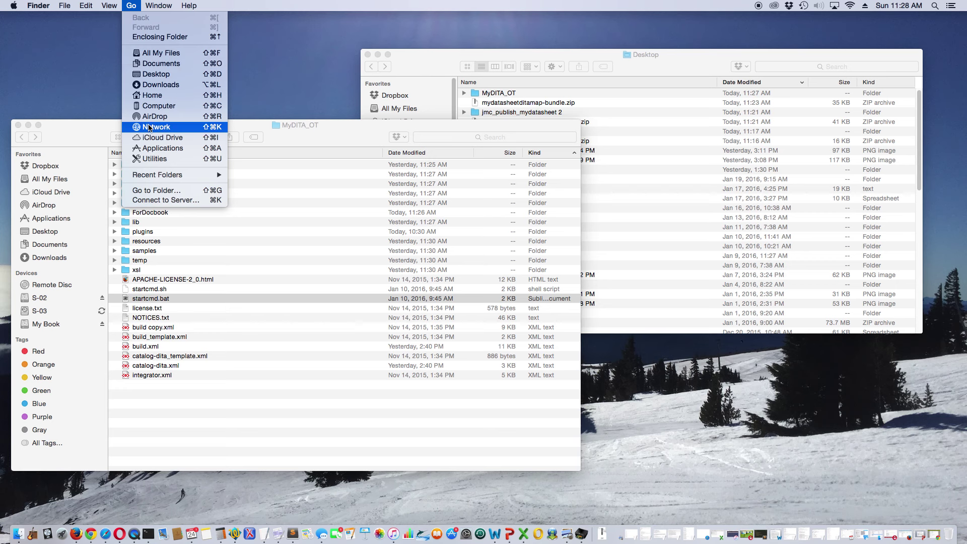
{"action": "left_click", "coordinate": [158, 161]}
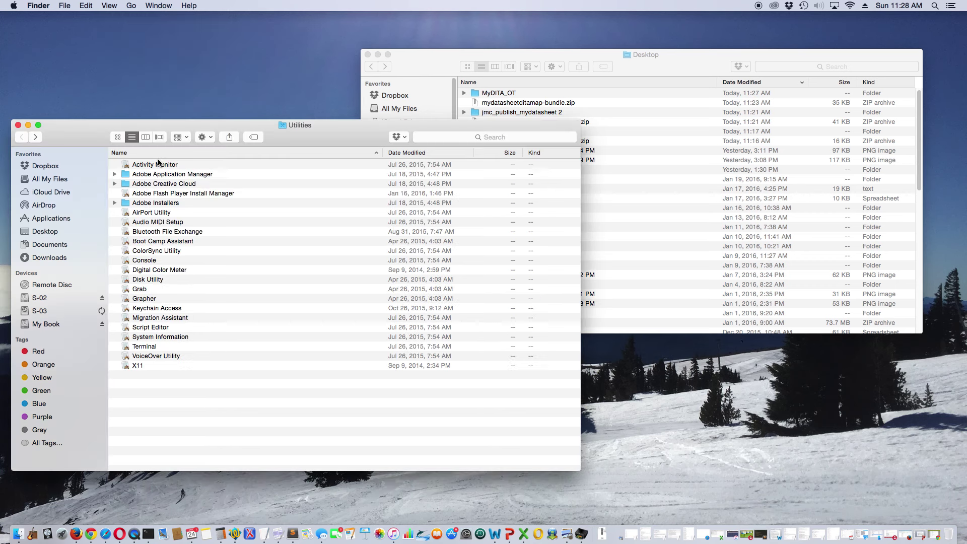
{"action": "left_click", "coordinate": [142, 348]}
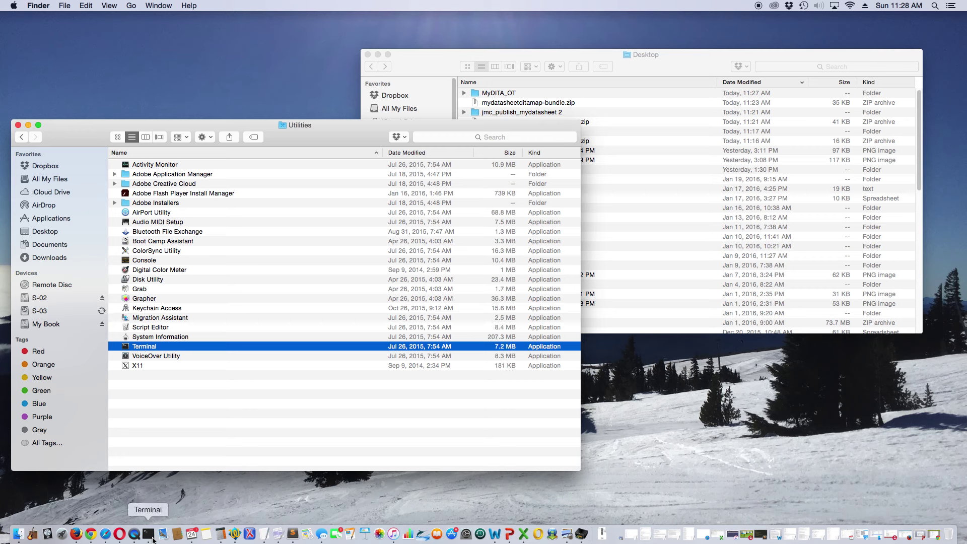
{"action": "double_click", "coordinate": [127, 347]}
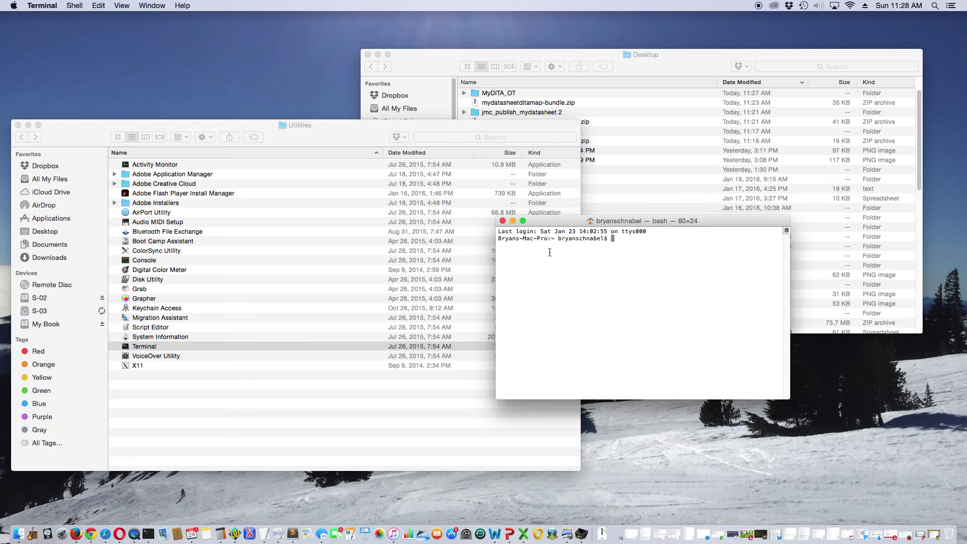
- Close the Utilities window and place the Terminal window just below the MyDITA_OT folder icon on the desktop
{"action": "left_click", "coordinate": [203, 127]}
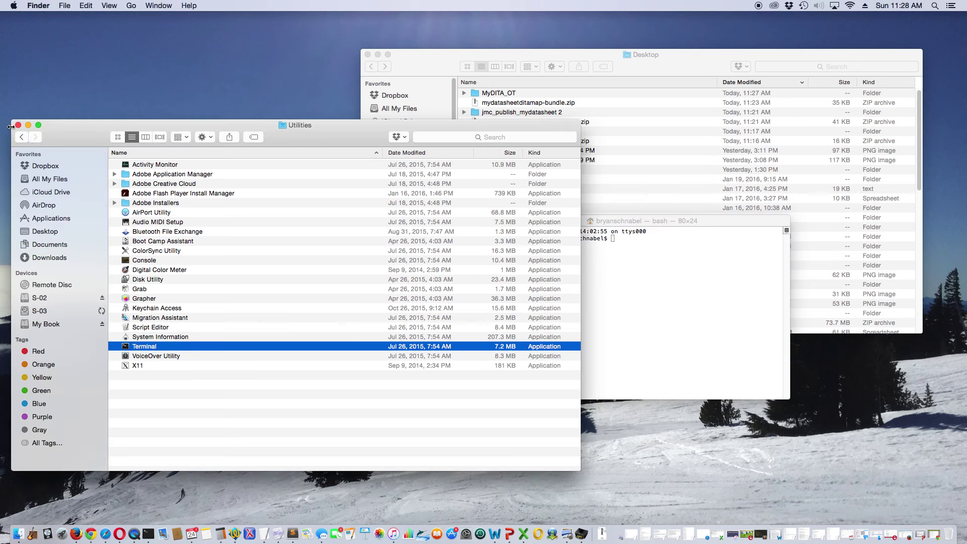
{"action": "left_click", "coordinate": [19, 125]}
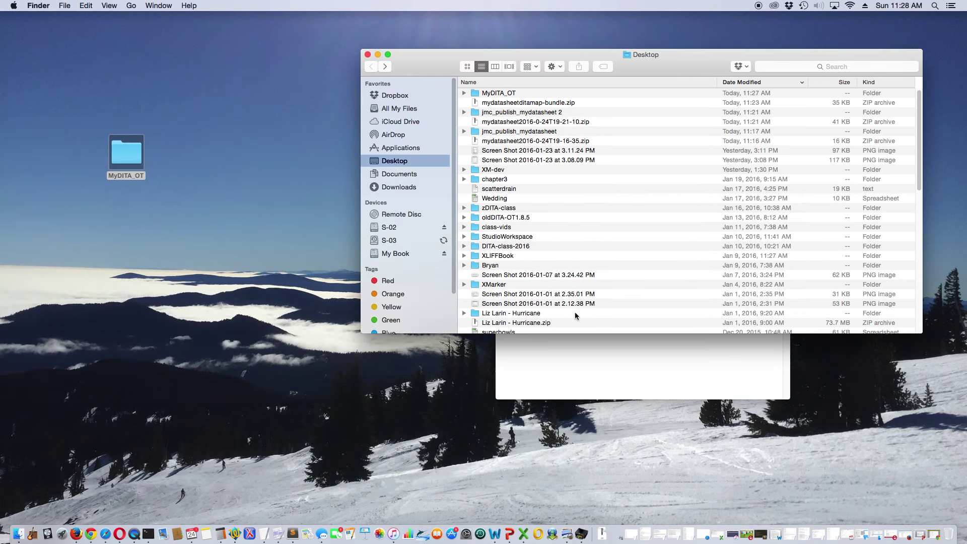
{"action": "left_click", "coordinate": [587, 361]}
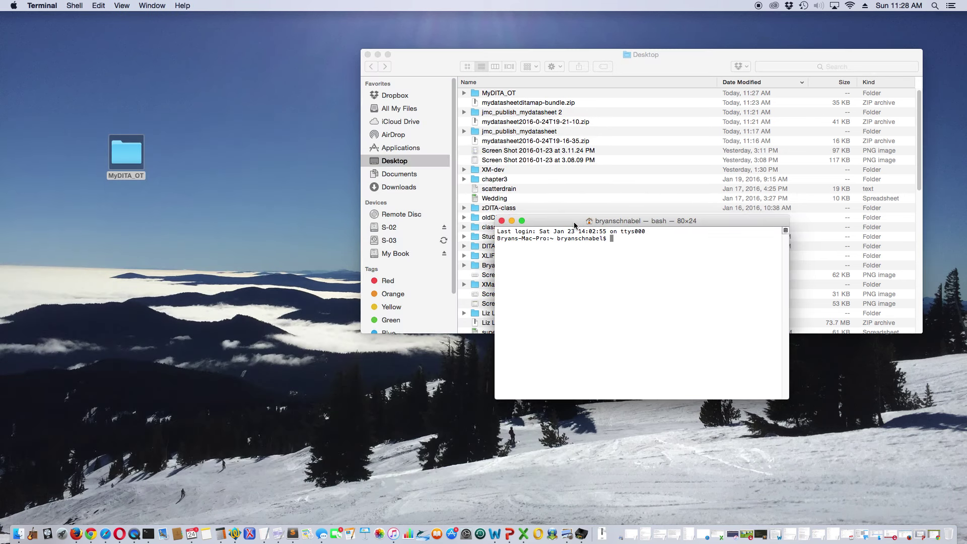
{"action": "left_click_drag", "start_coordinate": [573, 221], "coordinate": [128, 226]}
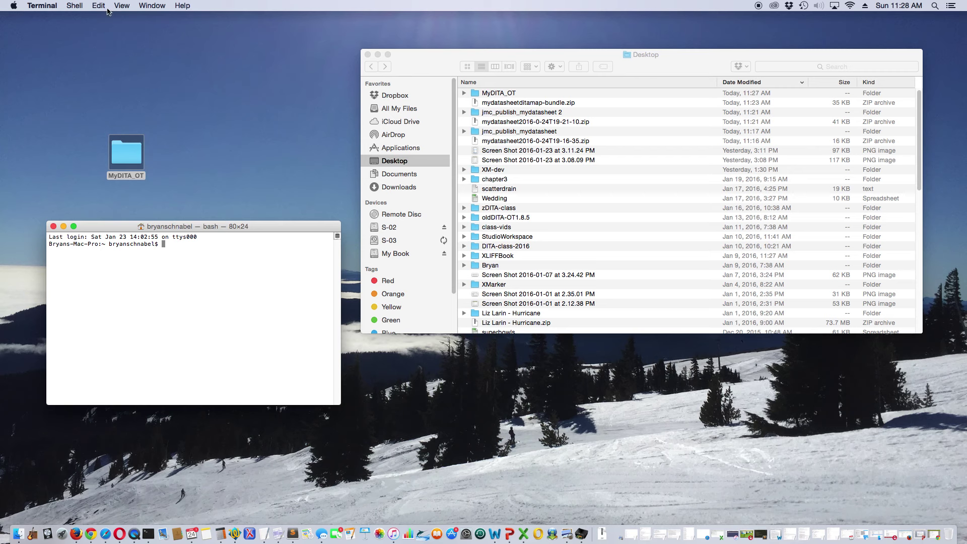
- Enlarge the Terminal text by two size steps
{"action": "left_click", "coordinate": [128, 9]}
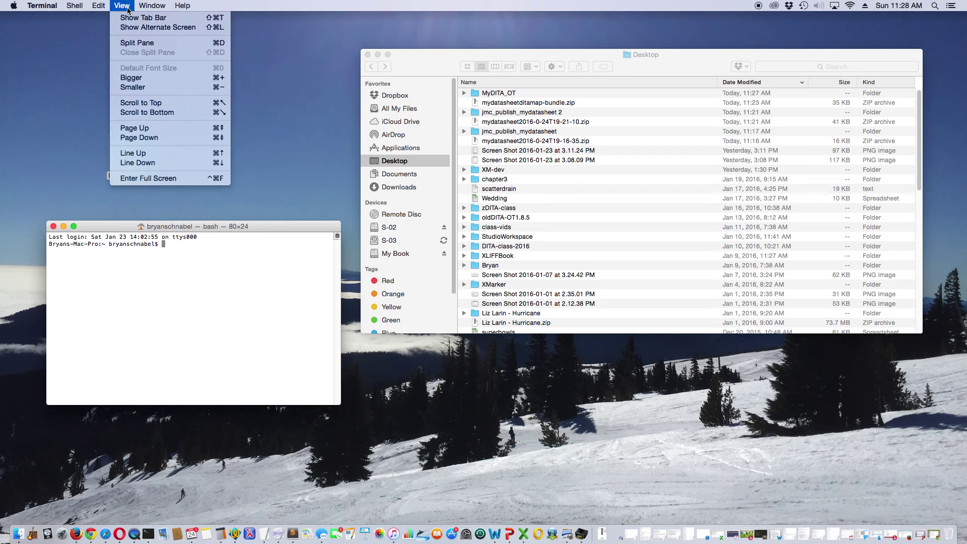
{"action": "left_click", "coordinate": [138, 78]}
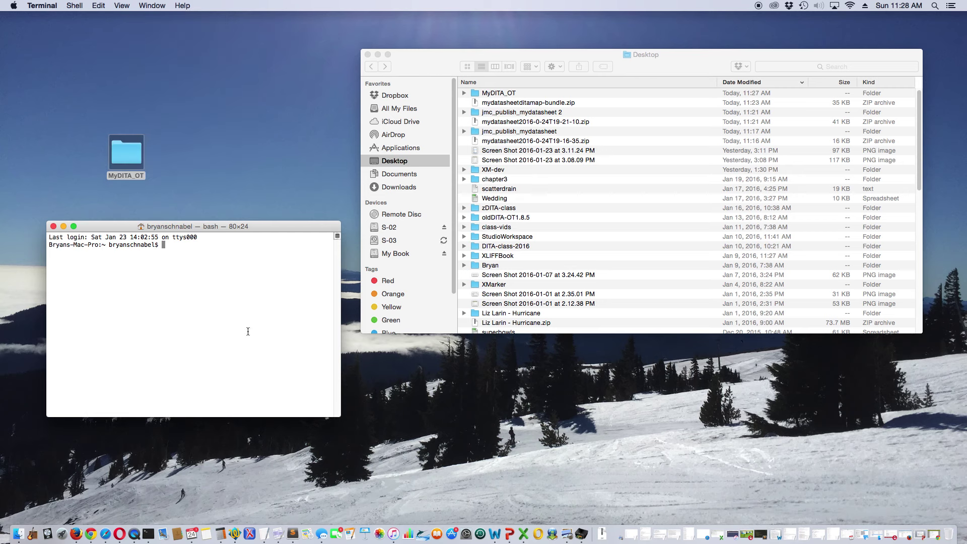
{"action": "key", "text": "super+plus"}
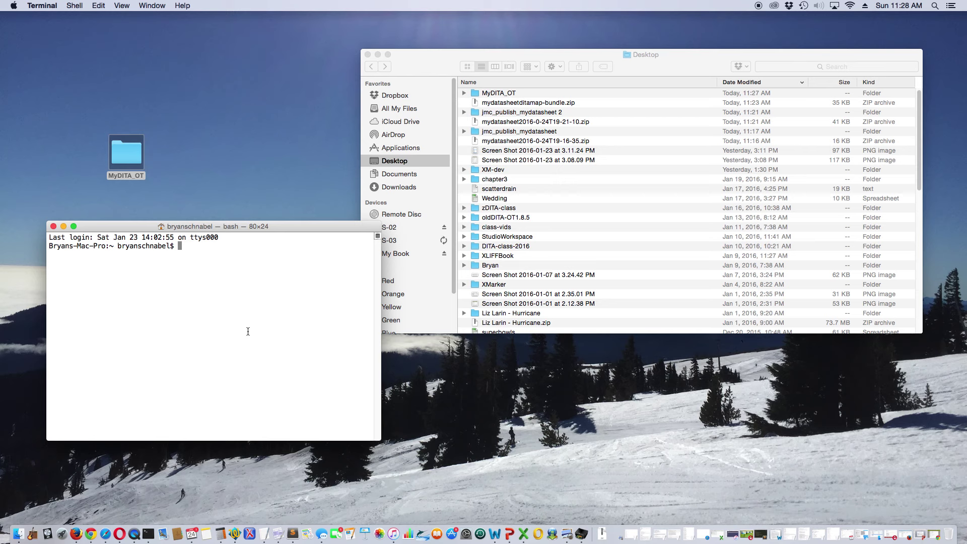
- Enlarge the Terminal text by another two sizes and list the home folder's contents with ls
{"action": "key", "text": "super+plus"}
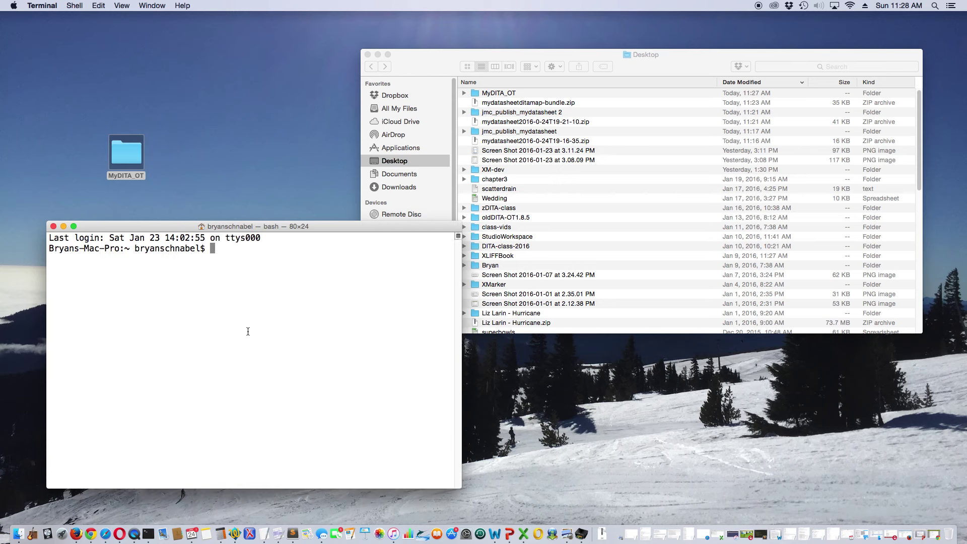
{"action": "key", "text": "super+plus"}
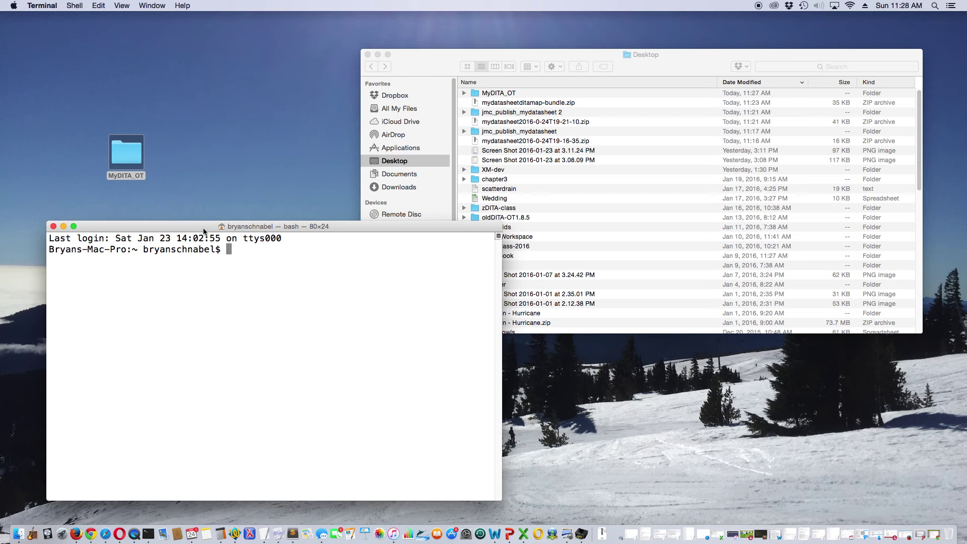
{"action": "type", "text": "ls"}
{"action": "key", "text": "Return"}
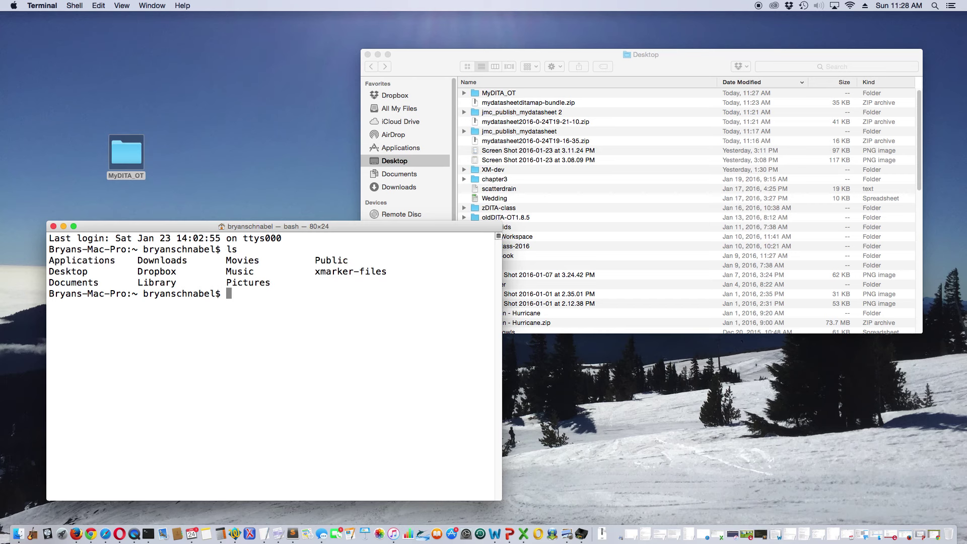
- Change into the Desktop directory and its MyDITA_OT folder in Terminal, and list that folder's contents
{"action": "type", "text": "cd Desktop"}
{"action": "key", "text": "Return"}
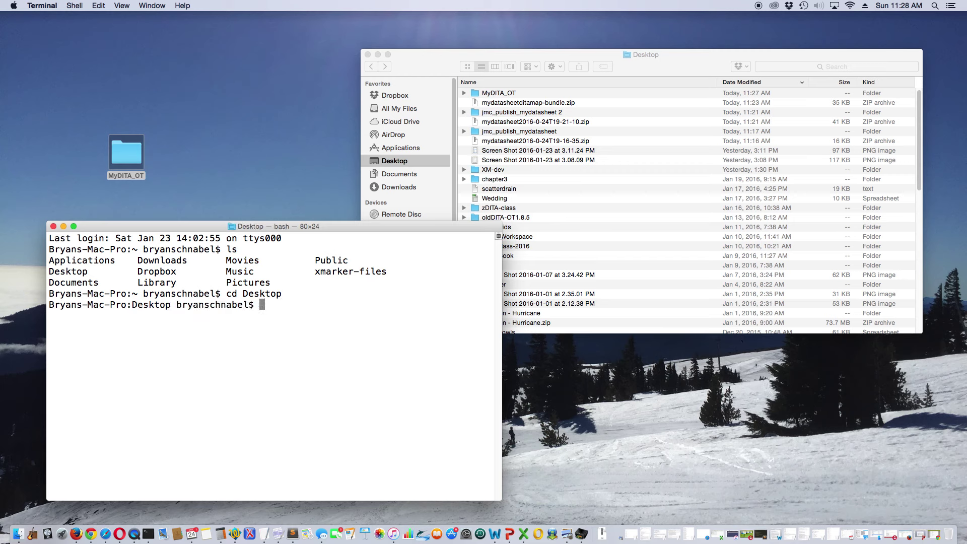
{"action": "type", "text": "cd MyDIT"}
{"action": "type", "text": "A_OT"}
{"action": "key", "text": "Return"}
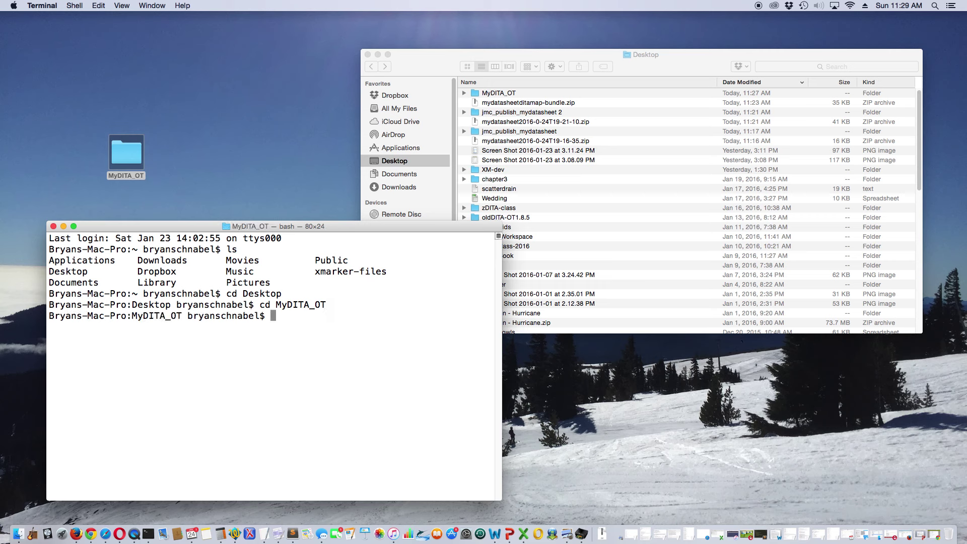
{"action": "type", "text": "ls"}
{"action": "key", "text": "Return"}
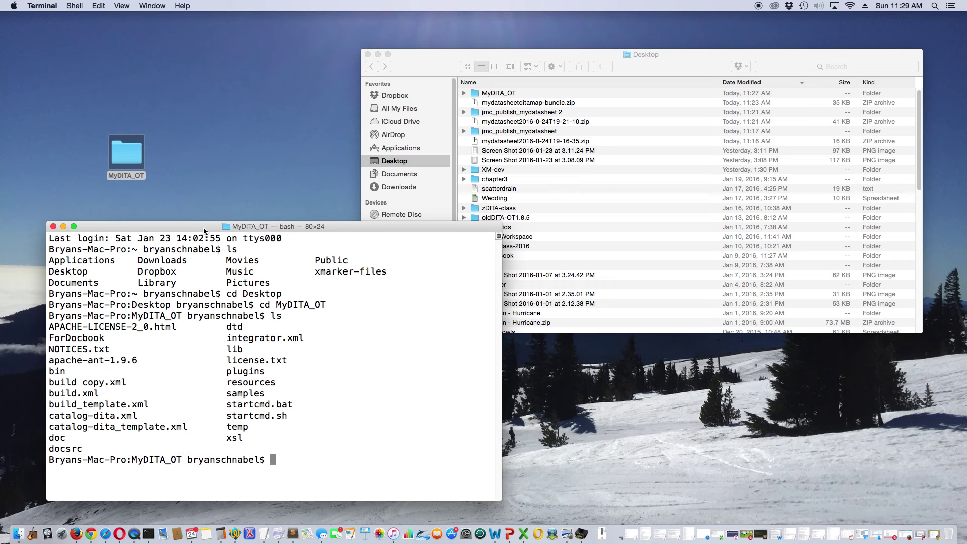
- Close the Desktop folder window, open the MyDITA_OT folder from the desktop and move its window beside the Terminal window
{"action": "left_click_drag", "start_coordinate": [203, 227], "coordinate": [262, 230]}
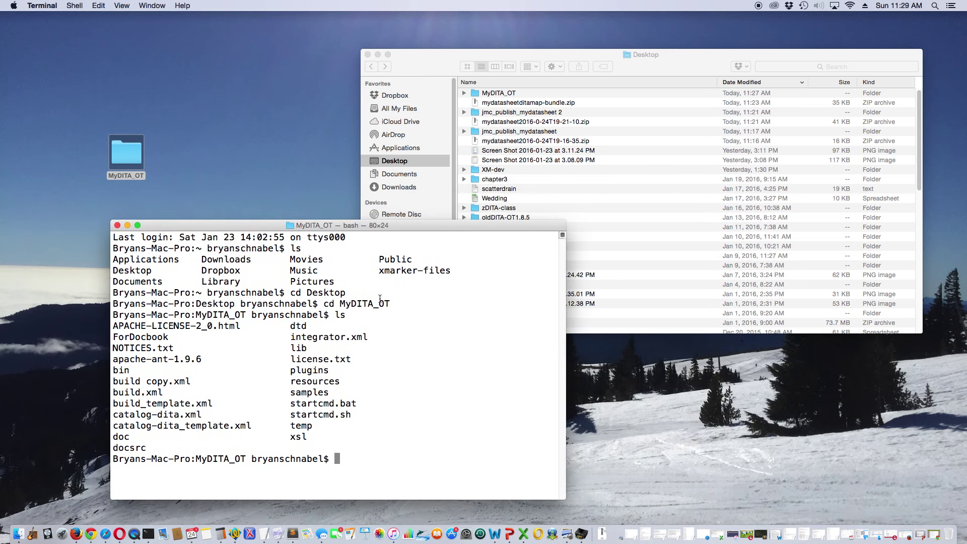
{"action": "left_click", "coordinate": [446, 65]}
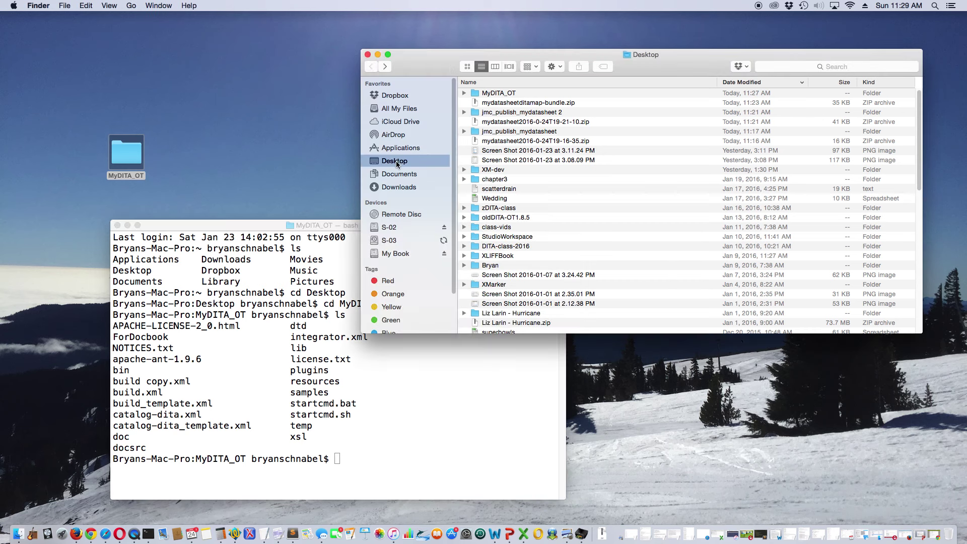
{"action": "scroll", "coordinate": [488, 202], "scroll_direction": "up", "scroll_amount": 2}
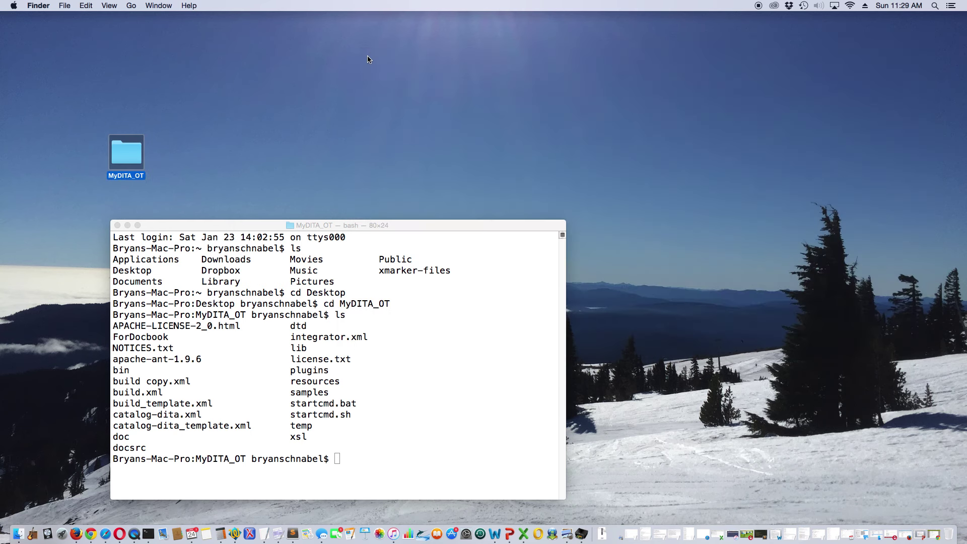
{"action": "left_click", "coordinate": [367, 54]}
{"action": "double_click", "coordinate": [124, 159]}
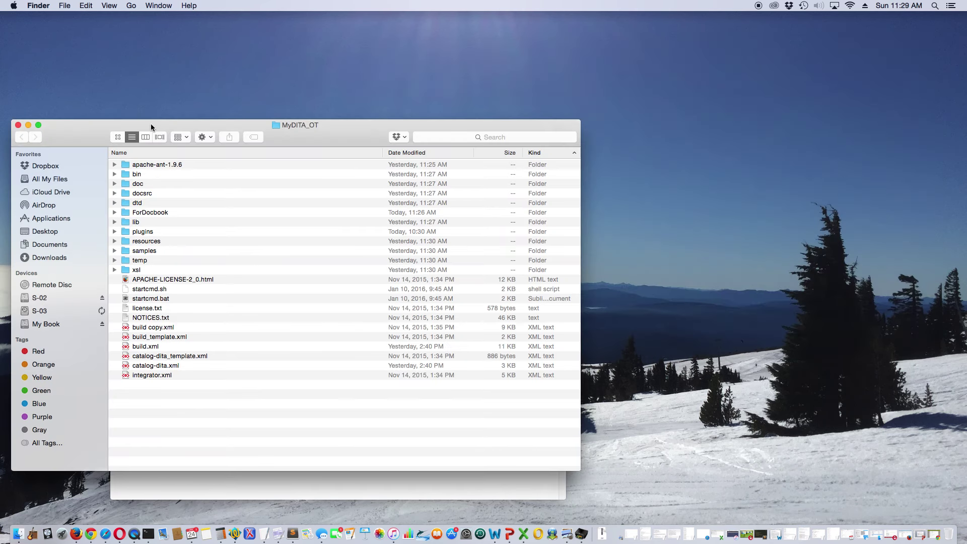
{"action": "left_click_drag", "start_coordinate": [150, 123], "coordinate": [488, 86]}
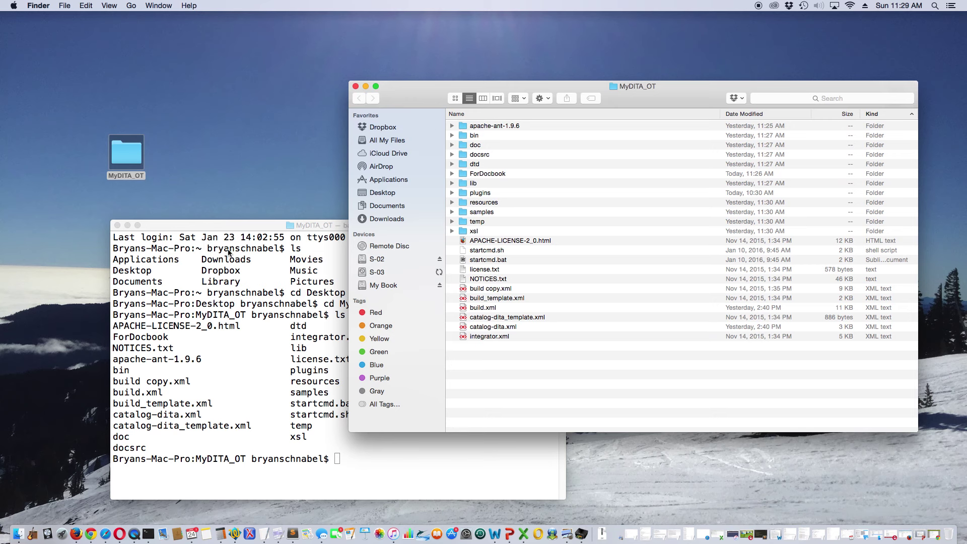
- Shift the Terminal window clear of most of the MyDITA_OT folder window and bring Terminal to the front
{"action": "left_click_drag", "start_coordinate": [231, 225], "coordinate": [178, 220]}
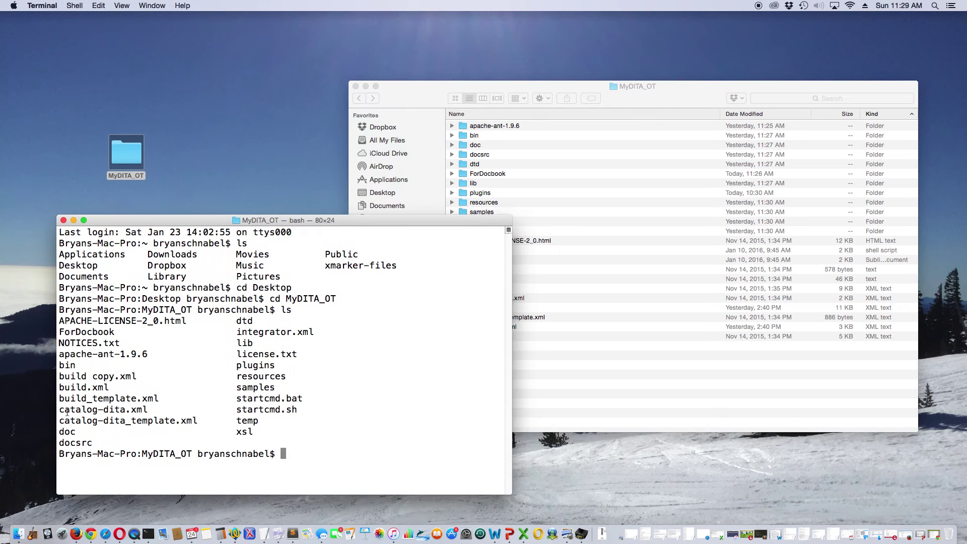
{"action": "left_click", "coordinate": [653, 97]}
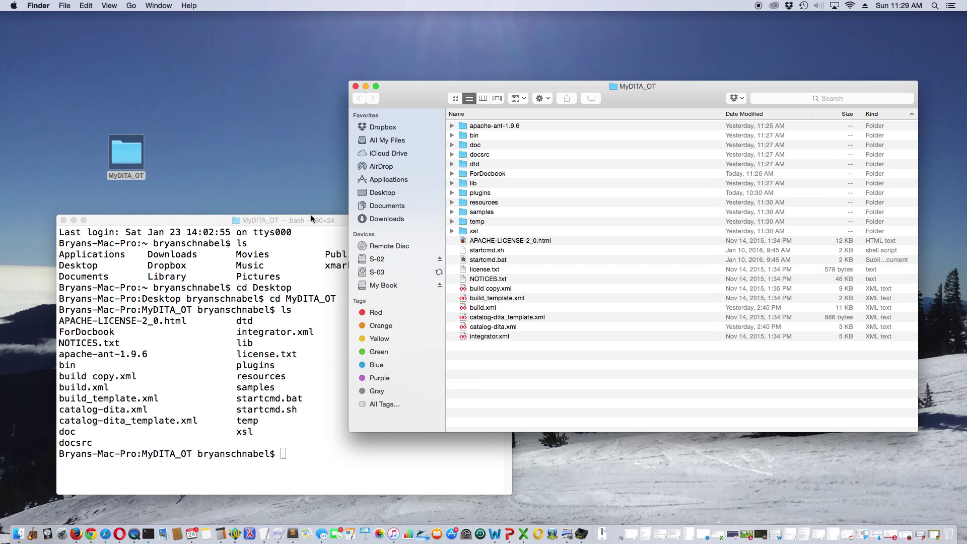
{"action": "left_click_drag", "start_coordinate": [309, 220], "coordinate": [275, 231]}
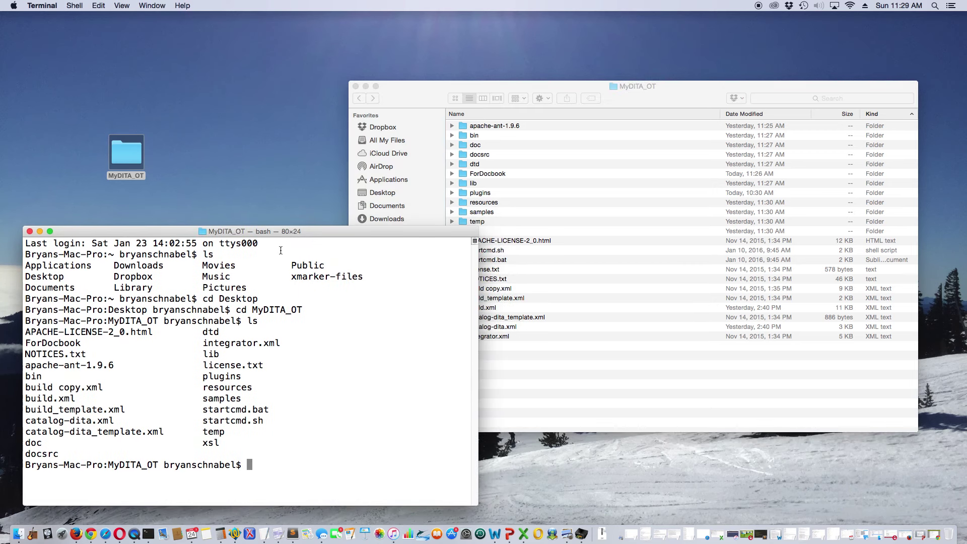
- Begin the command dita -i ForDocbook/Unit-12/PSU_datasheet at the Terminal prompt, following the path through the folders in Finder
{"action": "type", "text": "dita -i ForDocbook"}
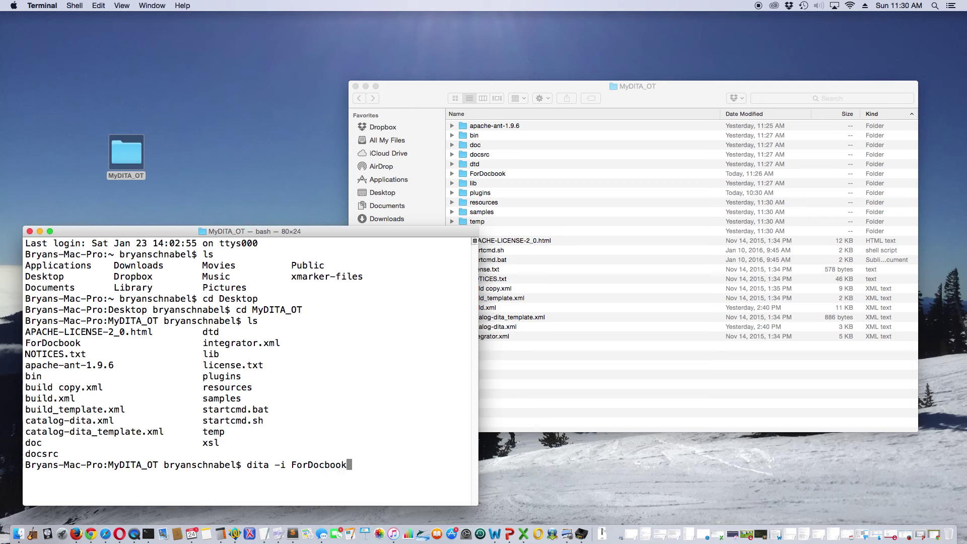
{"action": "type", "text": "/"}
{"action": "double_click", "coordinate": [466, 174]}
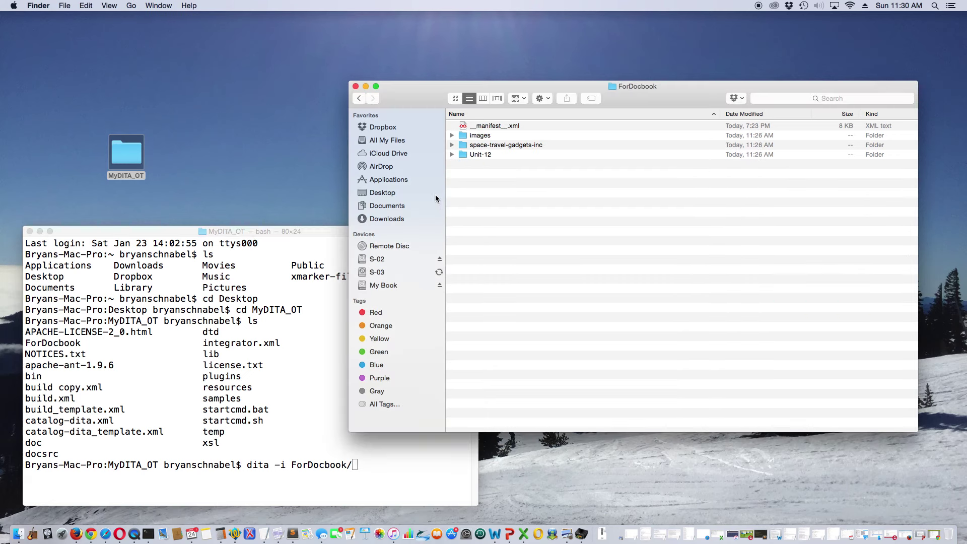
{"action": "left_click", "coordinate": [317, 233]}
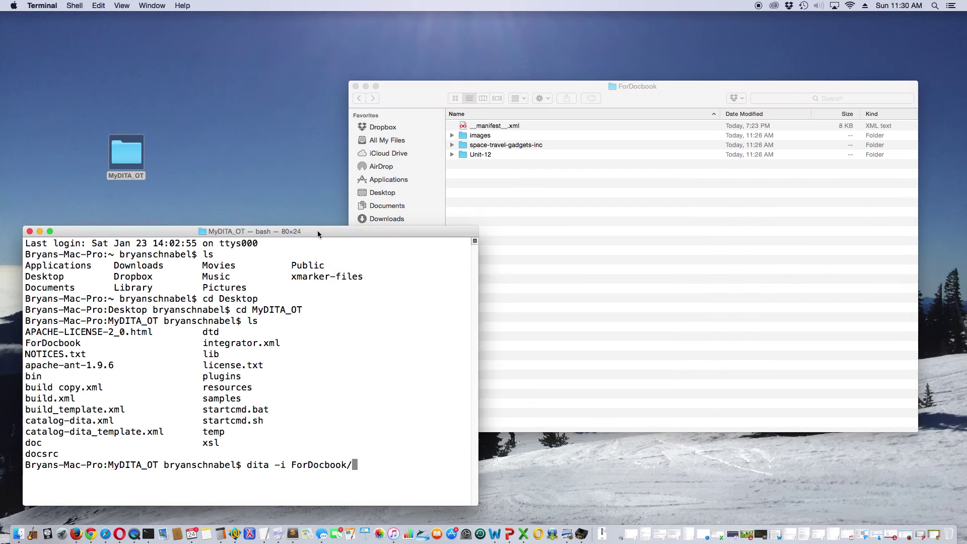
{"action": "type", "text": "Unit-12"}
{"action": "double_click", "coordinate": [462, 154]}
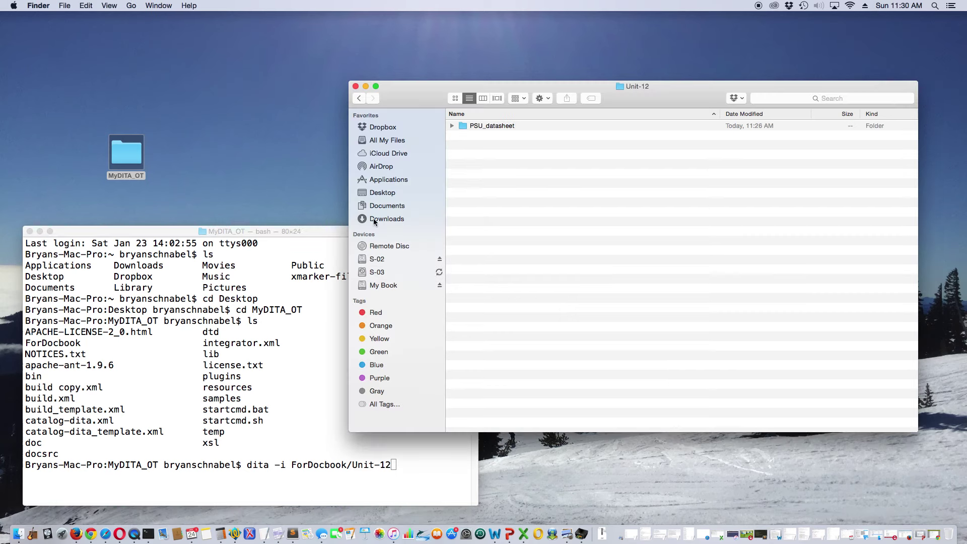
{"action": "left_click", "coordinate": [333, 235]}
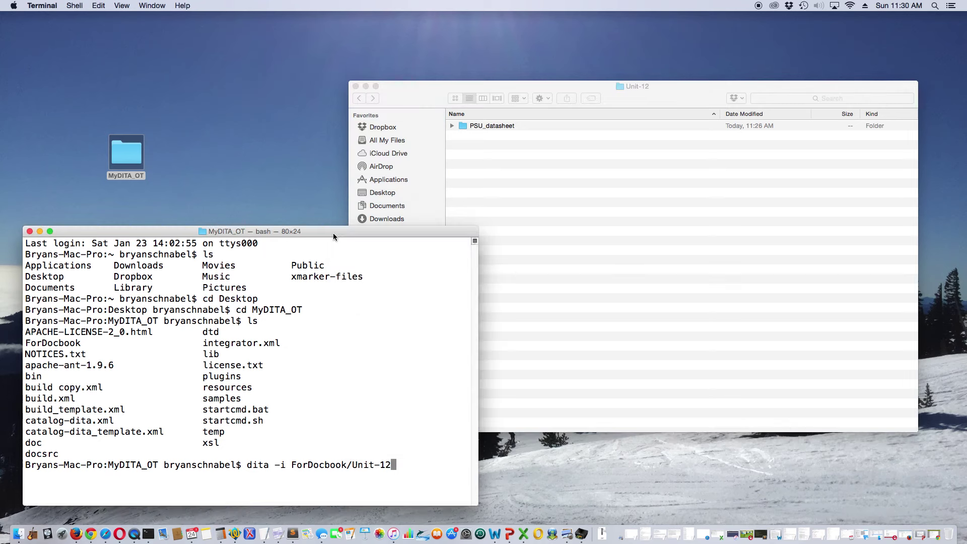
{"action": "type", "text": "/PSU_datasheet"}
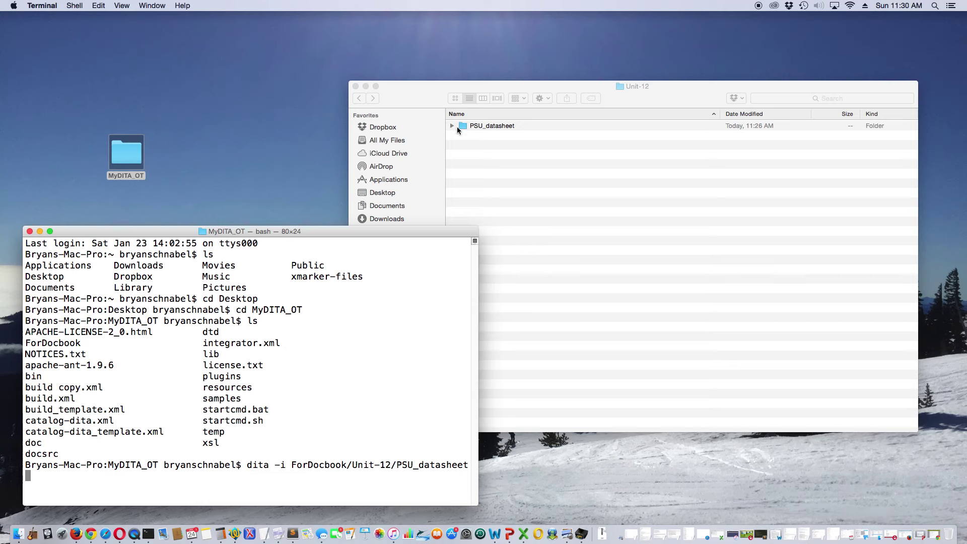
- Look up the map file in PSU_datasheet, complete the command with /mydatasheet.ditamap -f docbook docout, and try to run it
{"action": "double_click", "coordinate": [462, 127]}
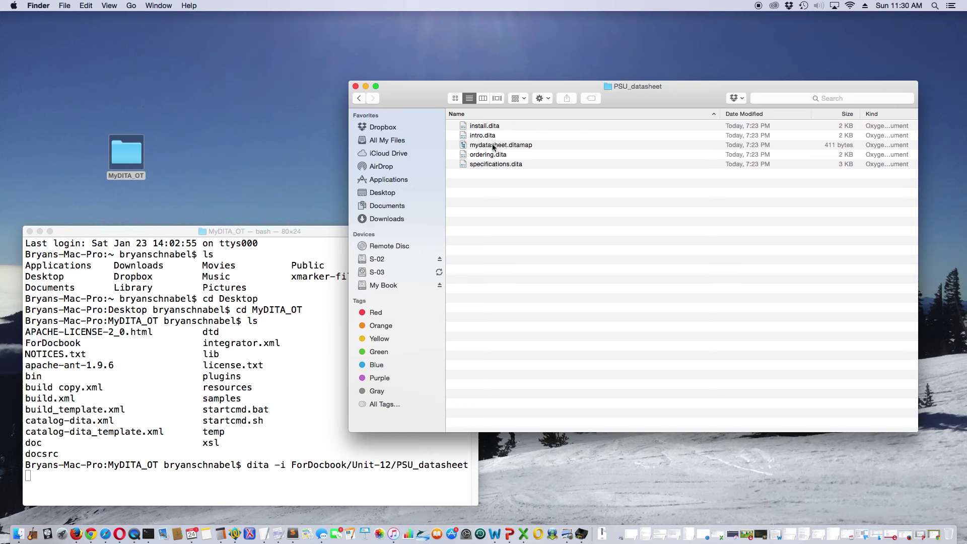
{"action": "left_click", "coordinate": [330, 231]}
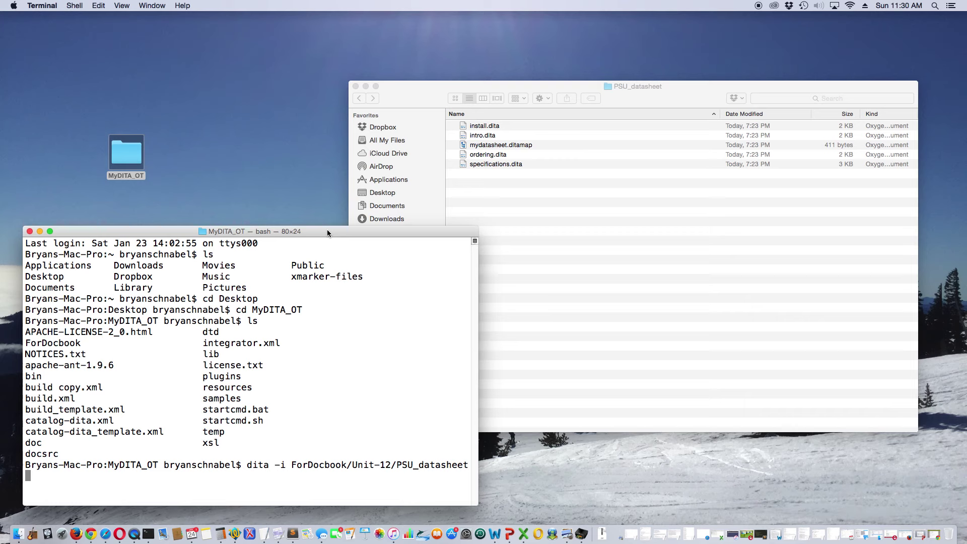
{"action": "type", "text": "/mydatasheet"}
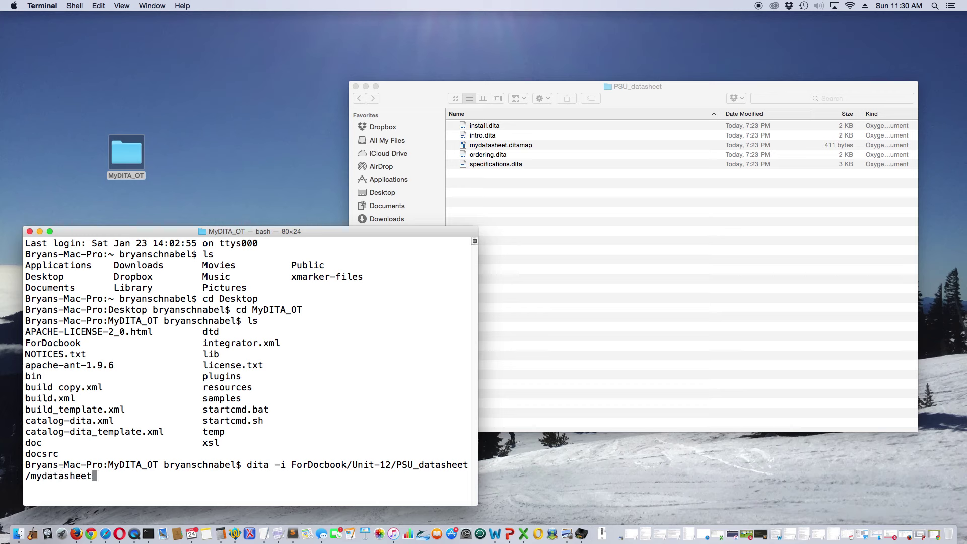
{"action": "type", "text": ".ditamap"}
{"action": "type", "text": "-f docbook"}
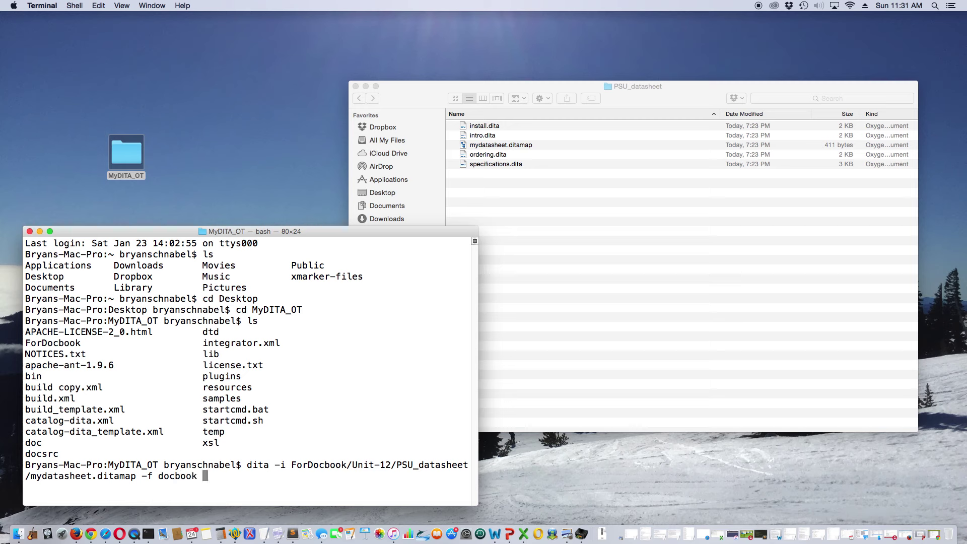
{"action": "type", "text": " docout"}
{"action": "key", "text": "Return"}
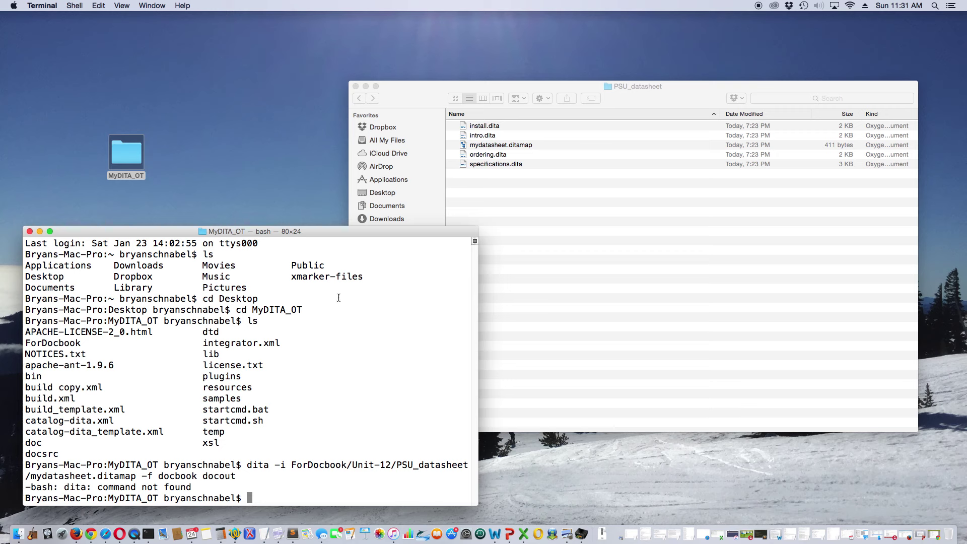
- Go back to the MyDITA_OT folder in Finder and run sh startcmd.sh in Terminal
{"action": "left_click", "coordinate": [412, 93]}
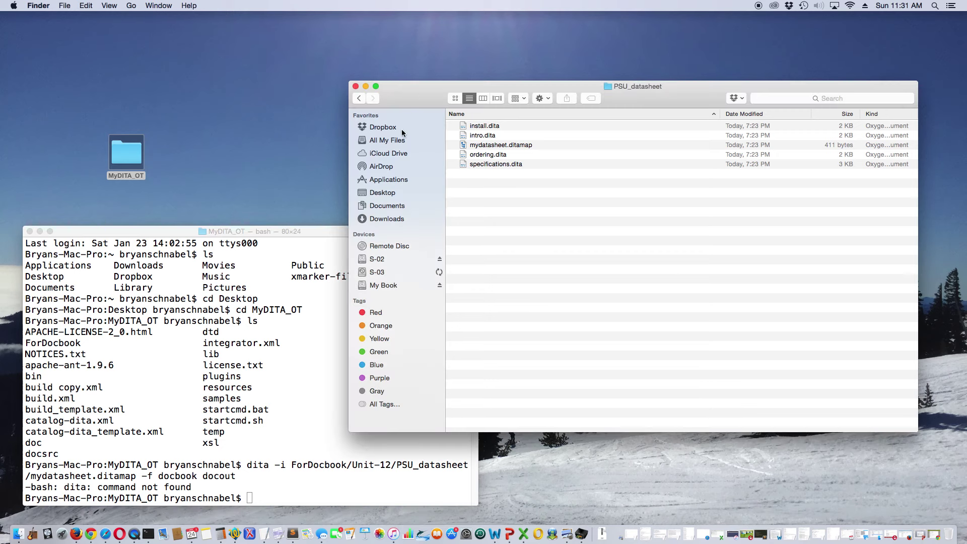
{"action": "left_click", "coordinate": [359, 100]}
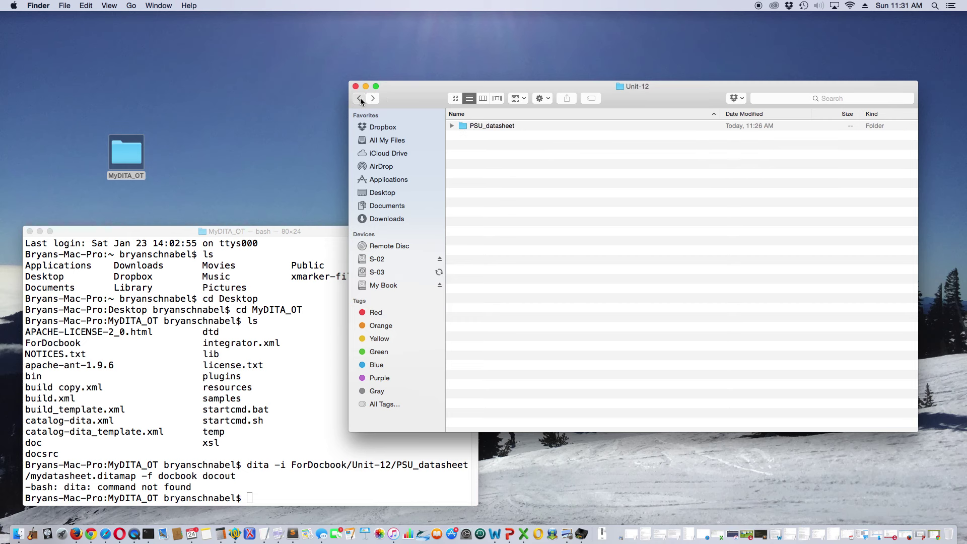
{"action": "left_click", "coordinate": [359, 100]}
{"action": "left_click", "coordinate": [360, 99]}
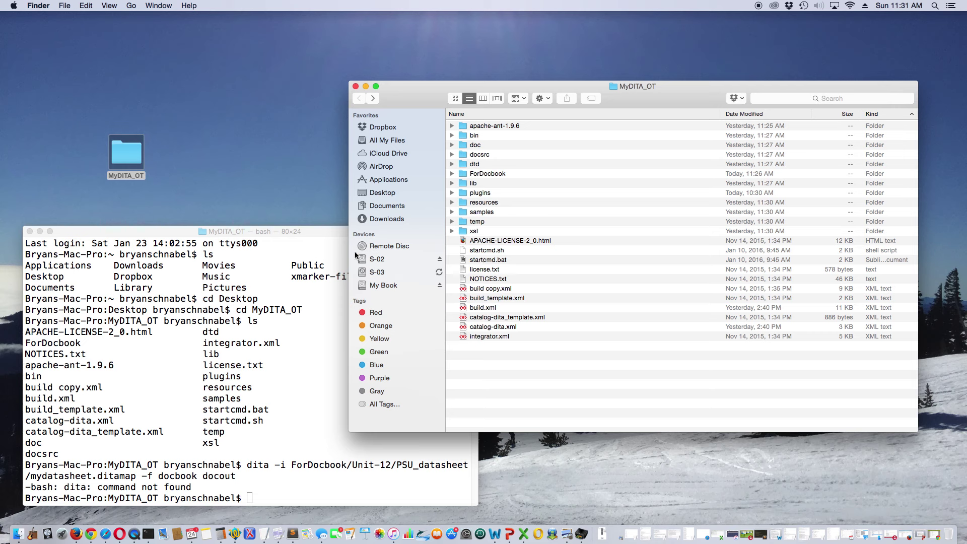
{"action": "left_click", "coordinate": [323, 232]}
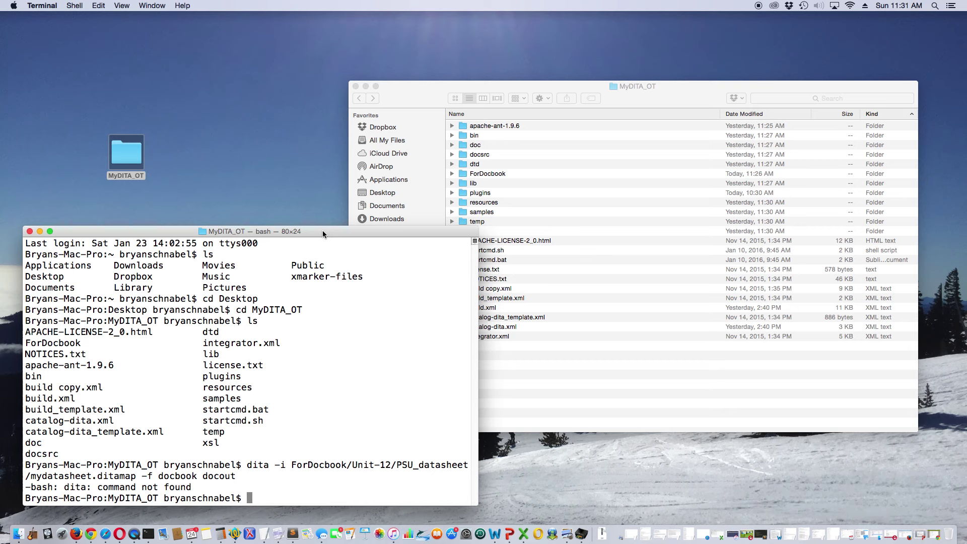
{"action": "type", "text": "sh startcmd.sh"}
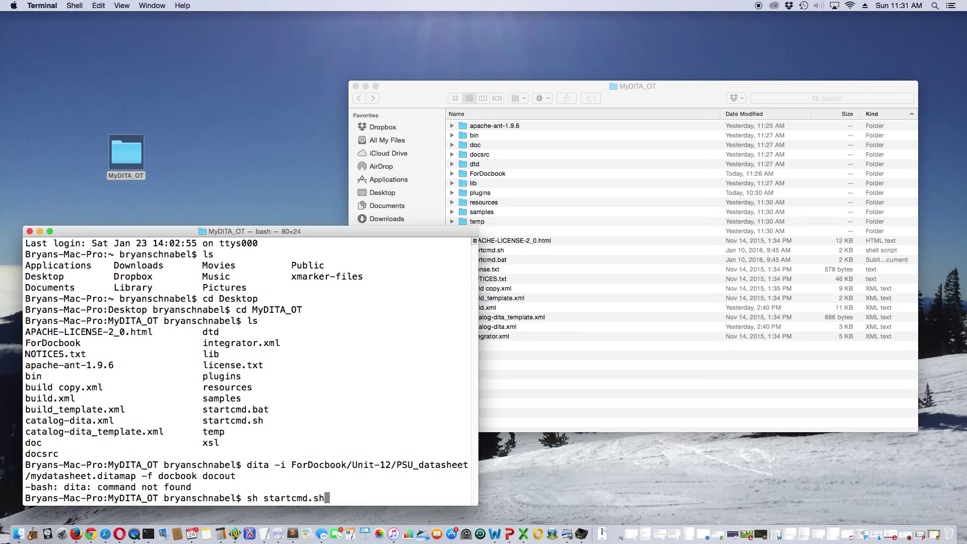
{"action": "key", "text": "Return"}
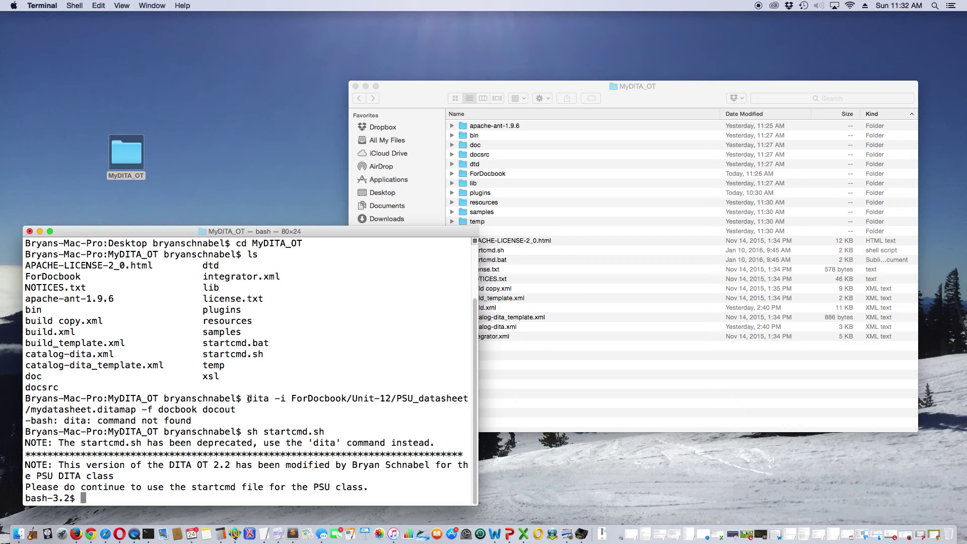
- Copy the earlier dita command ending in -f docbook docout to the bash-3.2$ prompt and try to run it
{"action": "left_click_drag", "start_coordinate": [246, 398], "coordinate": [241, 410]}
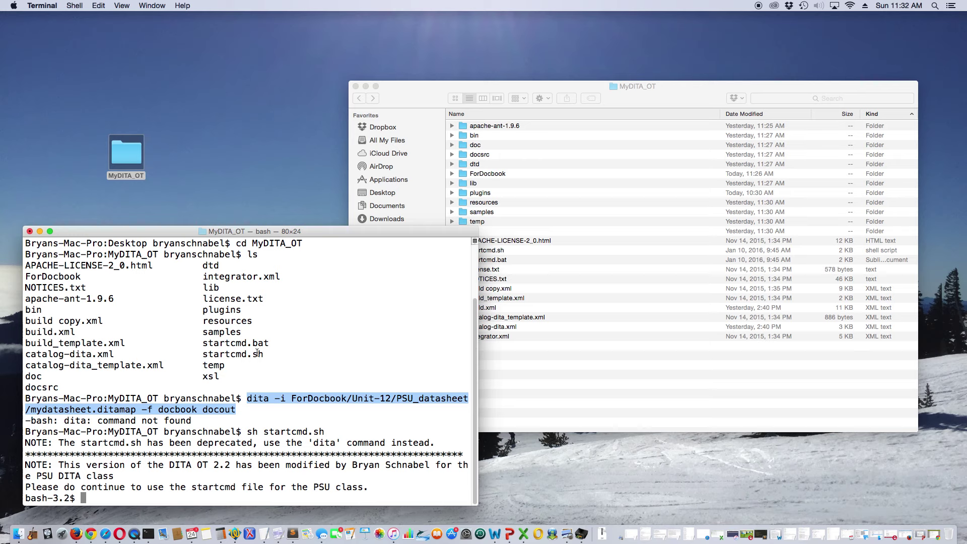
{"action": "key", "text": "super+c"}
{"action": "left_click", "coordinate": [130, 499]}
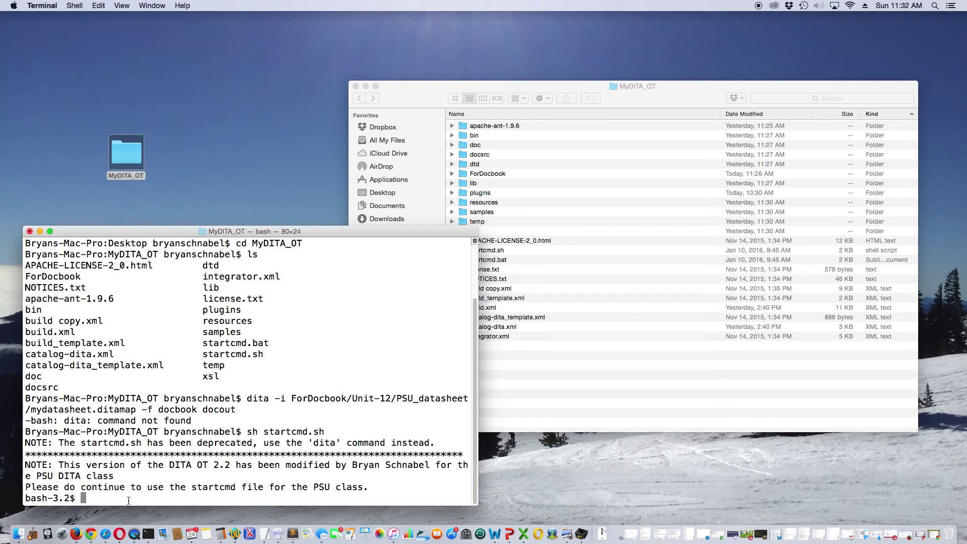
{"action": "key", "text": "super+v"}
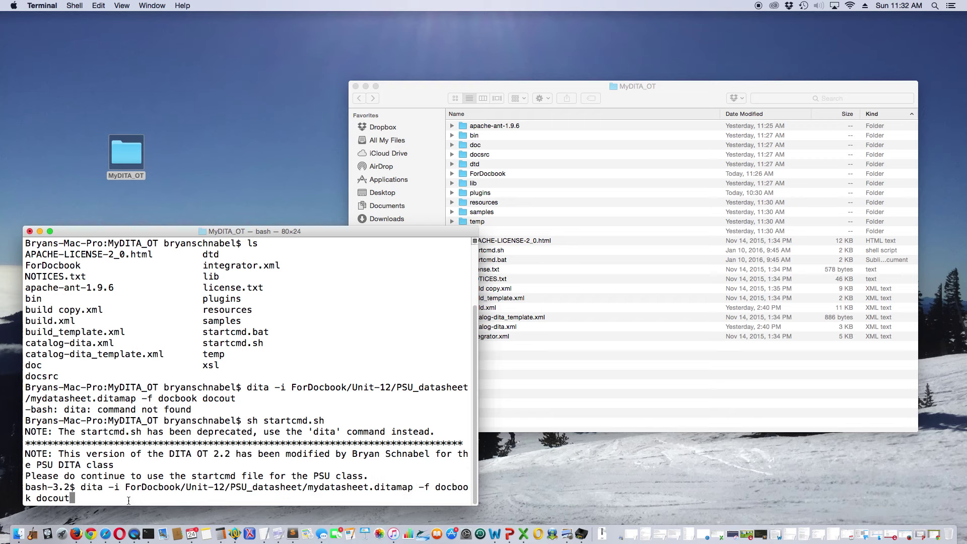
{"action": "key", "text": "Return"}
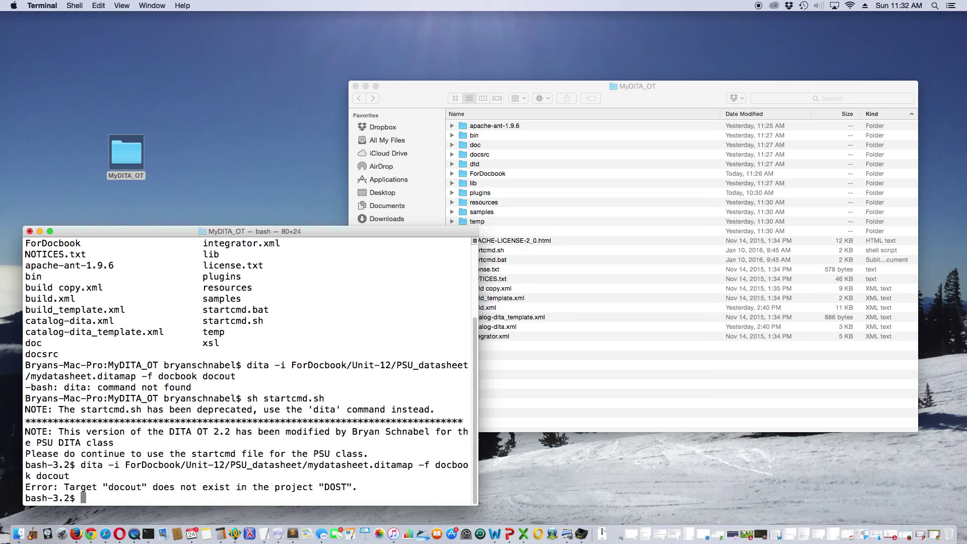
- Rerun the last dita command with its ending changed from docout to -o docout, keeping the -f docbook option
{"action": "key", "text": "Up"}
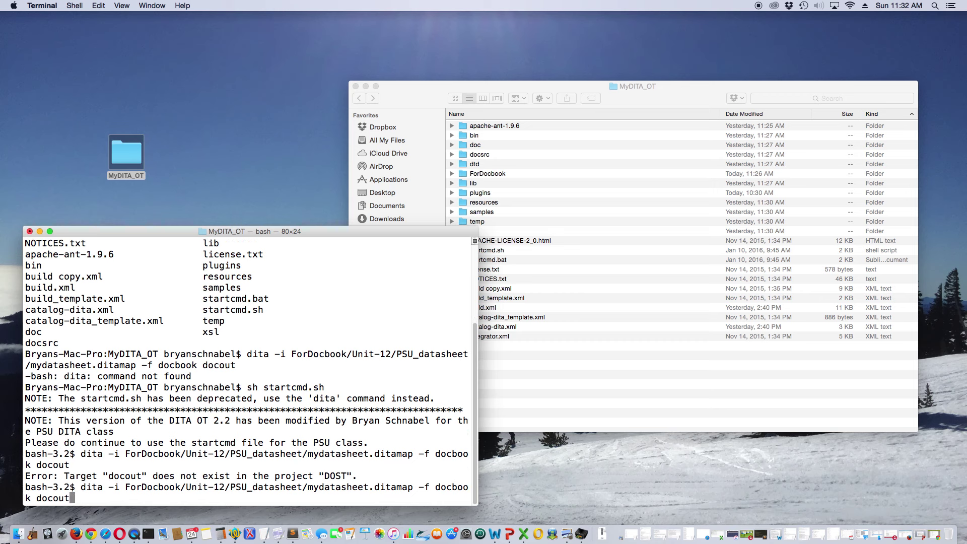
{"action": "key", "text": "BackSpace"}
{"action": "key", "text": "BackSpace"}
{"action": "key", "text": "BackSpace"}
{"action": "key", "text": "BackSpace"}
{"action": "key", "text": "BackSpace"}
{"action": "key", "text": "BackSpace"}
{"action": "type", "text": "-o docout"}
{"action": "key", "text": "Return"}
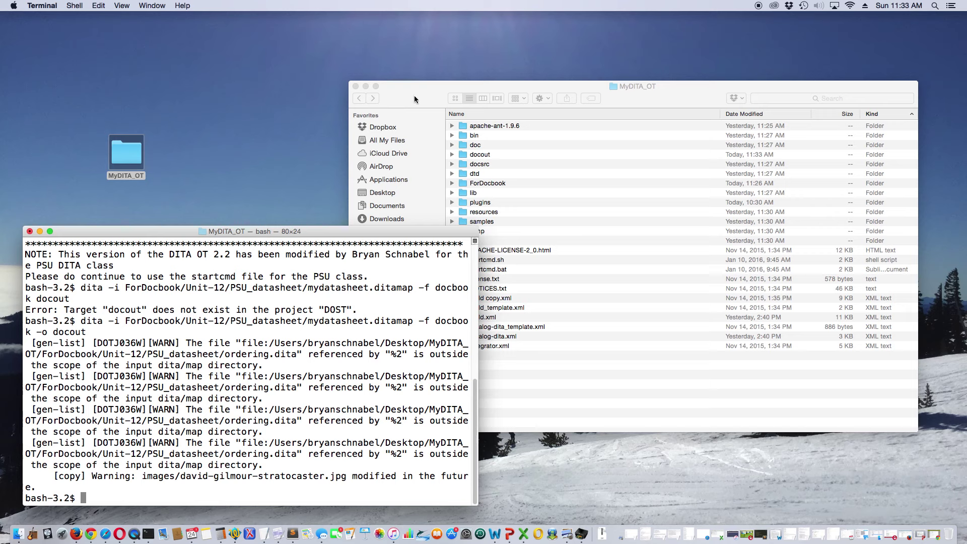
- Locate mydatasheet.xml in the docout folder in Finder, and close build_dita2xliff.xml in Sublime Text
{"action": "left_click", "coordinate": [424, 146]}
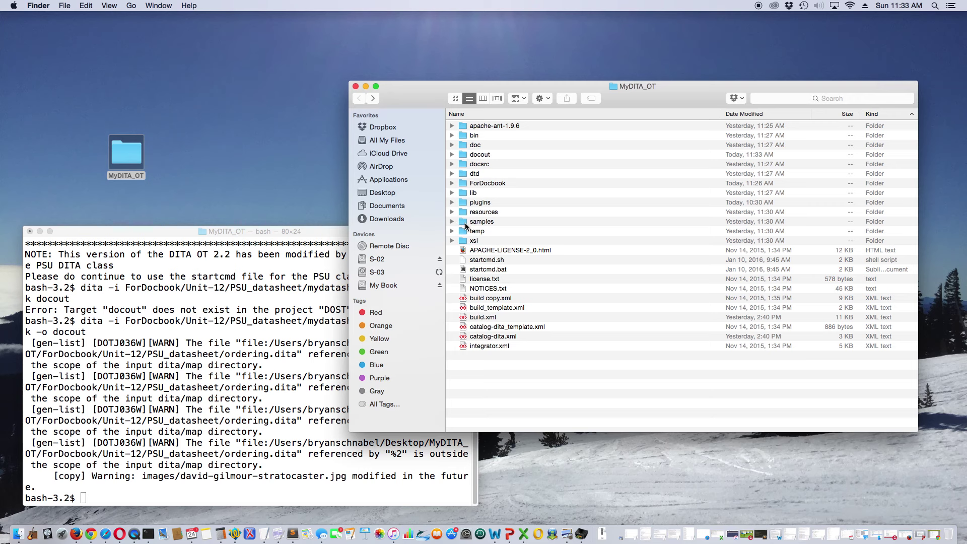
{"action": "double_click", "coordinate": [464, 154]}
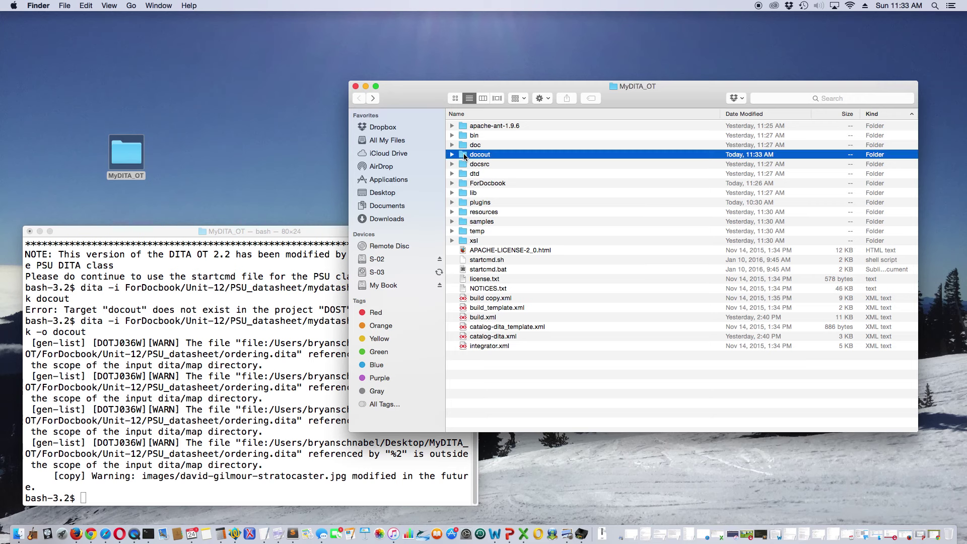
{"action": "left_click", "coordinate": [464, 126]}
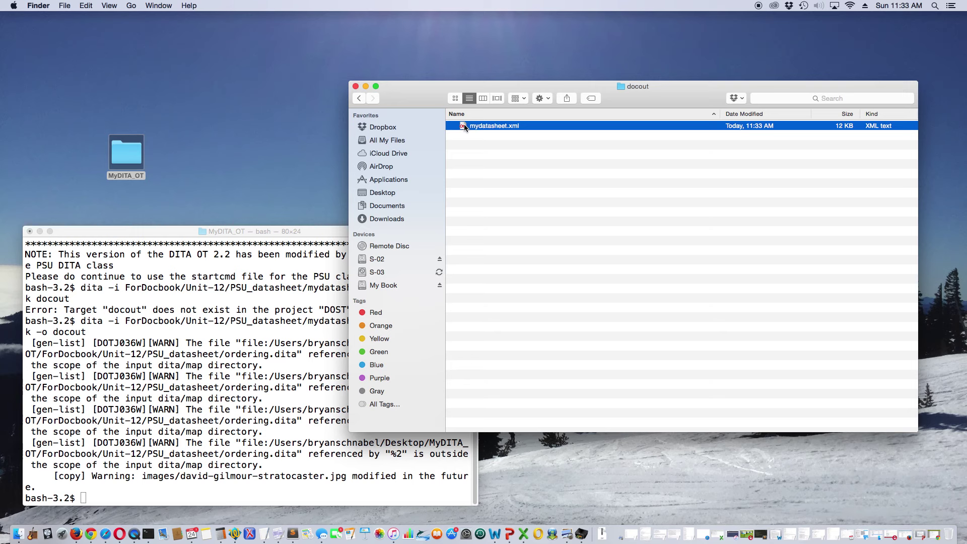
{"action": "left_click", "coordinate": [295, 536]}
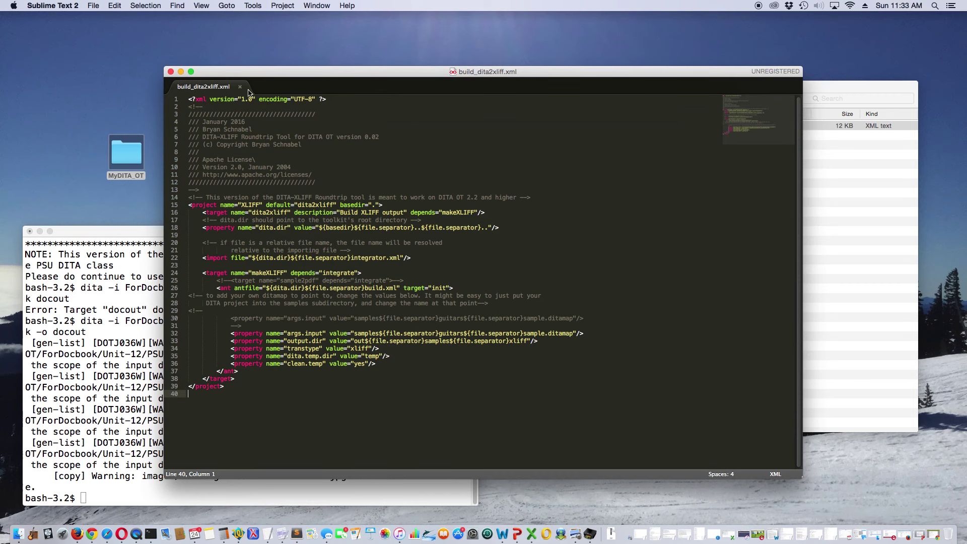
{"action": "left_click", "coordinate": [240, 87]}
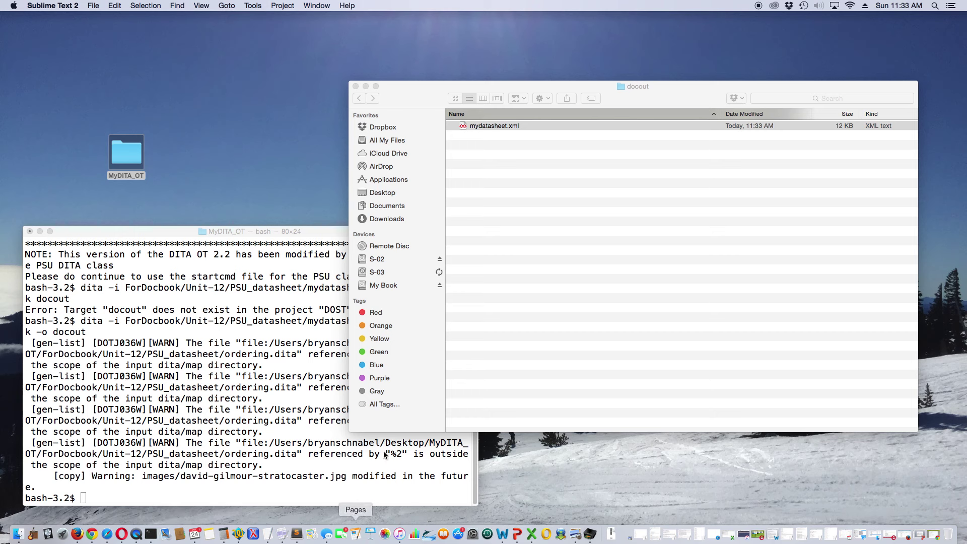
{"action": "left_click", "coordinate": [515, 125]}
{"action": "right_click", "coordinate": [515, 125]}
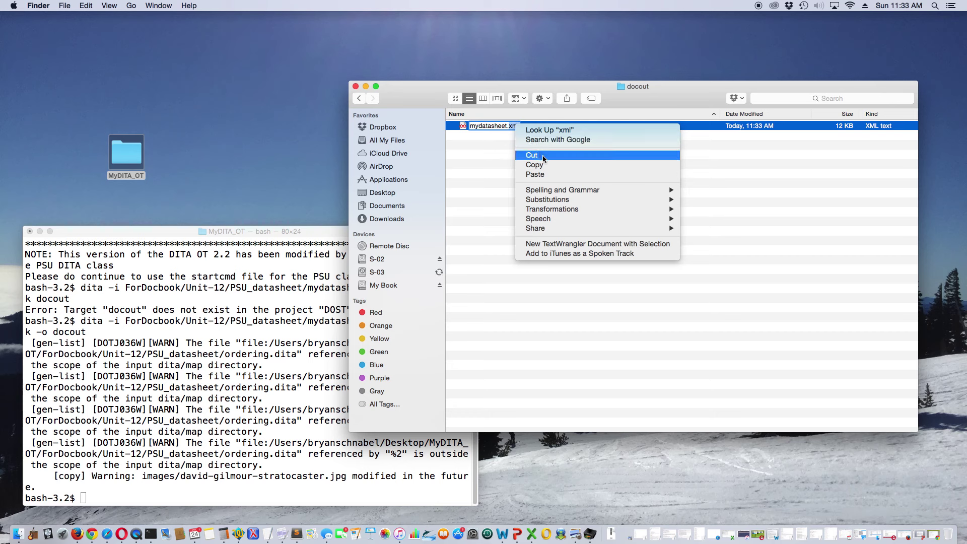
{"action": "mouse_move", "coordinate": [571, 199]}
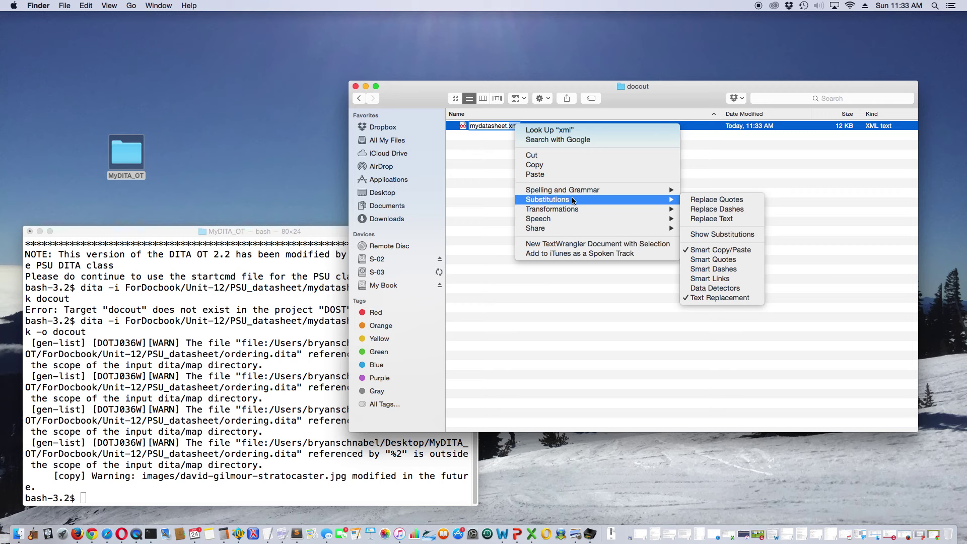
{"action": "left_click", "coordinate": [477, 81]}
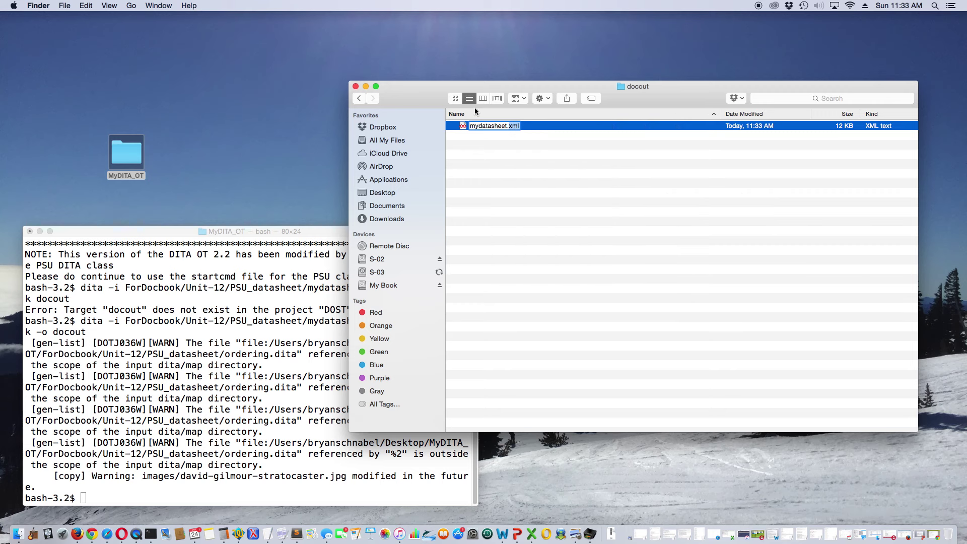
- Open mydatasheet.xml from the docout folder in TextWrangler
{"action": "left_click", "coordinate": [465, 126]}
{"action": "right_click", "coordinate": [464, 124]}
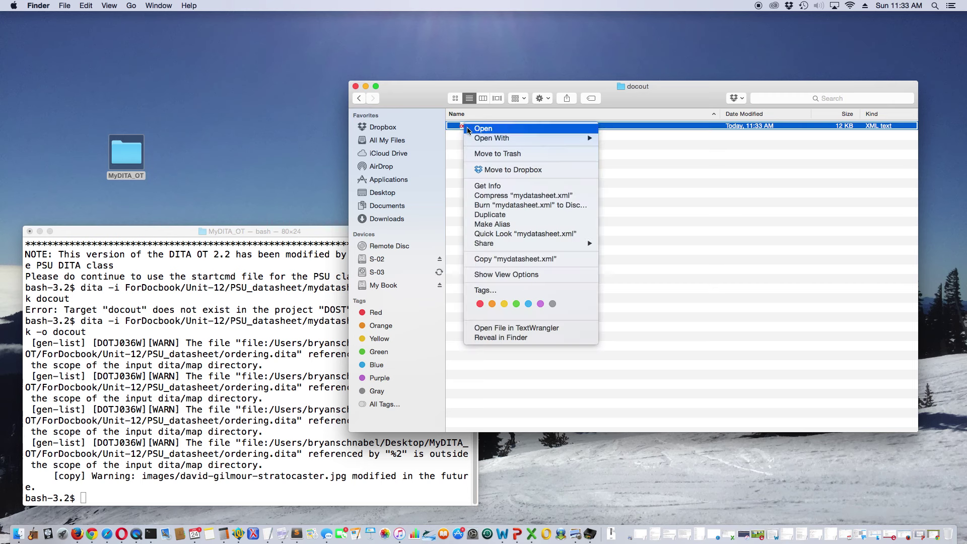
{"action": "mouse_move", "coordinate": [598, 139]}
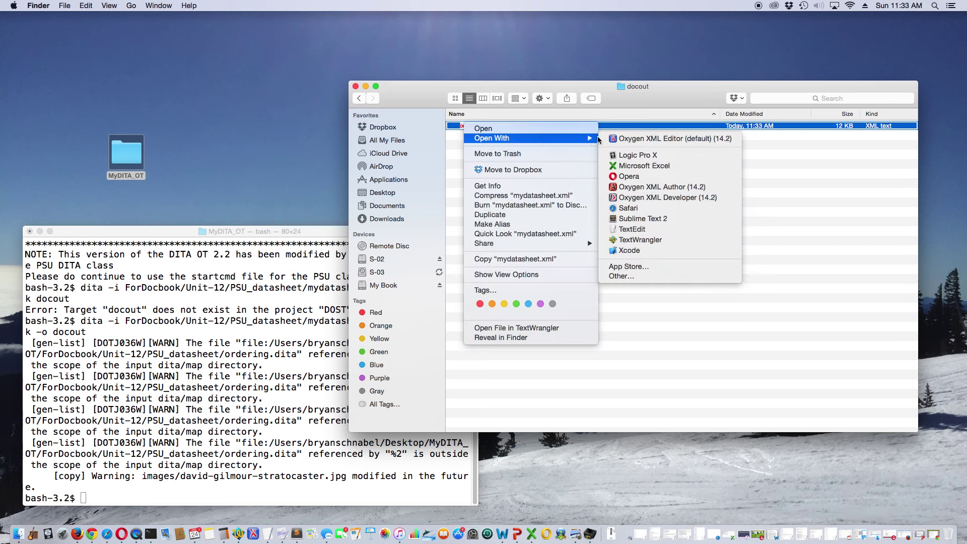
{"action": "left_click", "coordinate": [648, 239]}
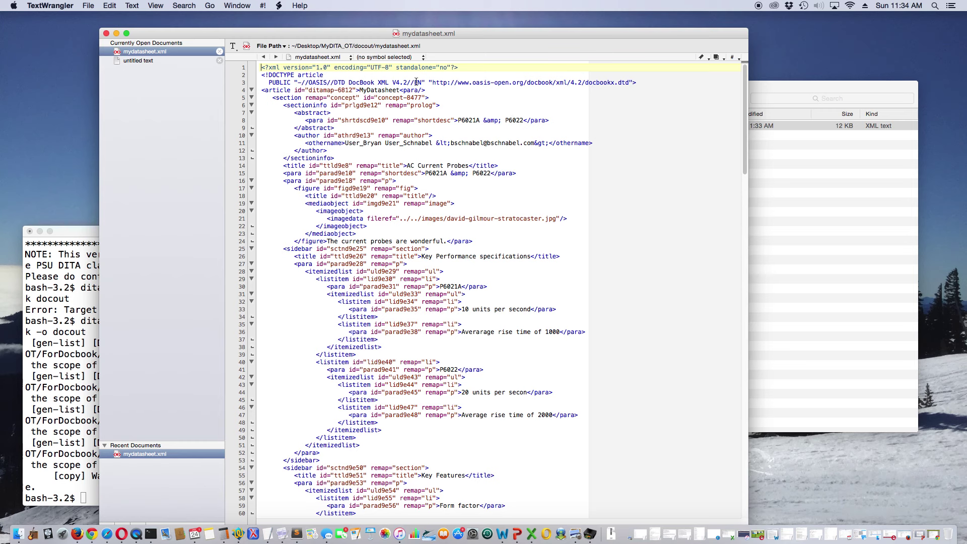
- Examine the DocBook markup of mydatasheet.xml from the article declaration through the concept, task and reference sections and back
{"action": "scroll", "coordinate": [418, 86], "scroll_direction": "down", "scroll_amount": 3}
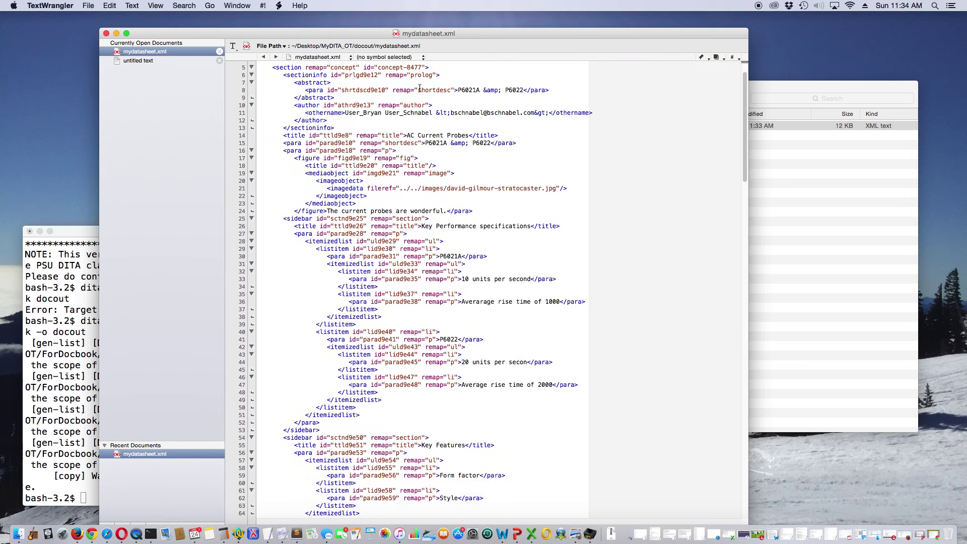
{"action": "scroll", "coordinate": [420, 88], "scroll_direction": "down", "scroll_amount": 8}
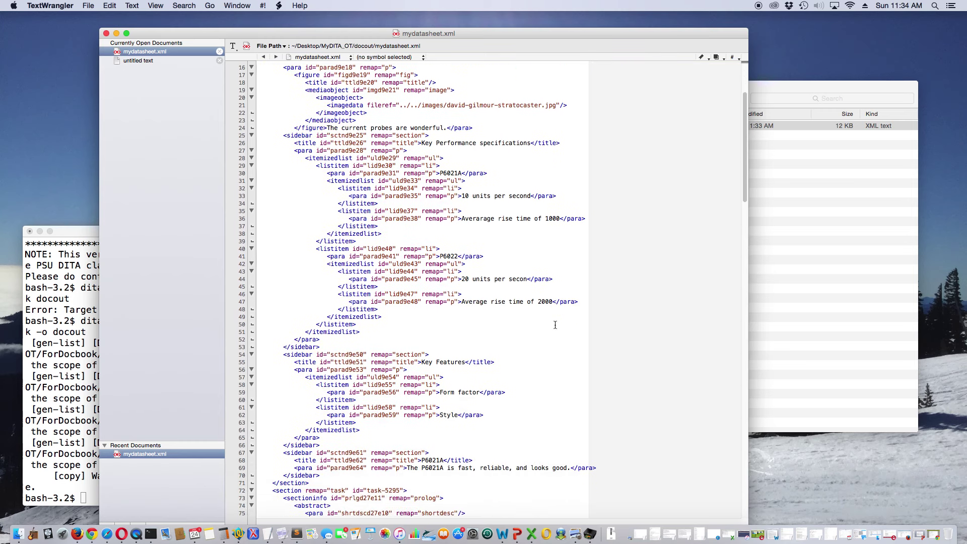
{"action": "scroll", "coordinate": [555, 325], "scroll_direction": "down", "scroll_amount": 15}
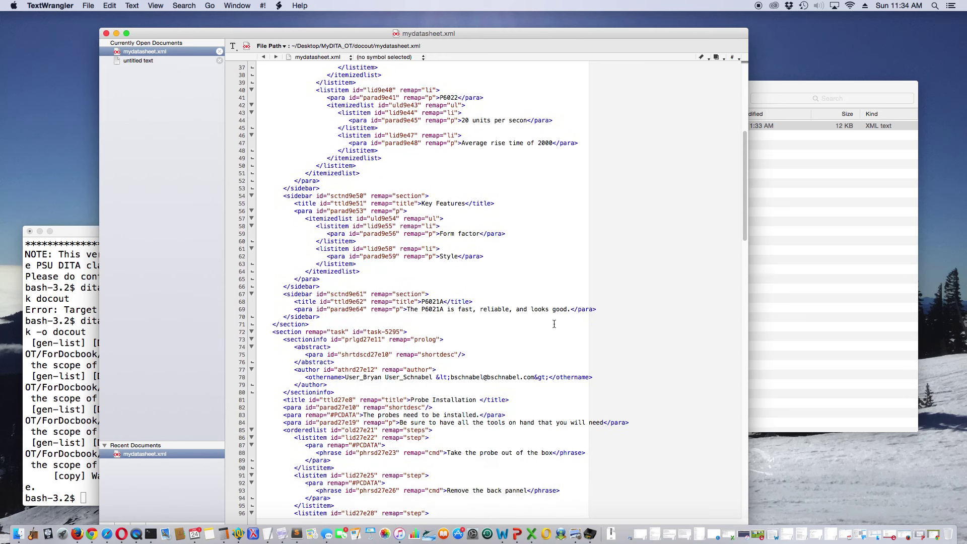
{"action": "scroll", "coordinate": [554, 324], "scroll_direction": "down", "scroll_amount": 20}
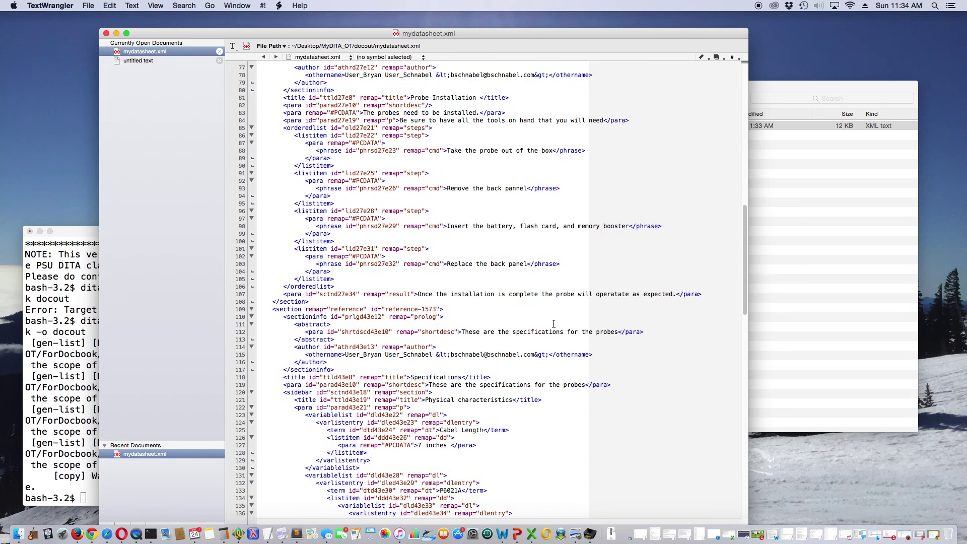
{"action": "scroll", "coordinate": [553, 323], "scroll_direction": "down", "scroll_amount": 18}
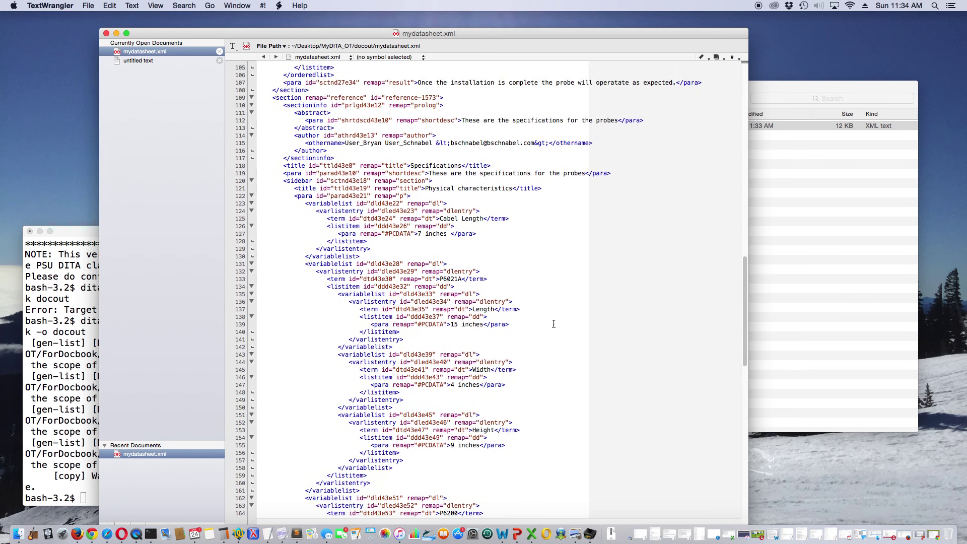
{"action": "scroll", "coordinate": [553, 323], "scroll_direction": "down", "scroll_amount": 20}
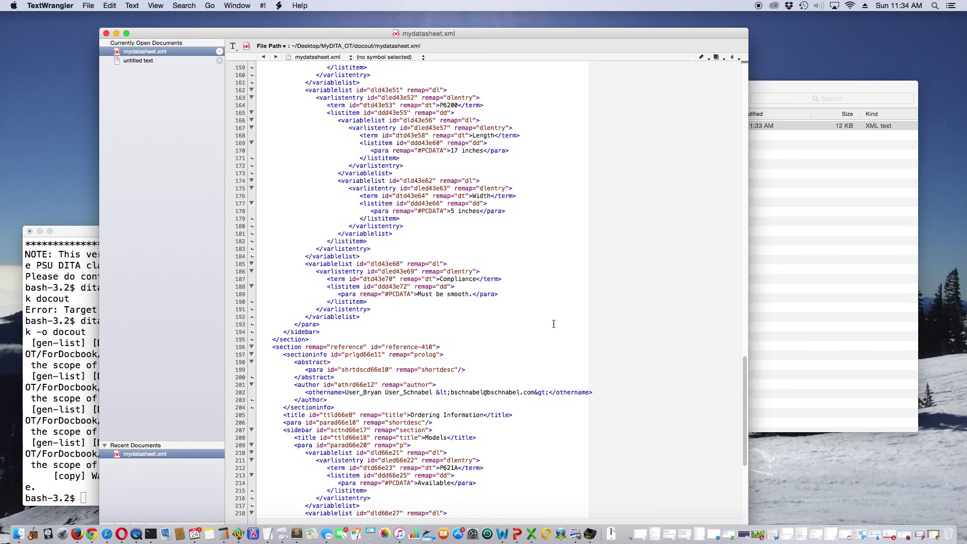
{"action": "scroll", "coordinate": [554, 323], "scroll_direction": "down", "scroll_amount": 13}
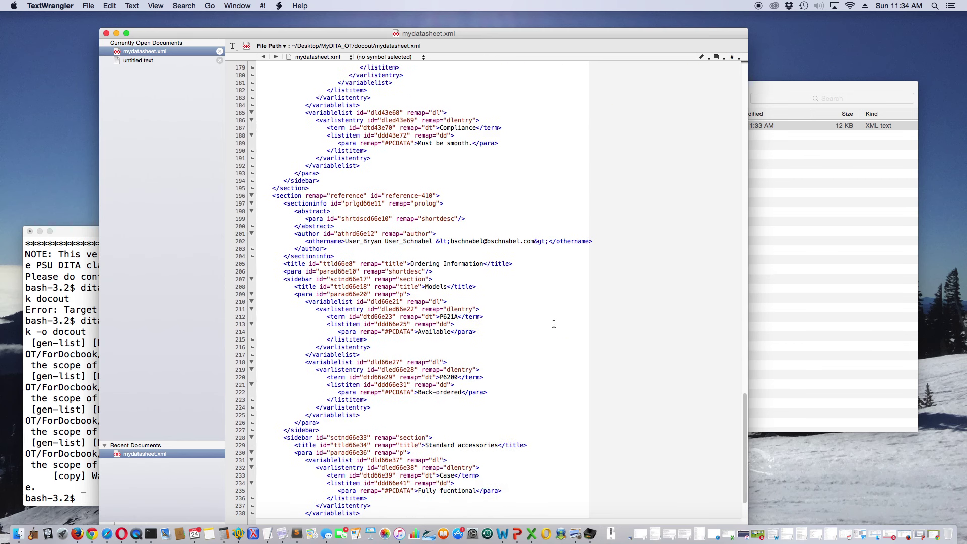
{"action": "scroll", "coordinate": [553, 324], "scroll_direction": "down", "scroll_amount": 5}
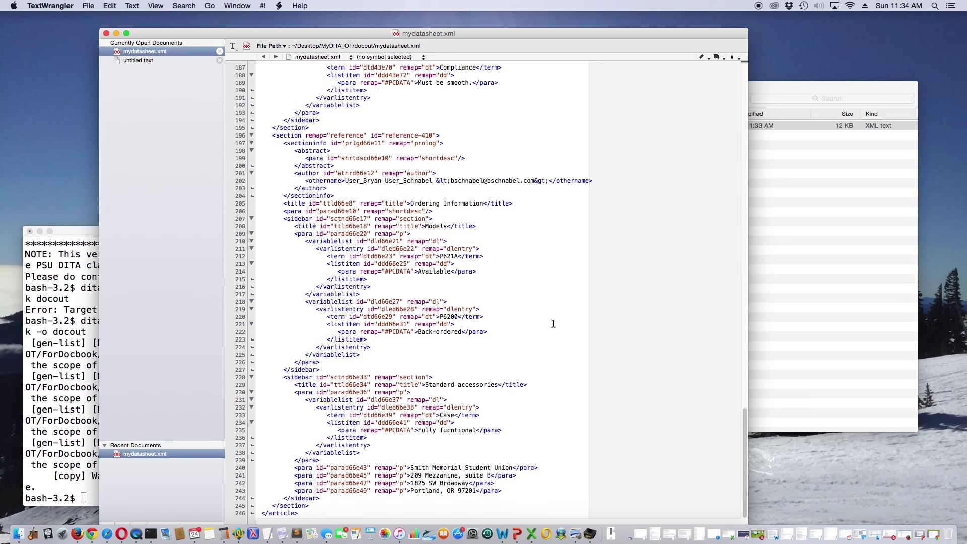
{"action": "scroll", "coordinate": [553, 324], "scroll_direction": "up", "scroll_amount": 1}
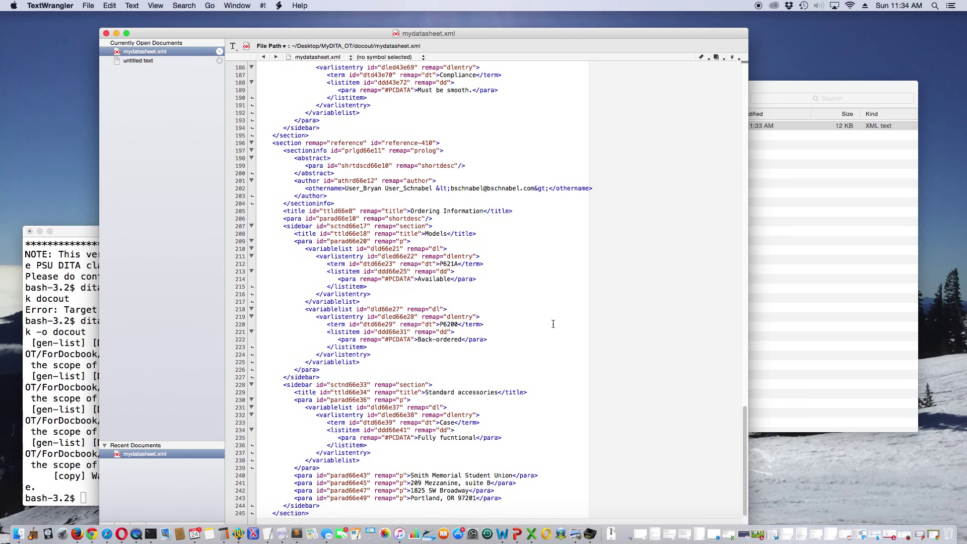
{"action": "scroll", "coordinate": [552, 323], "scroll_direction": "down", "scroll_amount": 1}
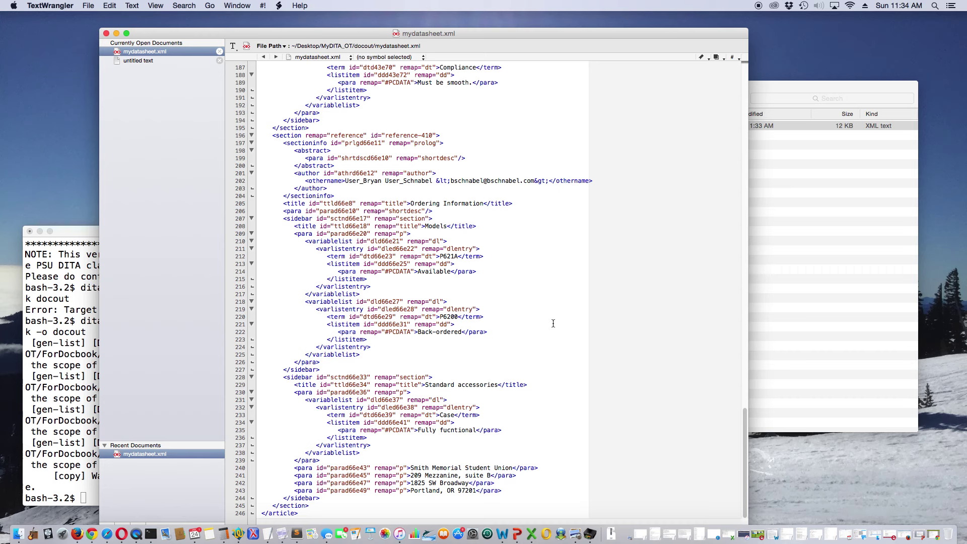
{"action": "scroll", "coordinate": [553, 324], "scroll_direction": "up", "scroll_amount": 4}
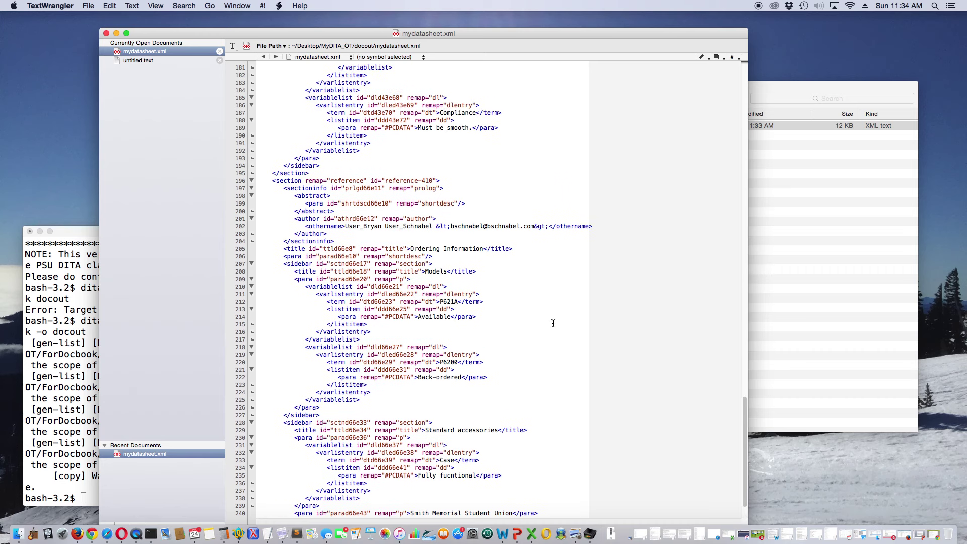
{"action": "scroll", "coordinate": [553, 323], "scroll_direction": "up", "scroll_amount": 5}
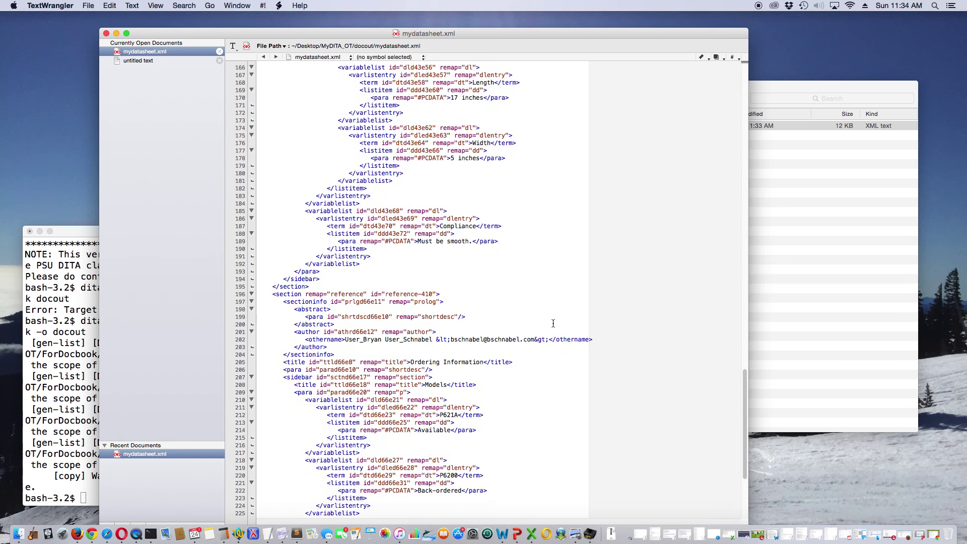
{"action": "scroll", "coordinate": [553, 324], "scroll_direction": "up", "scroll_amount": 6}
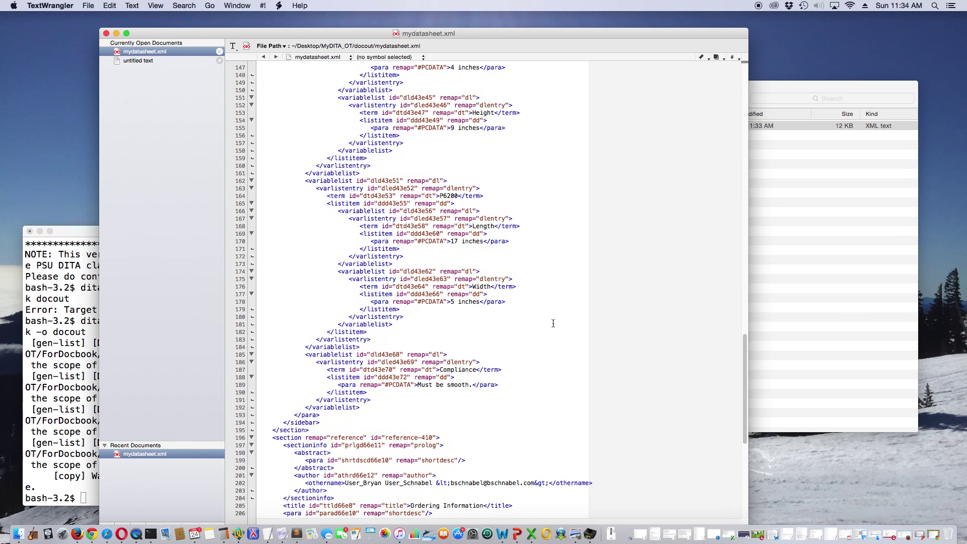
{"action": "scroll", "coordinate": [553, 324], "scroll_direction": "up", "scroll_amount": 15}
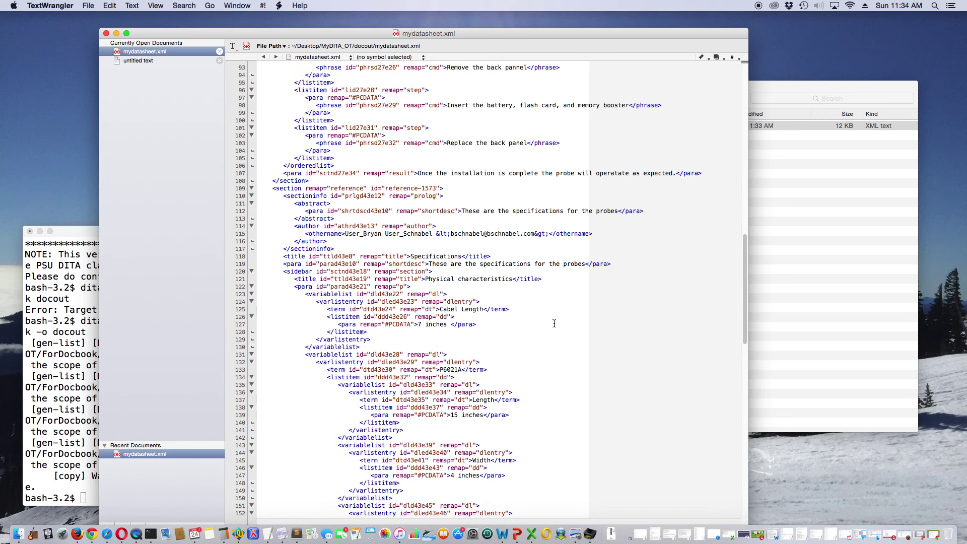
{"action": "scroll", "coordinate": [554, 324], "scroll_direction": "up", "scroll_amount": 10}
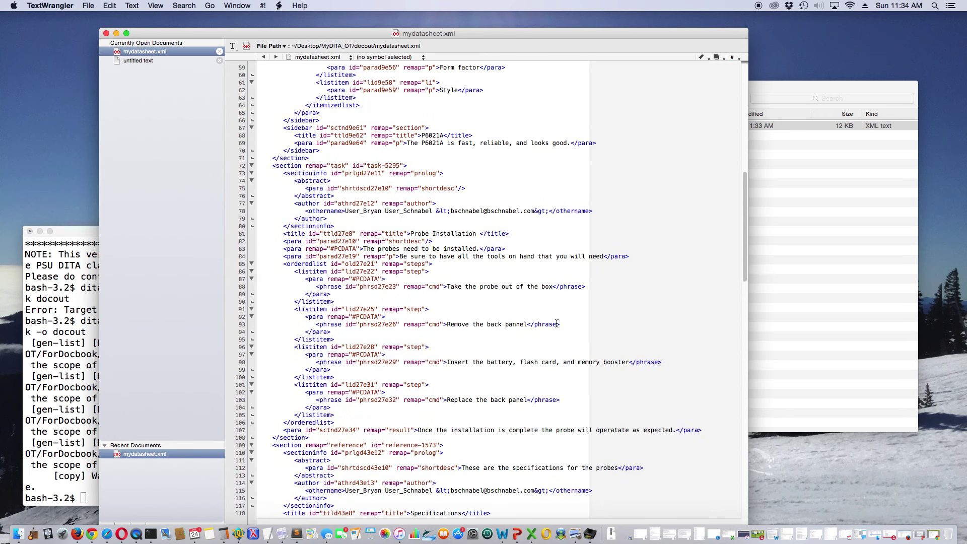
{"action": "scroll", "coordinate": [556, 323], "scroll_direction": "up", "scroll_amount": 10}
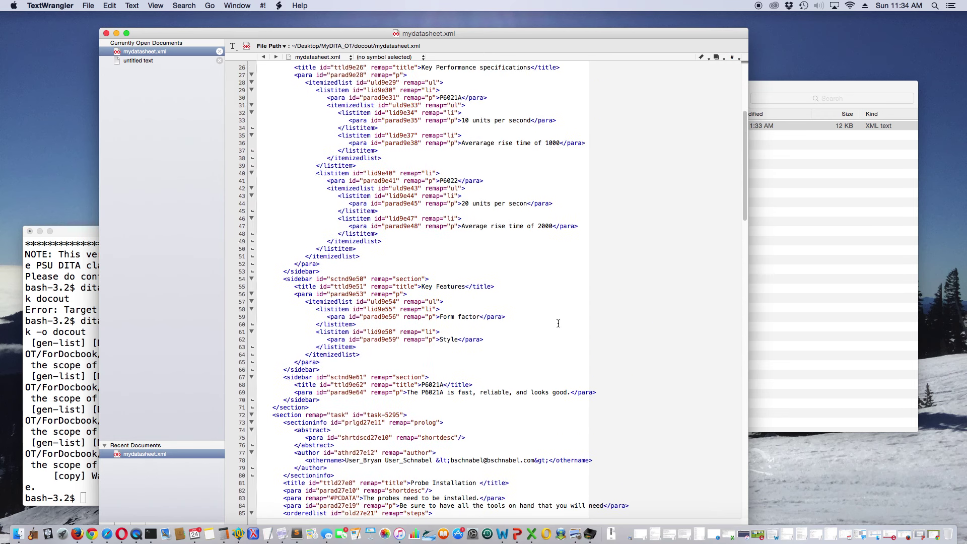
{"action": "scroll", "coordinate": [558, 323], "scroll_direction": "up", "scroll_amount": 8}
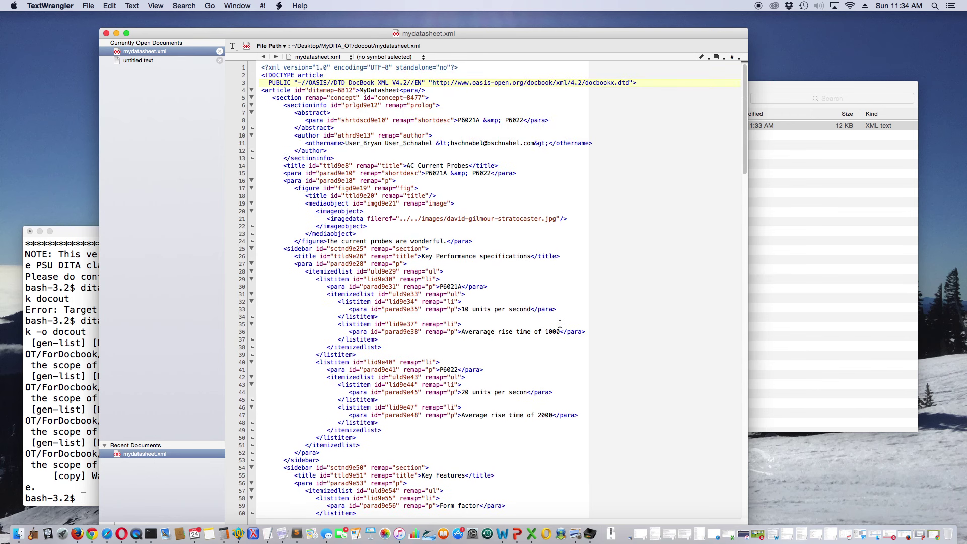
- Switch to DITA-class_4.pptx in PowerPoint and review the Required parts outputs and Install the DITA OT slides
{"action": "left_click", "coordinate": [73, 238]}
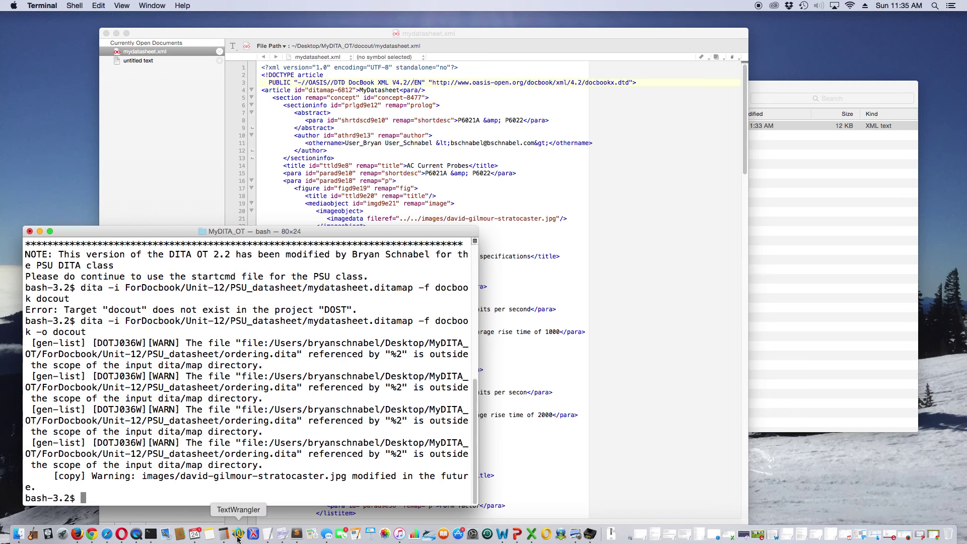
{"action": "left_click", "coordinate": [520, 536]}
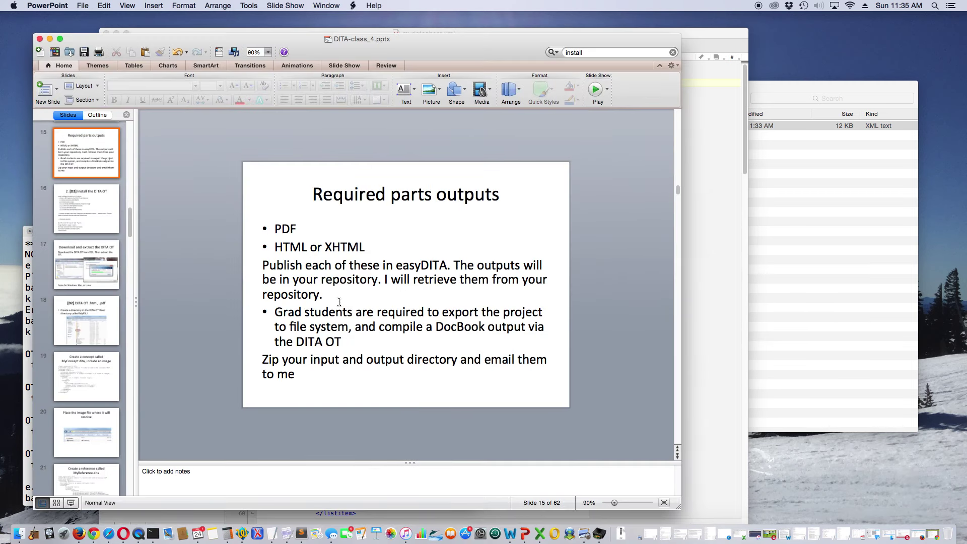
{"action": "left_click", "coordinate": [338, 302]}
{"action": "key", "text": "Page_Down"}
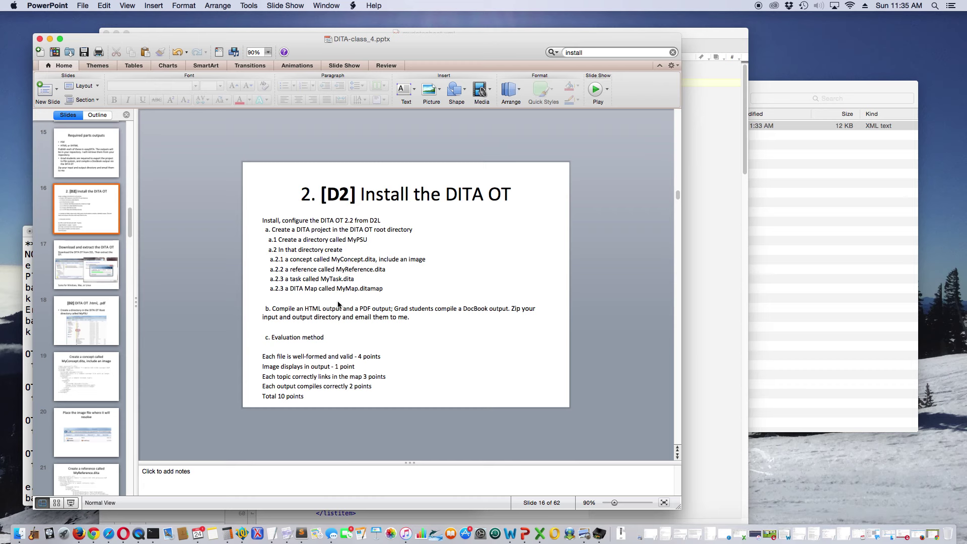
{"action": "key", "text": "Page_Up"}
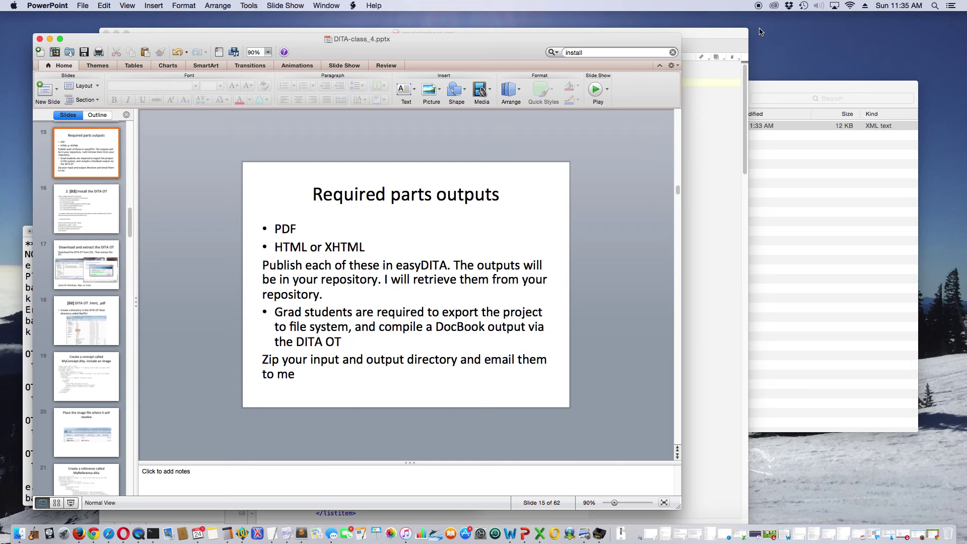